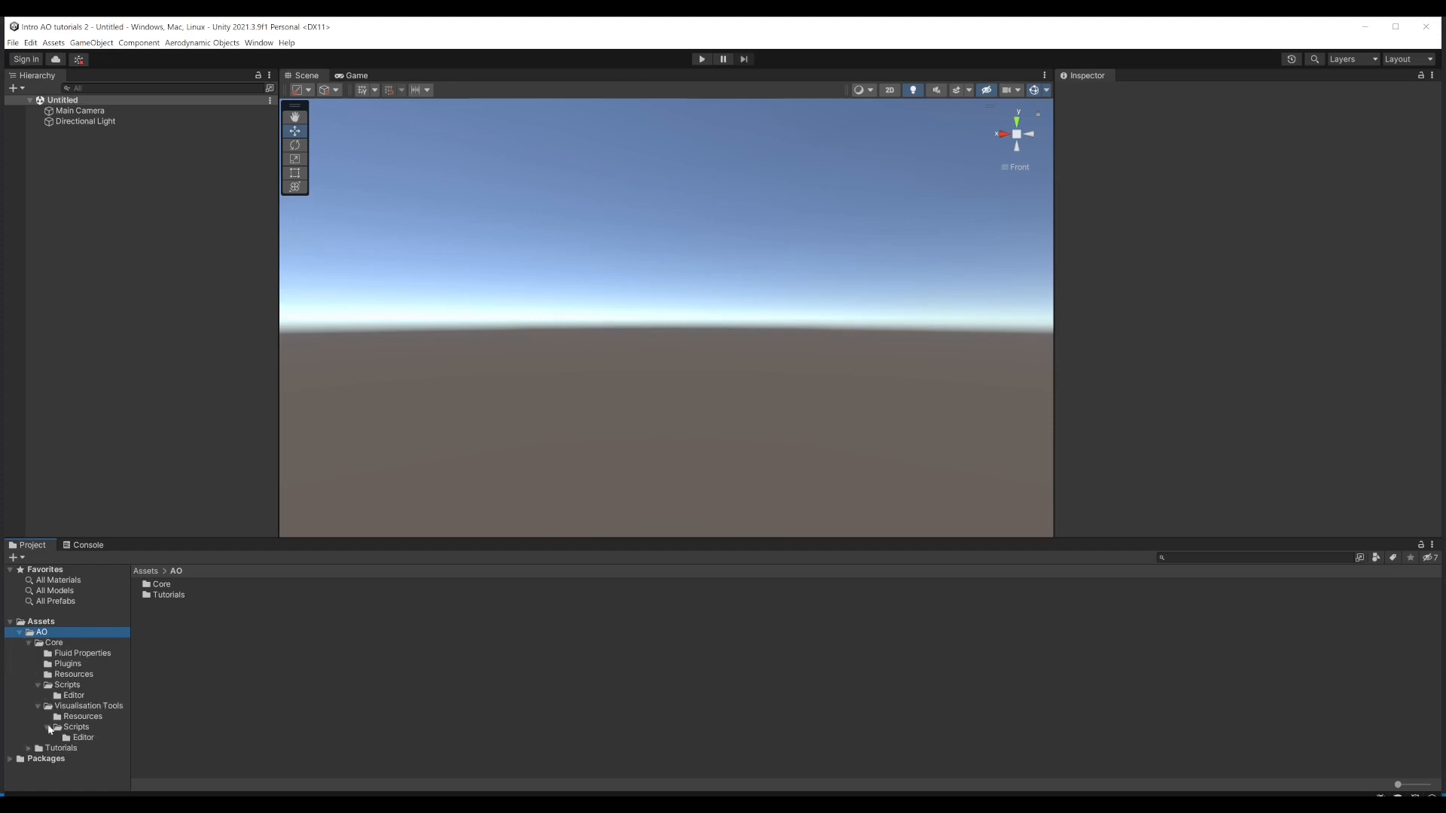
Step: Open the Introduction to Aerodynamic Objects folder inside the project's Tutorials assets
{"action": "left_click", "coordinate": [39, 751]}
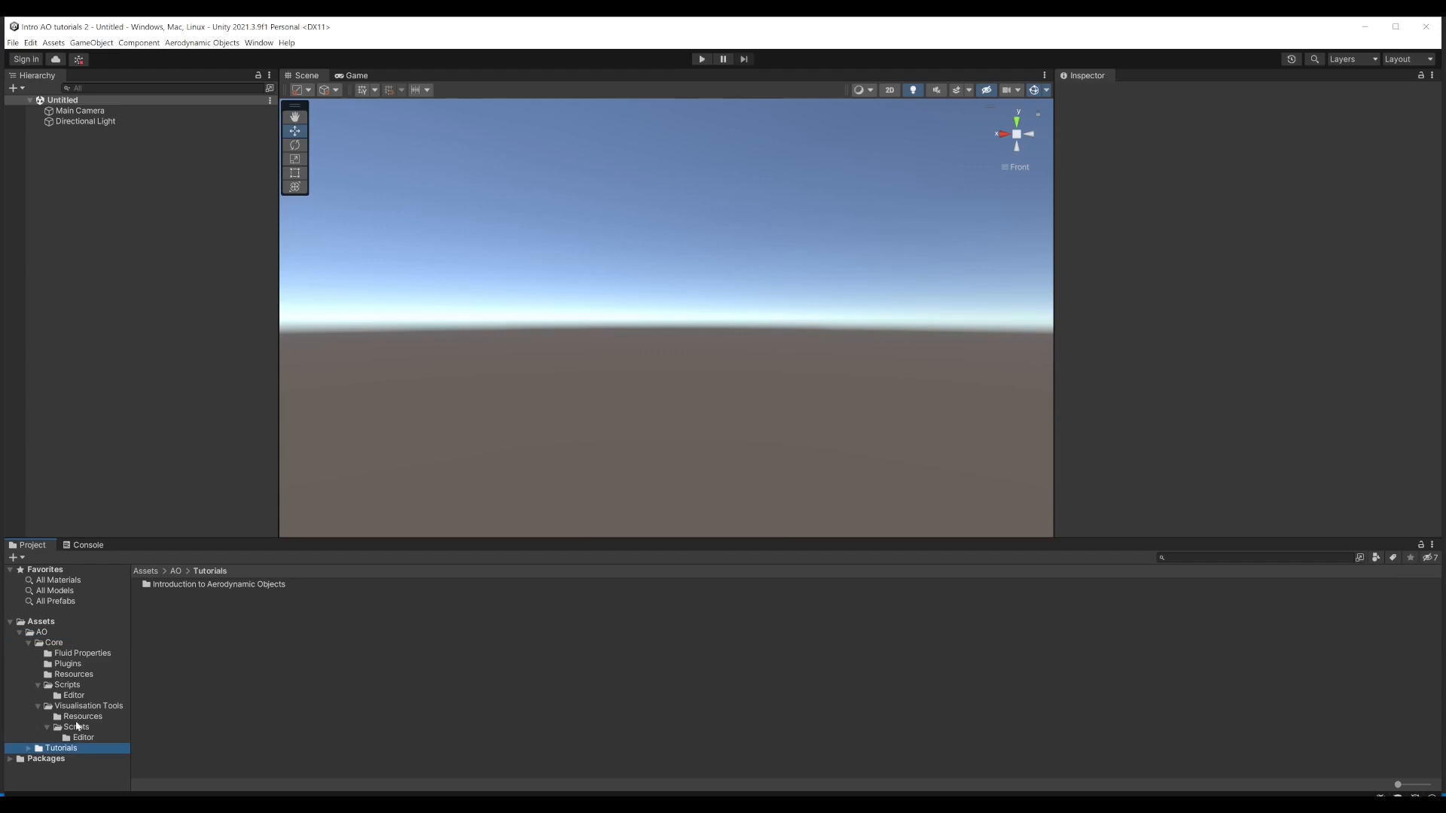
{"action": "left_click", "coordinate": [27, 749]}
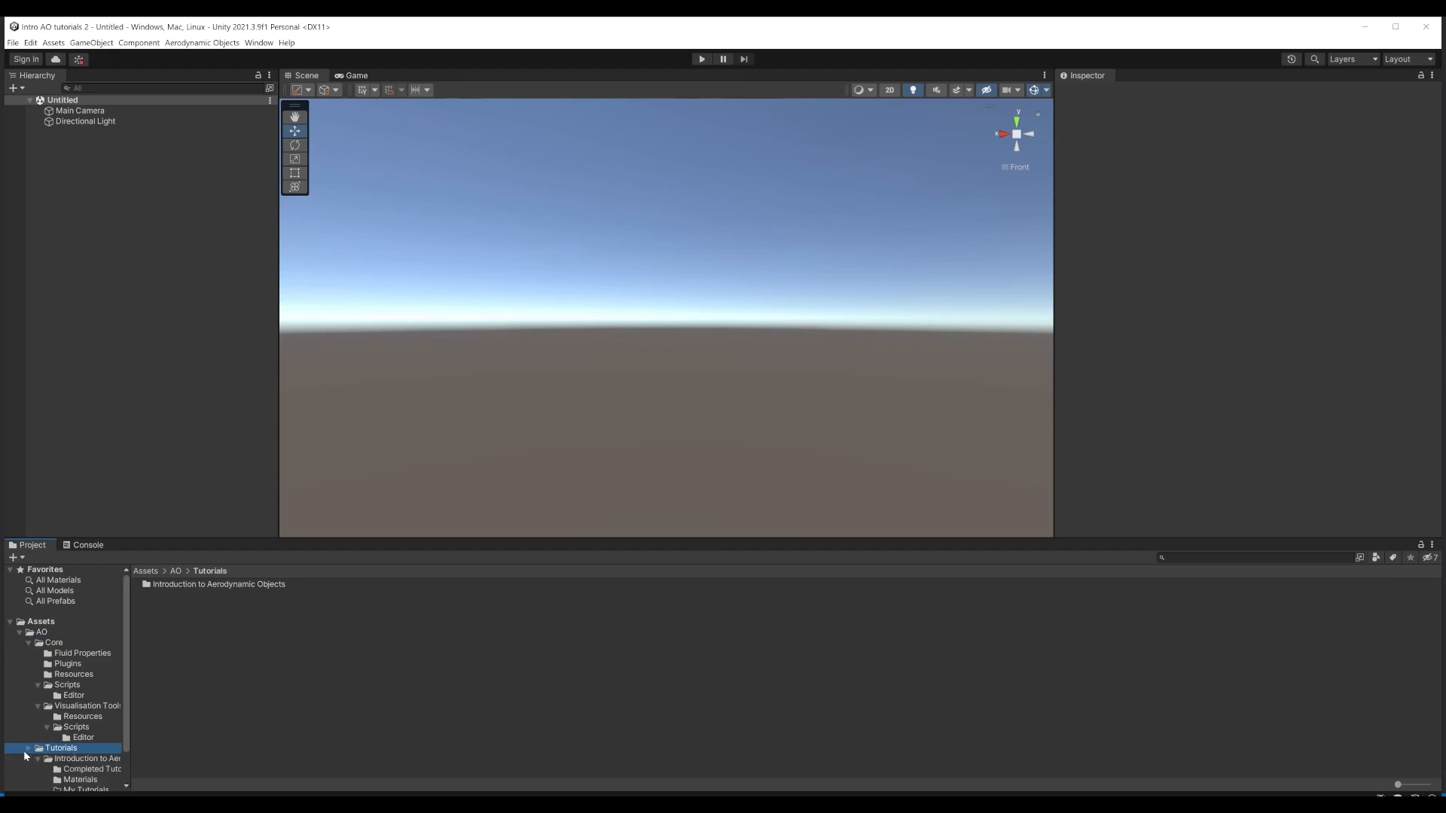
{"action": "left_click", "coordinate": [78, 760]}
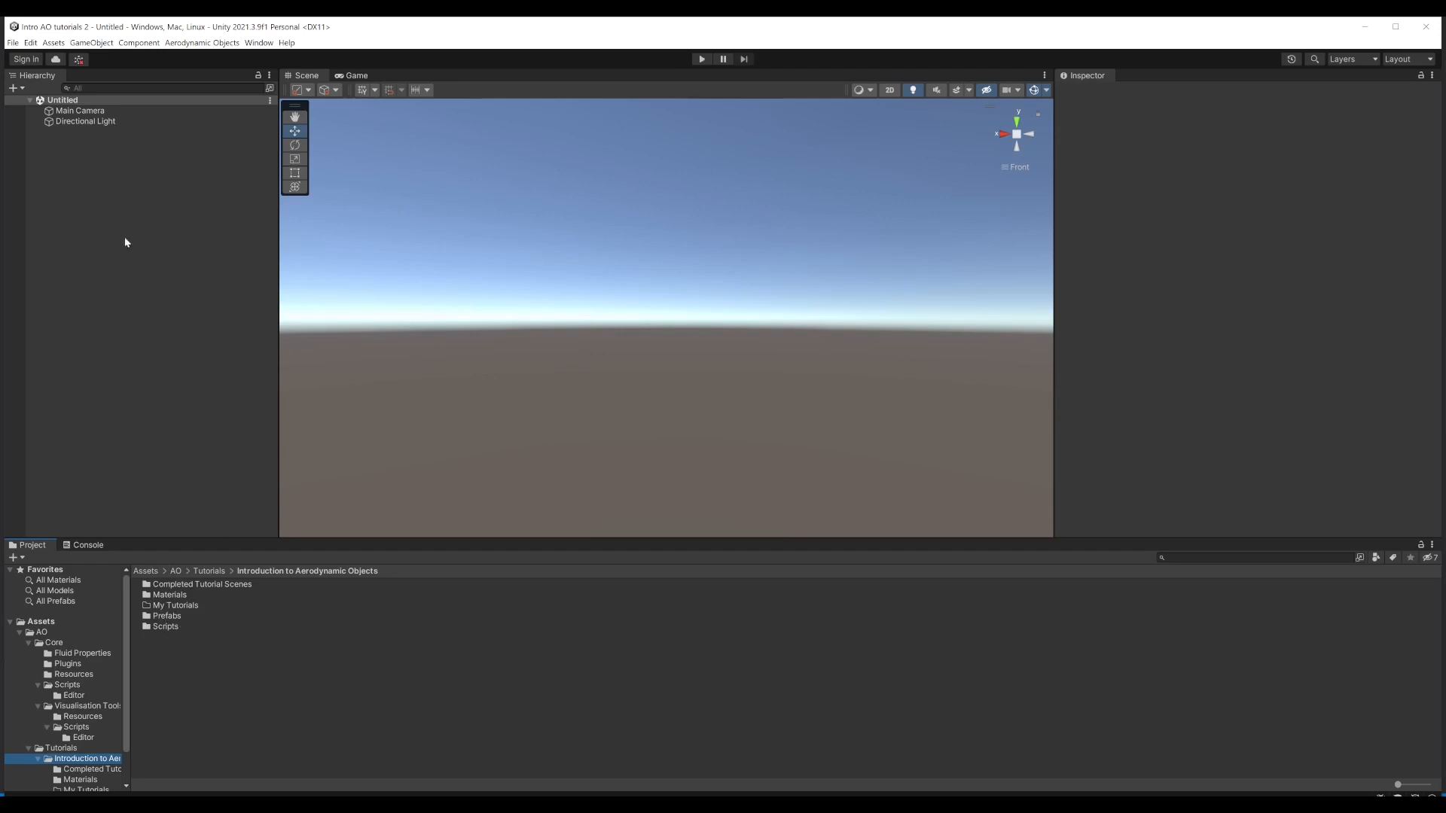
Step: Save the scene as "Tutorial 1 WiP" in the My Tutorials folder under Introduction to Aerodynamic Objects
{"action": "left_click", "coordinate": [12, 43]}
{"action": "left_click", "coordinate": [37, 107]}
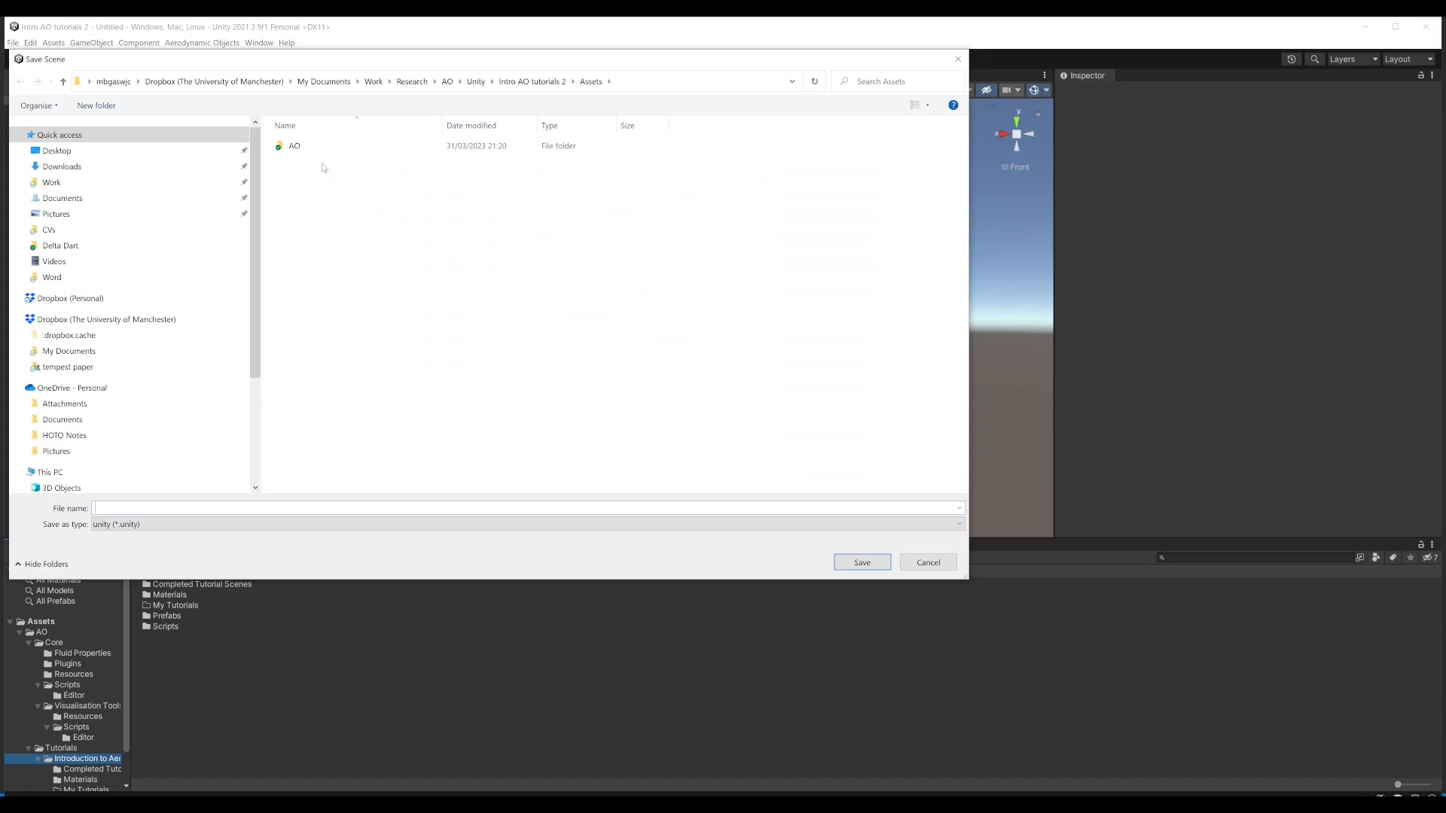
{"action": "double_click", "coordinate": [295, 150]}
{"action": "left_click", "coordinate": [306, 164]}
{"action": "double_click", "coordinate": [305, 161]}
{"action": "double_click", "coordinate": [316, 147]}
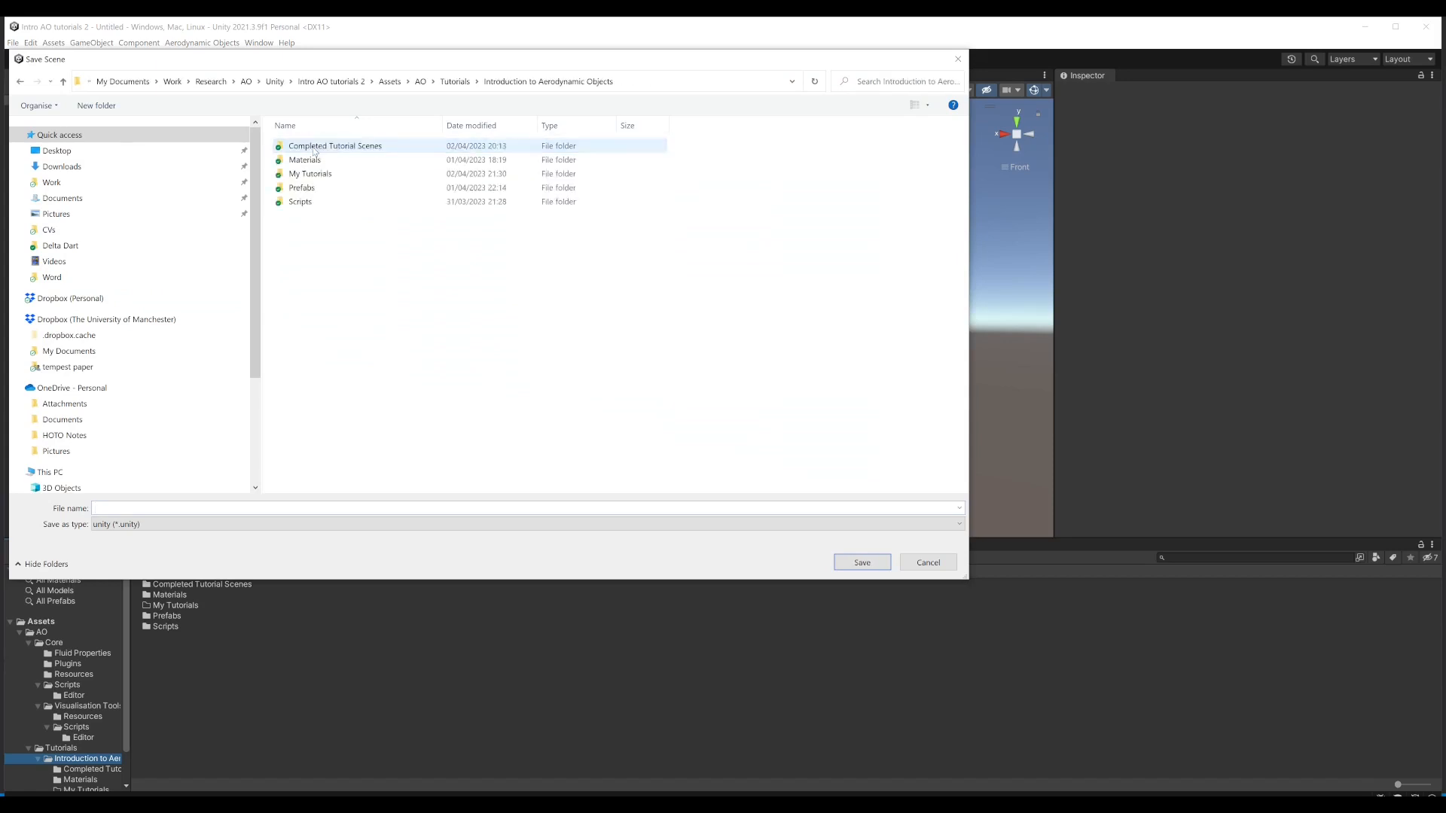
{"action": "double_click", "coordinate": [309, 174]}
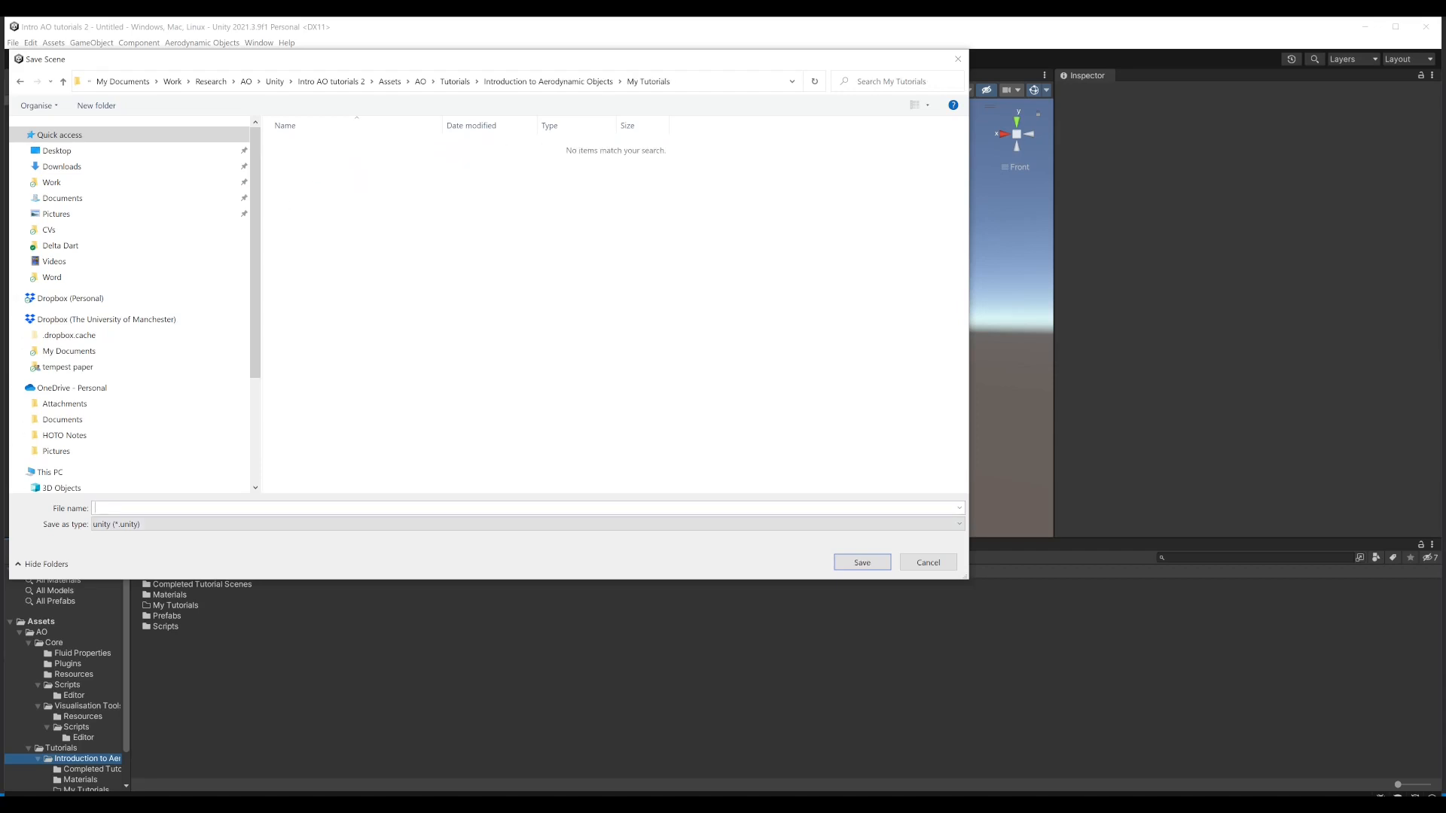
{"action": "type", "text": "Tutorial 1 WiP"}
{"action": "key", "text": "Return"}
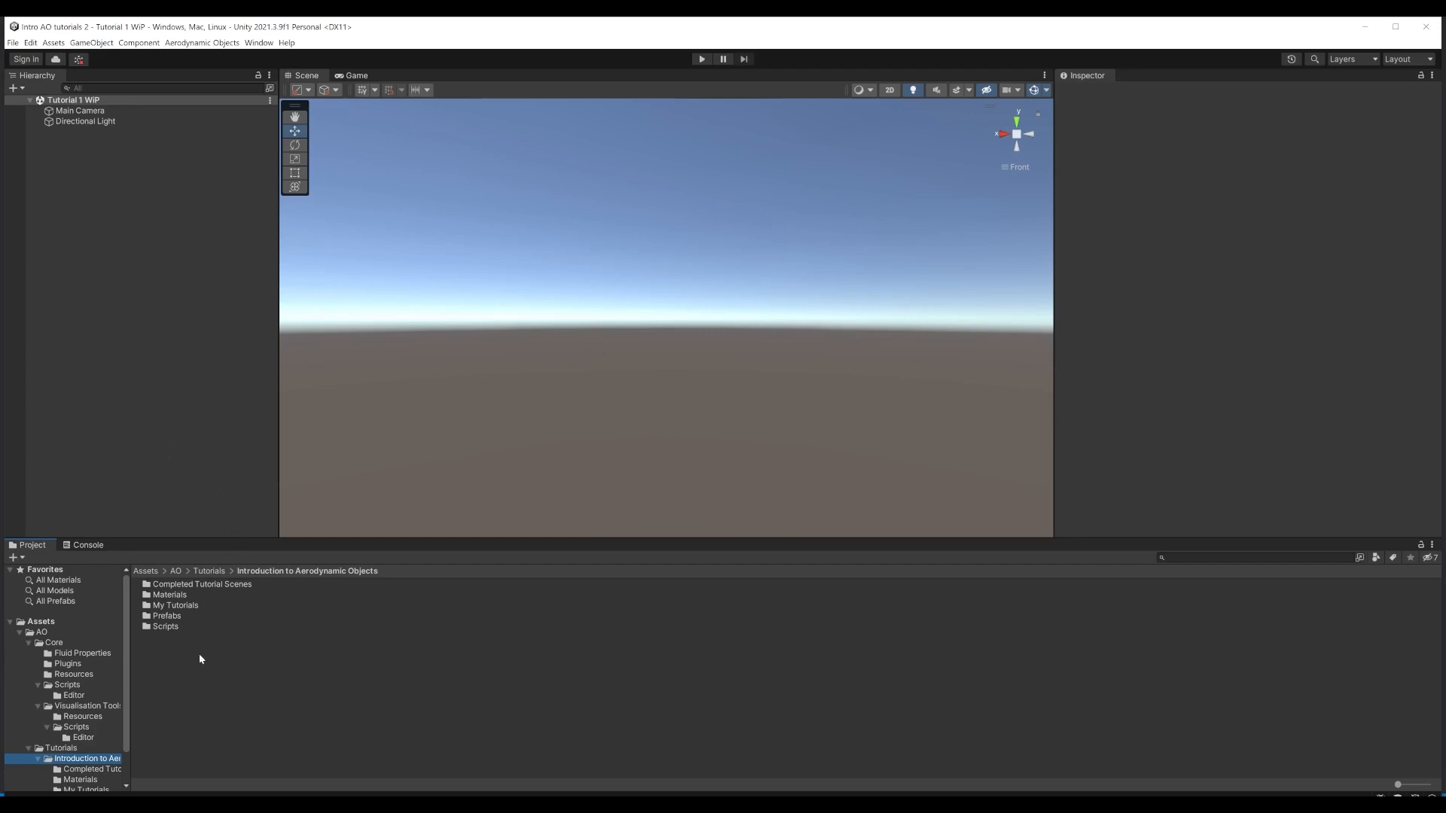
Step: Add the Aeroman figure prefab from the tutorial's Prefabs folder to the scene and select it
{"action": "left_click", "coordinate": [166, 617]}
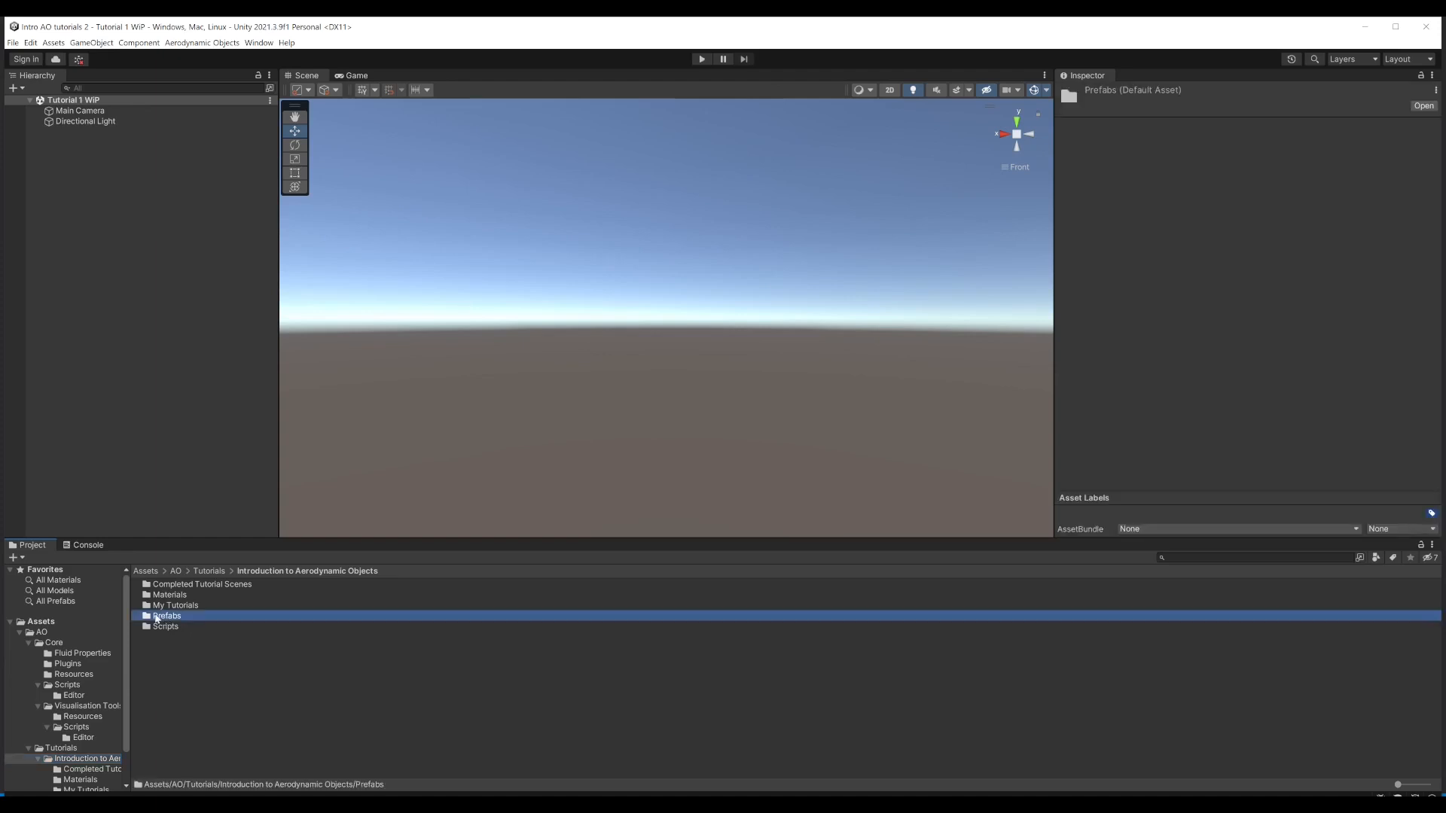
{"action": "double_click", "coordinate": [149, 616]}
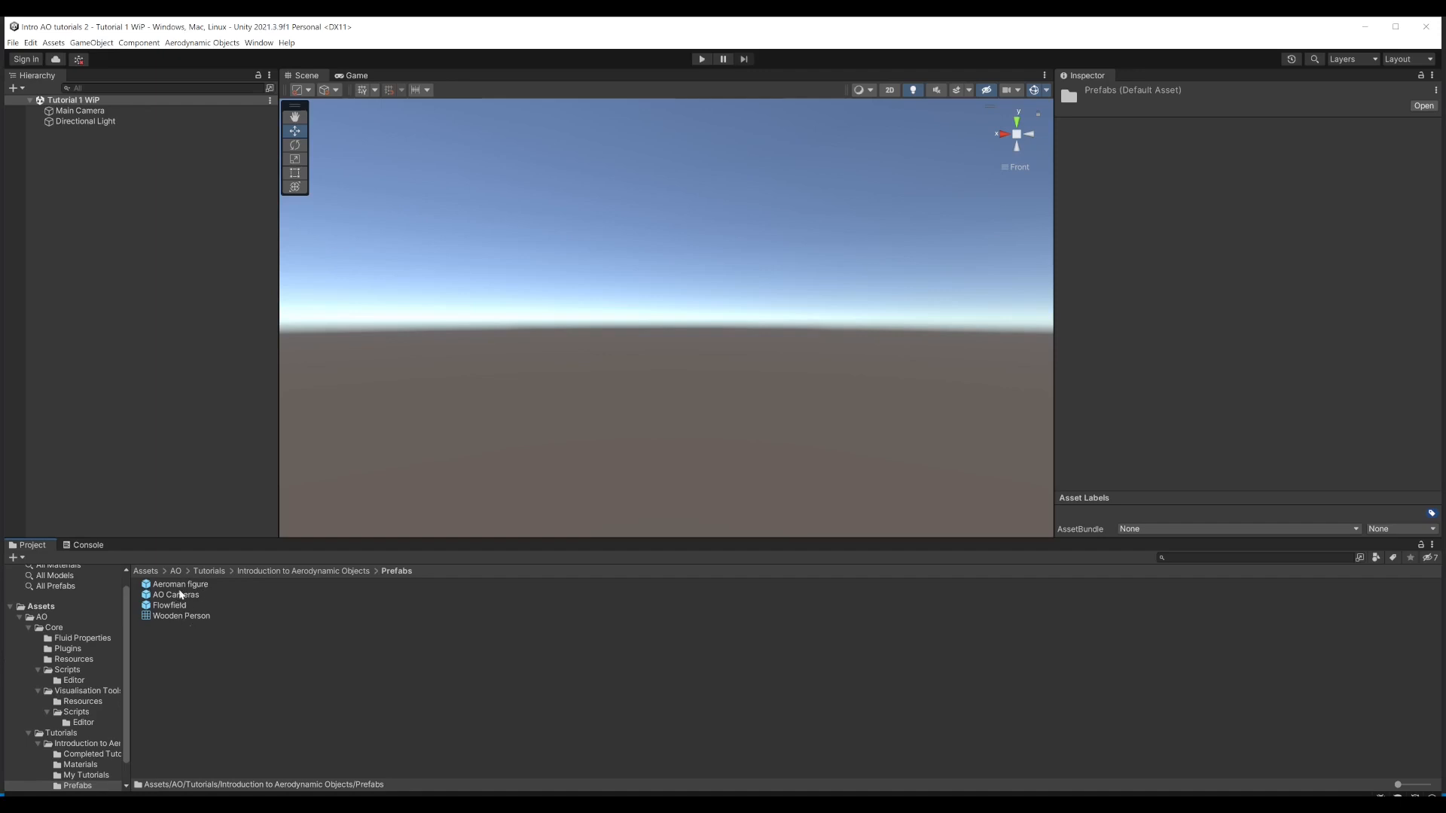
{"action": "left_click_drag", "start_coordinate": [173, 585], "coordinate": [101, 261]}
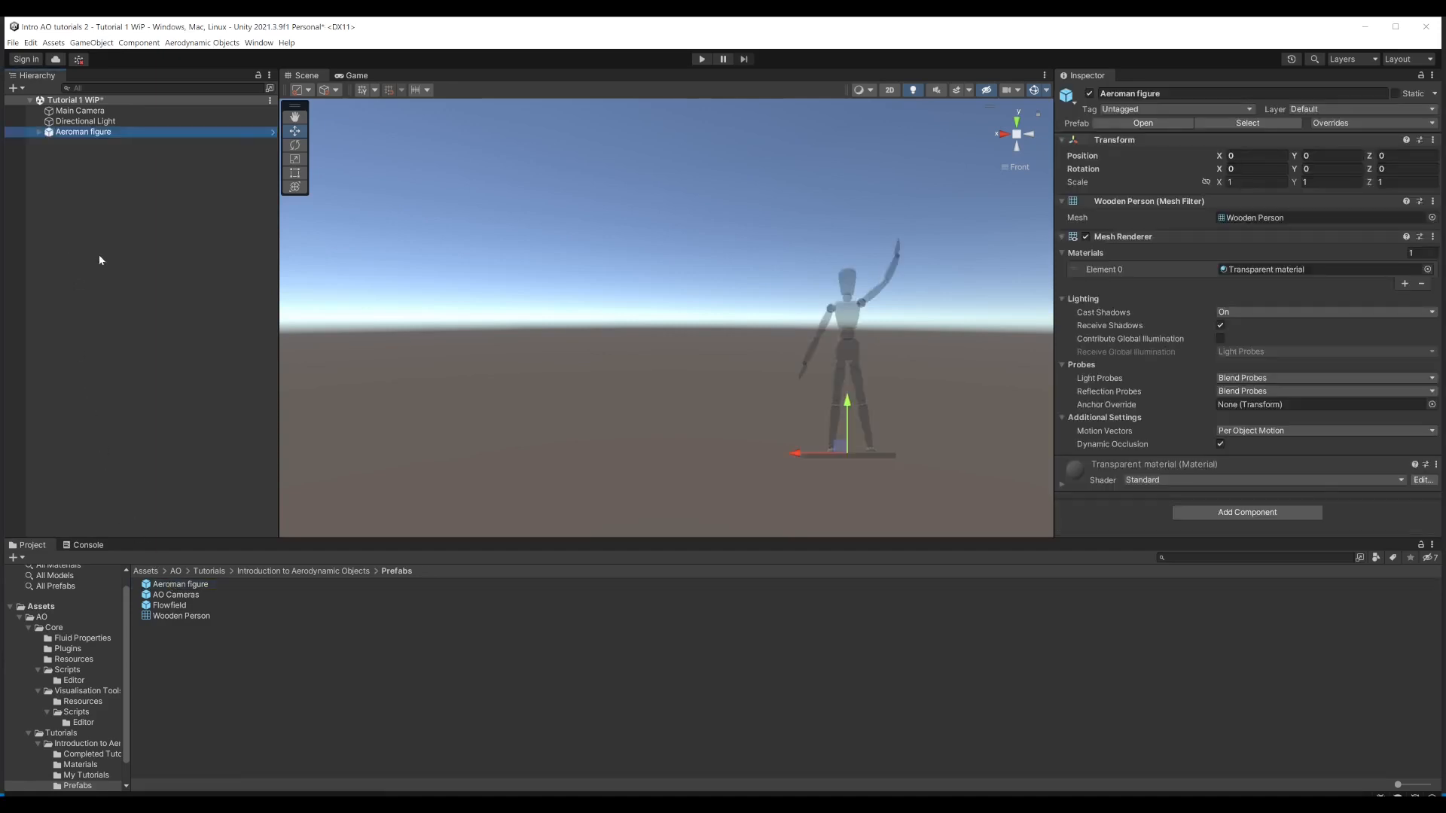
{"action": "left_click_drag", "start_coordinate": [422, 279], "coordinate": [783, 332], "text": "alt"}
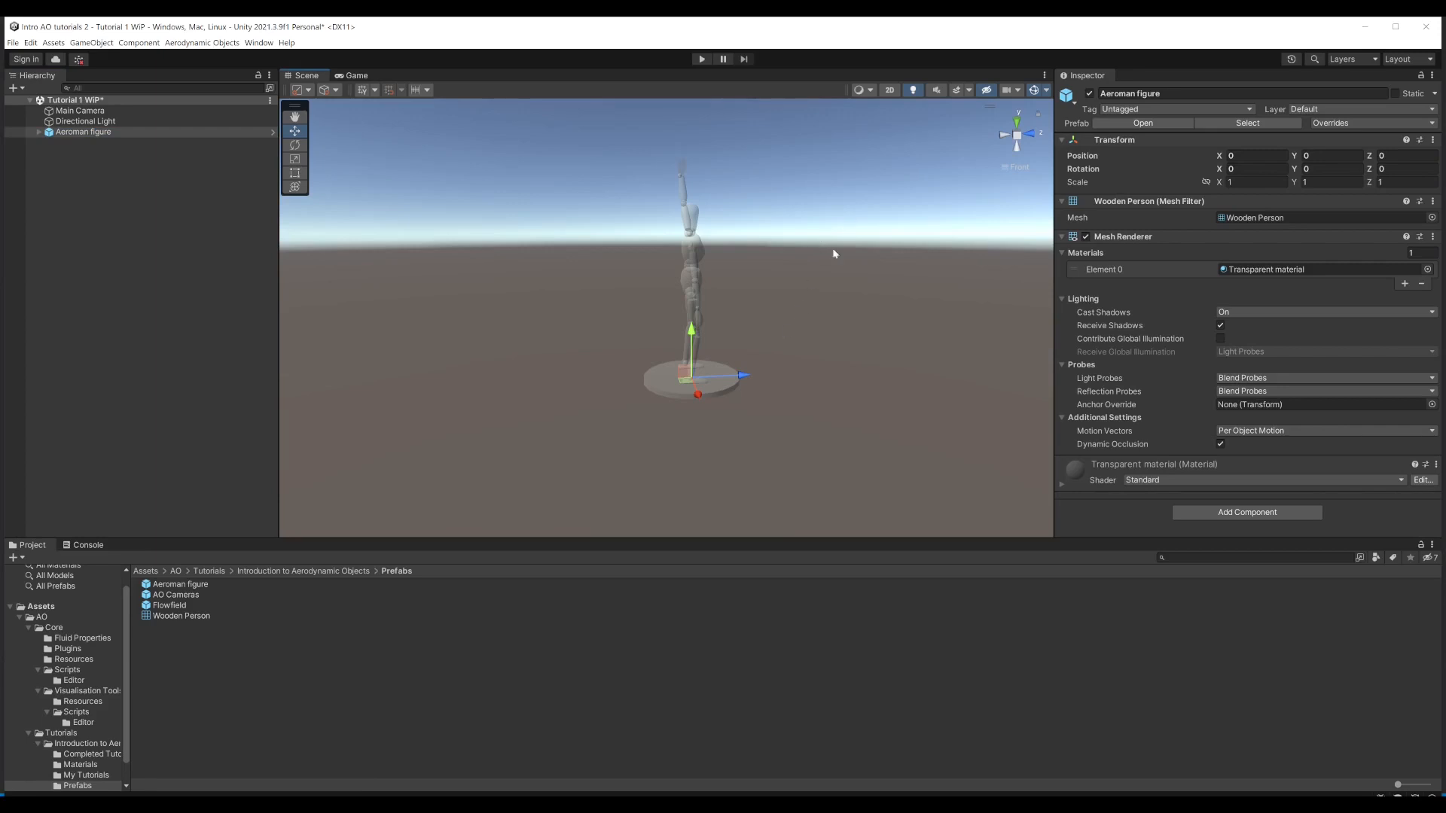
{"action": "left_click_drag", "start_coordinate": [778, 291], "coordinate": [835, 284], "text": "alt"}
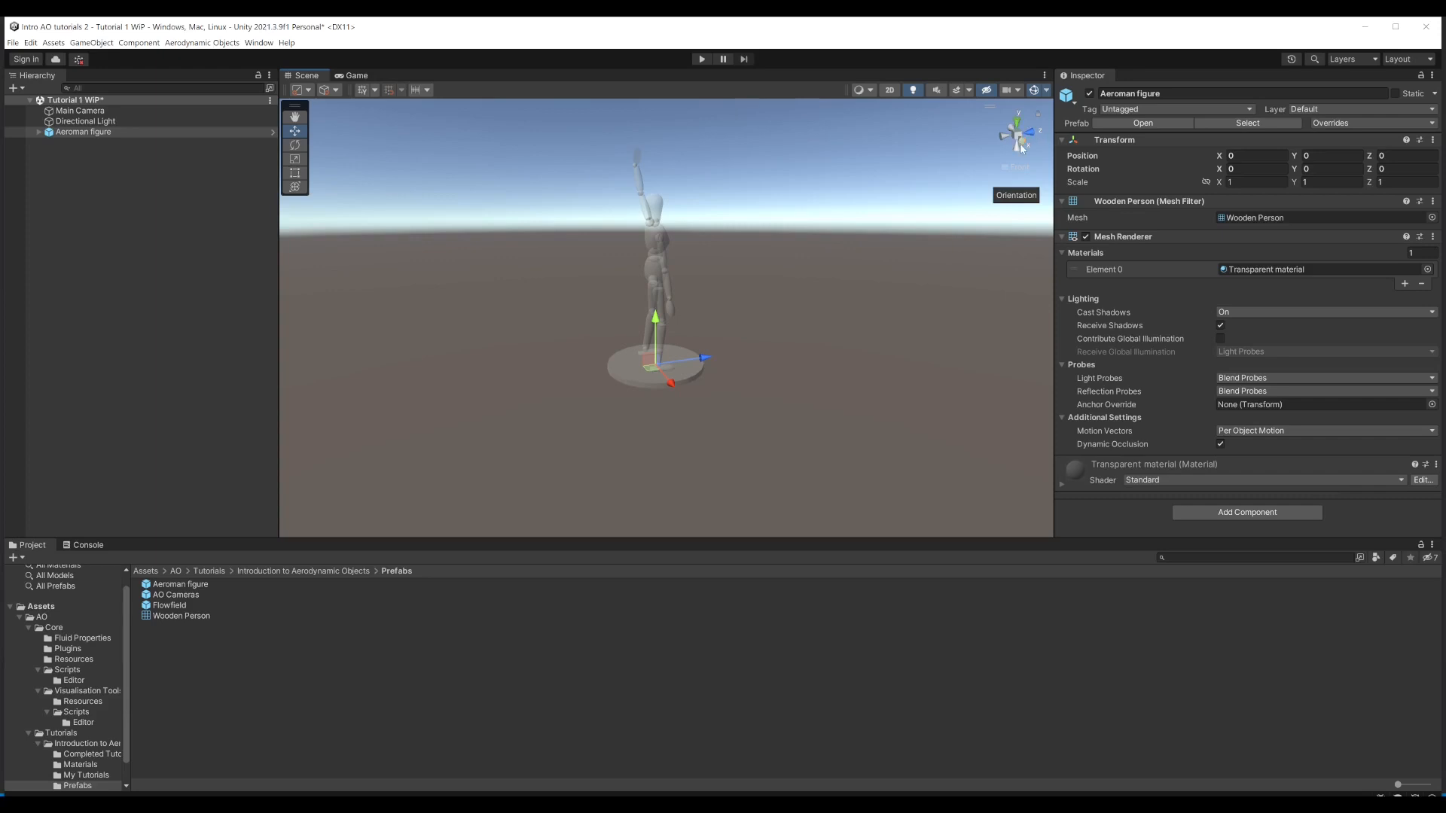
{"action": "left_click", "coordinate": [757, 370]}
{"action": "left_click", "coordinate": [75, 132]}
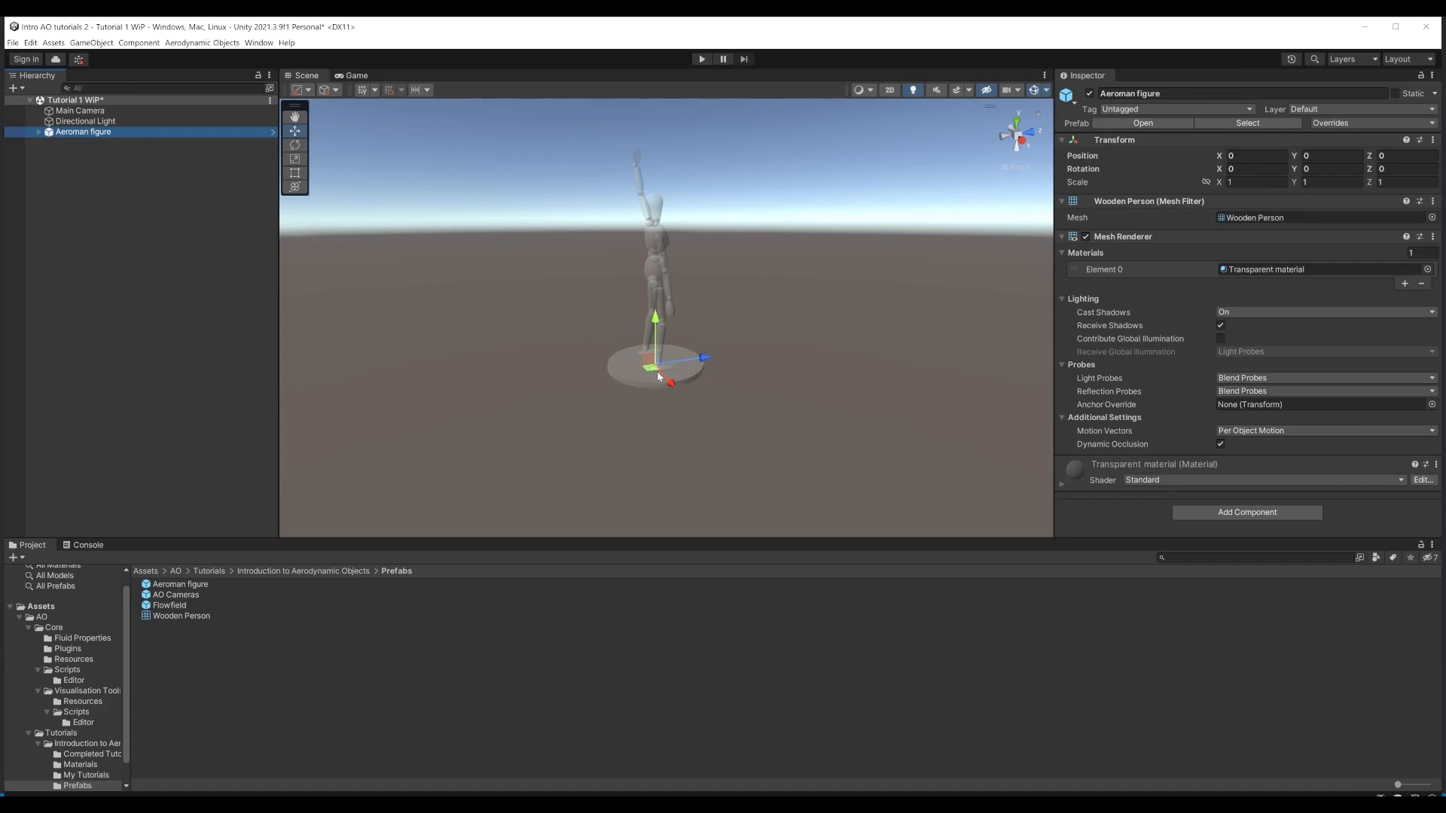
Step: Add the AO Cameras prefab to the scene hierarchy as a top-level object
{"action": "left_click_drag", "start_coordinate": [690, 324], "coordinate": [714, 305], "text": "alt"}
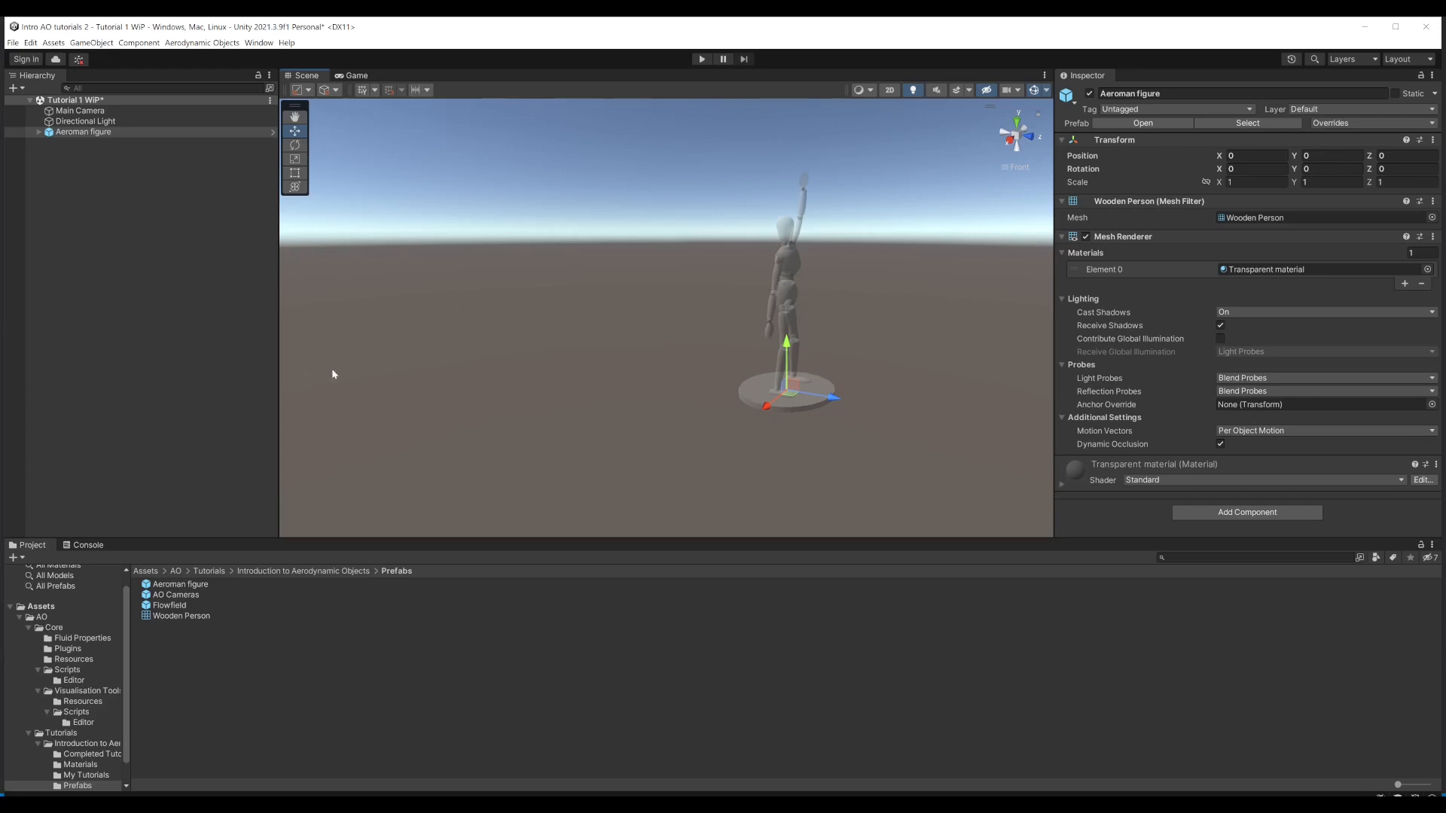
{"action": "left_click_drag", "start_coordinate": [174, 595], "coordinate": [94, 293]}
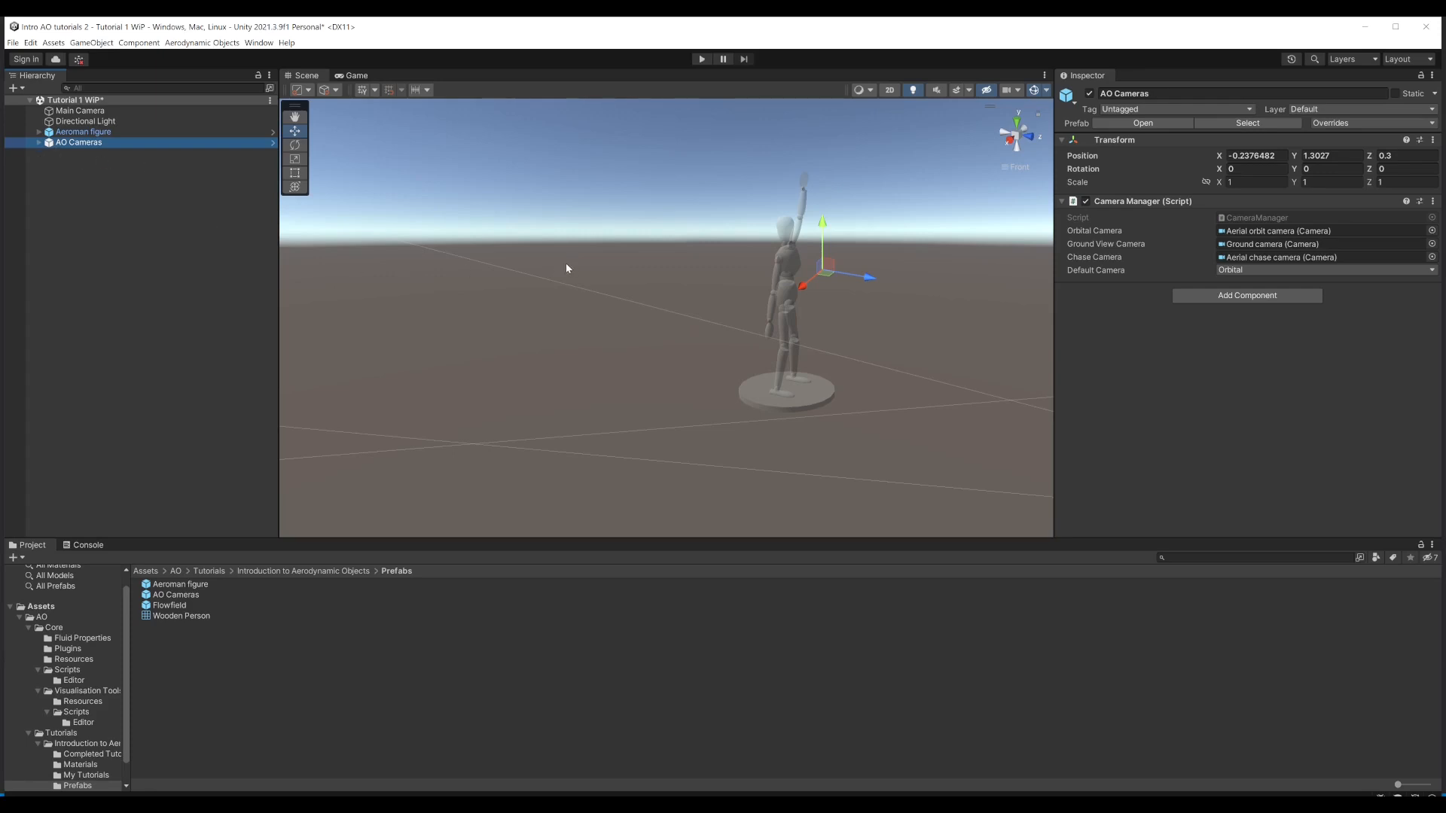
Step: Run the scene in Play mode, test orbiting and zooming the camera around the figure, and stop it
{"action": "left_click", "coordinate": [703, 60]}
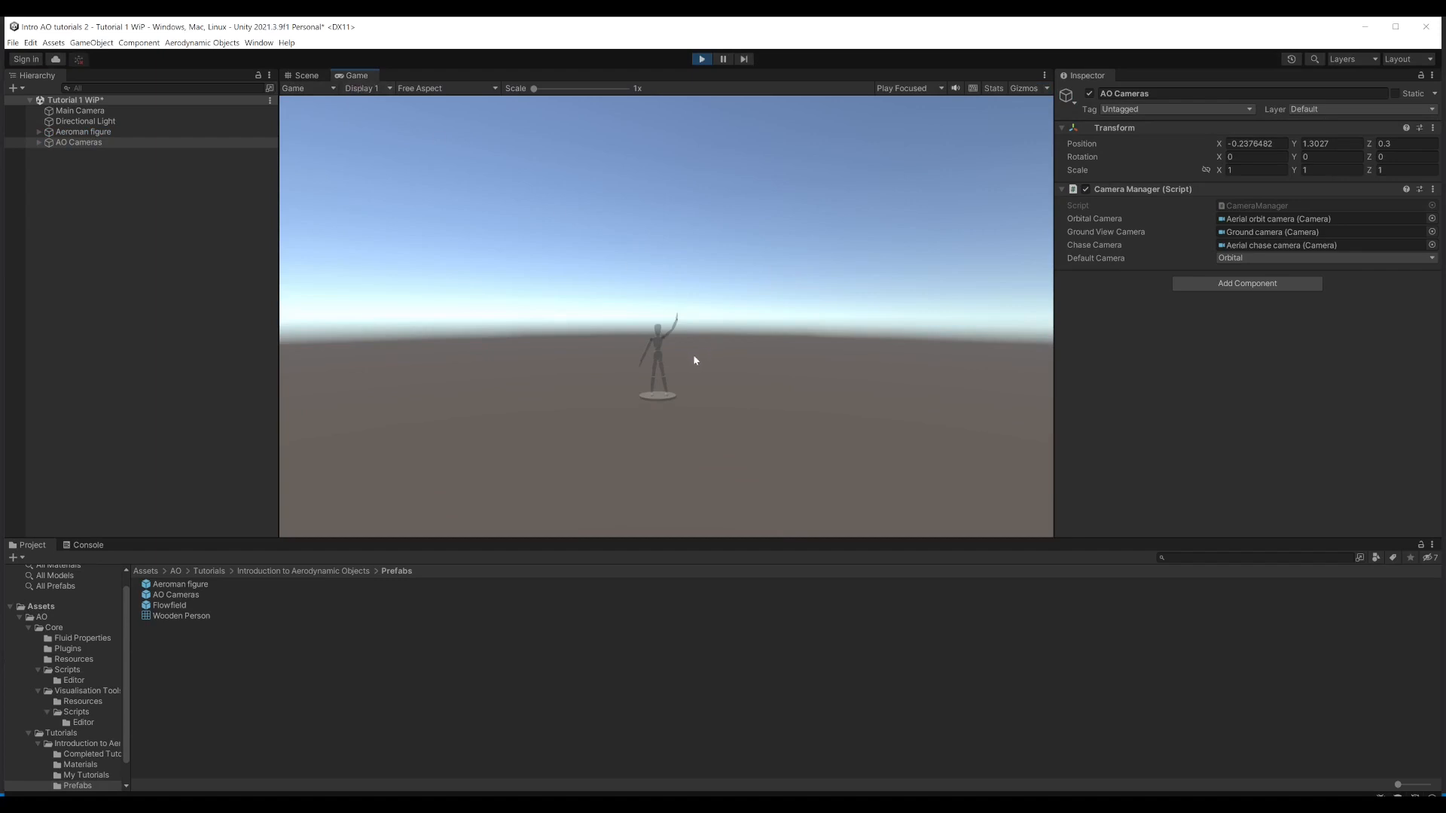
{"action": "left_click_drag", "start_coordinate": [684, 348], "coordinate": [658, 367]}
{"action": "scroll", "coordinate": [658, 367], "scroll_direction": "up", "scroll_amount": 5}
{"action": "scroll", "coordinate": [638, 395], "scroll_direction": "up", "scroll_amount": 6}
{"action": "scroll", "coordinate": [634, 408], "scroll_direction": "down", "scroll_amount": 6}
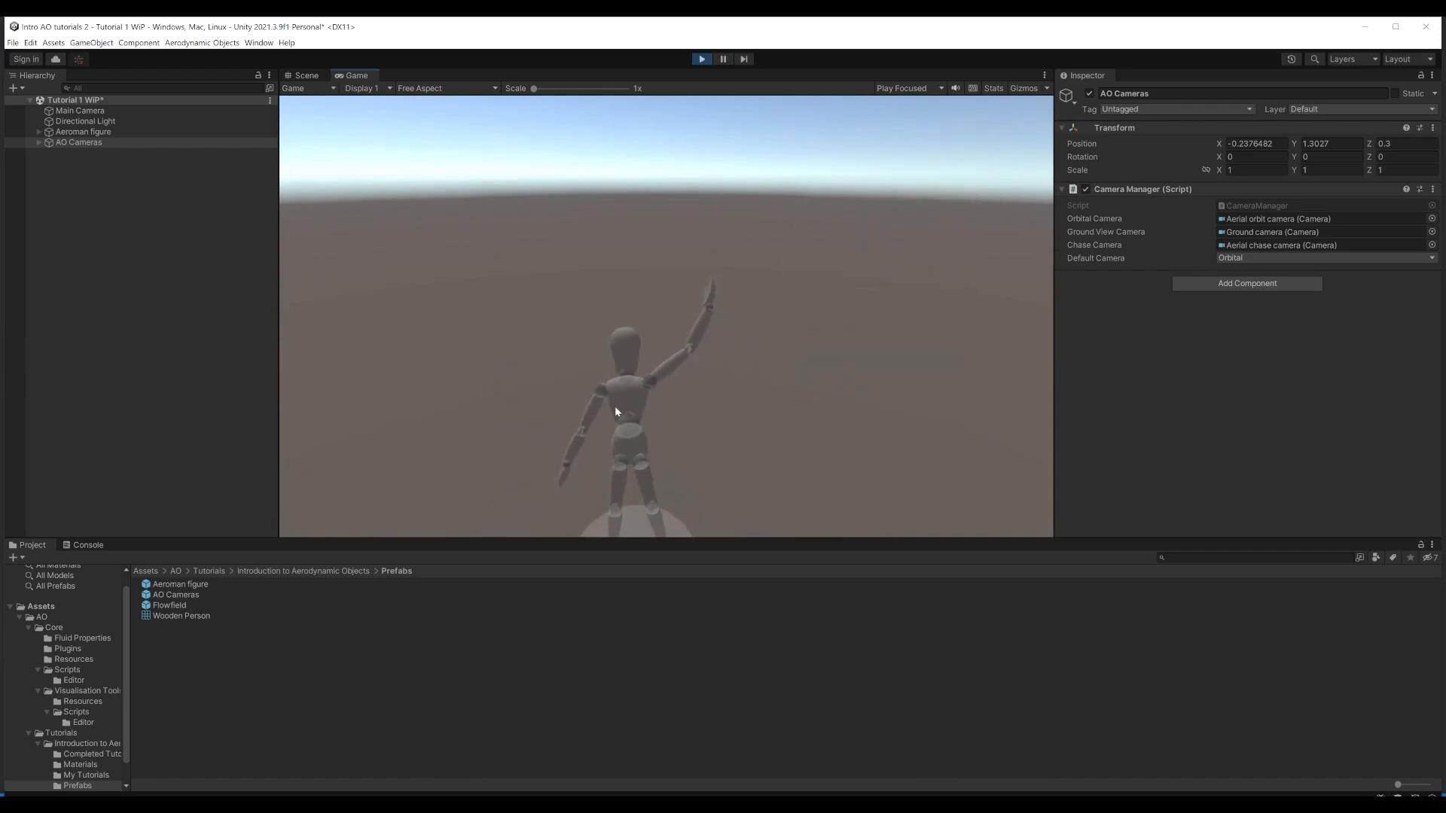
{"action": "scroll", "coordinate": [622, 400], "scroll_direction": "down", "scroll_amount": 5}
{"action": "left_click_drag", "start_coordinate": [622, 404], "coordinate": [698, 357]}
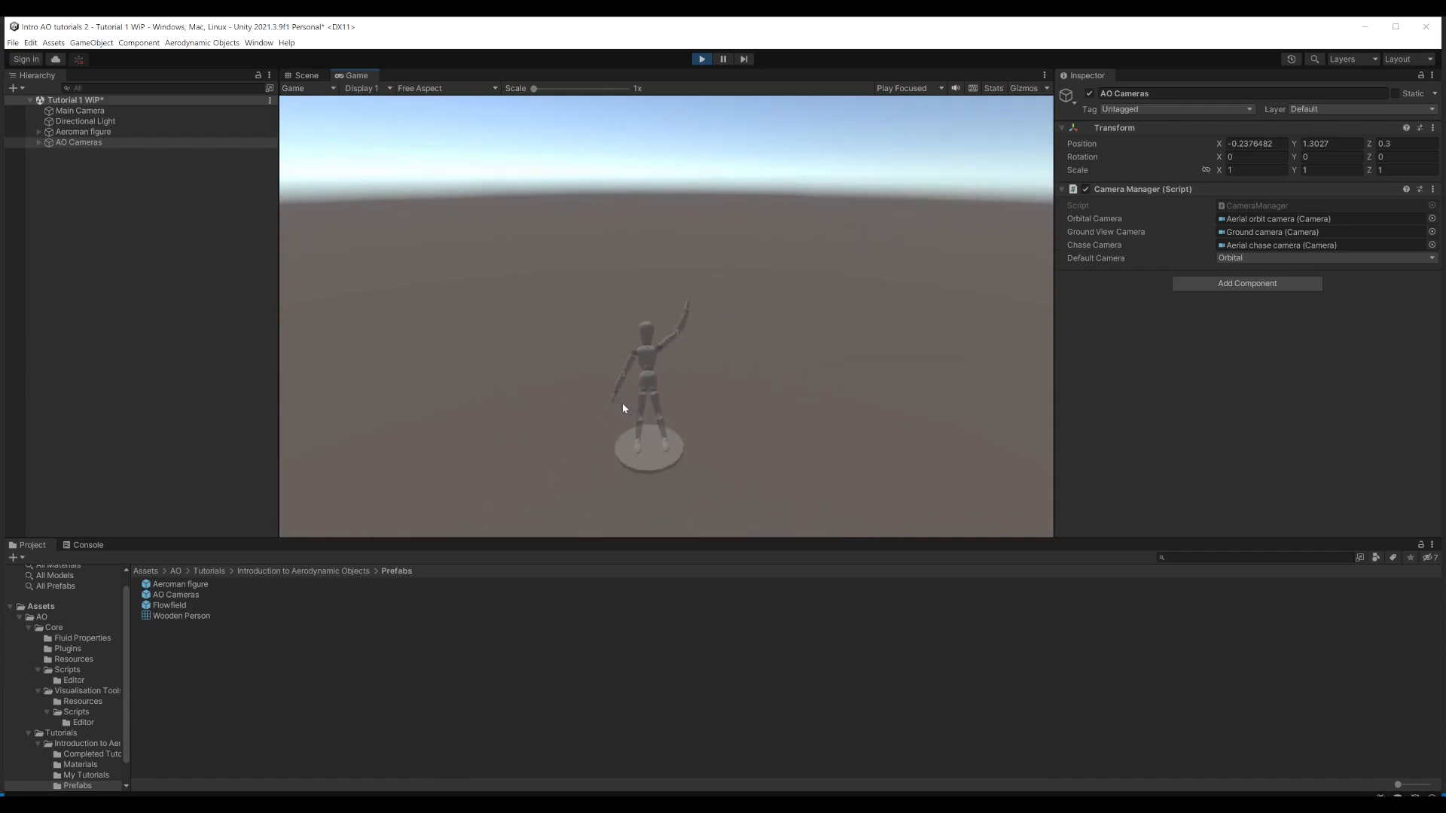
{"action": "key", "text": "ctrl+p"}
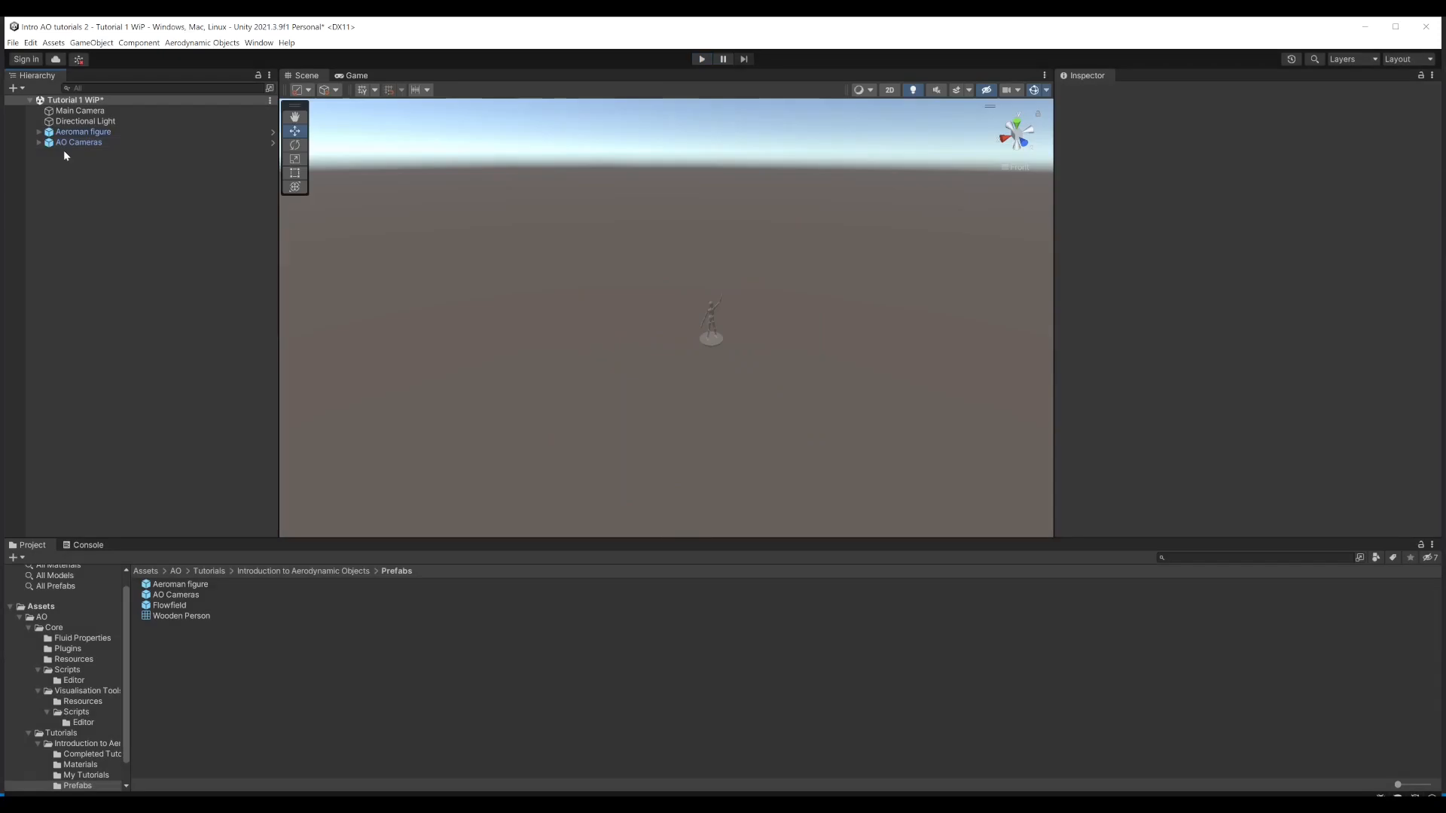
Step: Create an empty top-level game object named "My FLow Field"
{"action": "right_click", "coordinate": [62, 251]}
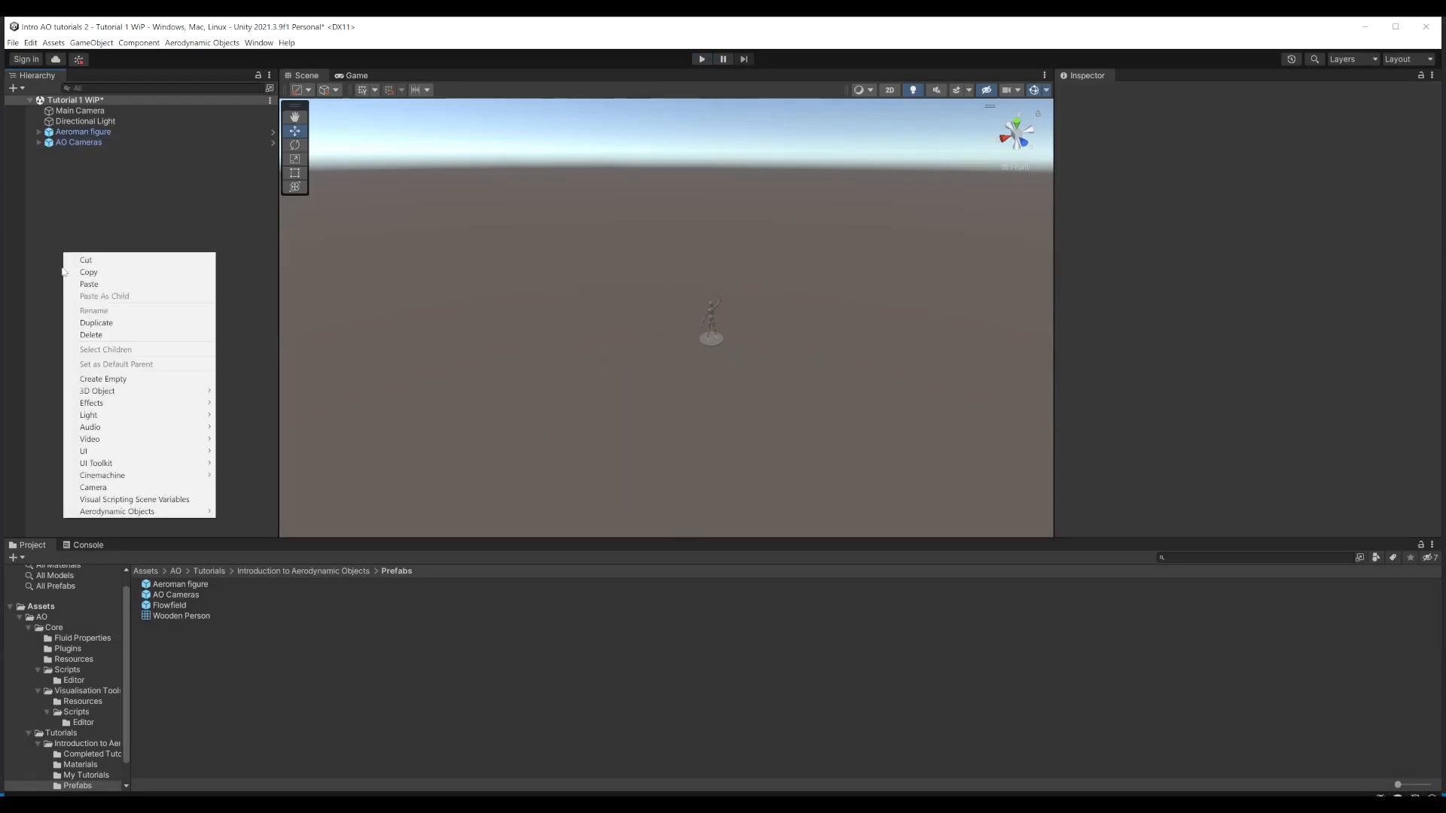
{"action": "left_click", "coordinate": [104, 379]}
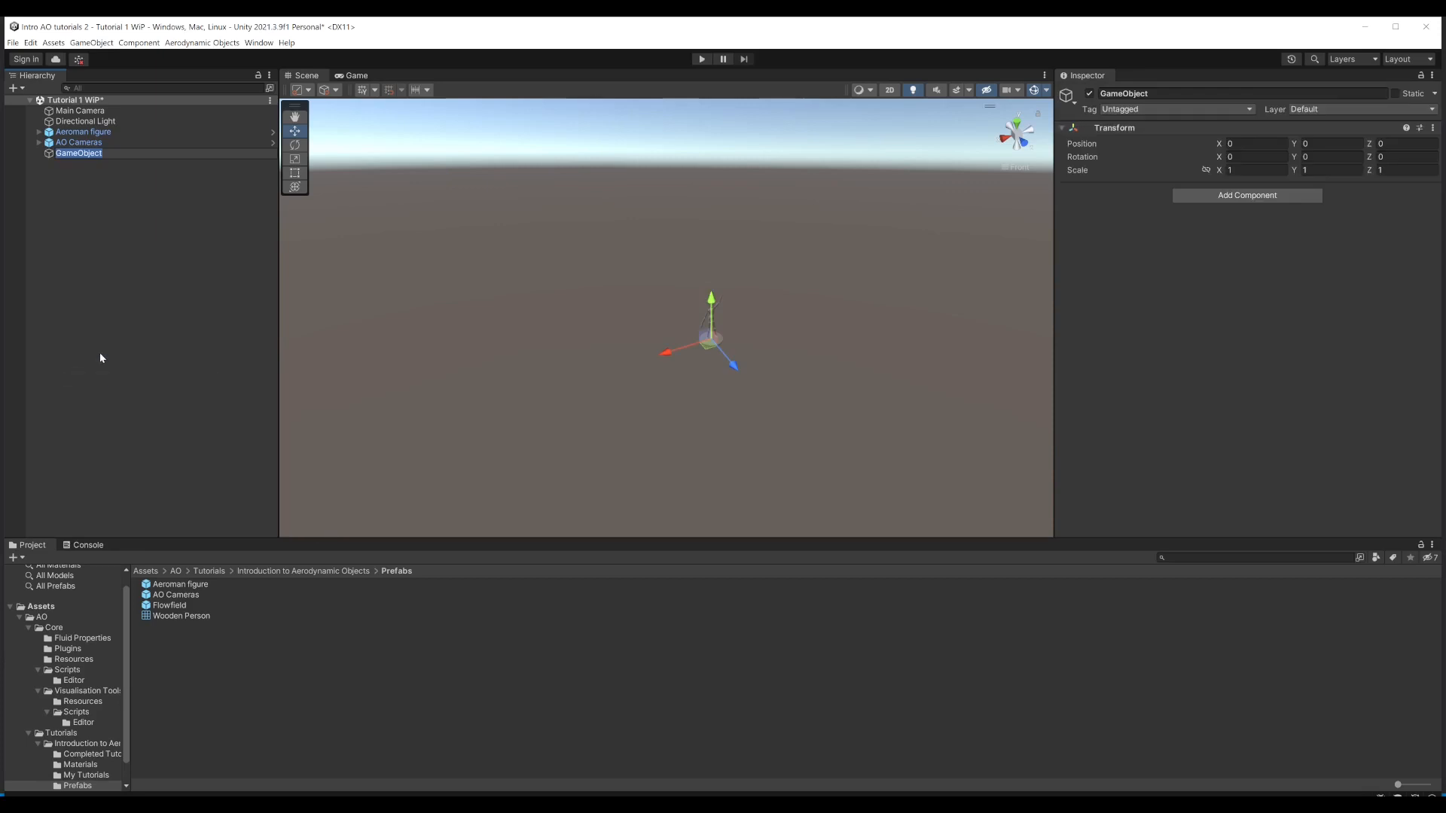
{"action": "type", "text": "My FLow Field"}
{"action": "key", "text": "Return"}
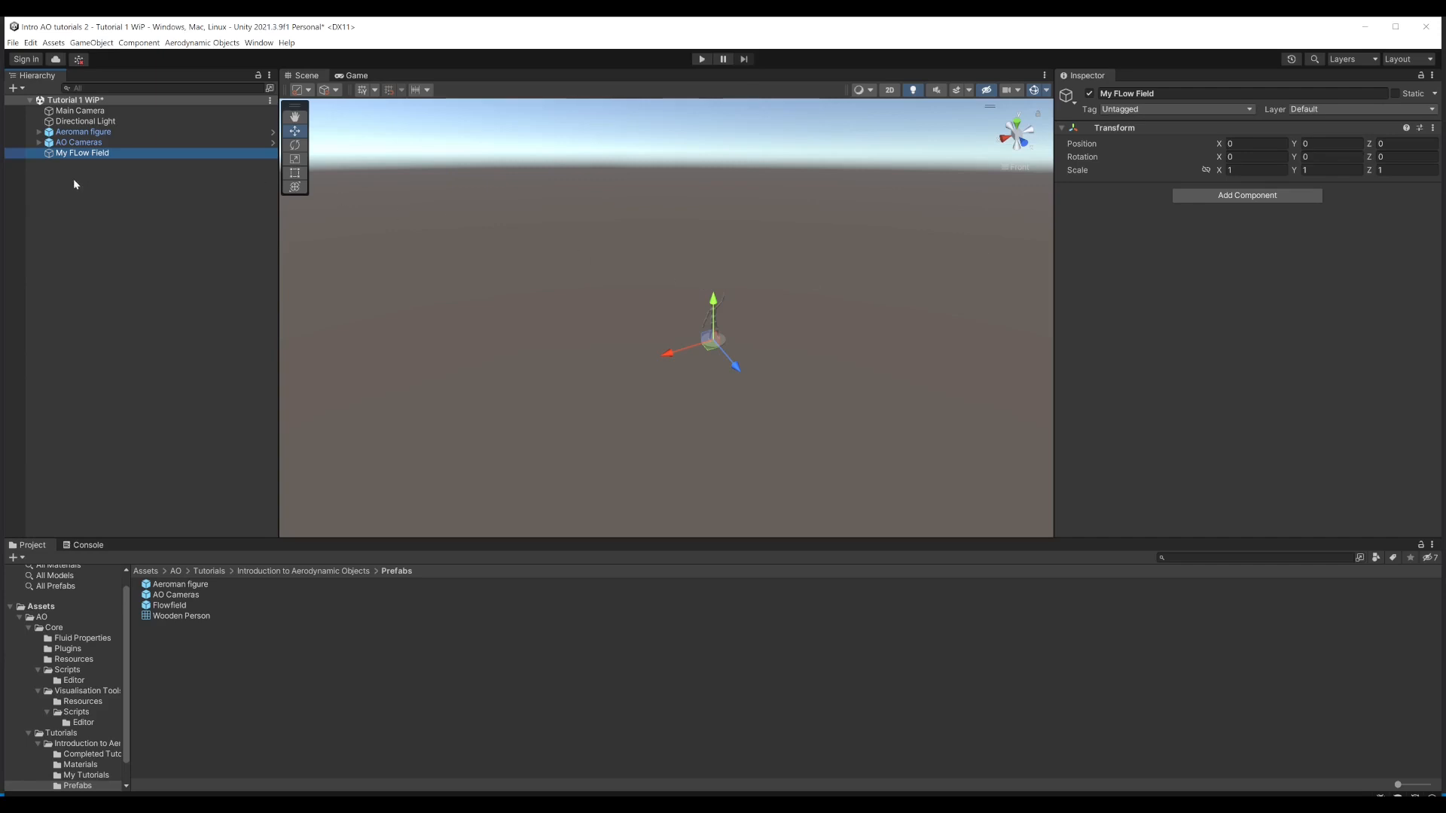
Step: Add an Aerodynamic Objects Fluid Zone as a child of the My FLow Field object
{"action": "right_click", "coordinate": [61, 153]}
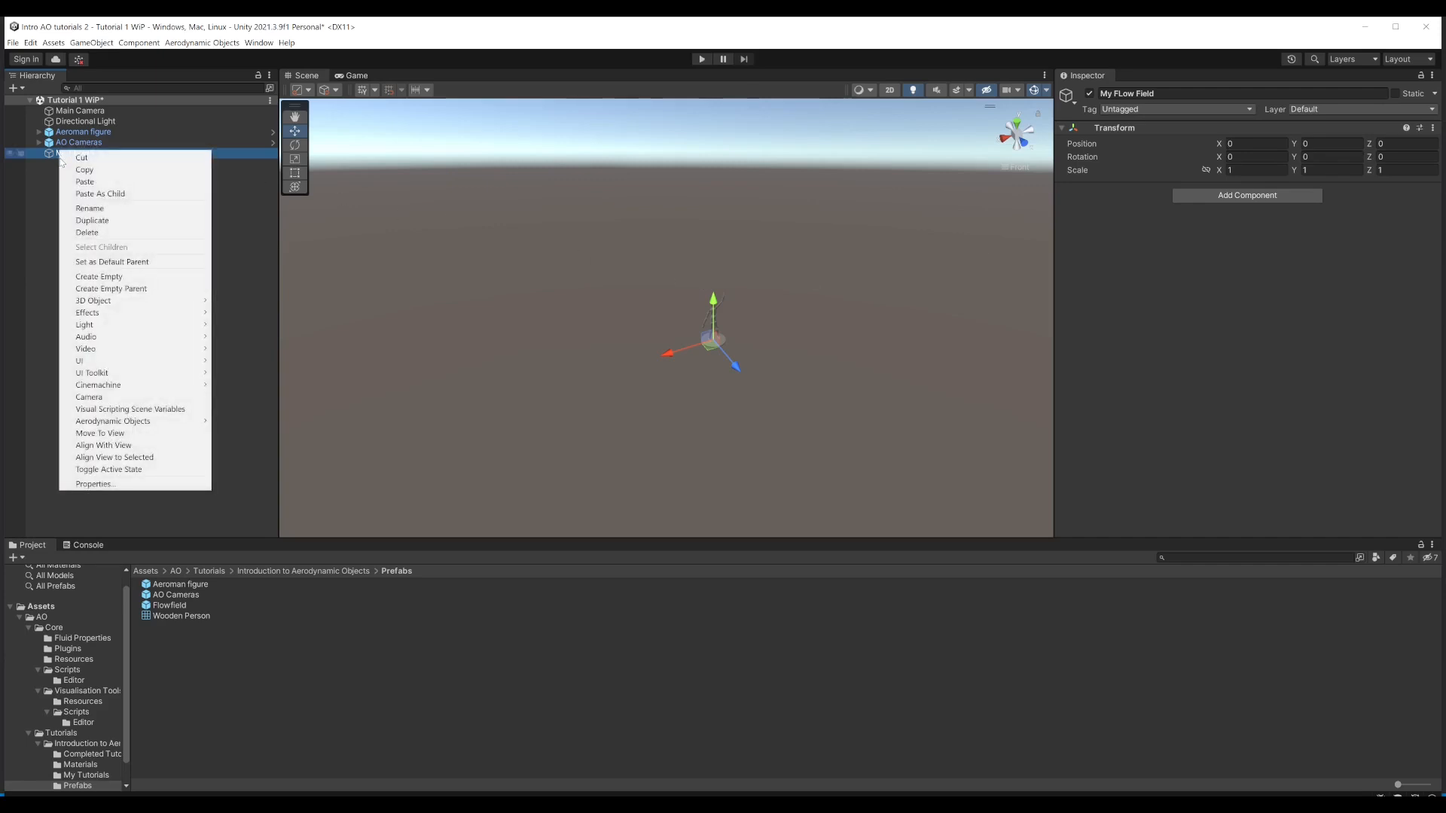
{"action": "mouse_move", "coordinate": [100, 424]}
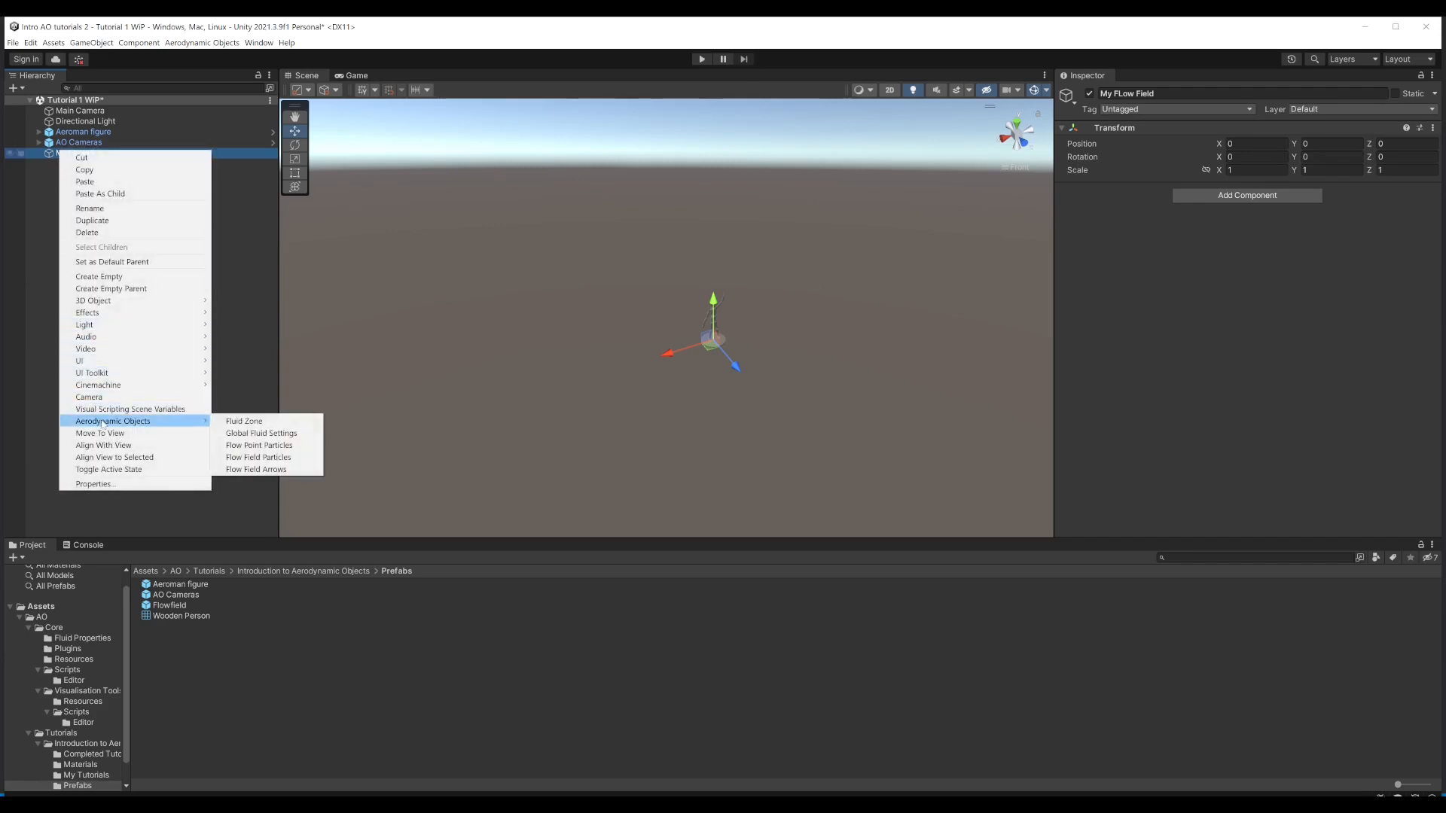
{"action": "left_click", "coordinate": [247, 422]}
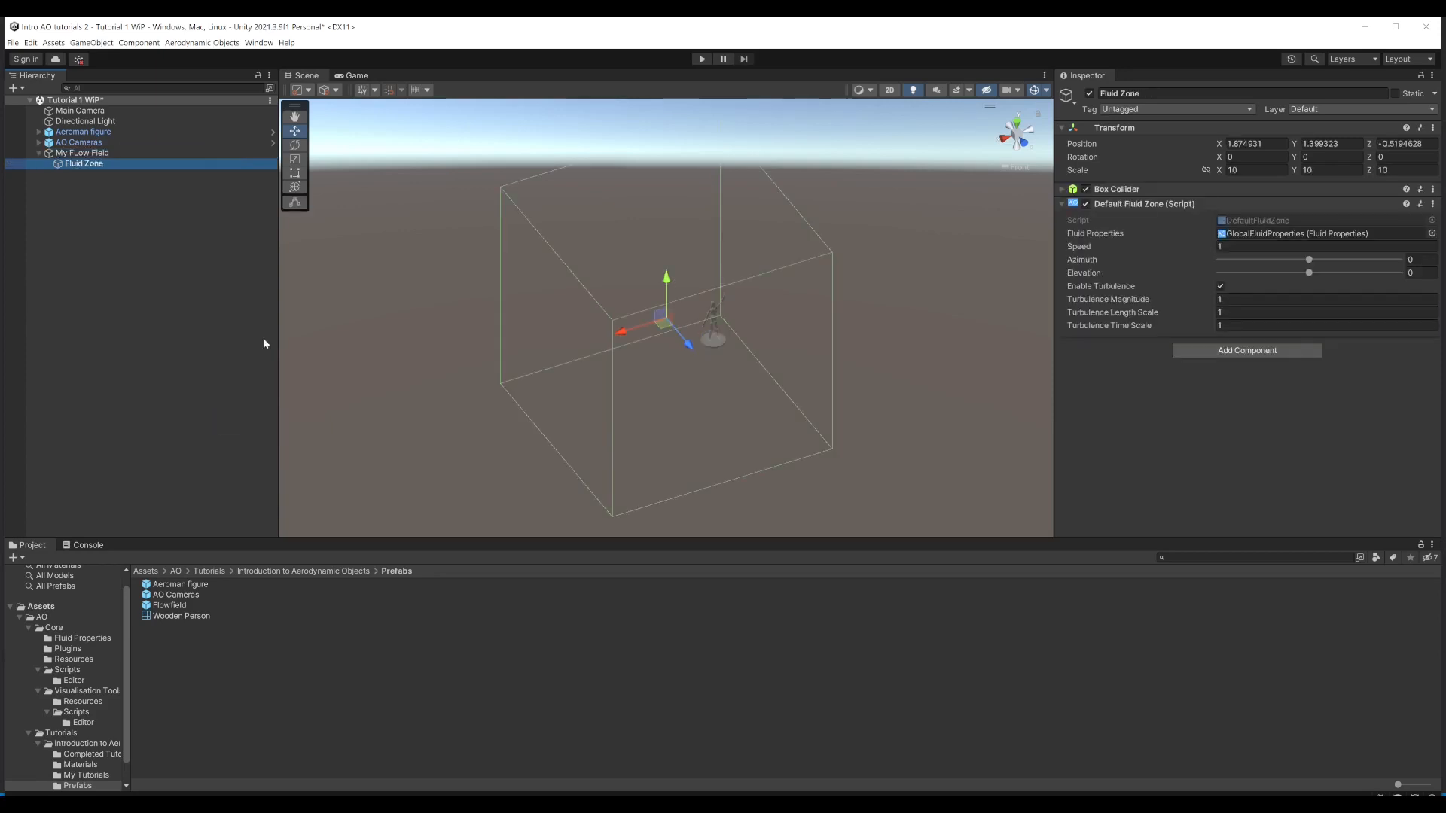
Step: Reset only the position property of the Fluid Zone's transform, and check the zone around the figure
{"action": "left_click_drag", "start_coordinate": [714, 363], "coordinate": [630, 301], "text": "alt"}
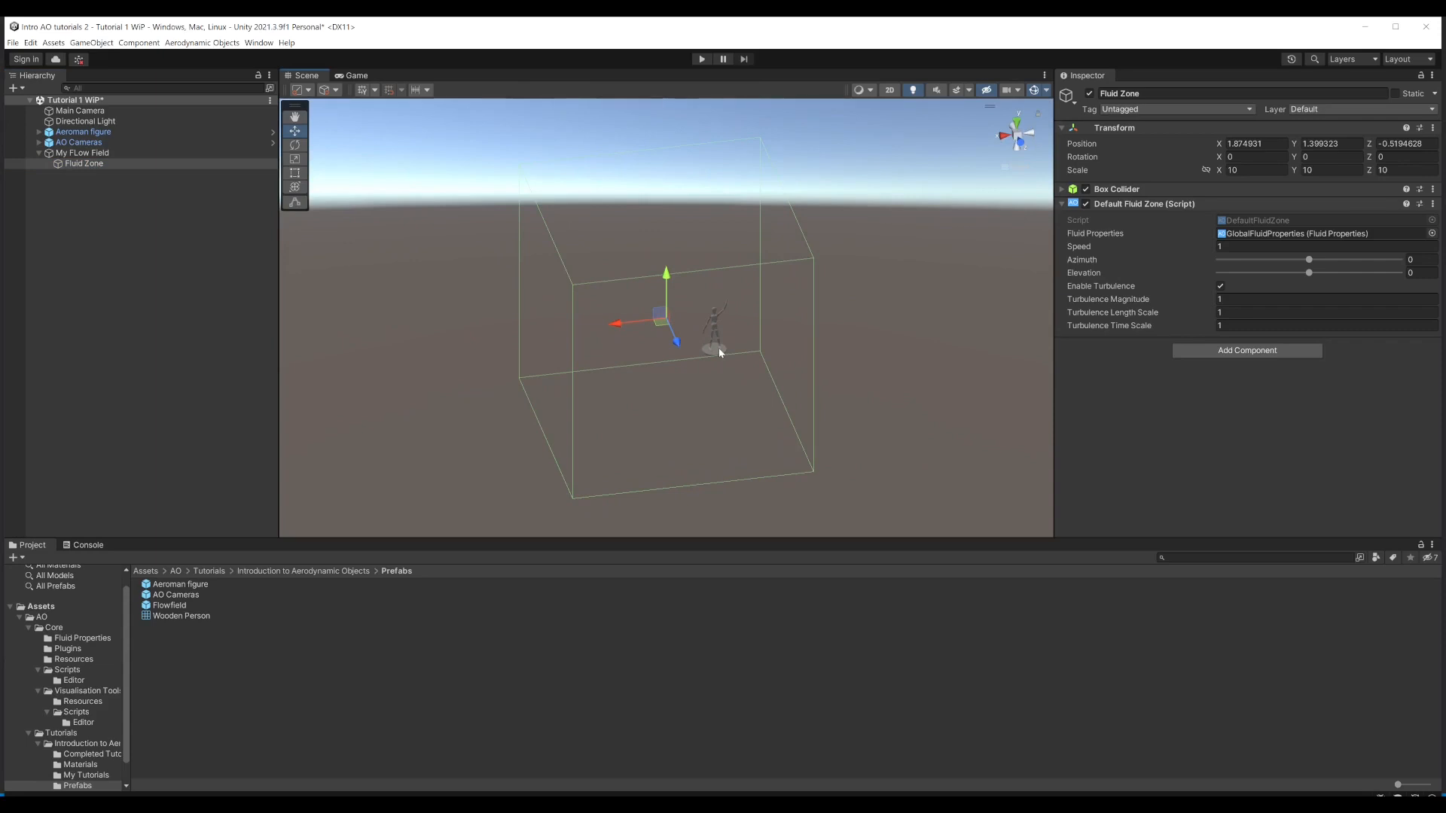
{"action": "left_click", "coordinate": [1432, 128]}
{"action": "mouse_move", "coordinate": [1363, 236]}
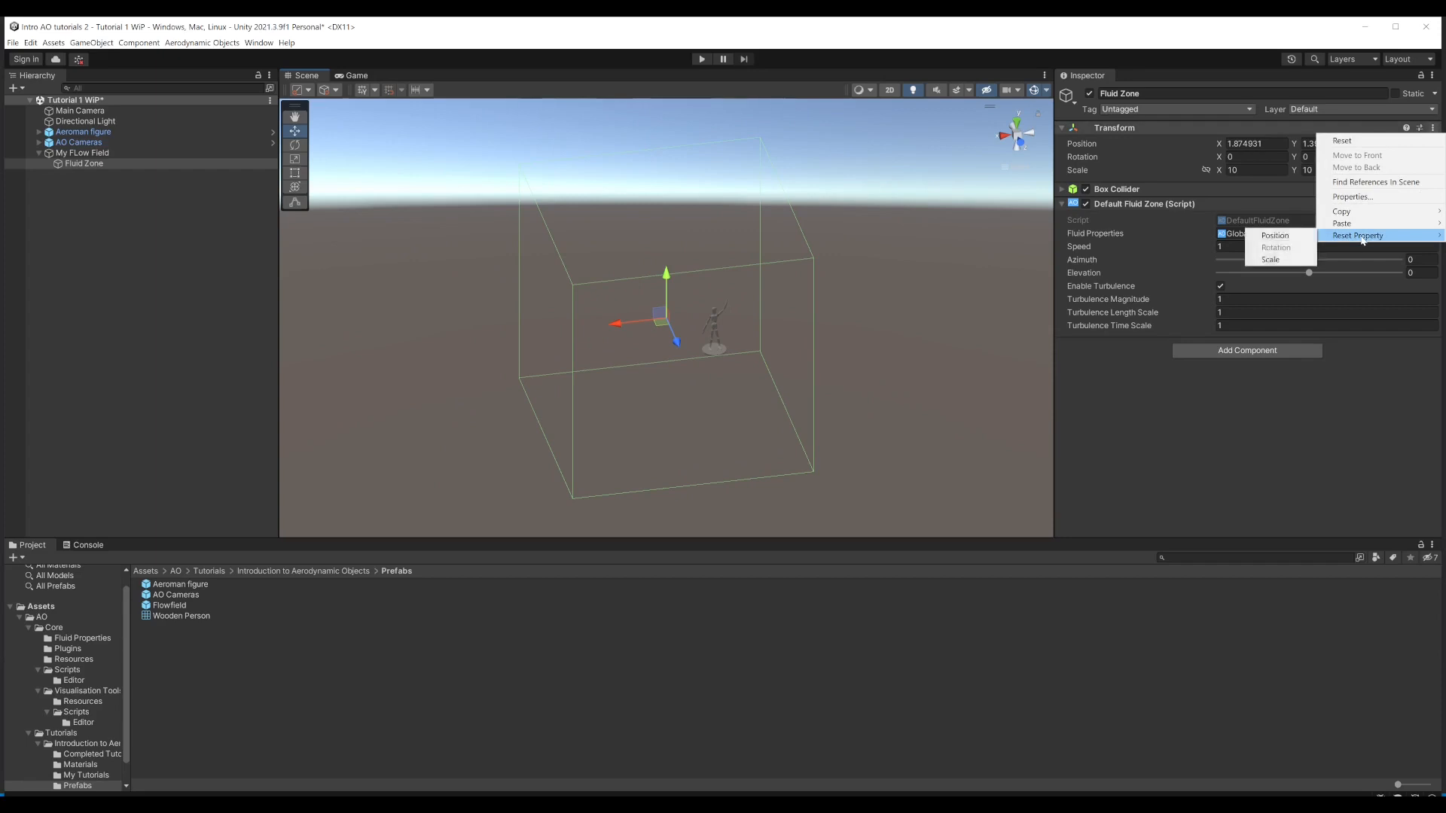
{"action": "left_click", "coordinate": [1296, 236]}
{"action": "scroll", "coordinate": [768, 316], "scroll_direction": "down", "scroll_amount": 1}
{"action": "left_click_drag", "start_coordinate": [693, 361], "coordinate": [737, 332], "text": "alt"}
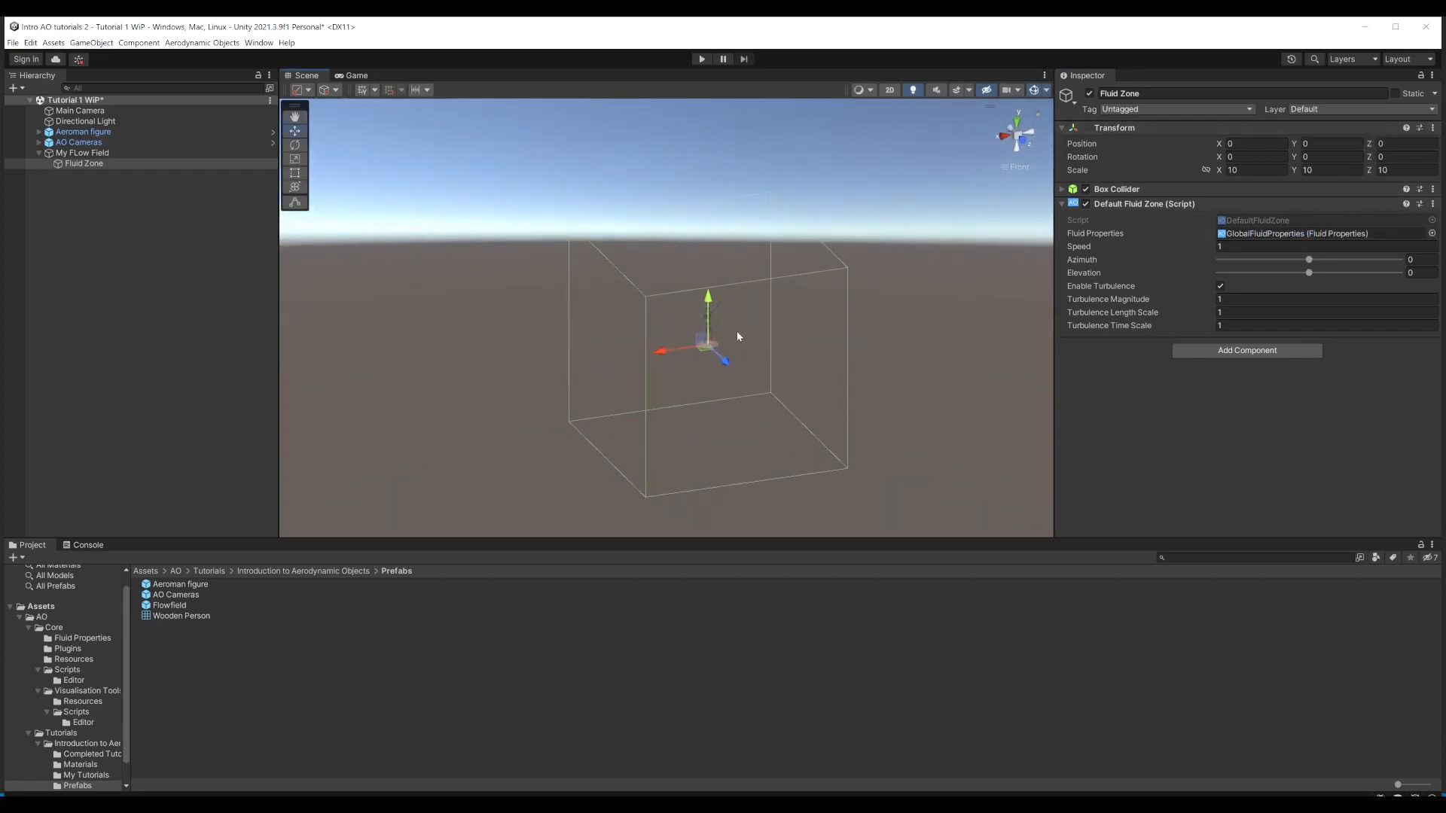
{"action": "scroll", "coordinate": [735, 337], "scroll_direction": "up", "scroll_amount": 3}
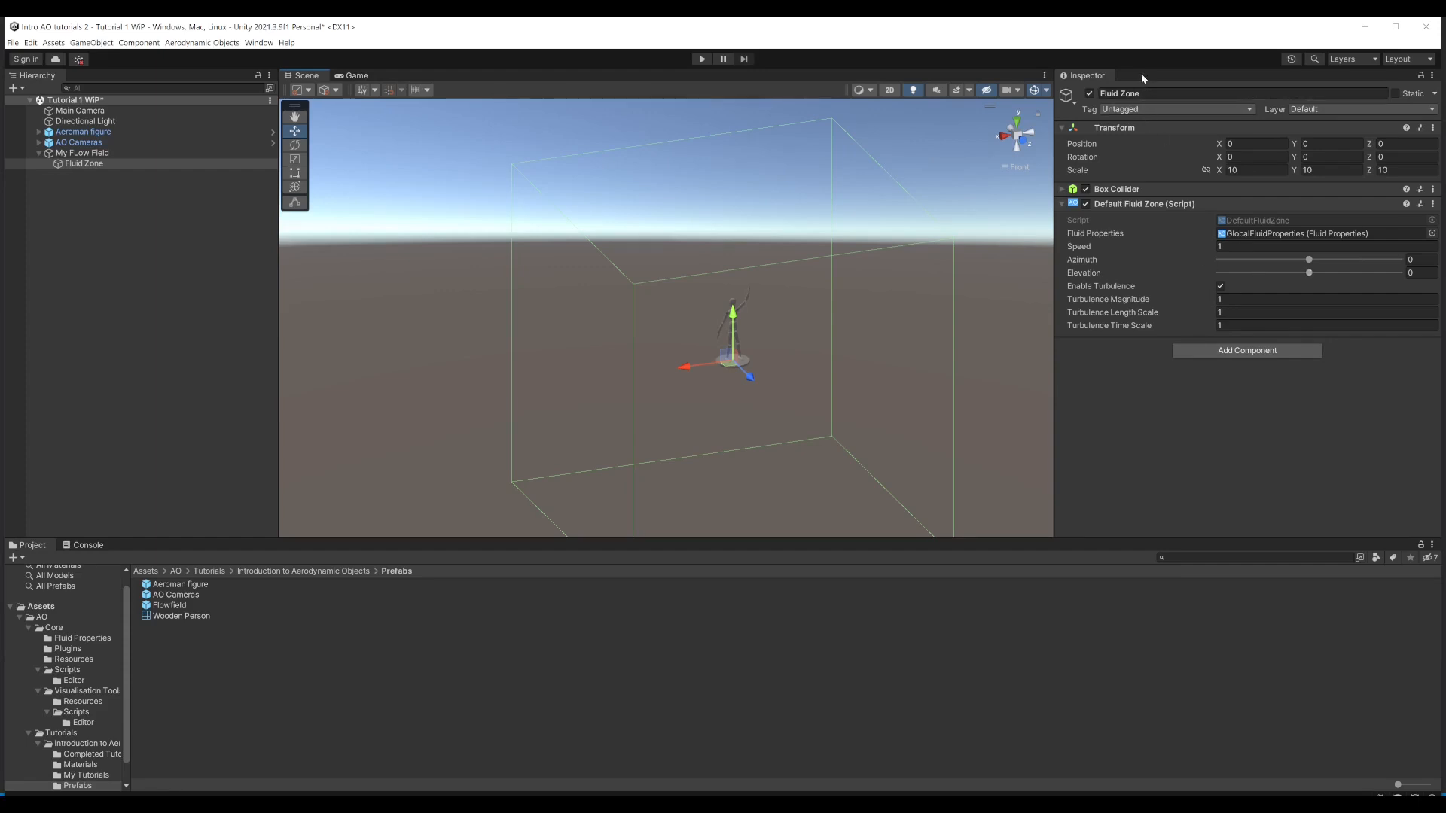
Step: Add a second Inspector, lock it to the Fluid Zone, and dock it beside the Project window
{"action": "left_click", "coordinate": [1432, 76]}
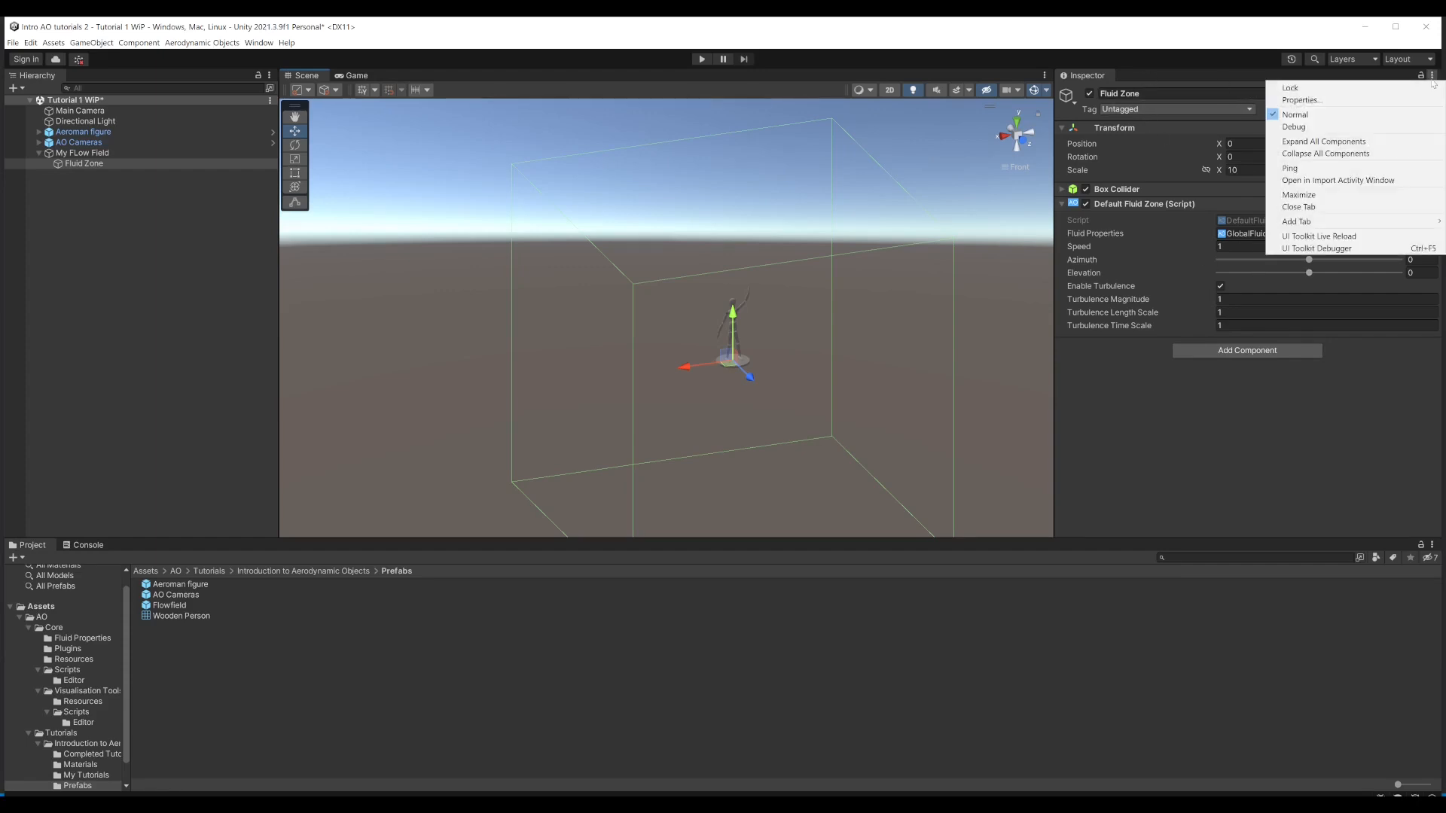
{"action": "mouse_move", "coordinate": [1314, 223]}
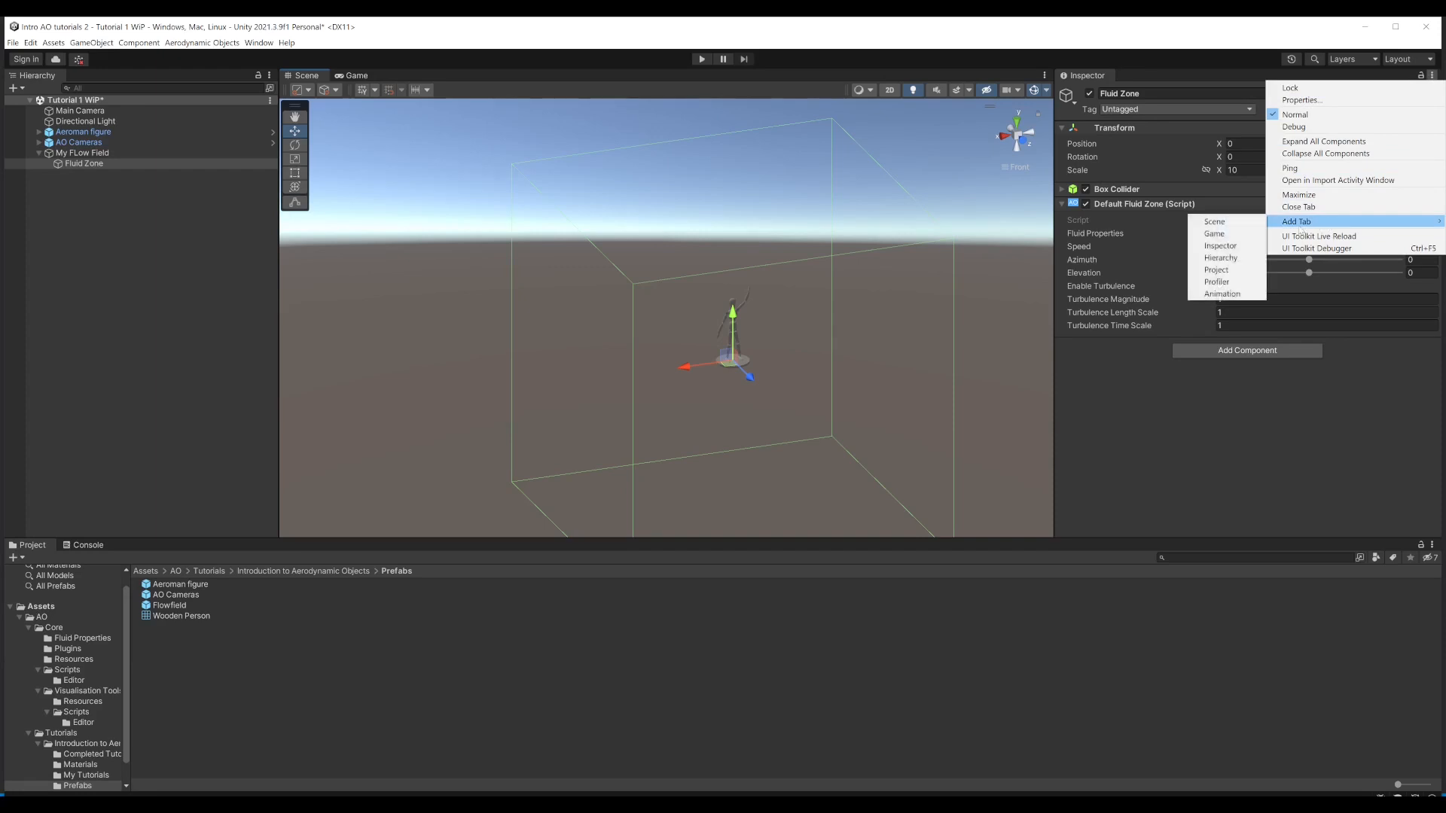
{"action": "left_click", "coordinate": [1220, 245]}
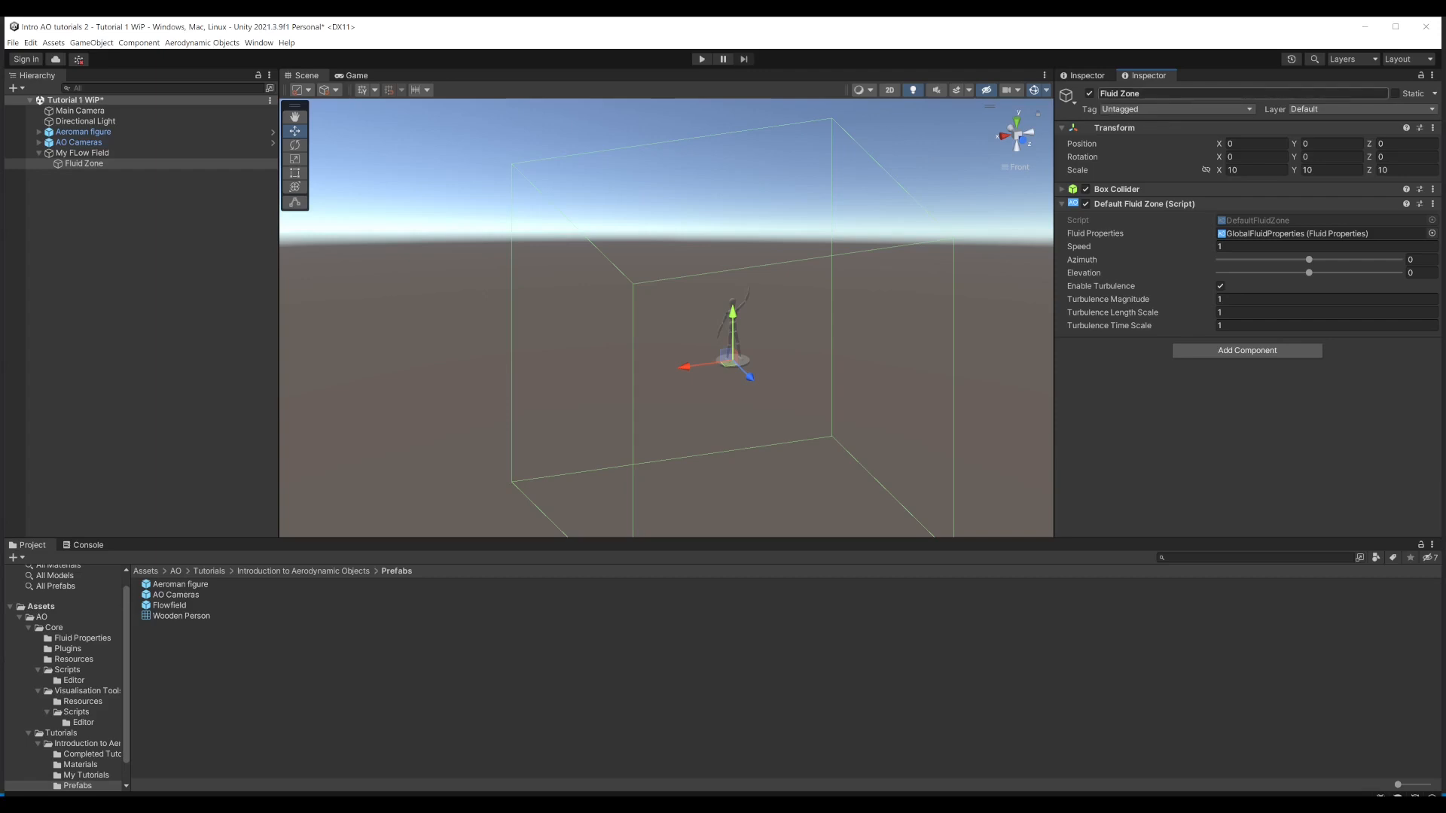
{"action": "left_click", "coordinate": [1422, 77]}
{"action": "left_click_drag", "start_coordinate": [1143, 76], "coordinate": [1281, 683]}
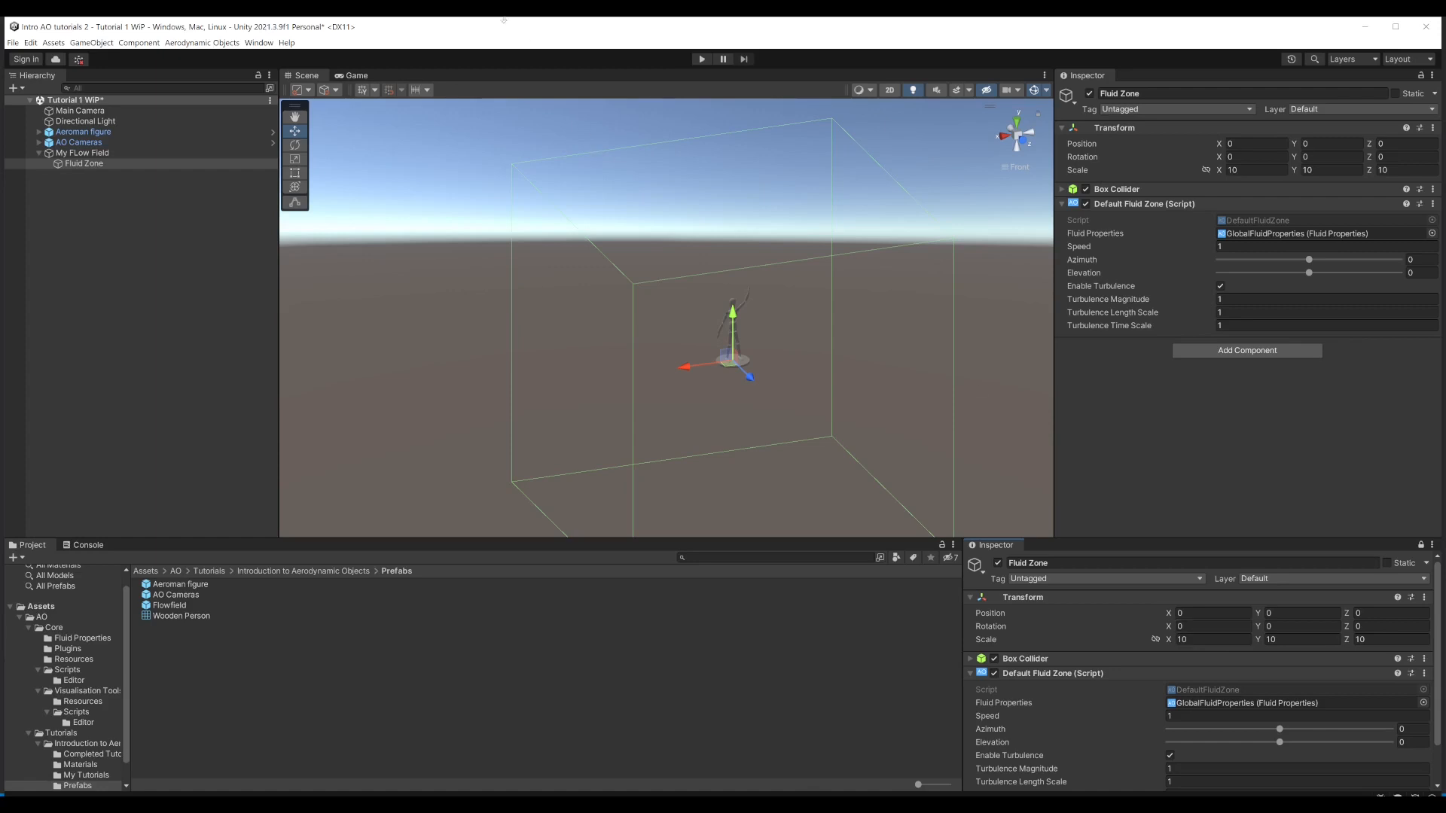
Step: Run the scene, toggle gizmos in the Game view, orbit the camera around the figure, and stop Play mode
{"action": "left_click", "coordinate": [702, 58]}
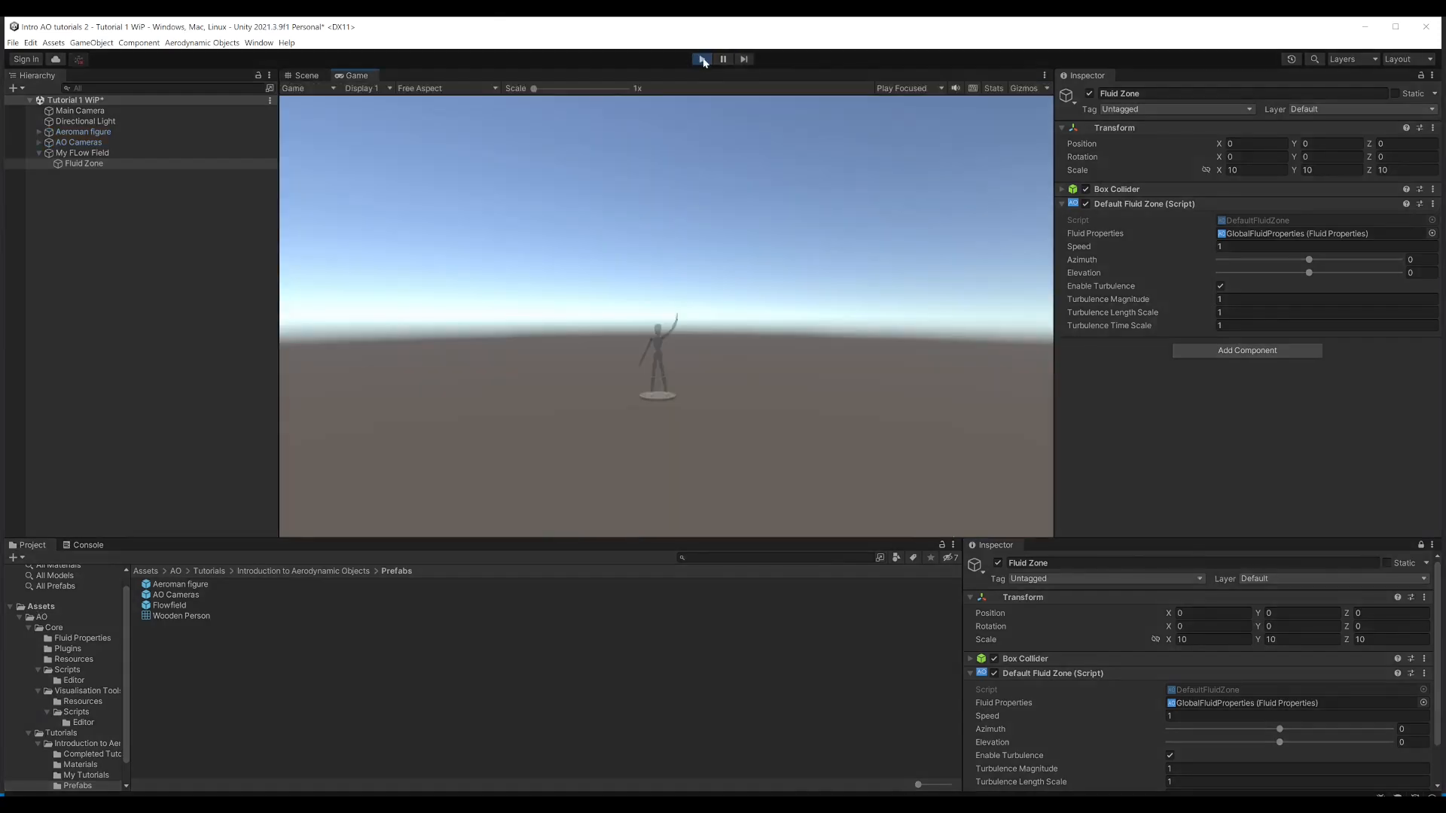
{"action": "left_click_drag", "start_coordinate": [692, 308], "coordinate": [635, 387]}
{"action": "left_click", "coordinate": [1023, 89]}
{"action": "left_click_drag", "start_coordinate": [806, 263], "coordinate": [749, 339]}
{"action": "left_click", "coordinate": [702, 58]}
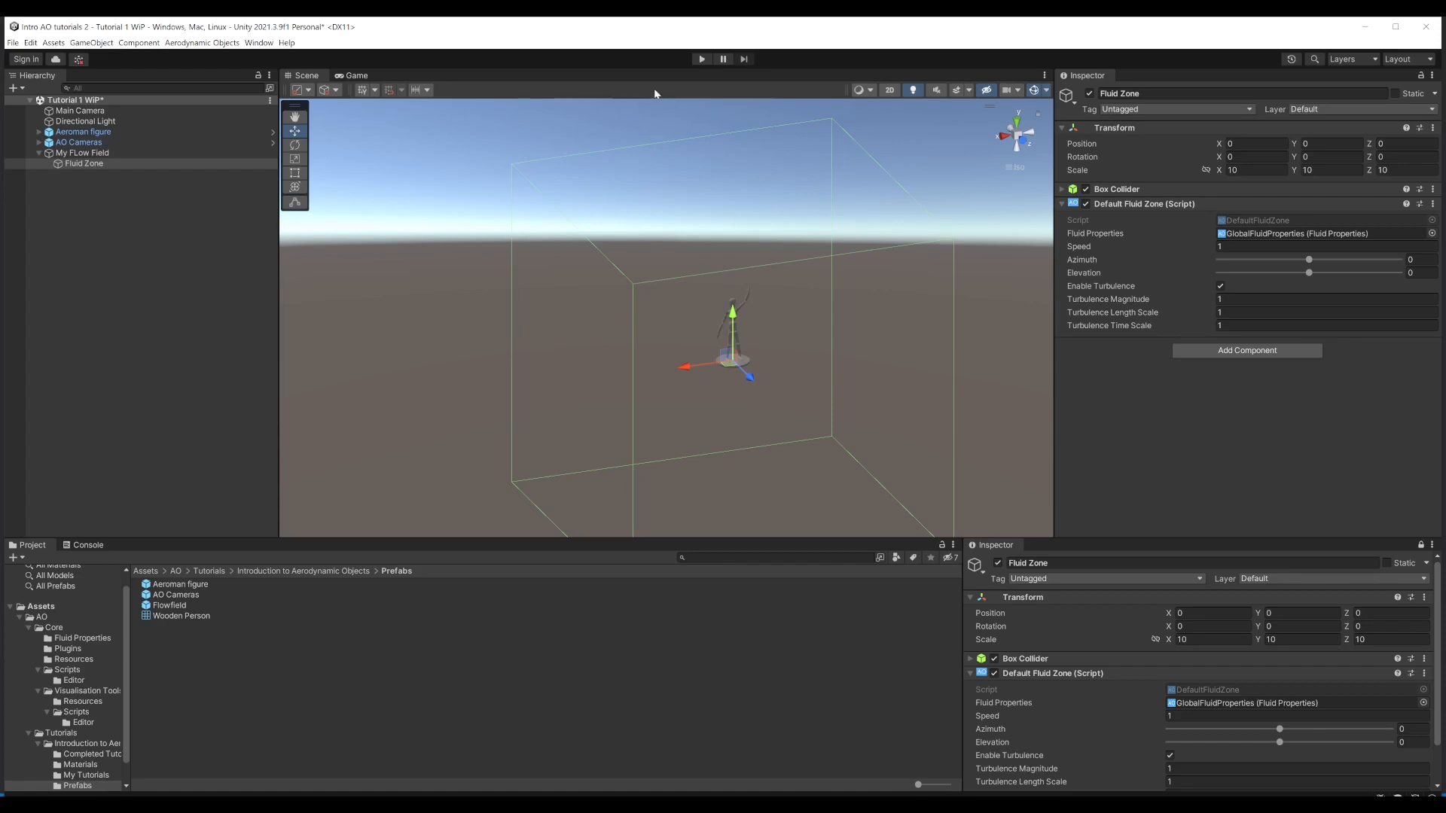
Step: Add an Aerodynamic Objects Flow Point Particles object at the root of the scene
{"action": "right_click", "coordinate": [53, 256]}
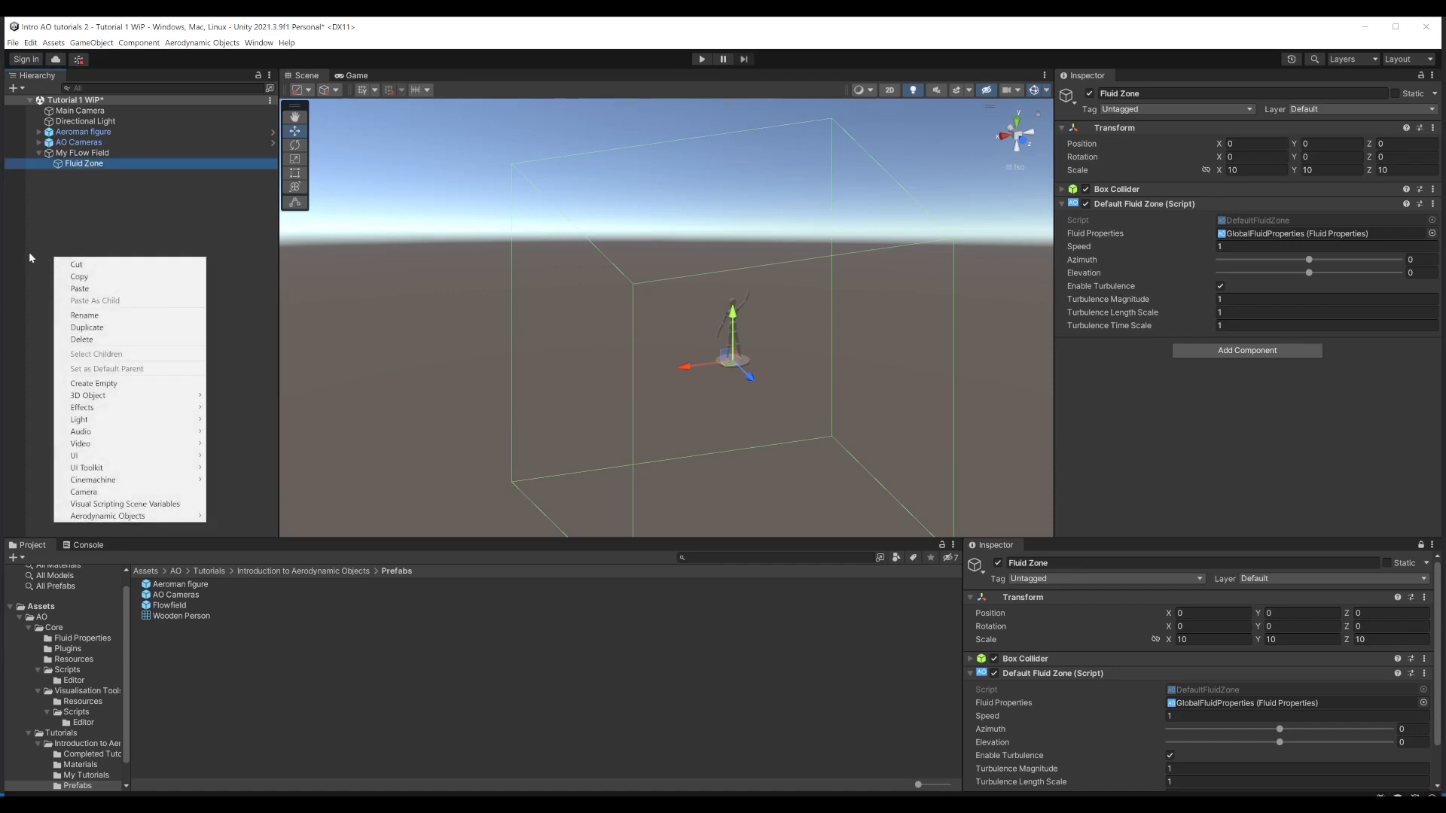
{"action": "right_click", "coordinate": [58, 229]}
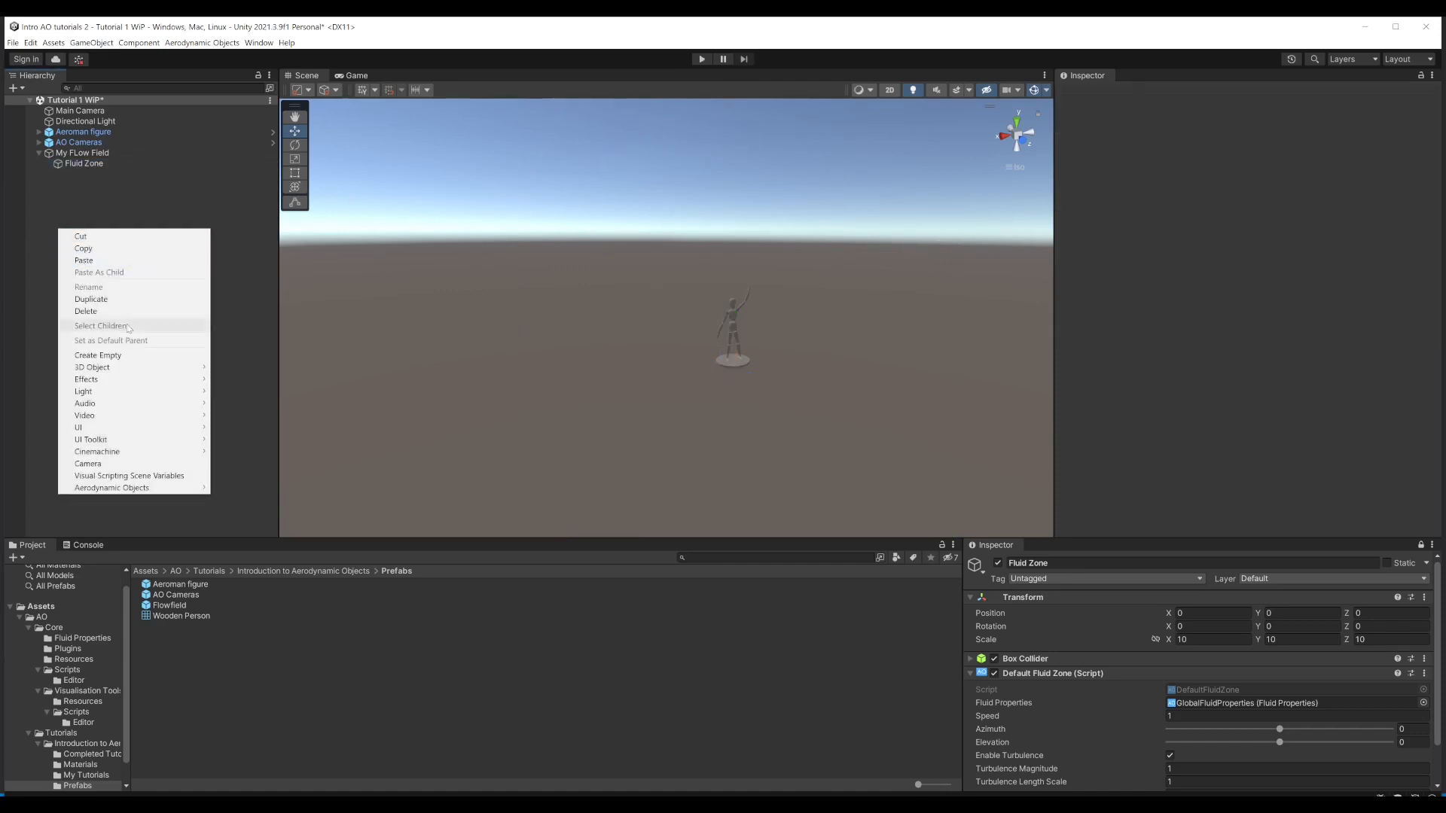
{"action": "mouse_move", "coordinate": [132, 488]}
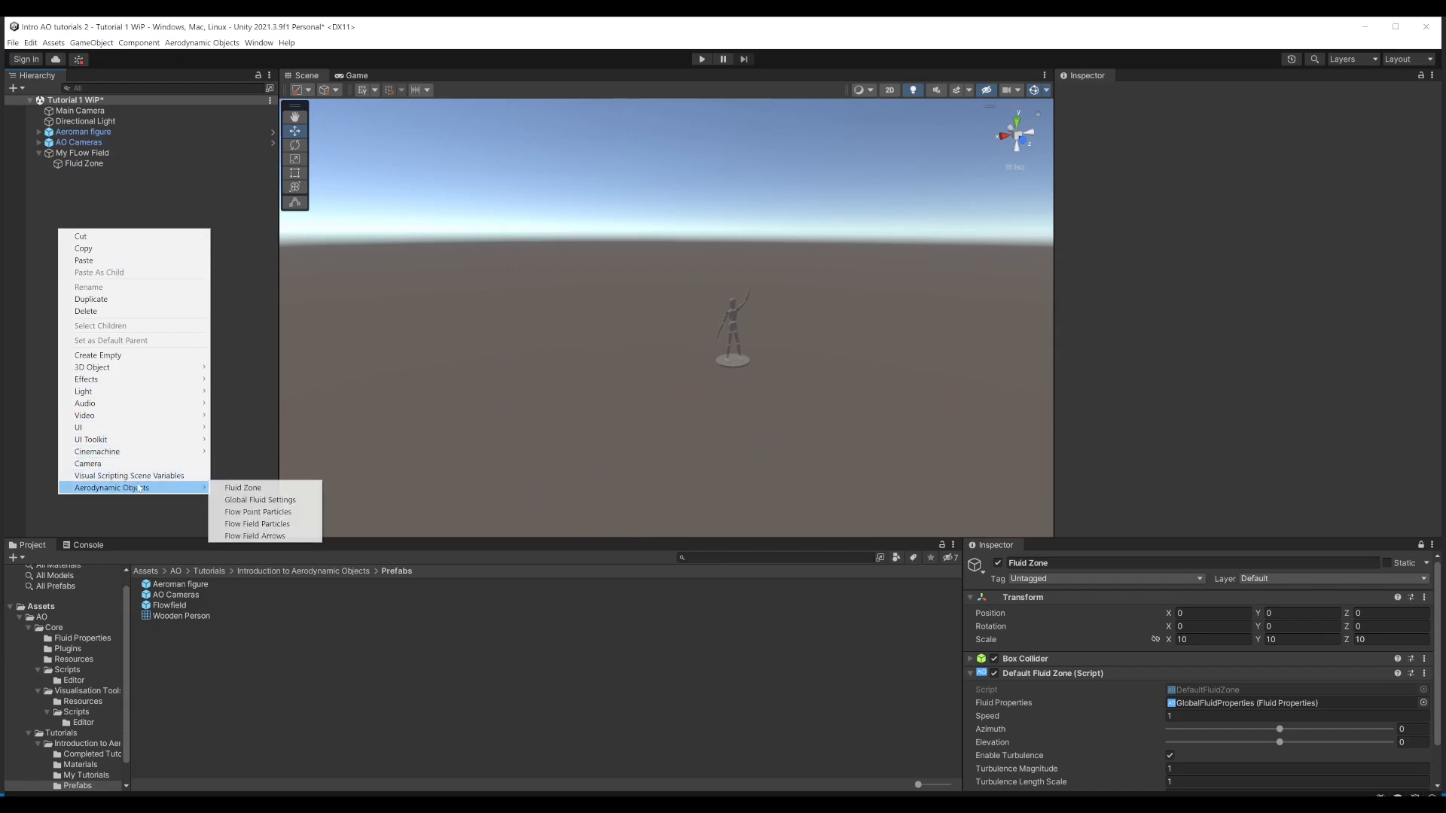
{"action": "left_click", "coordinate": [279, 513]}
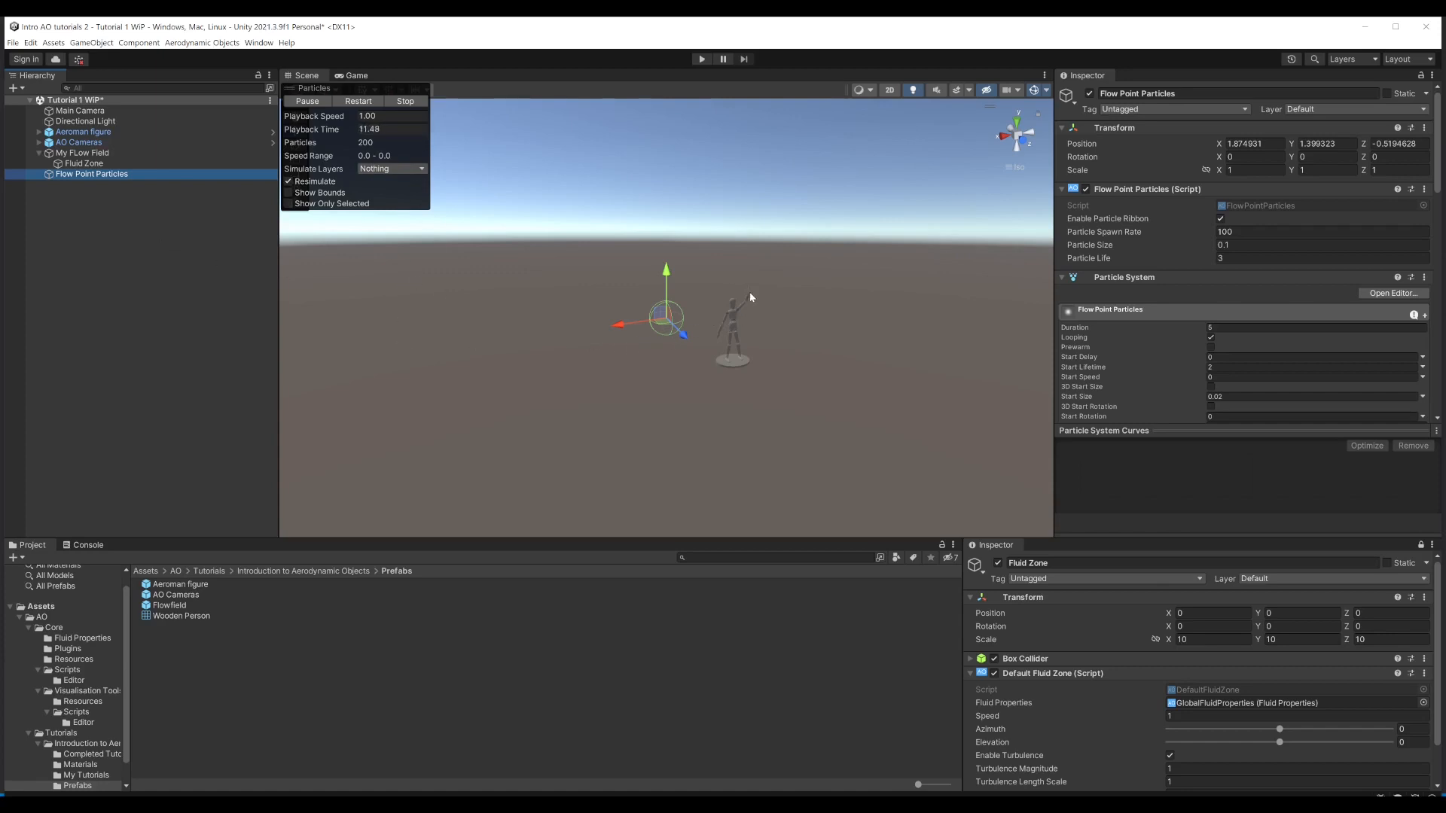
Step: Move the Flow Point Particles object to the tip of the figure's raised hand, at about X -0.534, Y 2.224, Z -0.017
{"action": "left_click", "coordinate": [1004, 134]}
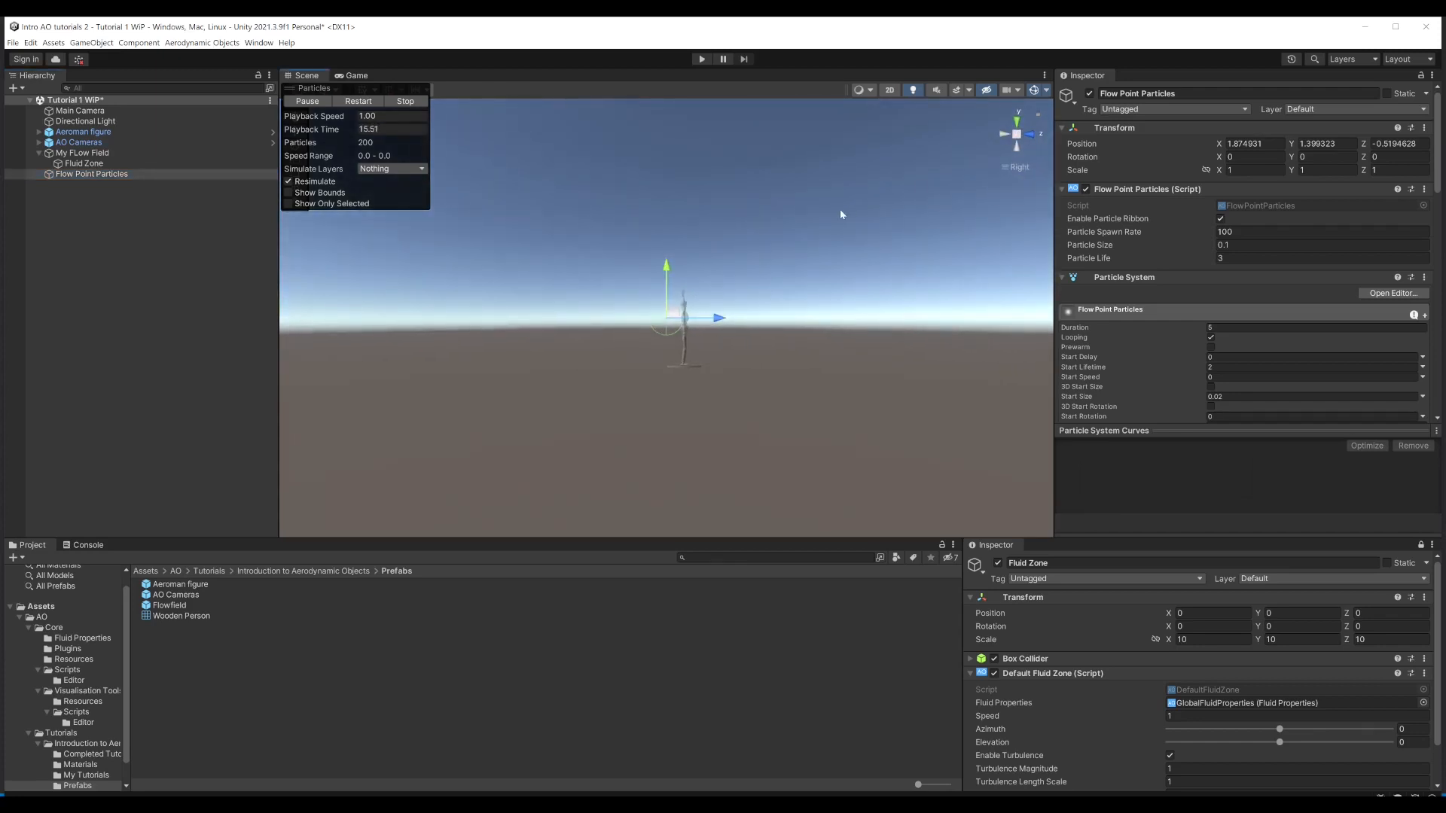
{"action": "scroll", "coordinate": [678, 341], "scroll_direction": "up", "scroll_amount": 6}
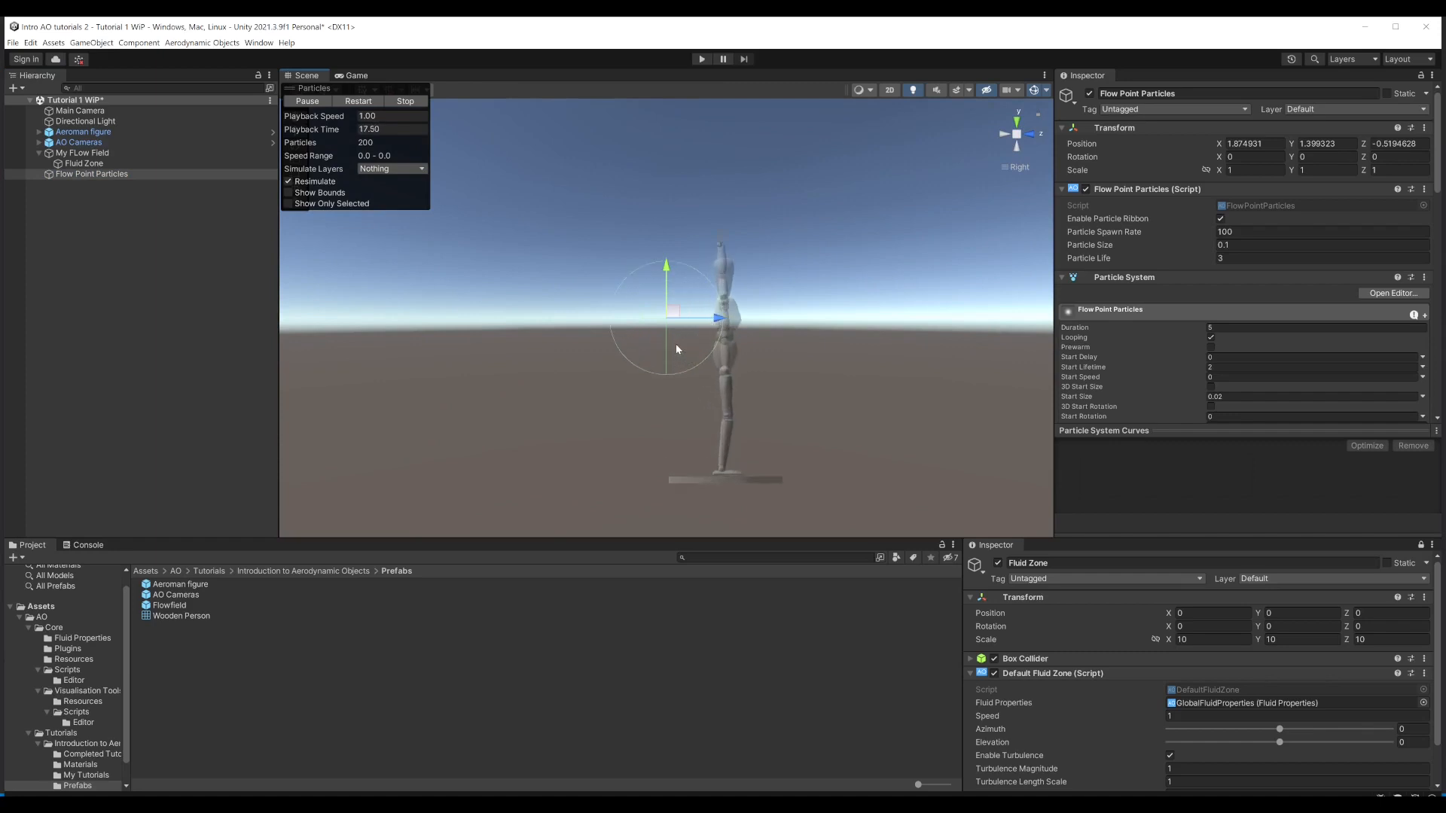
{"action": "scroll", "coordinate": [675, 344], "scroll_direction": "up", "scroll_amount": 3}
{"action": "left_click_drag", "start_coordinate": [725, 330], "coordinate": [812, 330]}
{"action": "left_click_drag", "start_coordinate": [761, 277], "coordinate": [759, 136]}
{"action": "left_click", "coordinate": [1035, 135]}
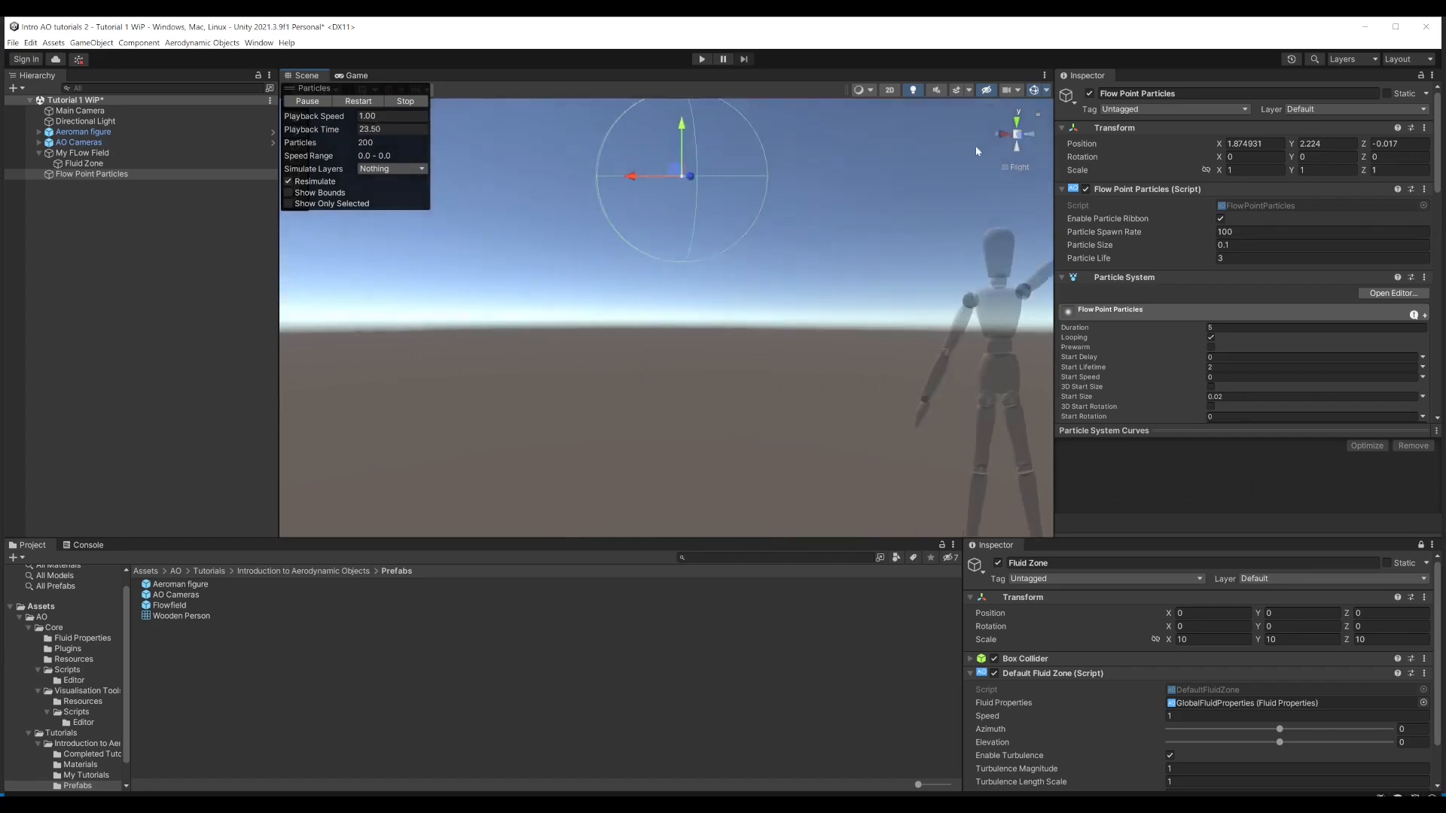
{"action": "left_click_drag", "start_coordinate": [625, 202], "coordinate": [950, 213]}
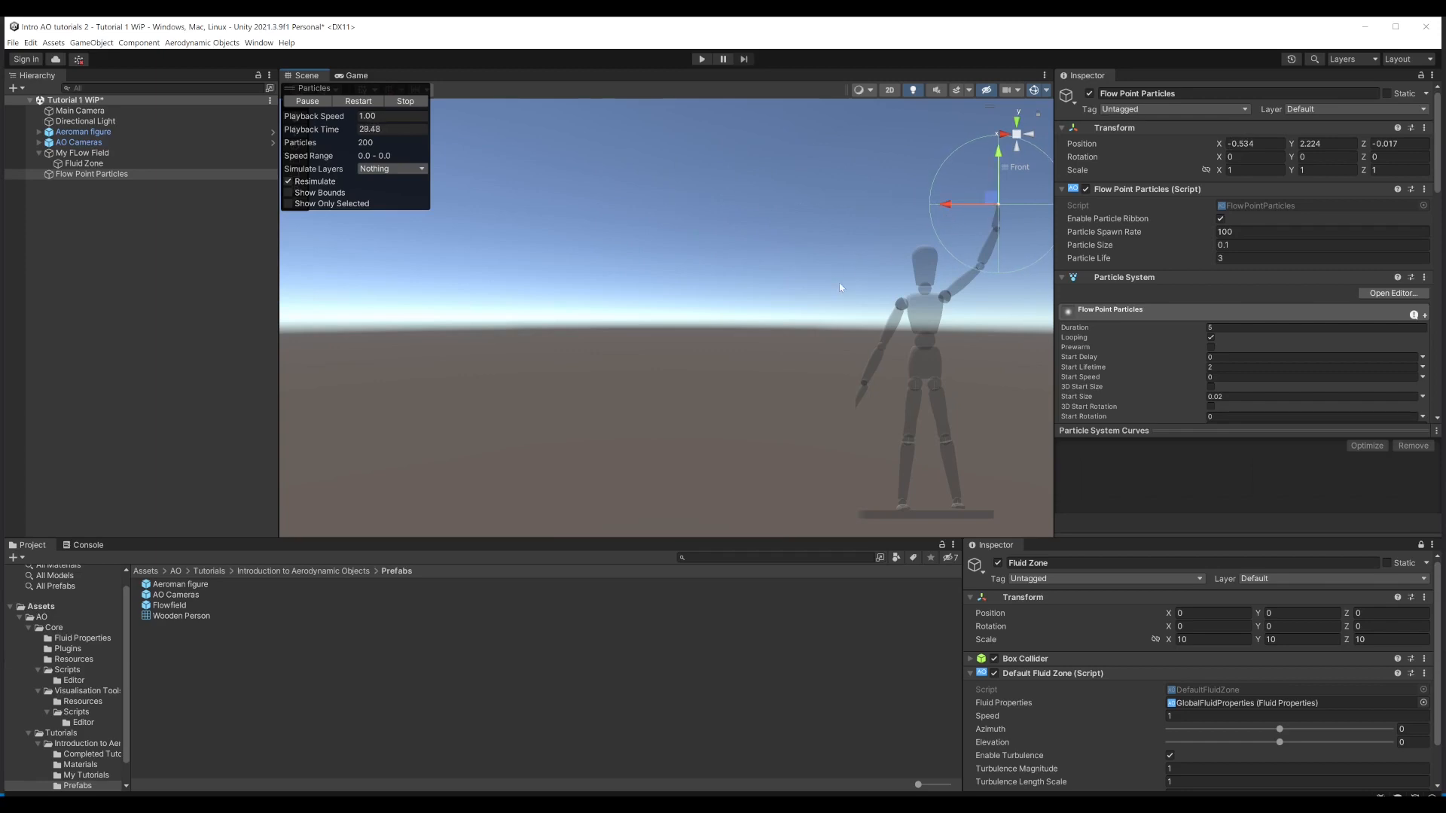
{"action": "left_click", "coordinate": [103, 276]}
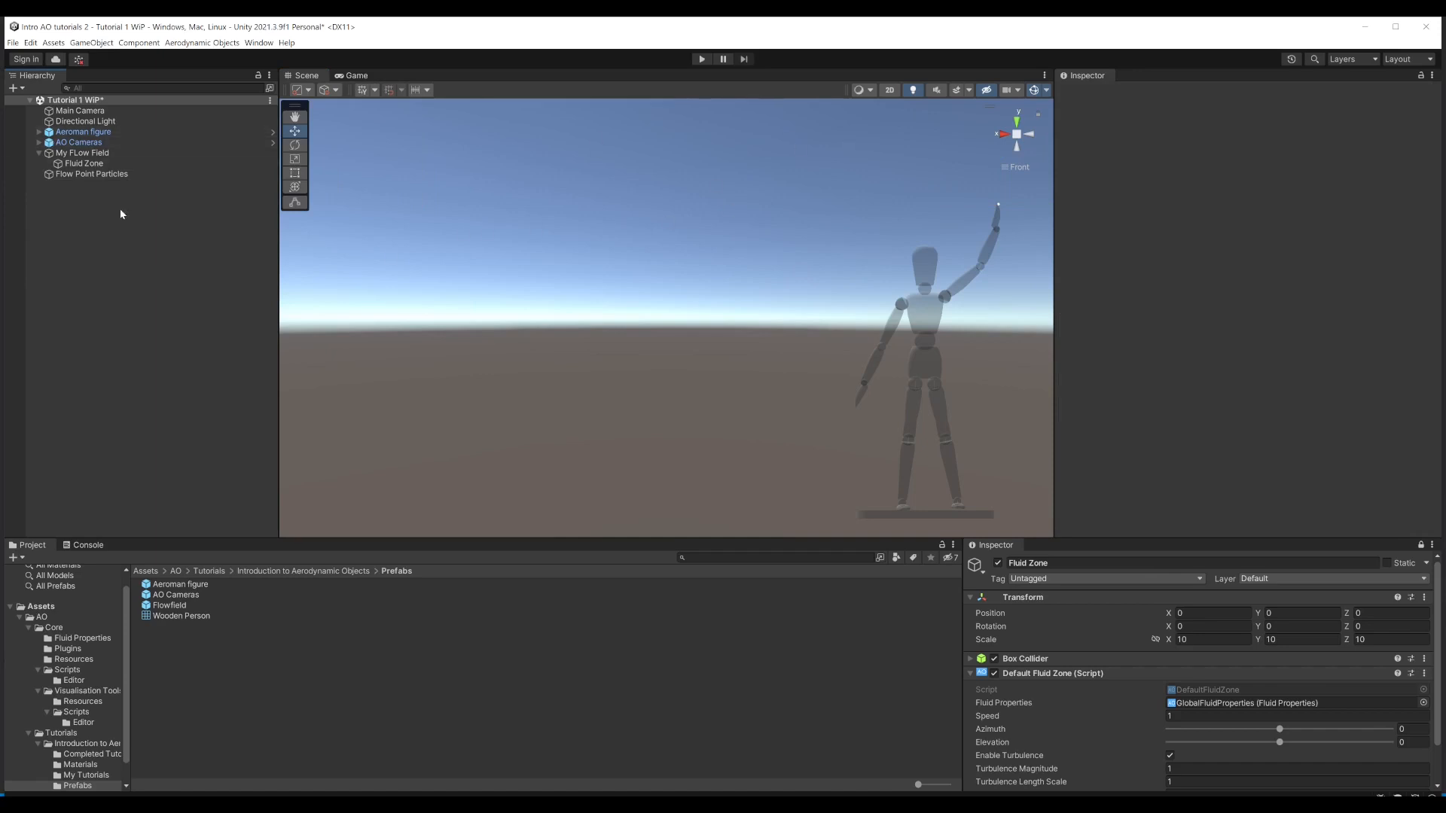
Step: Add another Inspector, lock it to Flow Point Particles, dock it beside the Fluid Zone Inspector, and widen both at the Project window's expense
{"action": "left_click", "coordinate": [87, 175]}
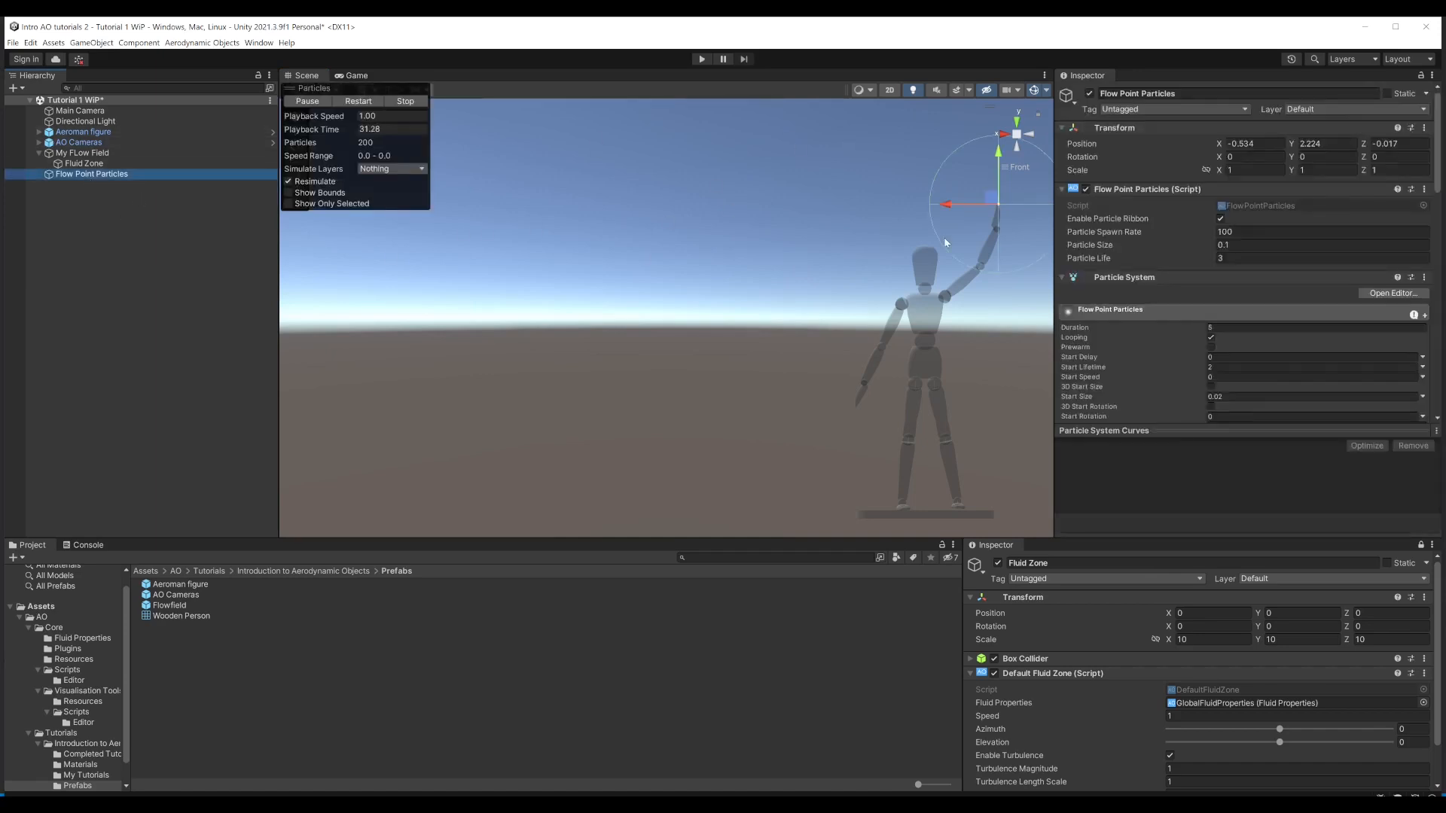
{"action": "left_click", "coordinate": [1432, 76]}
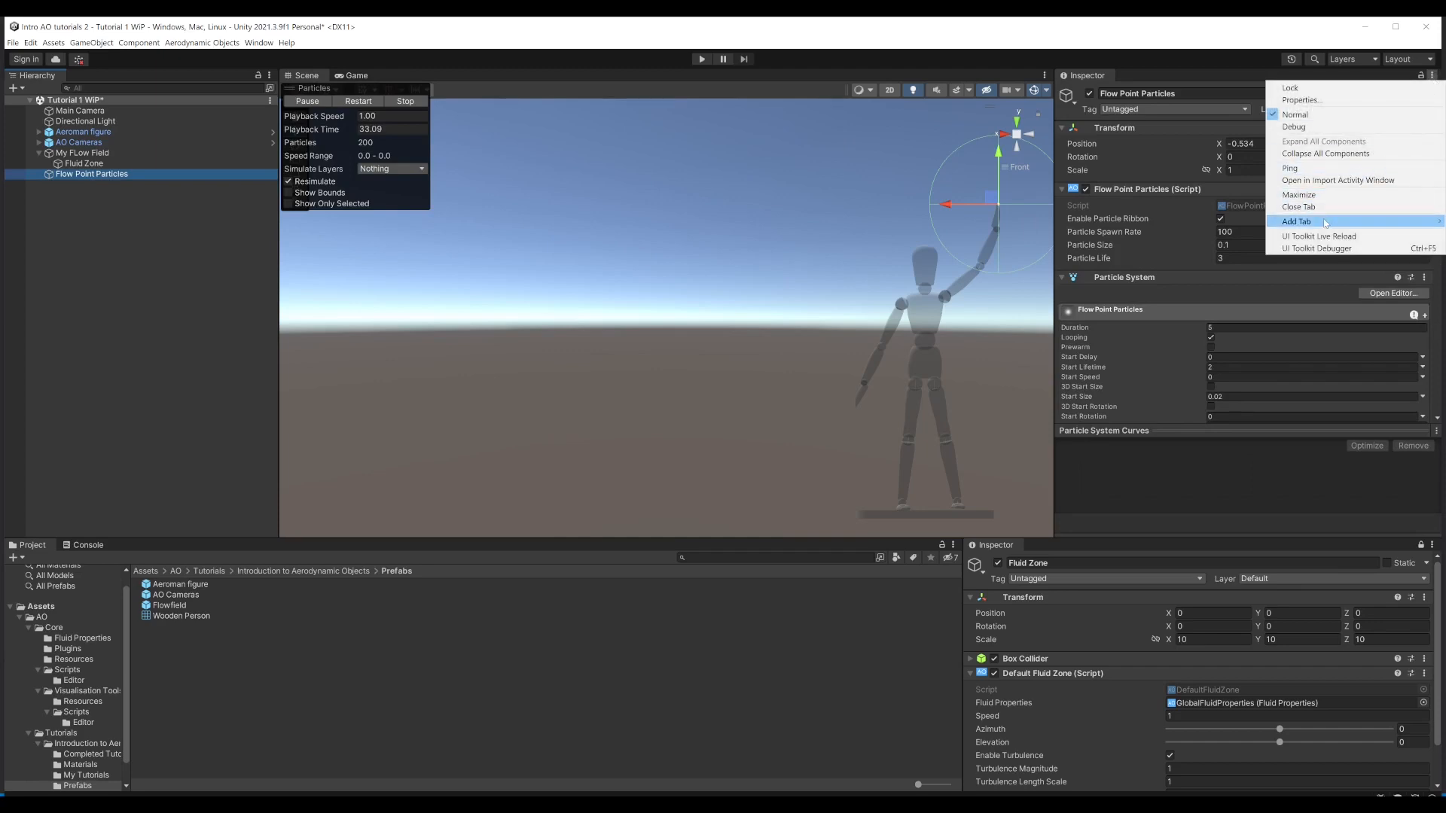
{"action": "mouse_move", "coordinate": [1325, 224]}
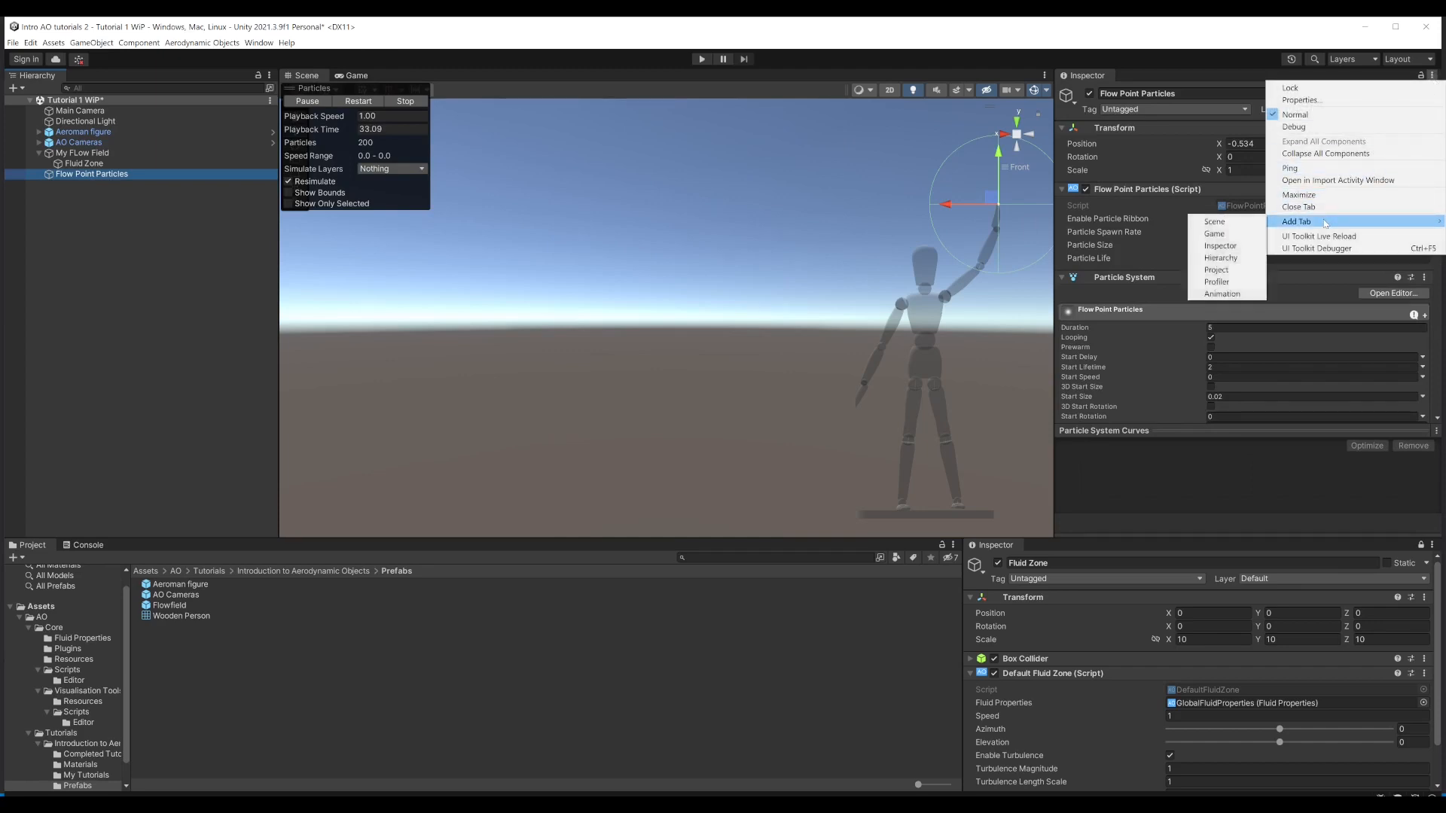
{"action": "left_click", "coordinate": [1221, 246]}
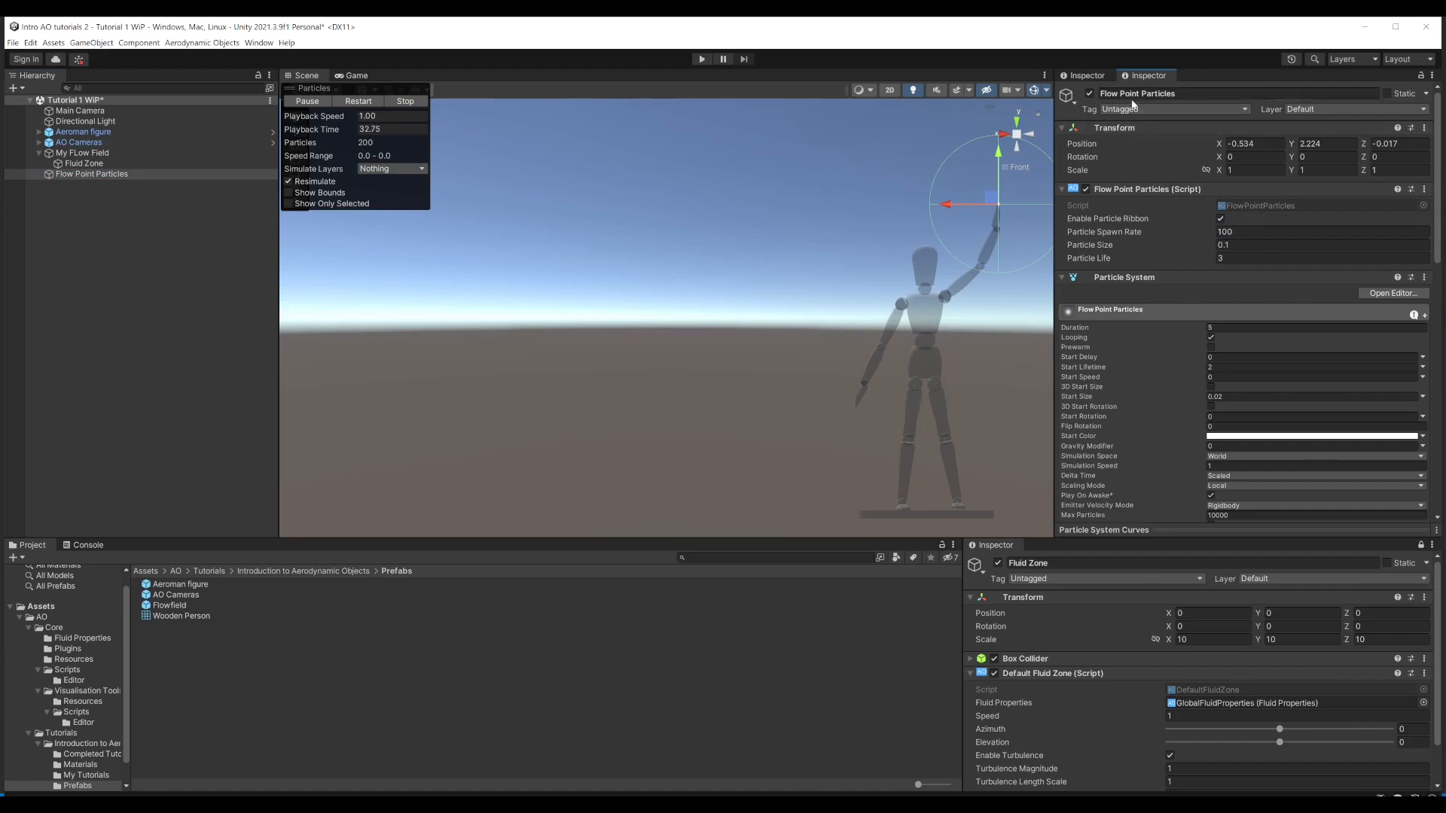
{"action": "left_click", "coordinate": [1420, 75]}
{"action": "left_click_drag", "start_coordinate": [1148, 76], "coordinate": [1339, 683]}
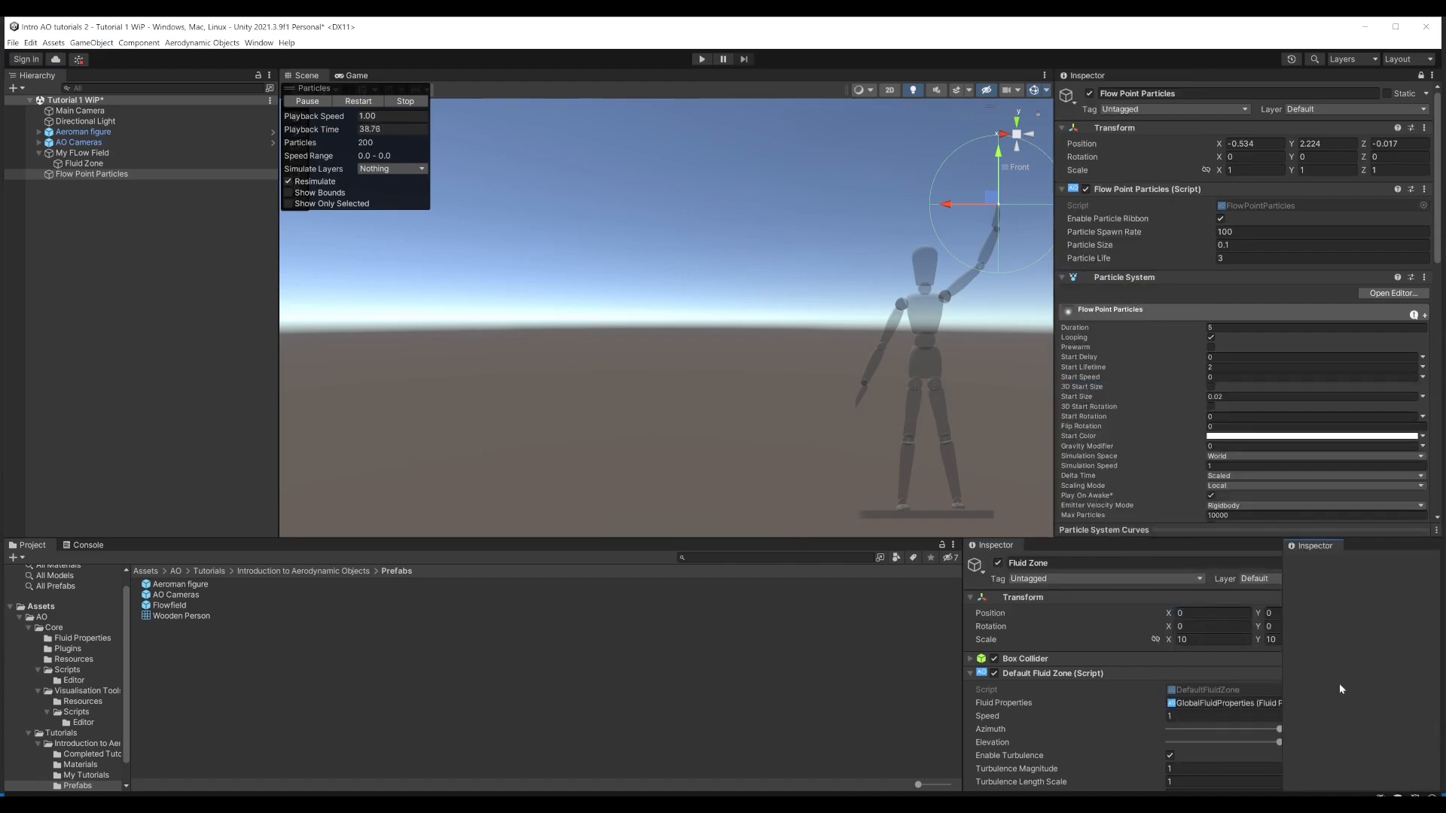
{"action": "left_click_drag", "start_coordinate": [963, 622], "coordinate": [707, 622]}
{"action": "left_click_drag", "start_coordinate": [1280, 631], "coordinate": [1089, 631]}
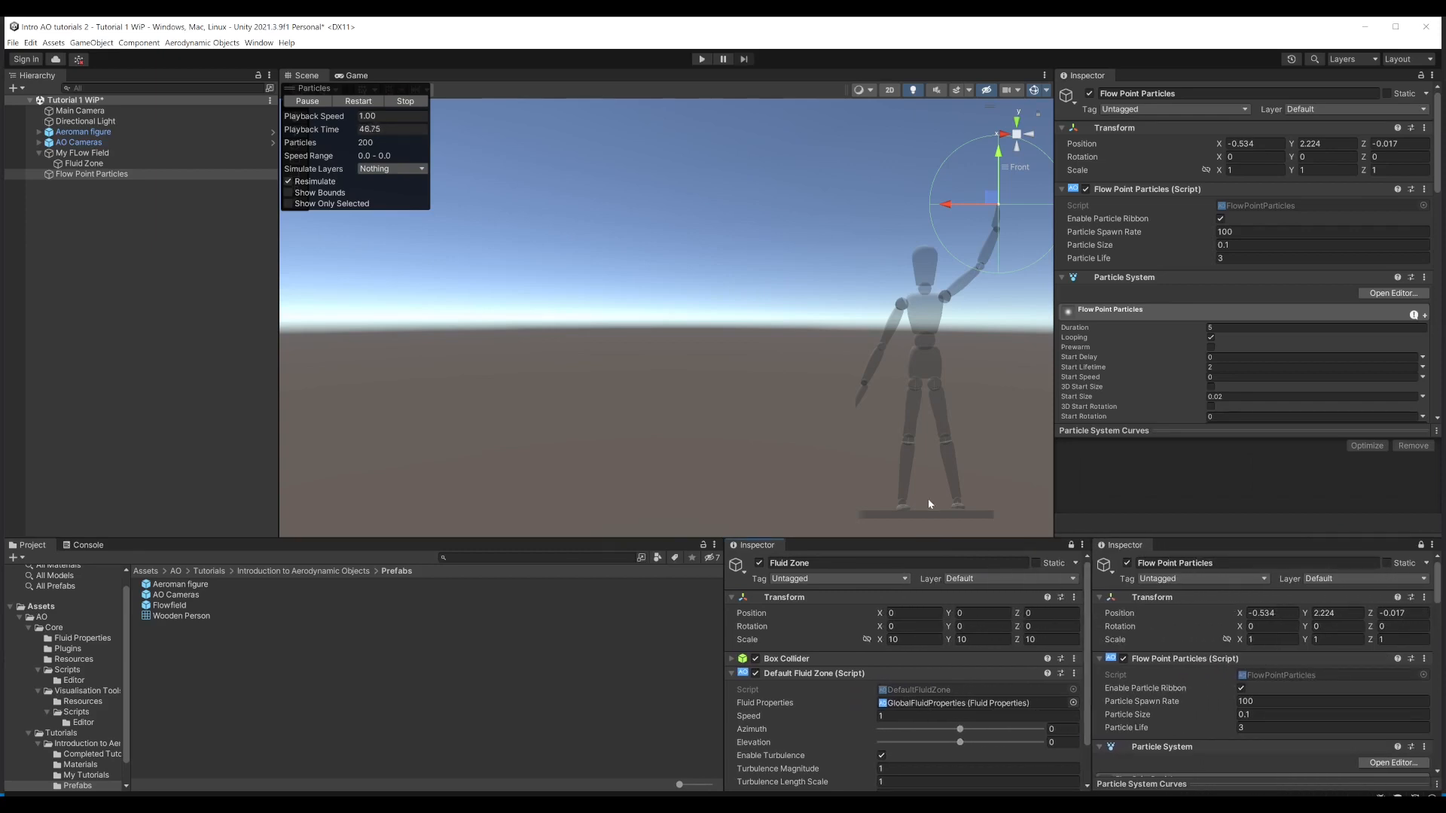
Step: Run the scene, hide gizmos in the Game view, and examine the particle ribbon from the side of the figure
{"action": "left_click", "coordinate": [702, 58]}
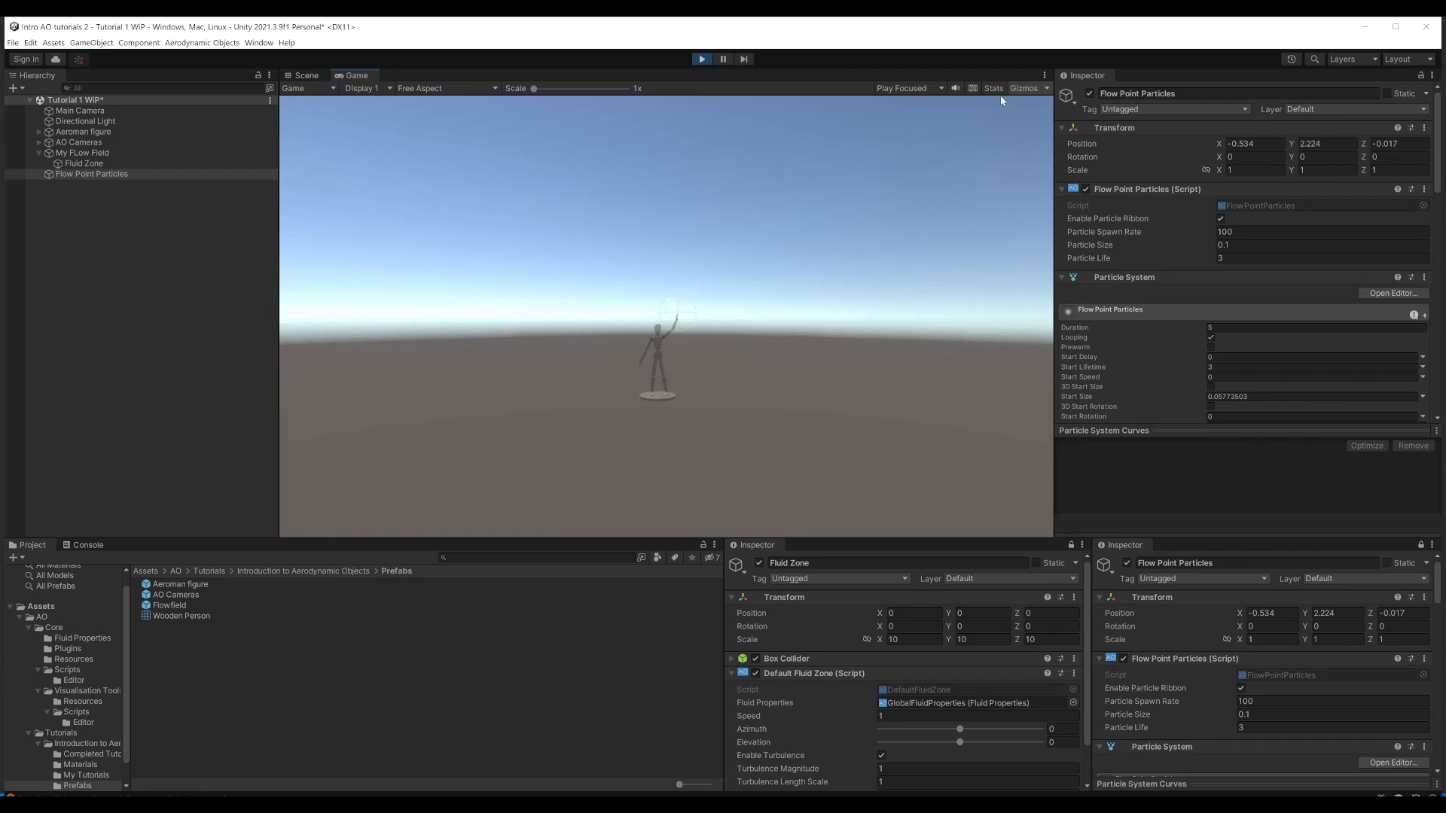
{"action": "left_click", "coordinate": [1023, 88]}
{"action": "scroll", "coordinate": [700, 339], "scroll_direction": "up", "scroll_amount": 7}
{"action": "mouse_move", "coordinate": [739, 373]}
{"action": "left_mouse_down"}
{"action": "mouse_move", "coordinate": [635, 383]}
{"action": "mouse_move", "coordinate": [752, 383]}
{"action": "left_mouse_up"}
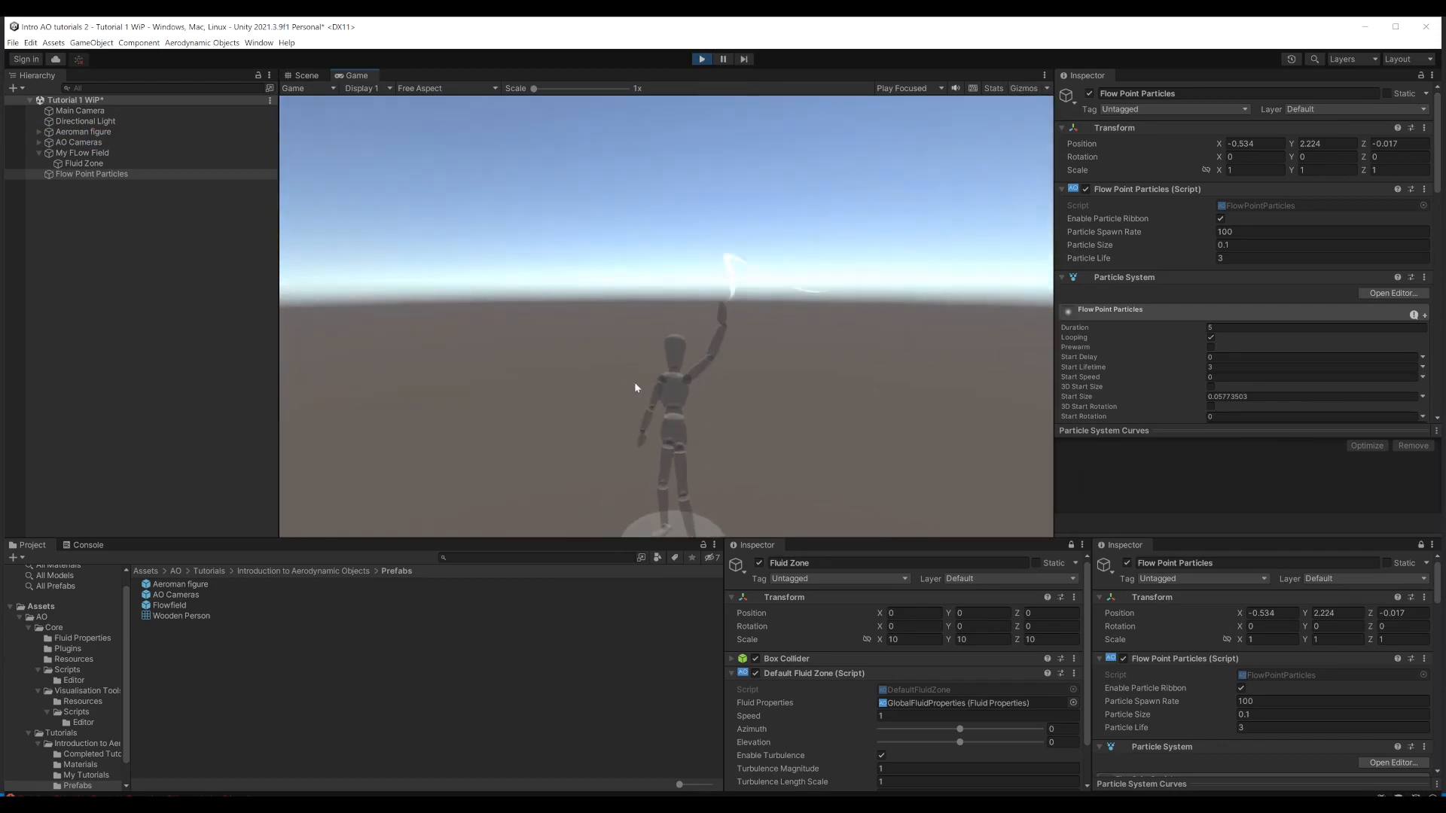
{"action": "scroll", "coordinate": [750, 381], "scroll_direction": "down", "scroll_amount": 5}
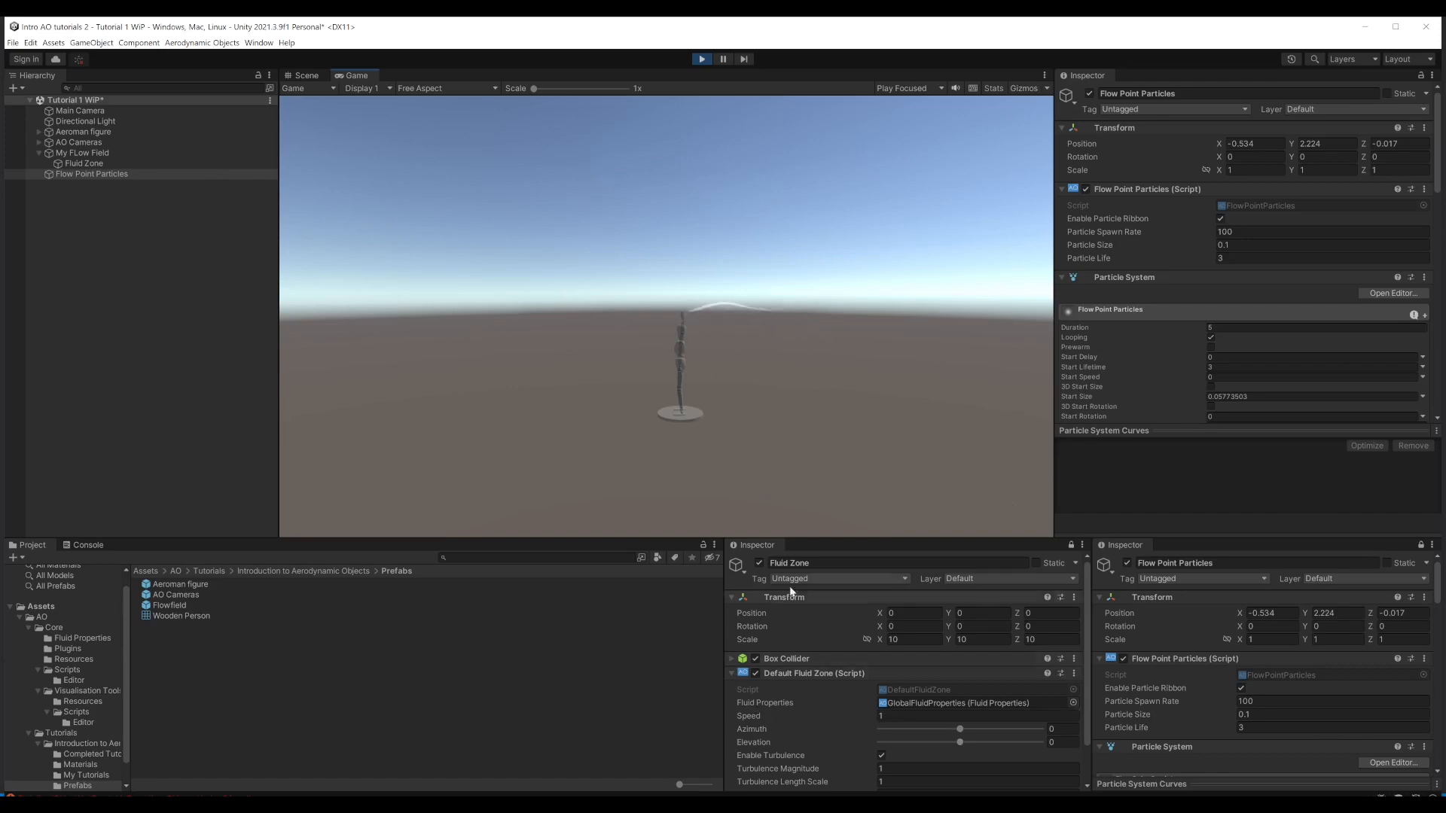
Step: While the scene runs, set the Fluid Zone's speed to about 2.94, azimuth to 1 and elevation to -4
{"action": "left_click_drag", "start_coordinate": [749, 721], "coordinate": [798, 716]}
{"action": "mouse_move", "coordinate": [960, 742]}
{"action": "left_mouse_down"}
{"action": "mouse_move", "coordinate": [1022, 741]}
{"action": "mouse_move", "coordinate": [929, 751]}
{"action": "mouse_move", "coordinate": [961, 730]}
{"action": "left_mouse_up"}
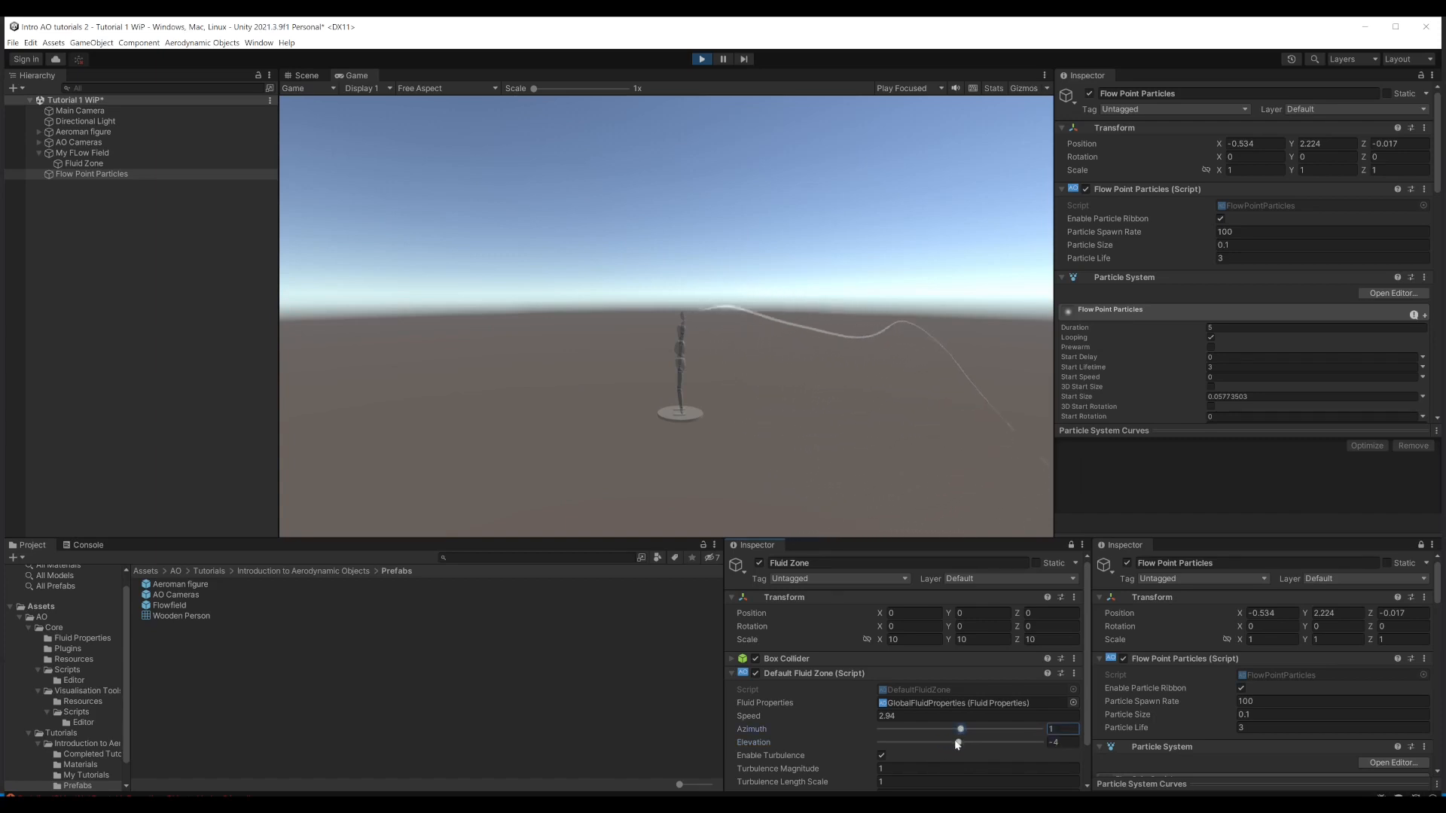
{"action": "left_click", "coordinate": [959, 744]}
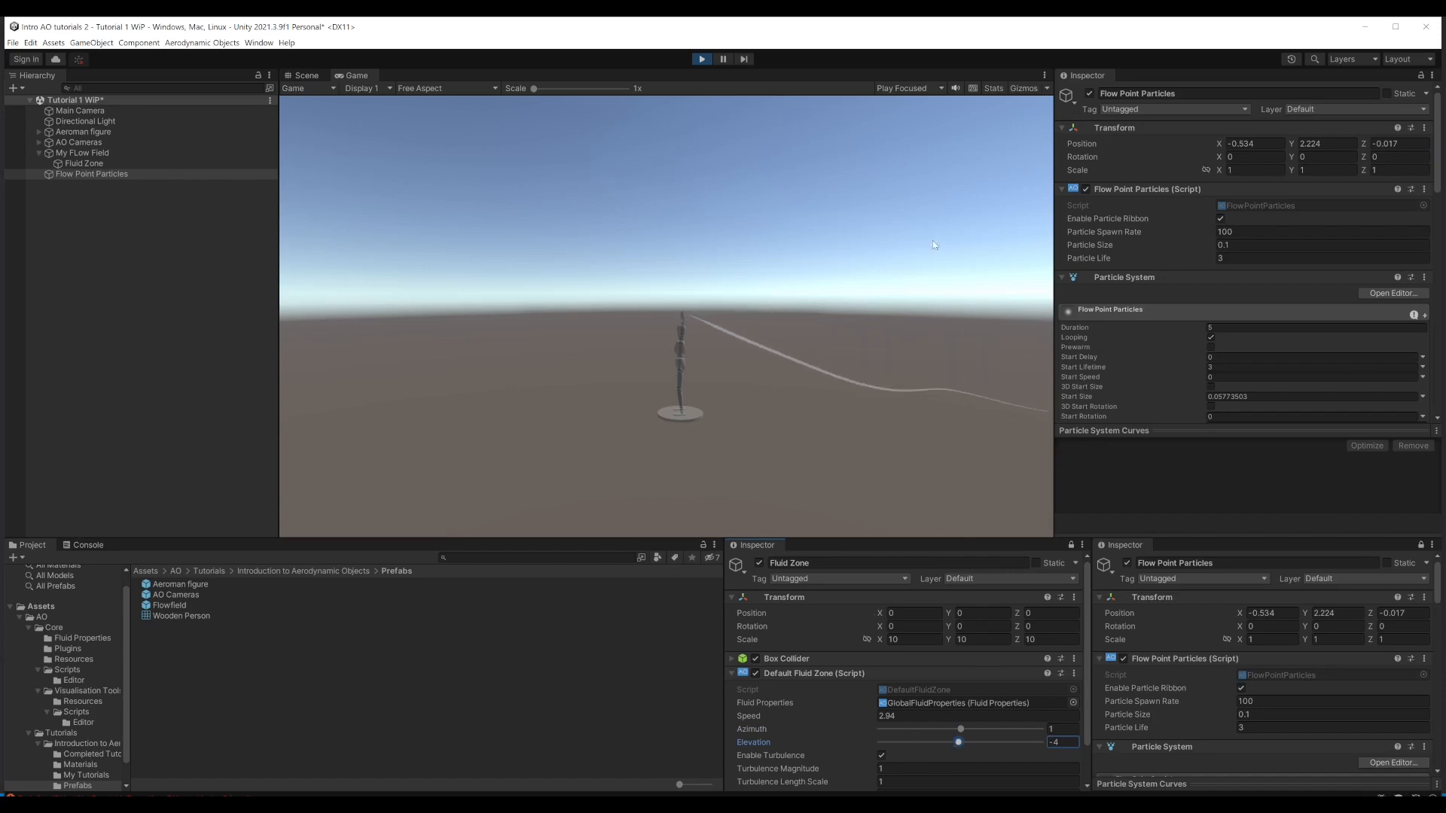
Step: Show gizmos in the Game view, select My FLow Field to inspect the zone's bounds around the particles, and stop Play mode
{"action": "left_click", "coordinate": [1025, 89]}
{"action": "scroll", "coordinate": [708, 295], "scroll_direction": "down", "scroll_amount": 4}
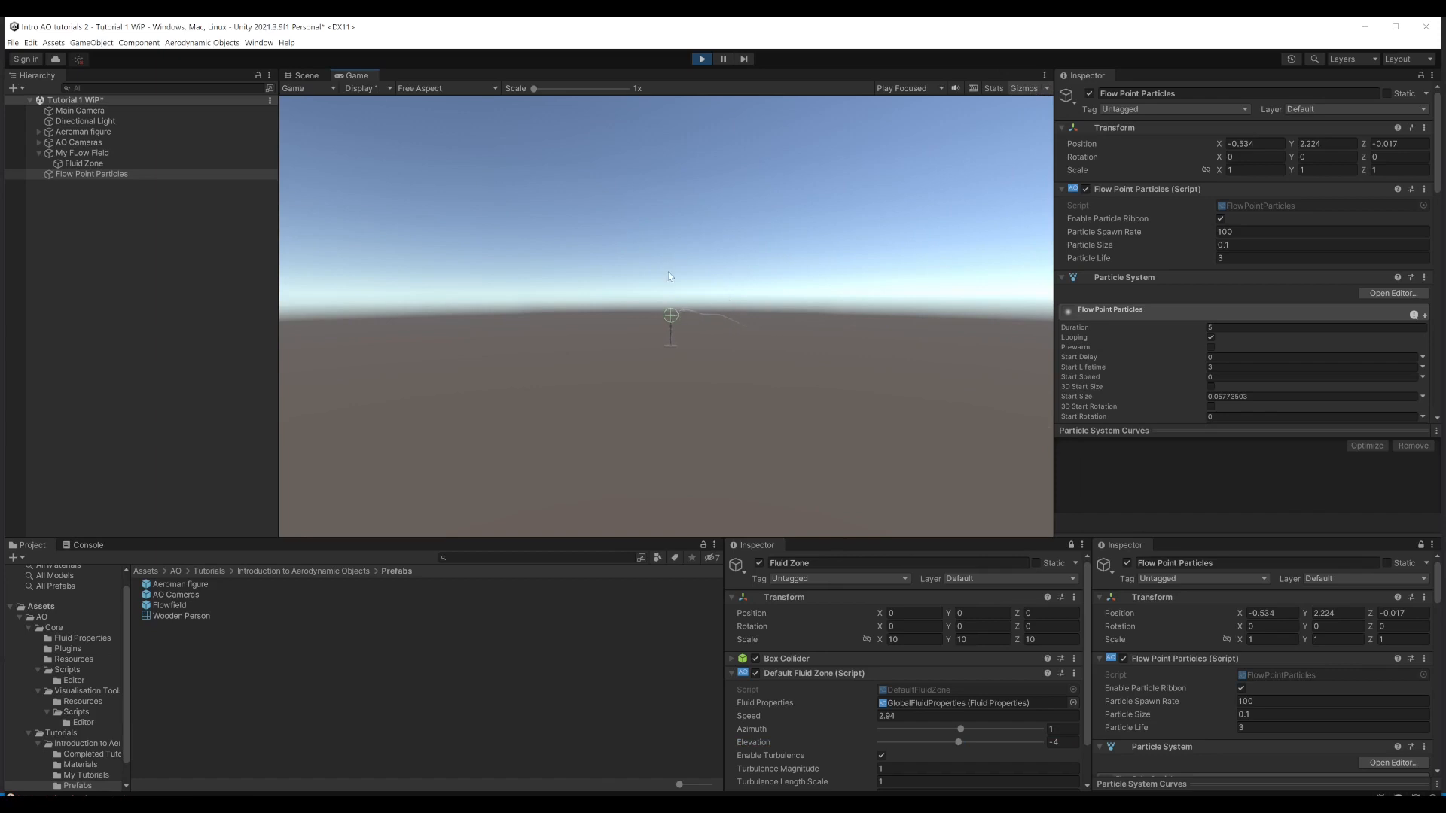
{"action": "left_click", "coordinate": [82, 153]}
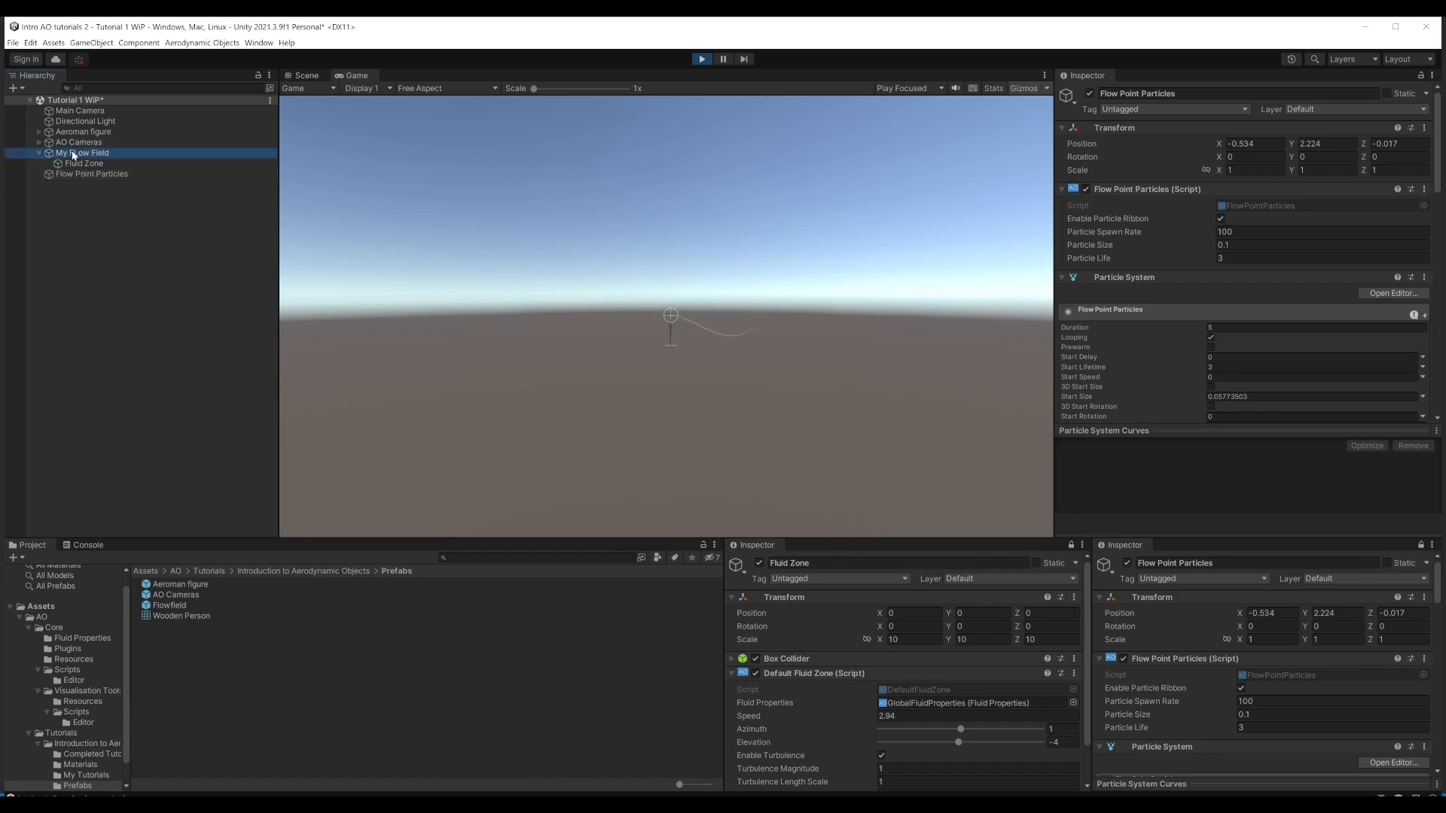
{"action": "left_click_drag", "start_coordinate": [491, 304], "coordinate": [530, 333]}
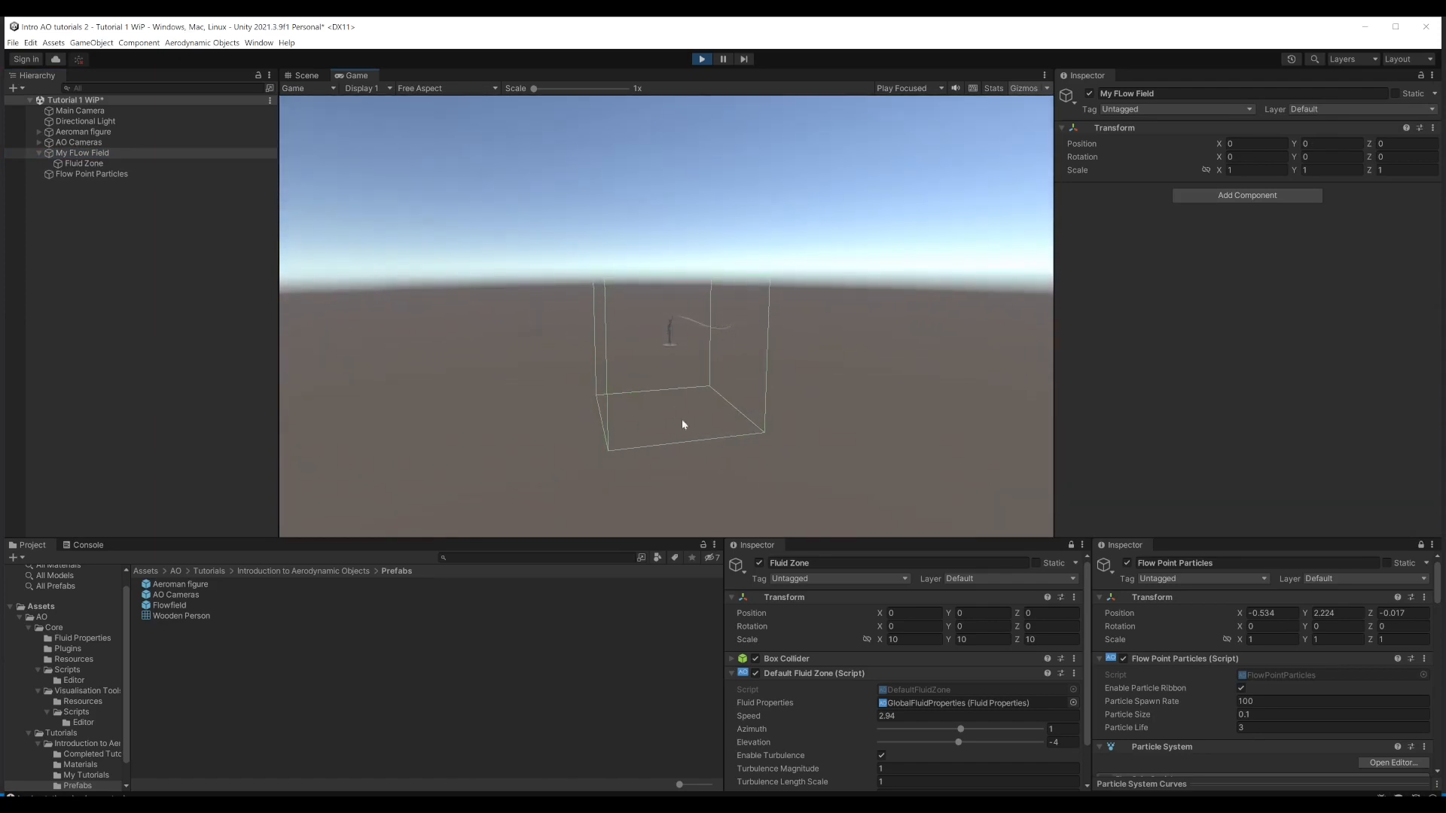
{"action": "left_click_drag", "start_coordinate": [648, 325], "coordinate": [673, 367]}
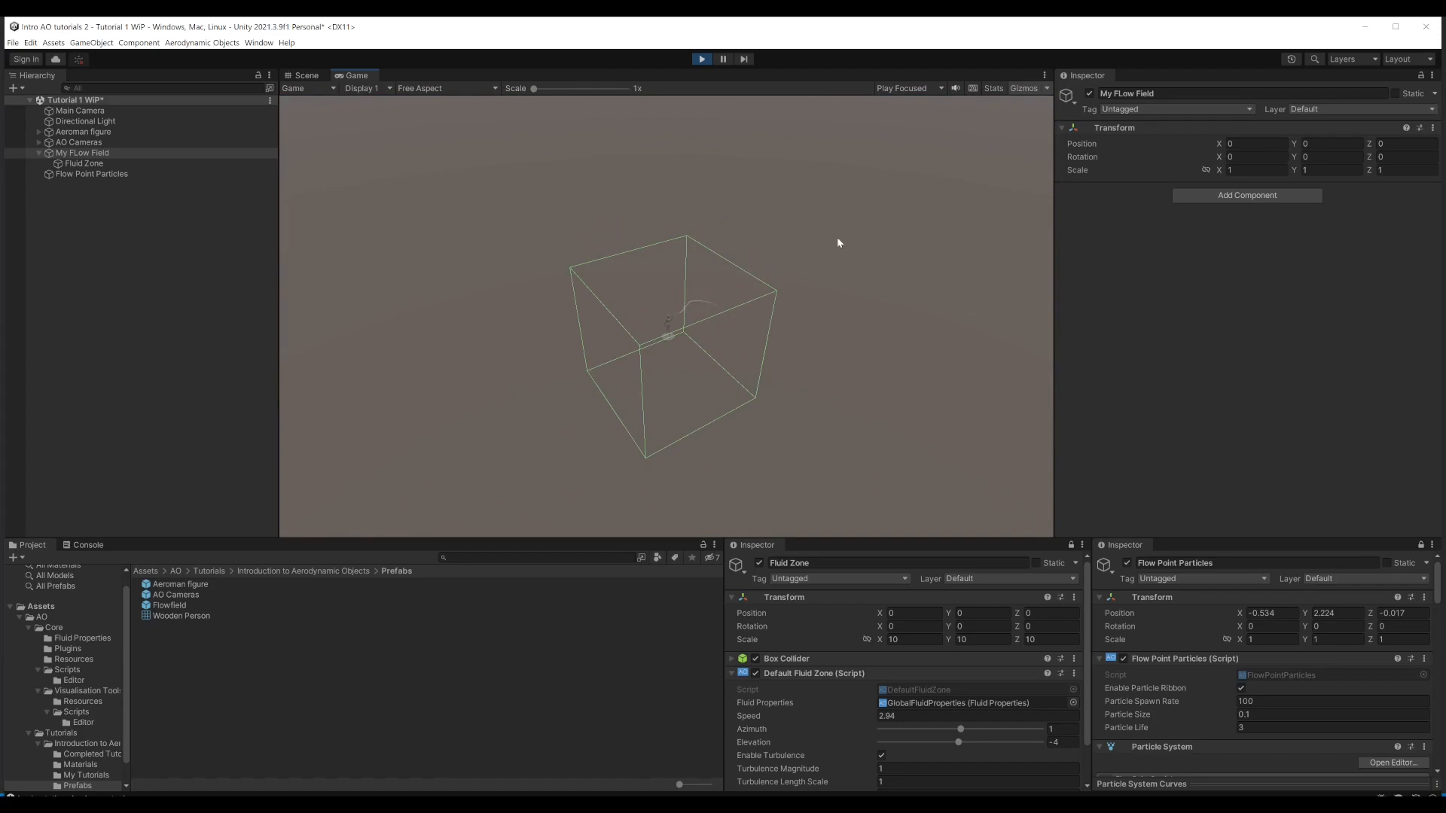
{"action": "left_click", "coordinate": [702, 60]}
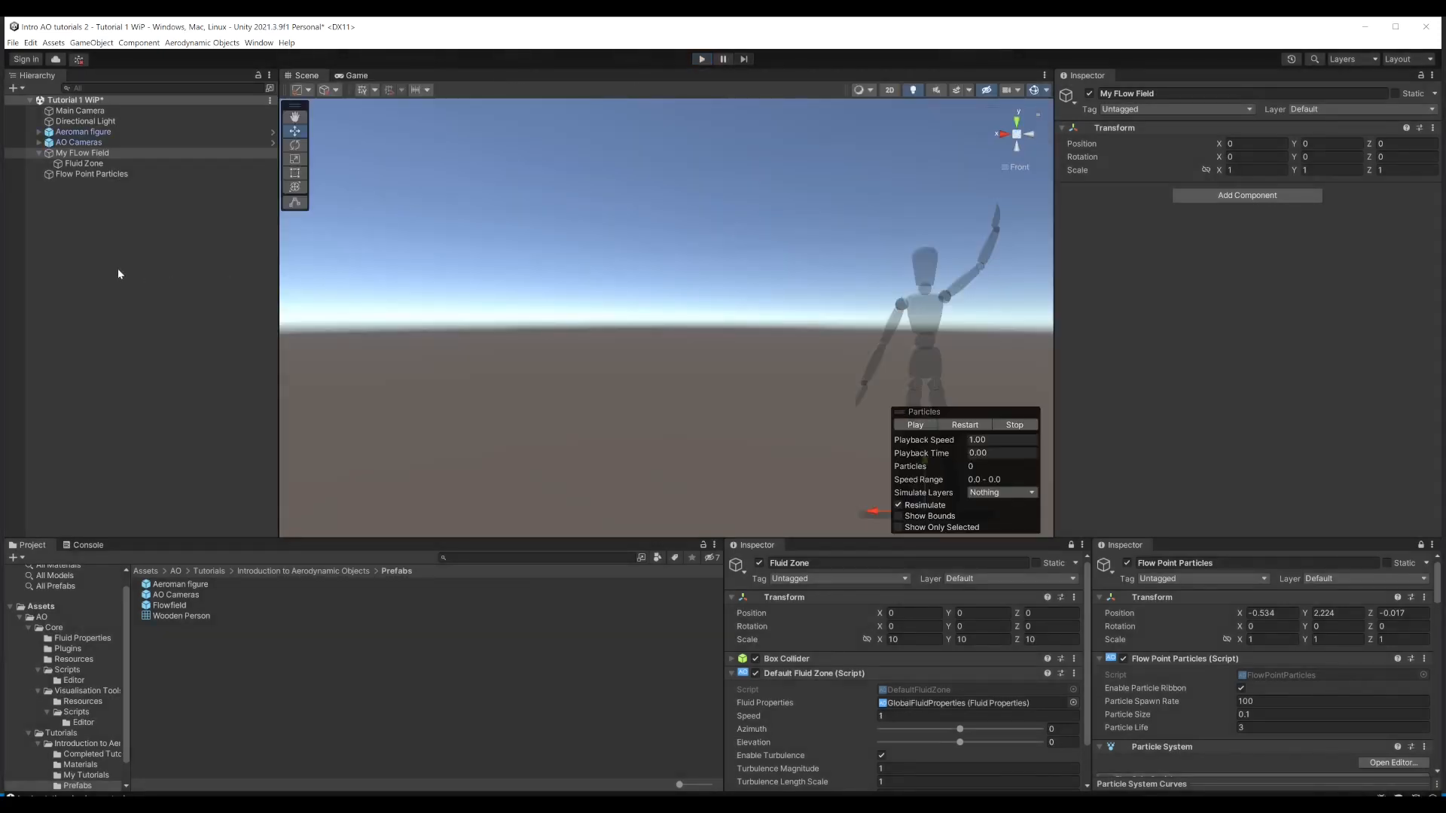
Step: Add an Aerodynamic Objects Flow Field Arrows object as a child of My FLow Field
{"action": "left_click", "coordinate": [71, 154]}
{"action": "right_click", "coordinate": [70, 156]}
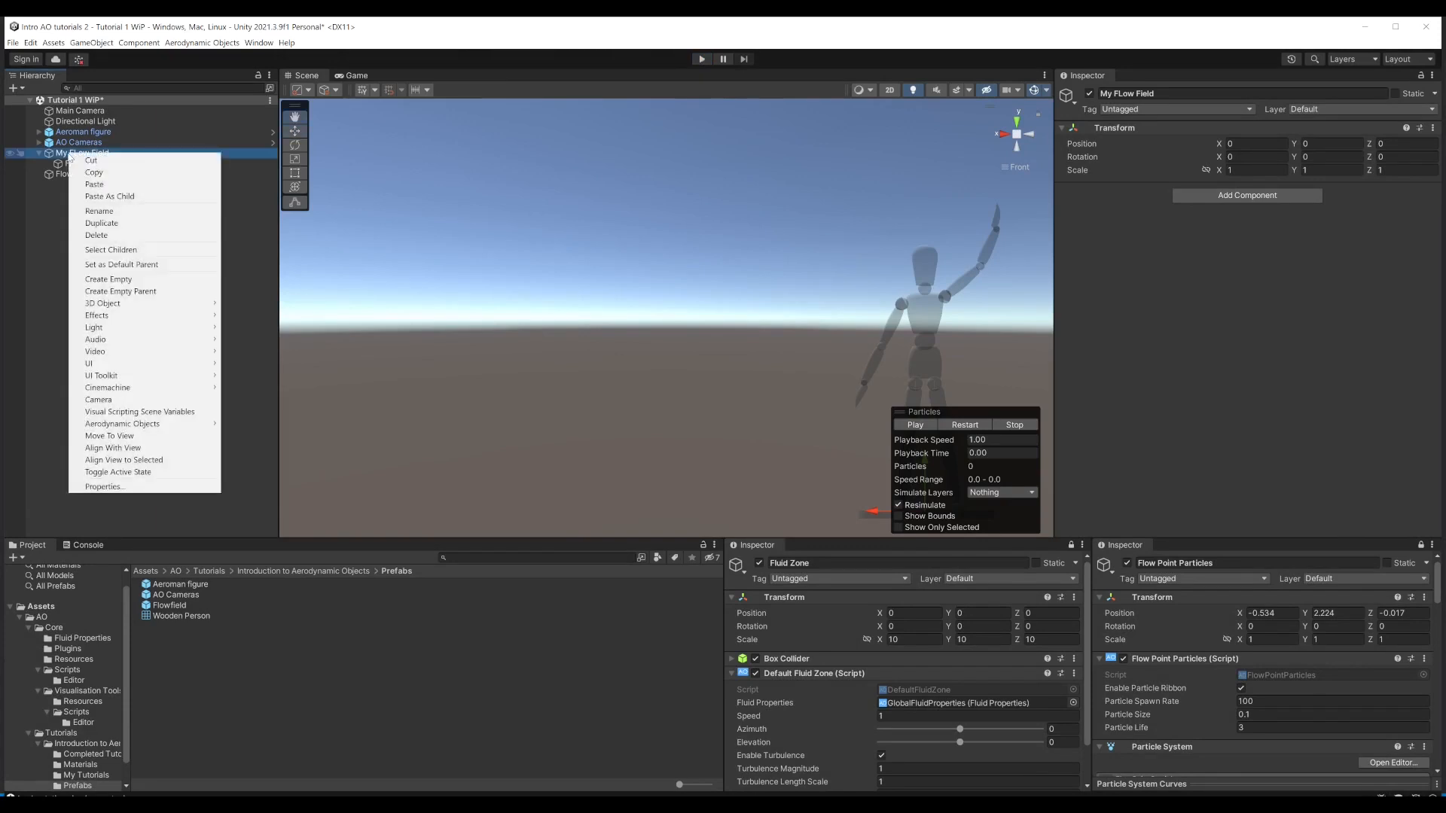
{"action": "mouse_move", "coordinate": [116, 426]}
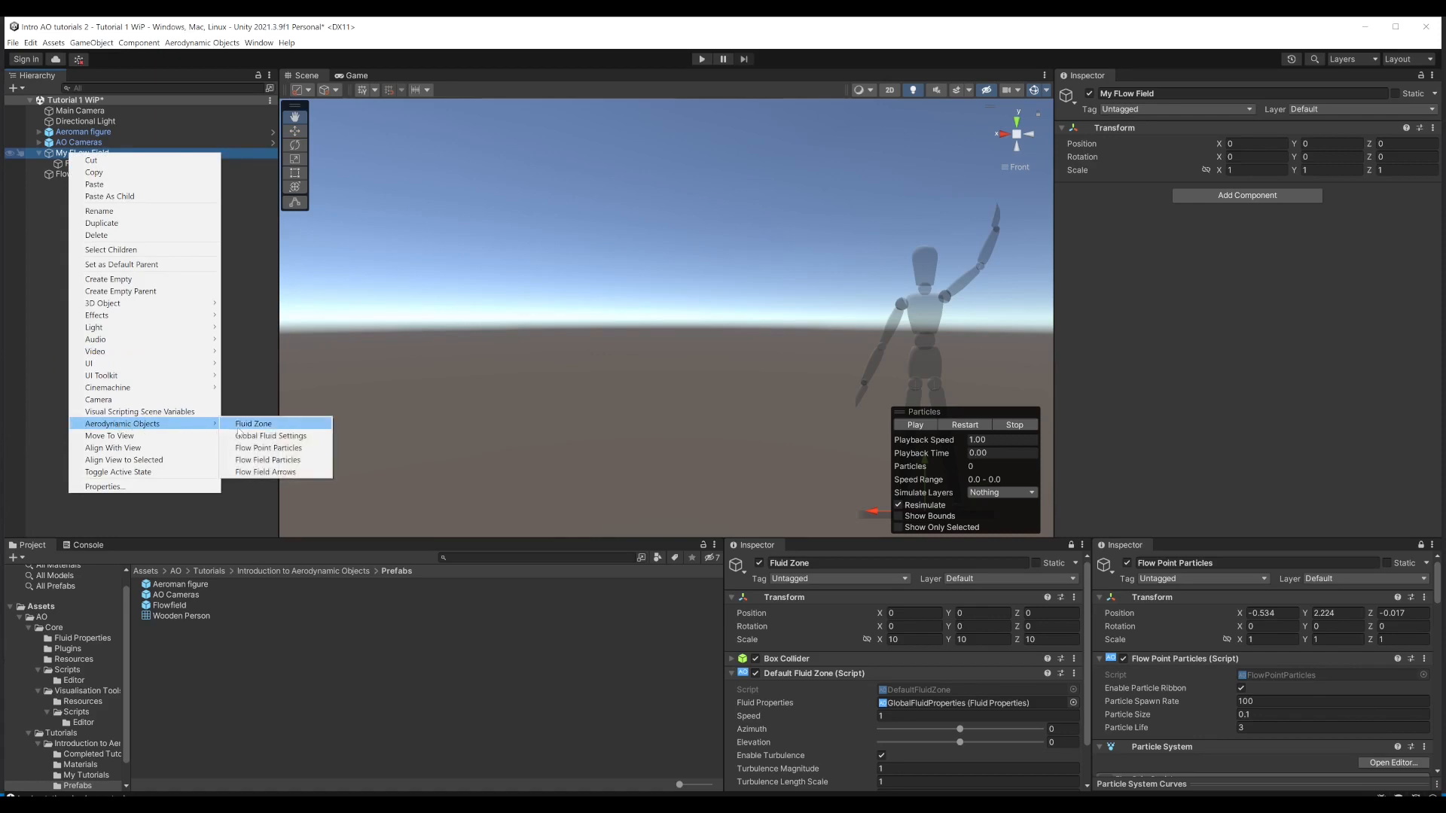
{"action": "left_click", "coordinate": [270, 472]}
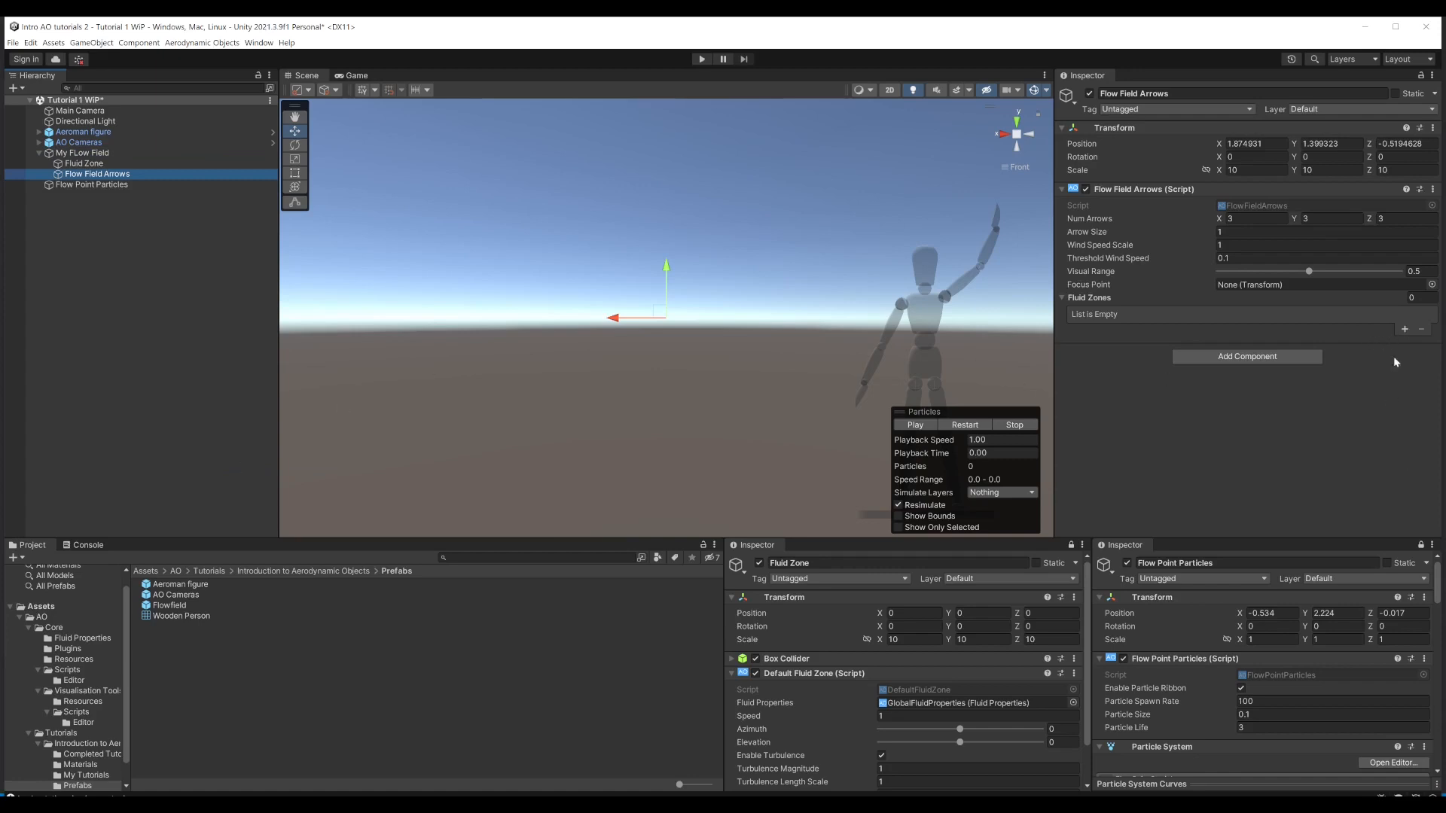
Step: Add another Inspector for Flow Field Arrows and dock it between the Fluid Zone and Flow Point Particles Inspectors, adjusting the widths
{"action": "left_click", "coordinate": [1433, 76]}
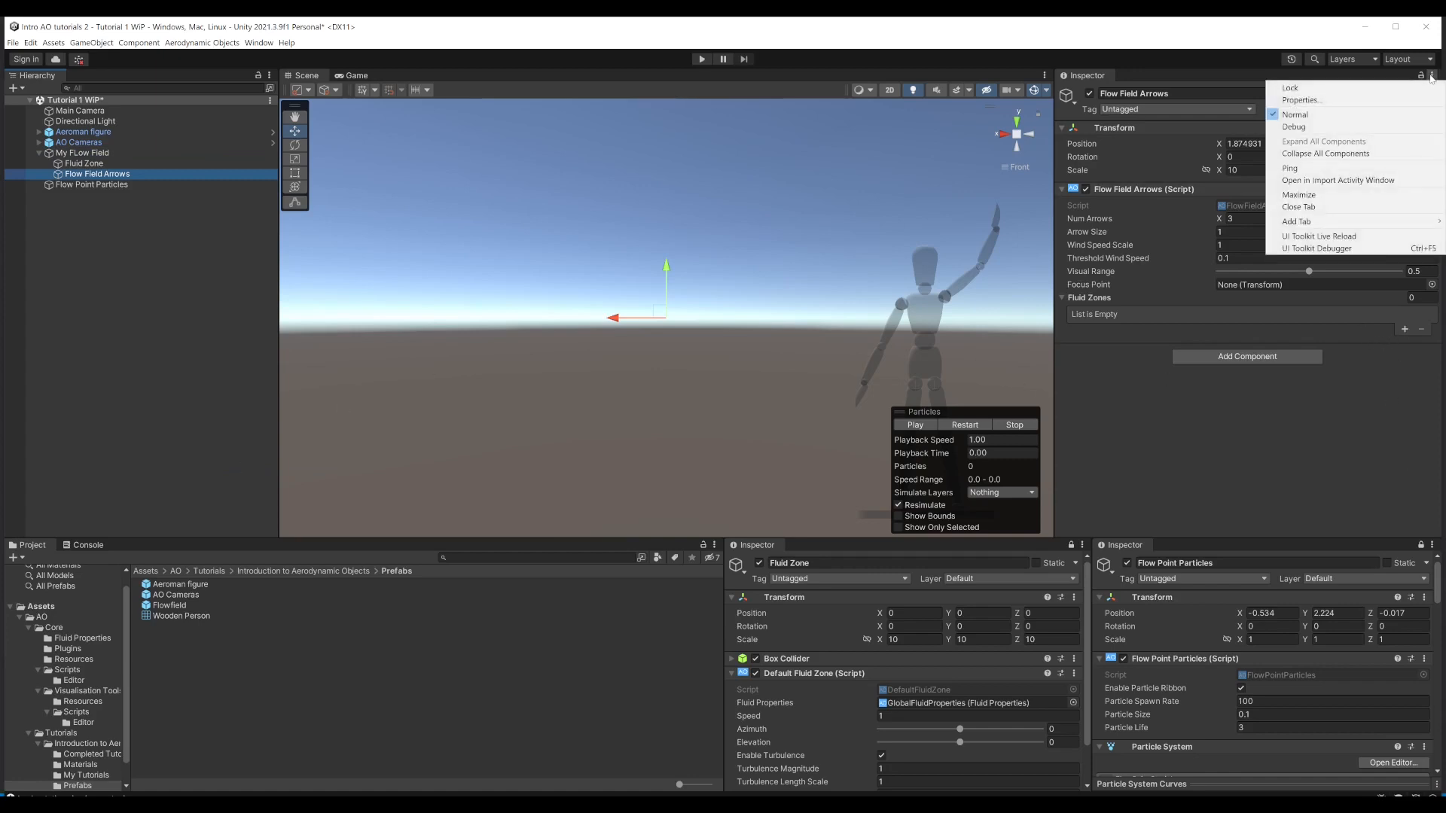
{"action": "mouse_move", "coordinate": [1317, 226]}
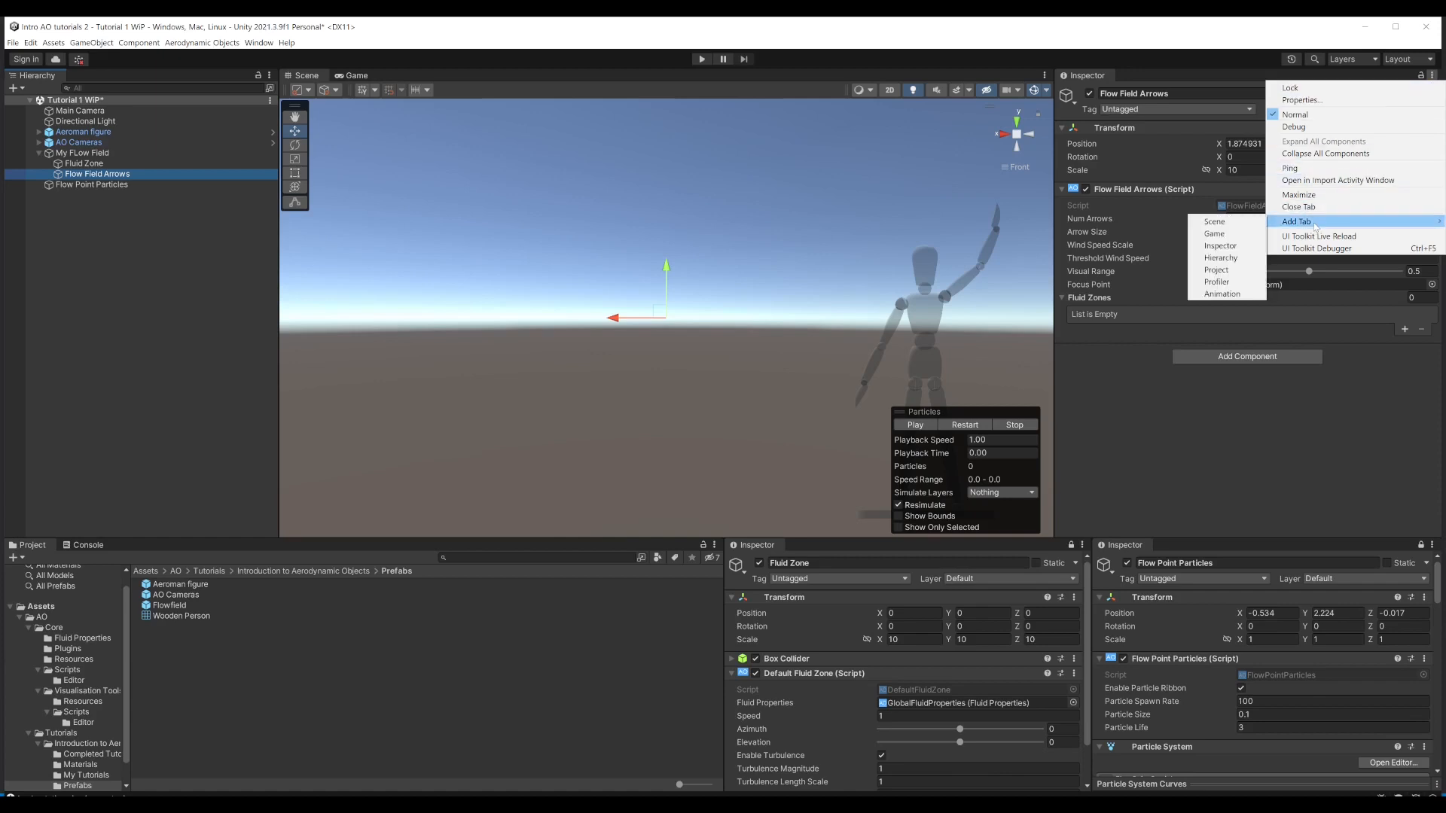
{"action": "left_click", "coordinate": [1220, 245]}
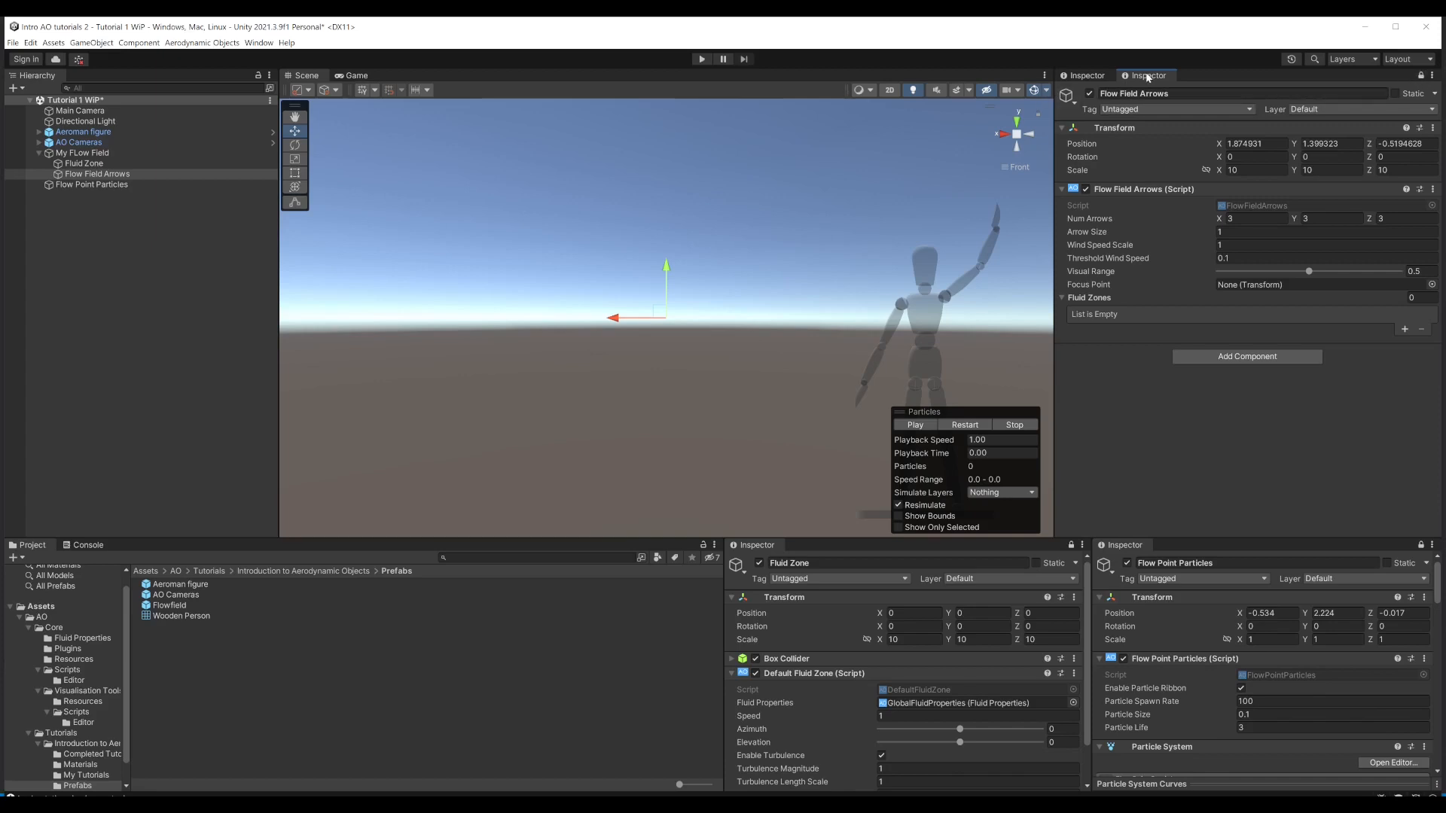
{"action": "left_click_drag", "start_coordinate": [1143, 78], "coordinate": [650, 616]}
{"action": "left_click_drag", "start_coordinate": [973, 629], "coordinate": [920, 626]}
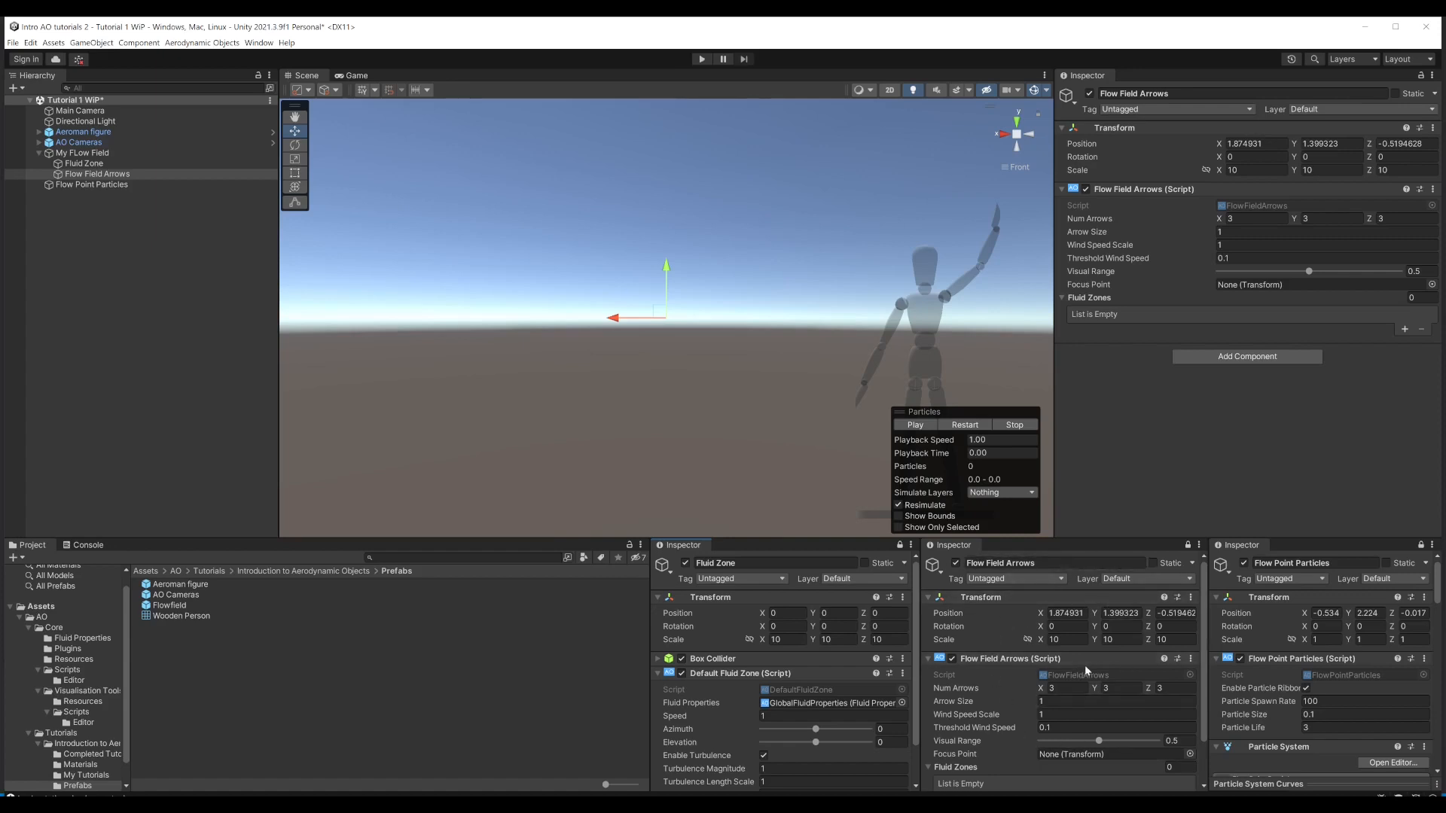
Step: Add one element to the Flow Field Arrows' Fluid Zones list and assign the Fluid Zone object to it
{"action": "scroll", "coordinate": [1082, 656], "scroll_direction": "down", "scroll_amount": 2}
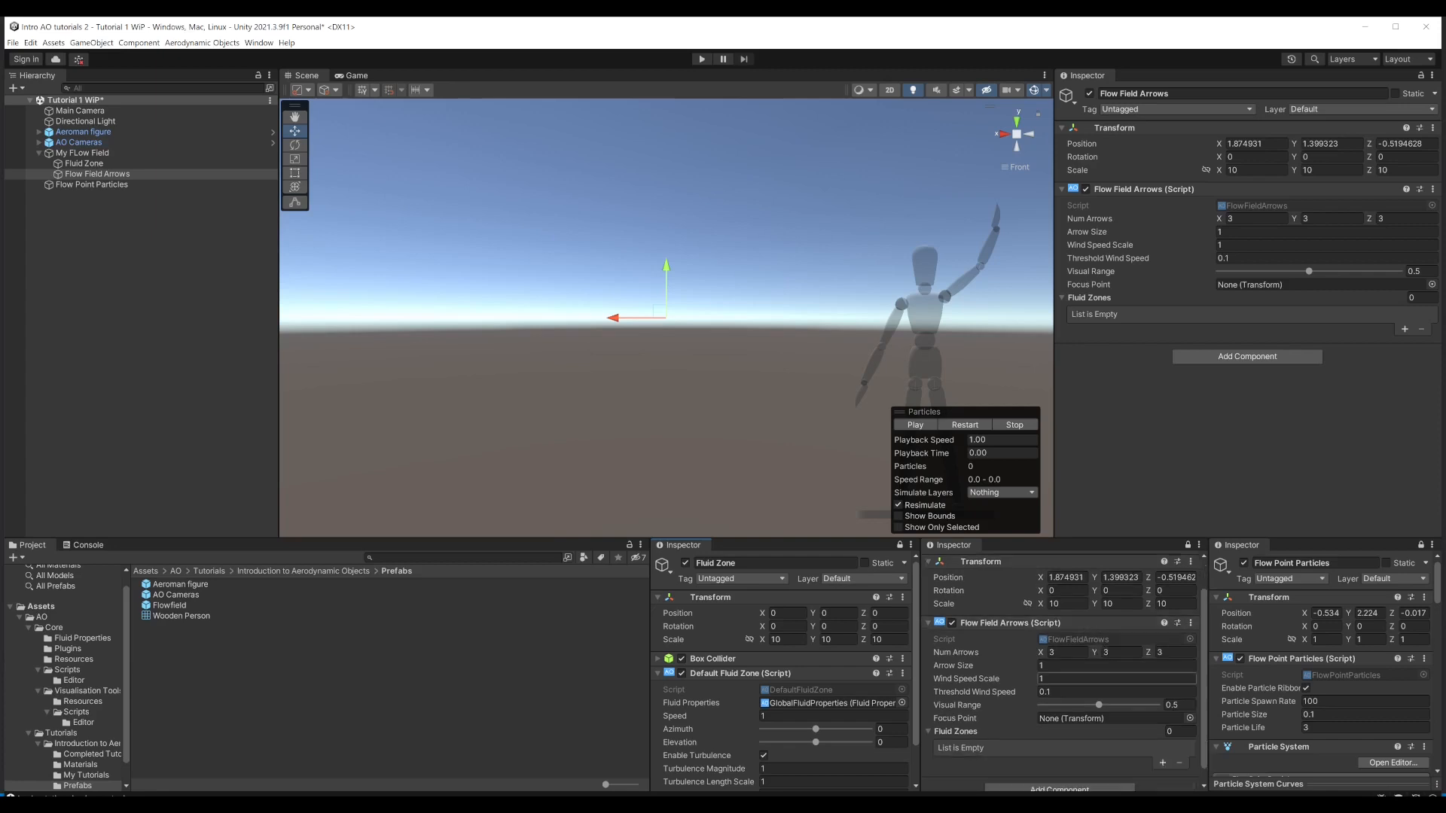
{"action": "scroll", "coordinate": [1065, 673], "scroll_direction": "down", "scroll_amount": 1}
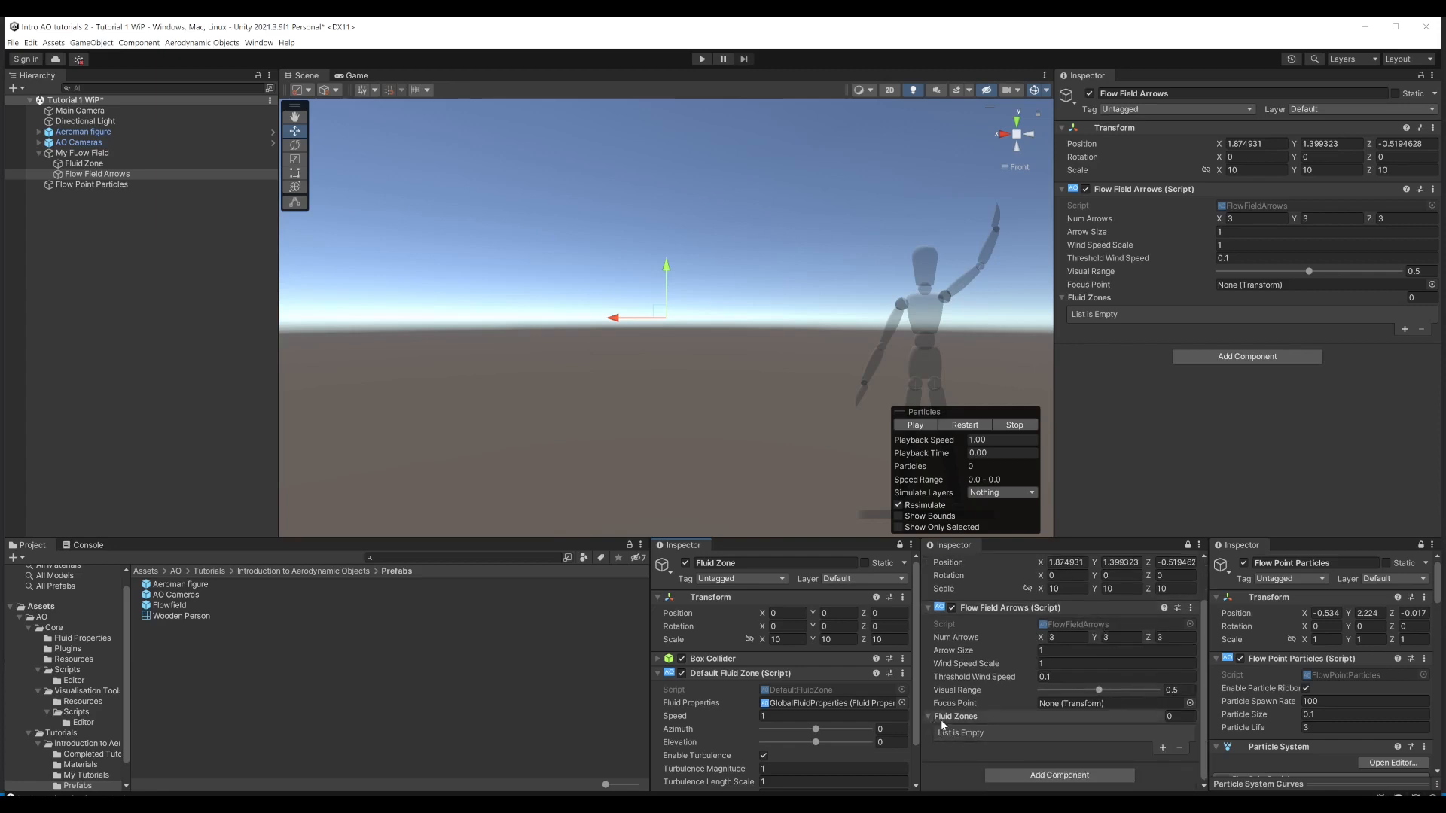
{"action": "left_click", "coordinate": [1162, 748]}
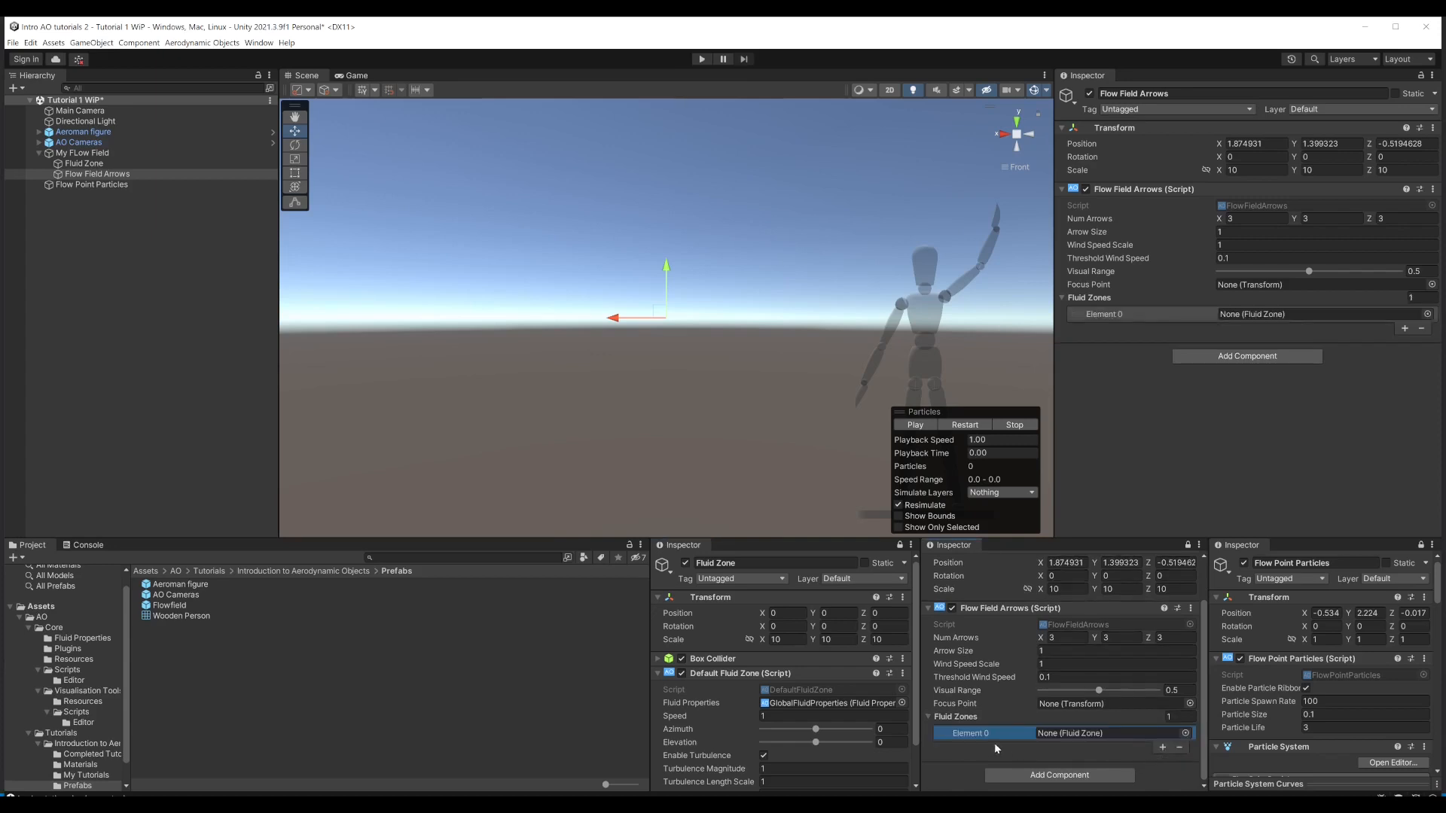
{"action": "left_click_drag", "start_coordinate": [79, 164], "coordinate": [1078, 741]}
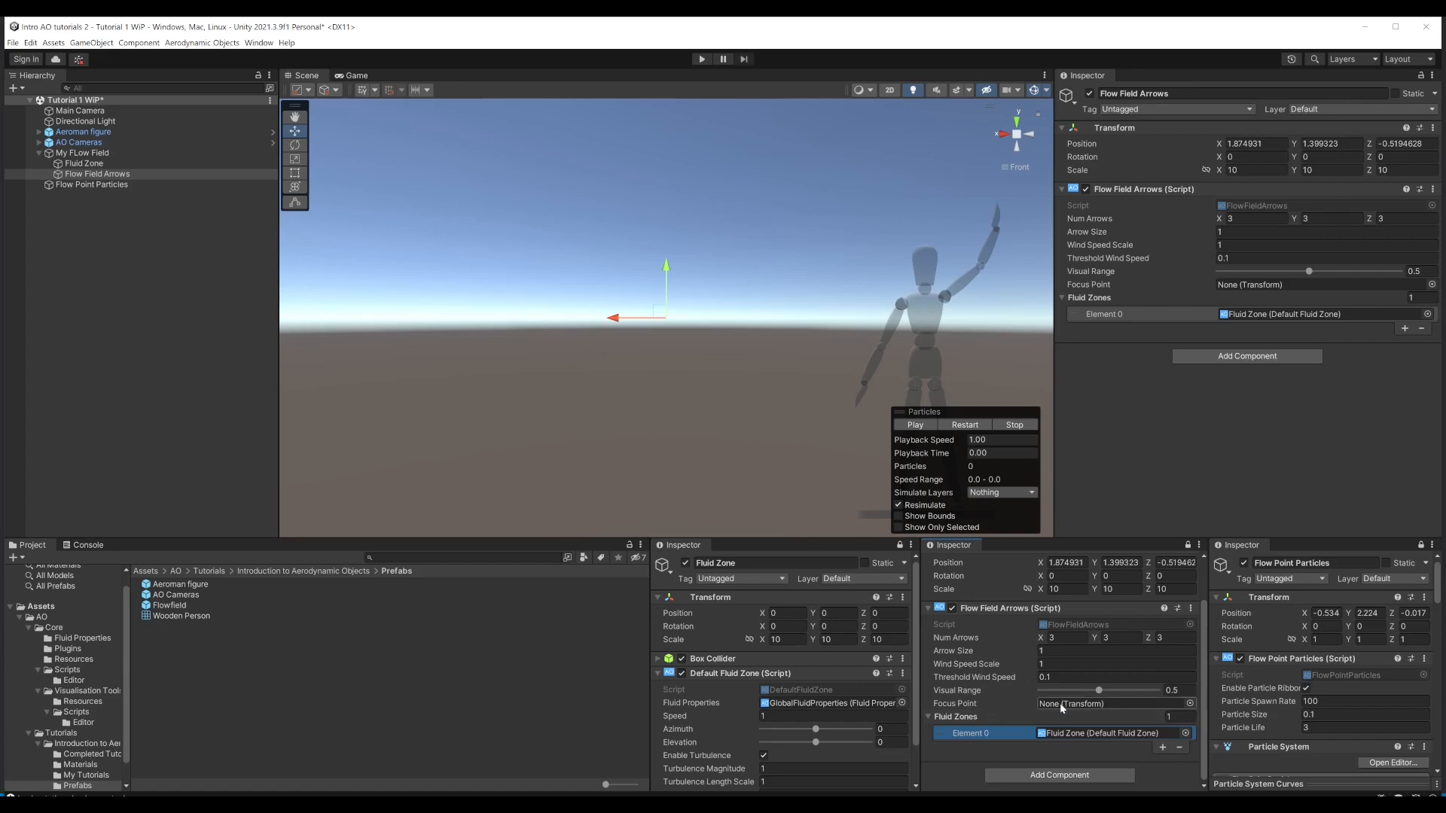
Step: Run the scene to examine where the flow field arrows lie relative to the fluid zone's bounds, and stop Play mode
{"action": "left_click", "coordinate": [699, 59]}
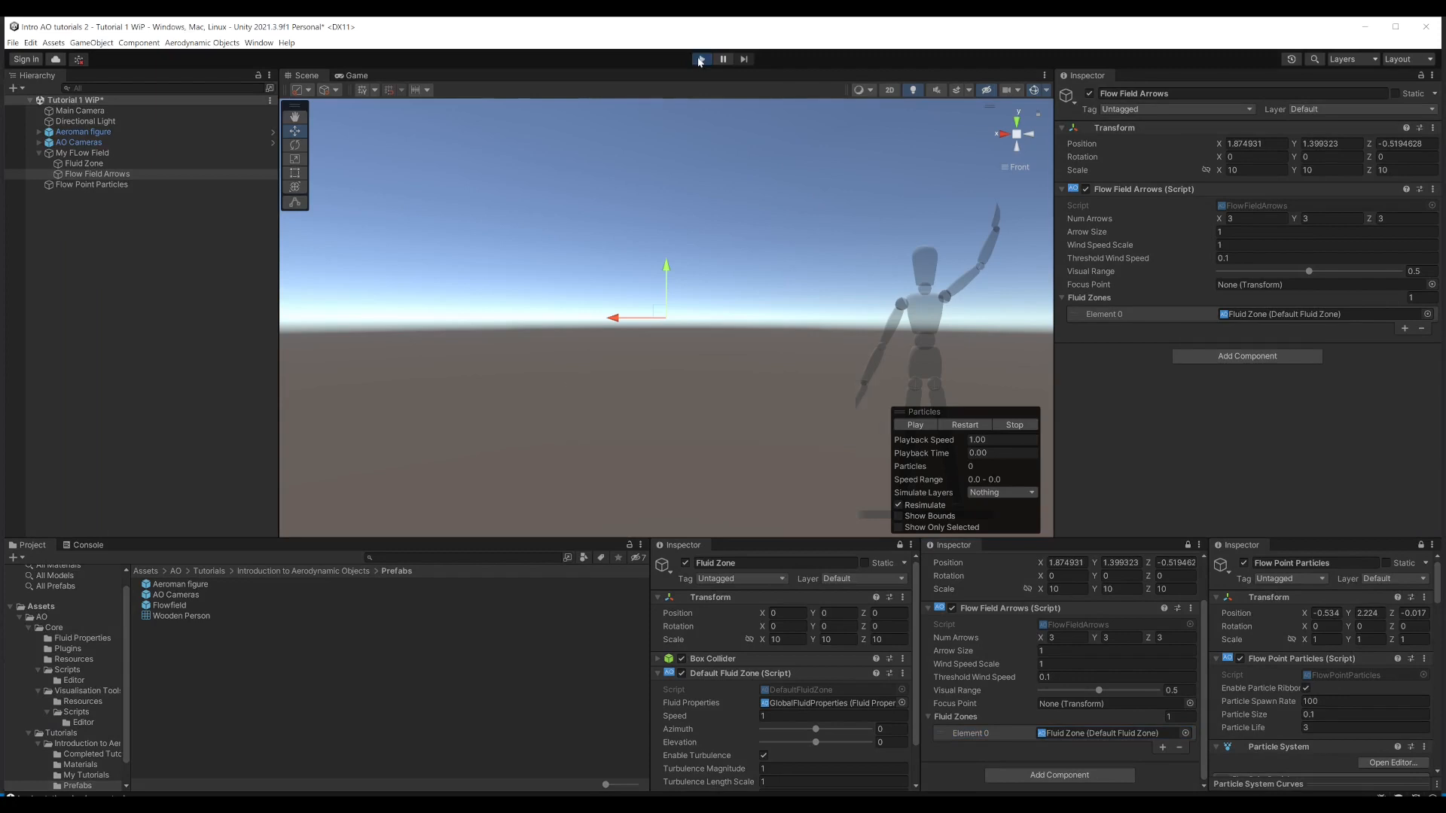
{"action": "scroll", "coordinate": [715, 273], "scroll_direction": "down", "scroll_amount": 5}
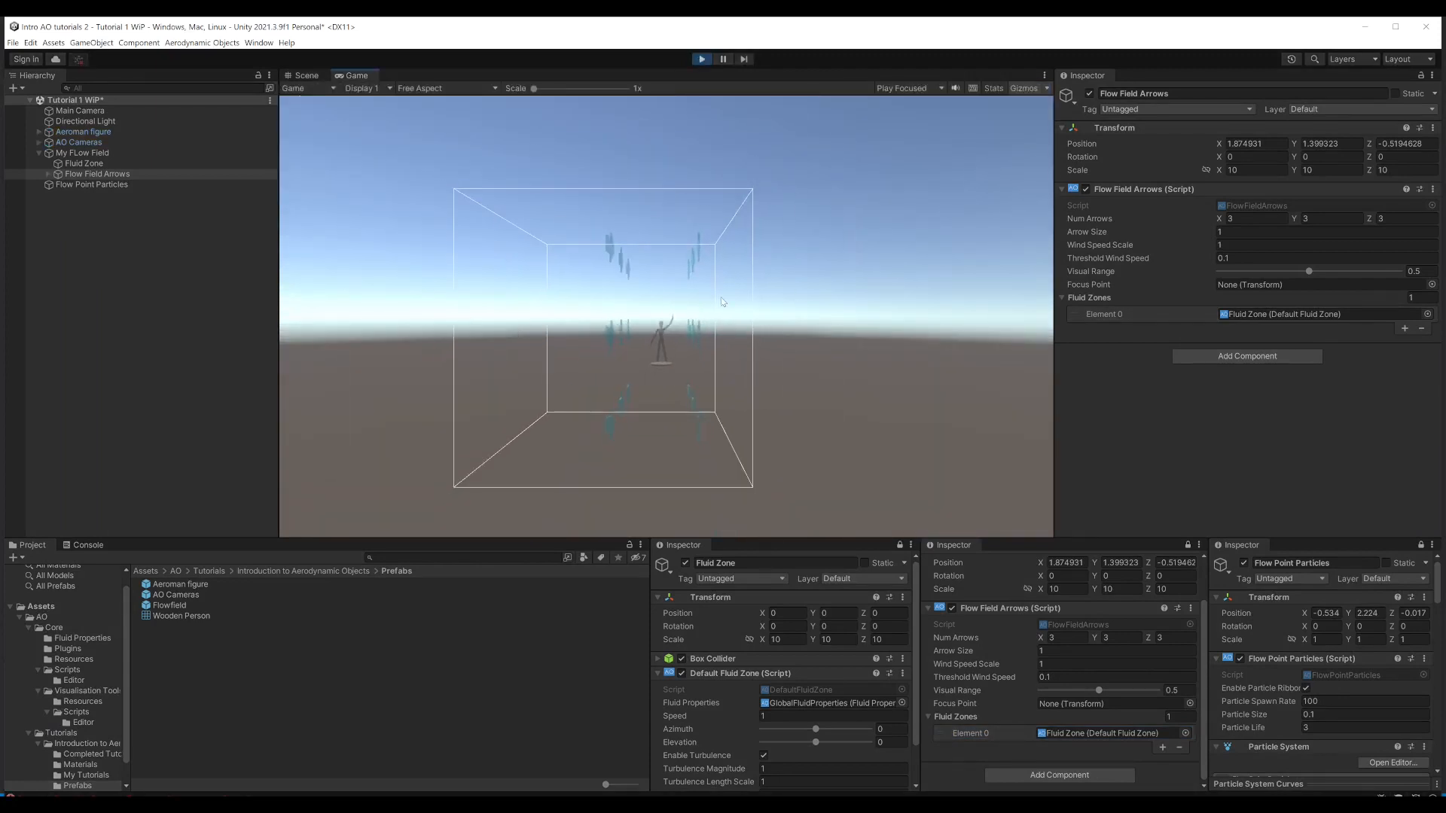
{"action": "left_click_drag", "start_coordinate": [734, 288], "coordinate": [725, 323]}
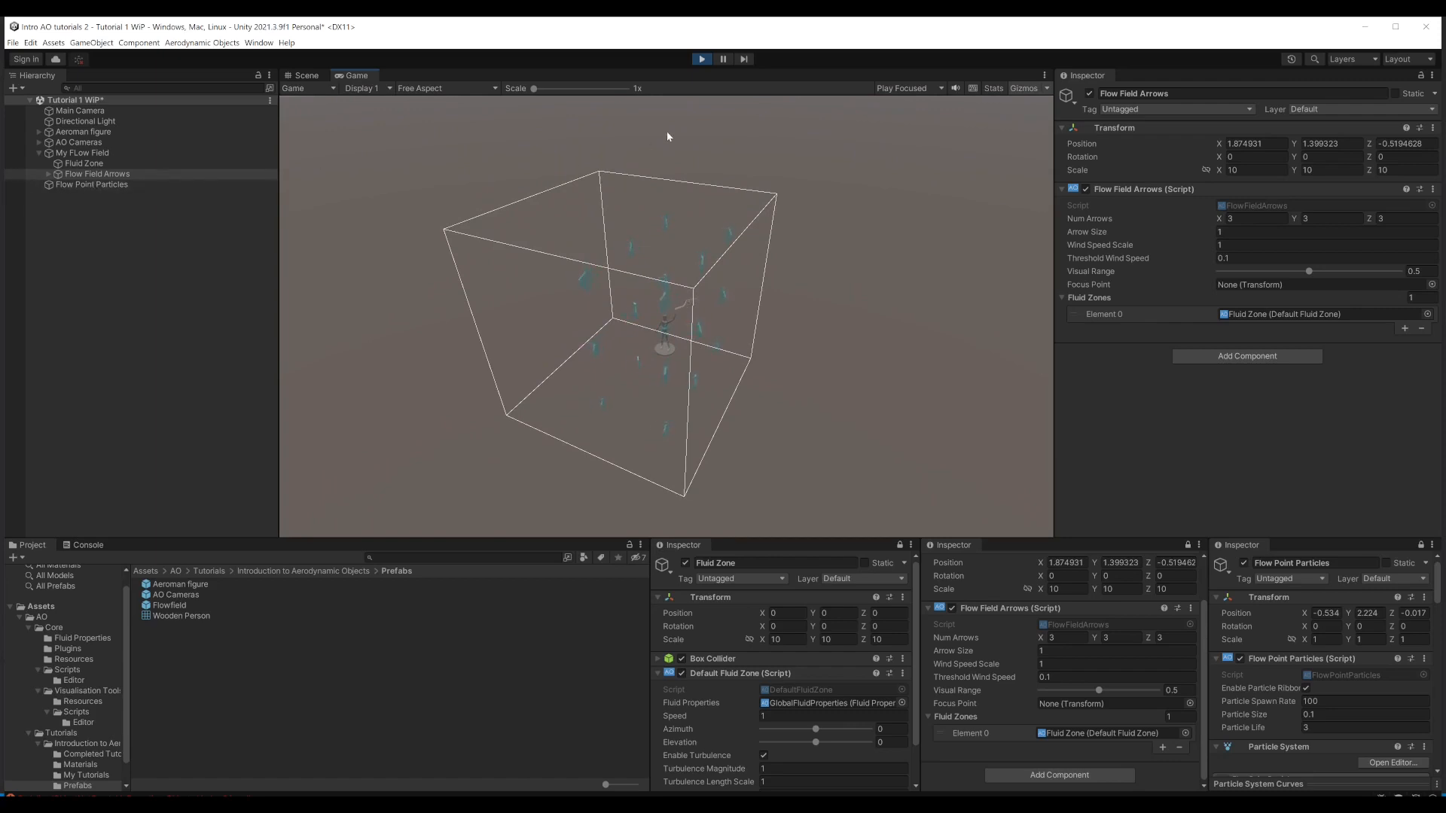
{"action": "left_click", "coordinate": [700, 59]}
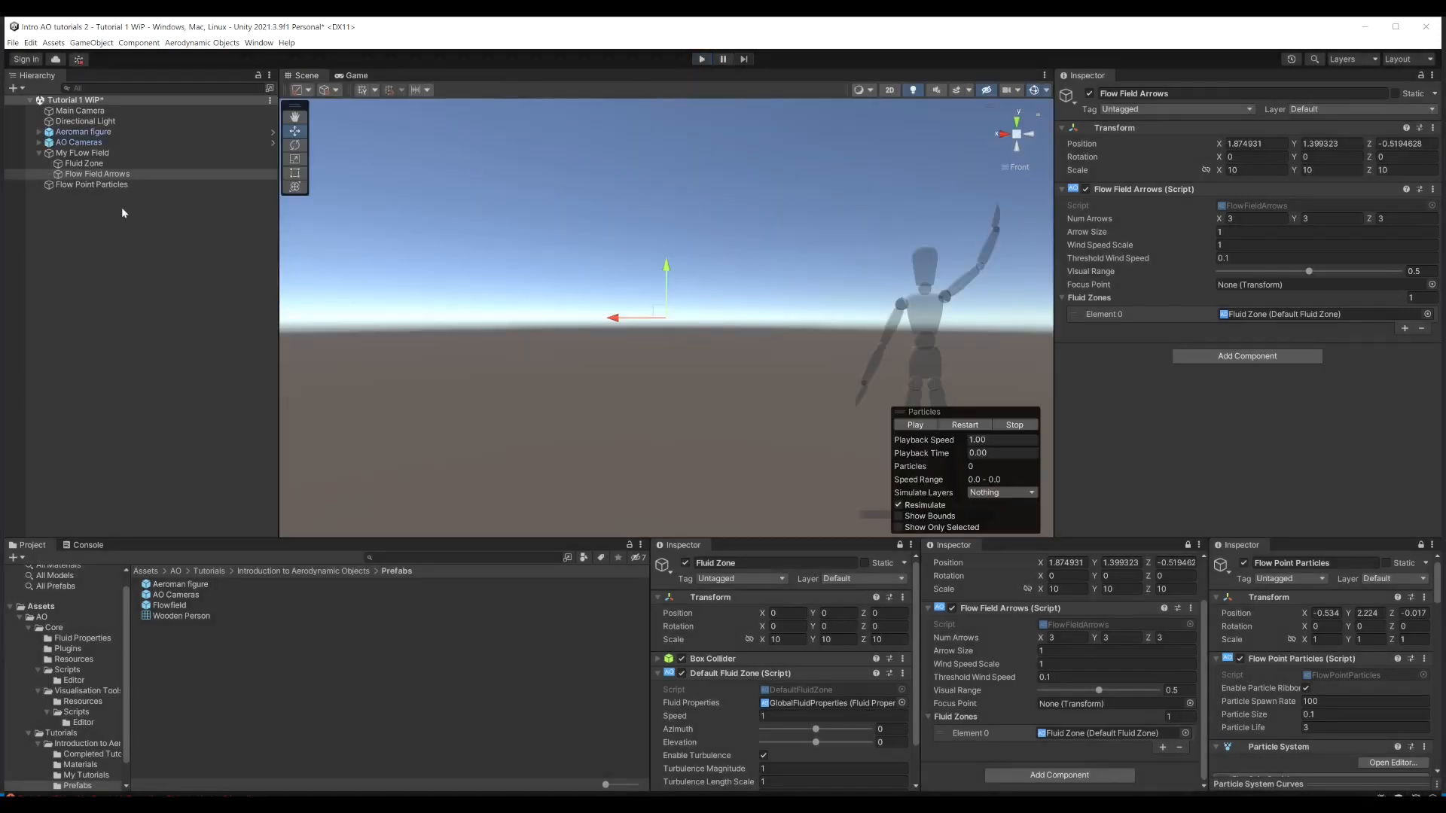
Step: Reset only the position of Flow Field Arrows to the origin of its parent and frame it in the Scene view
{"action": "left_click", "coordinate": [80, 175]}
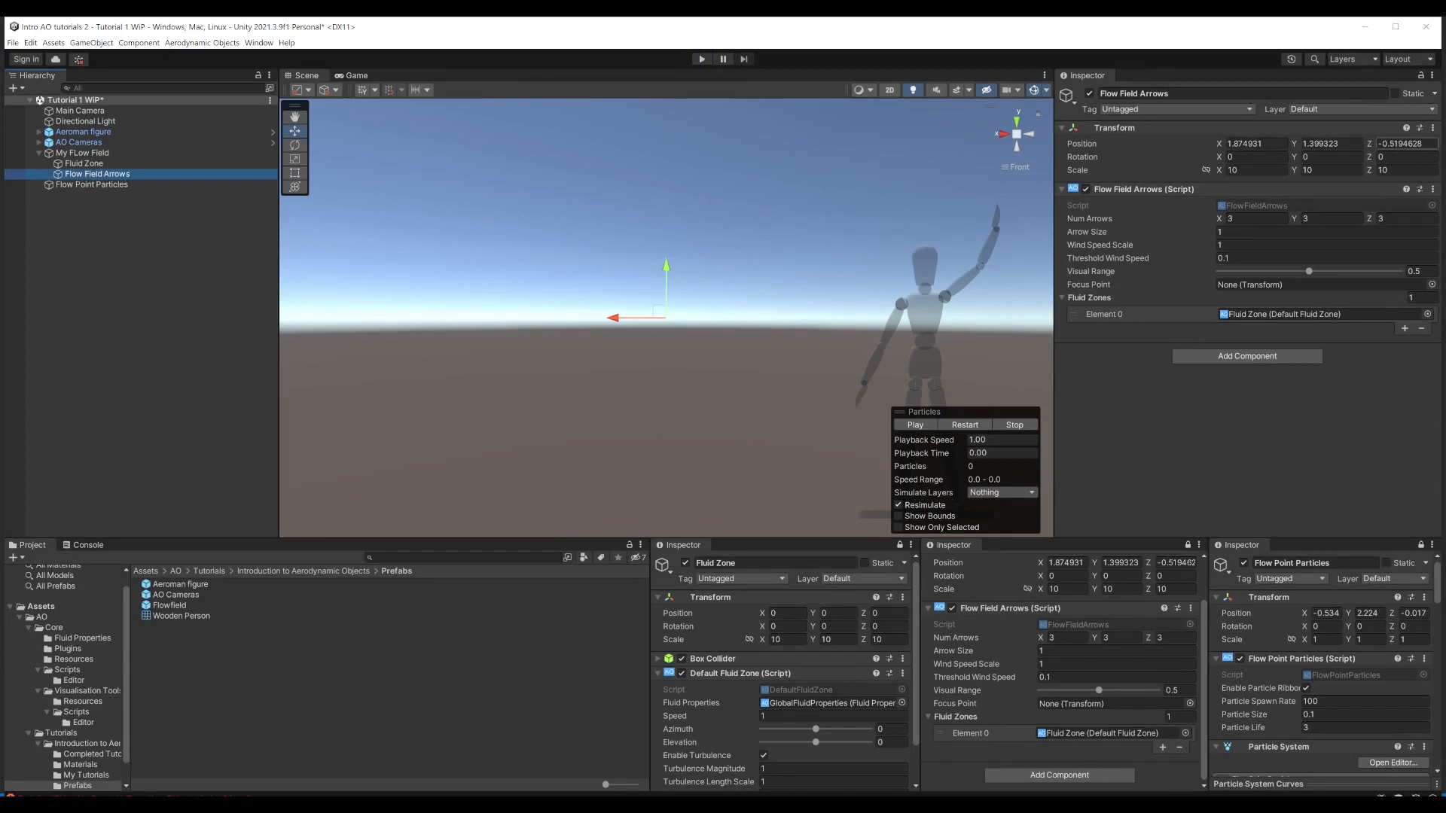
{"action": "left_click", "coordinate": [1432, 129]}
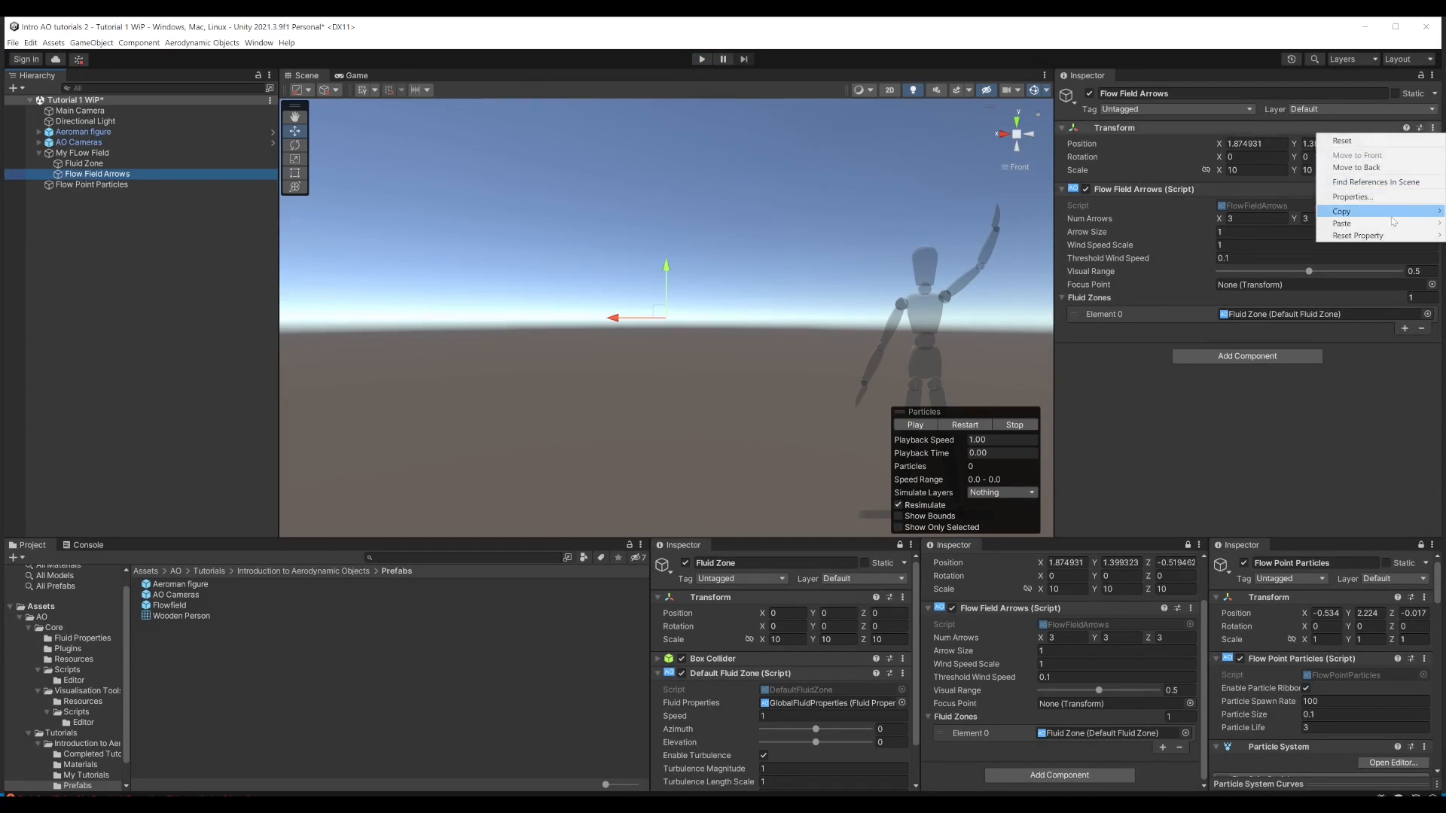
{"action": "mouse_move", "coordinate": [1383, 237]}
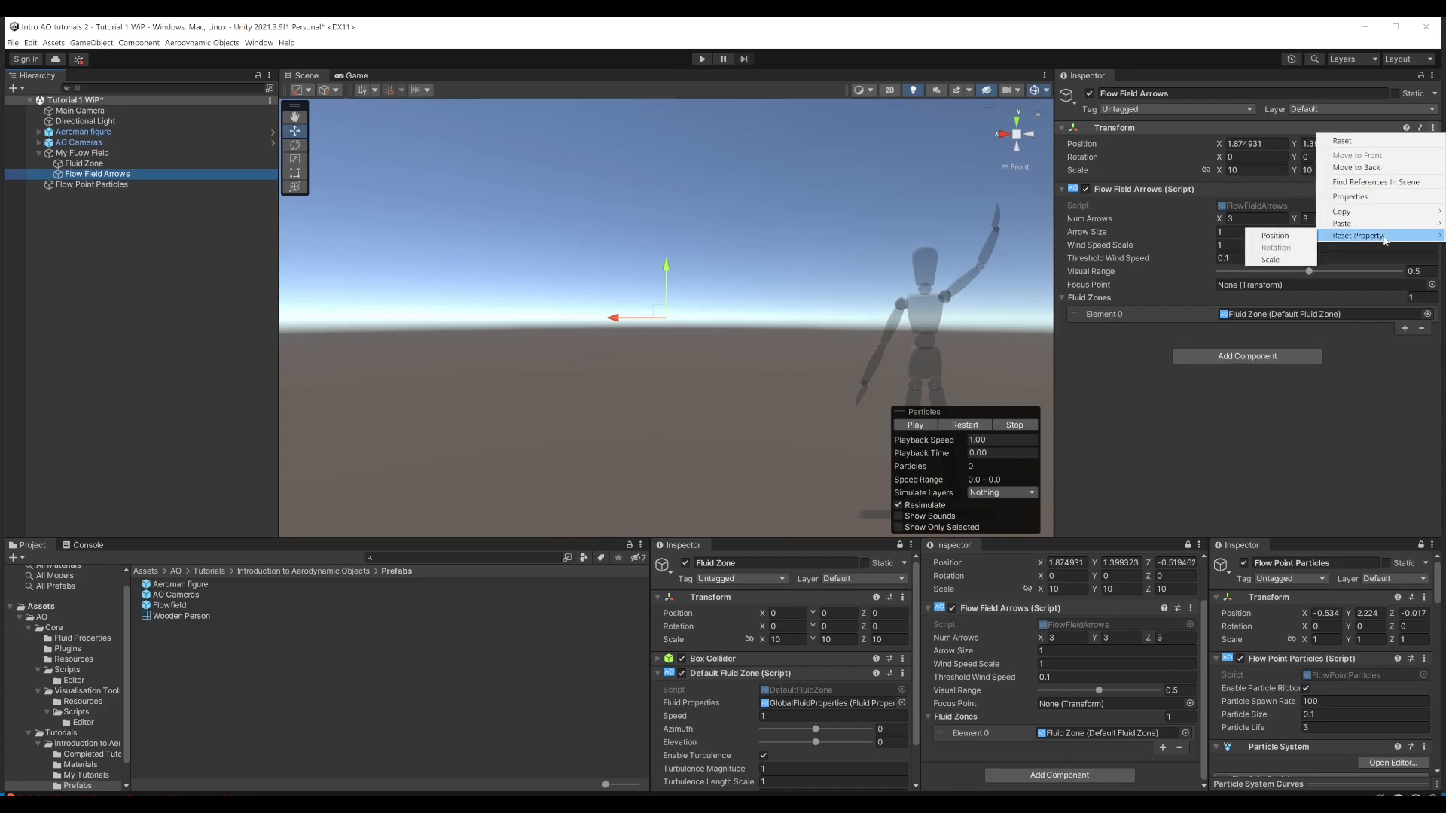
{"action": "left_click", "coordinate": [1275, 235]}
{"action": "key", "text": "f"}
{"action": "left_click_drag", "start_coordinate": [764, 312], "coordinate": [786, 279], "text": "alt"}
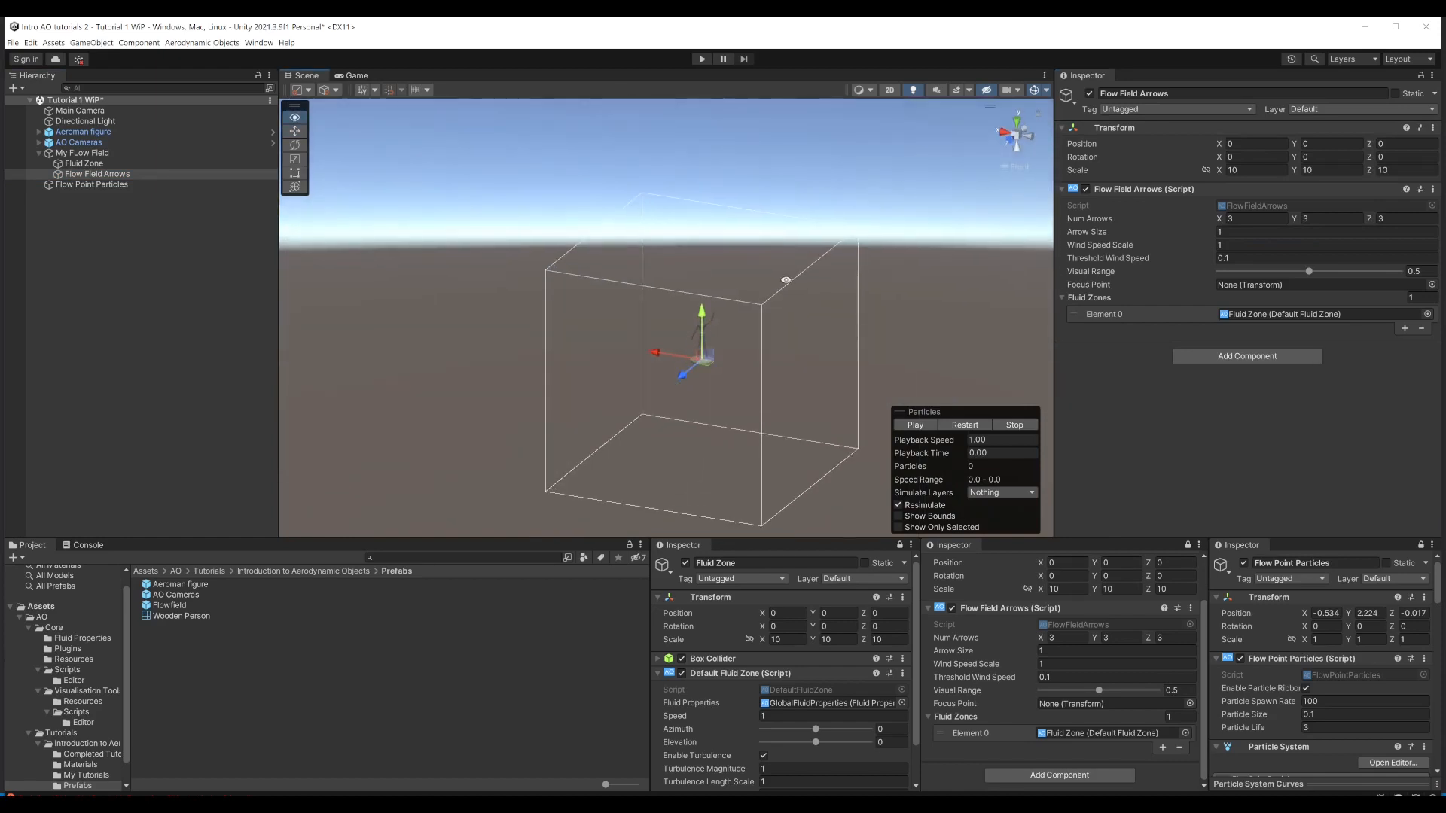
Step: Run the scene and examine the arrows within the fluid zone in the Game view and the Scene view
{"action": "left_click", "coordinate": [699, 59]}
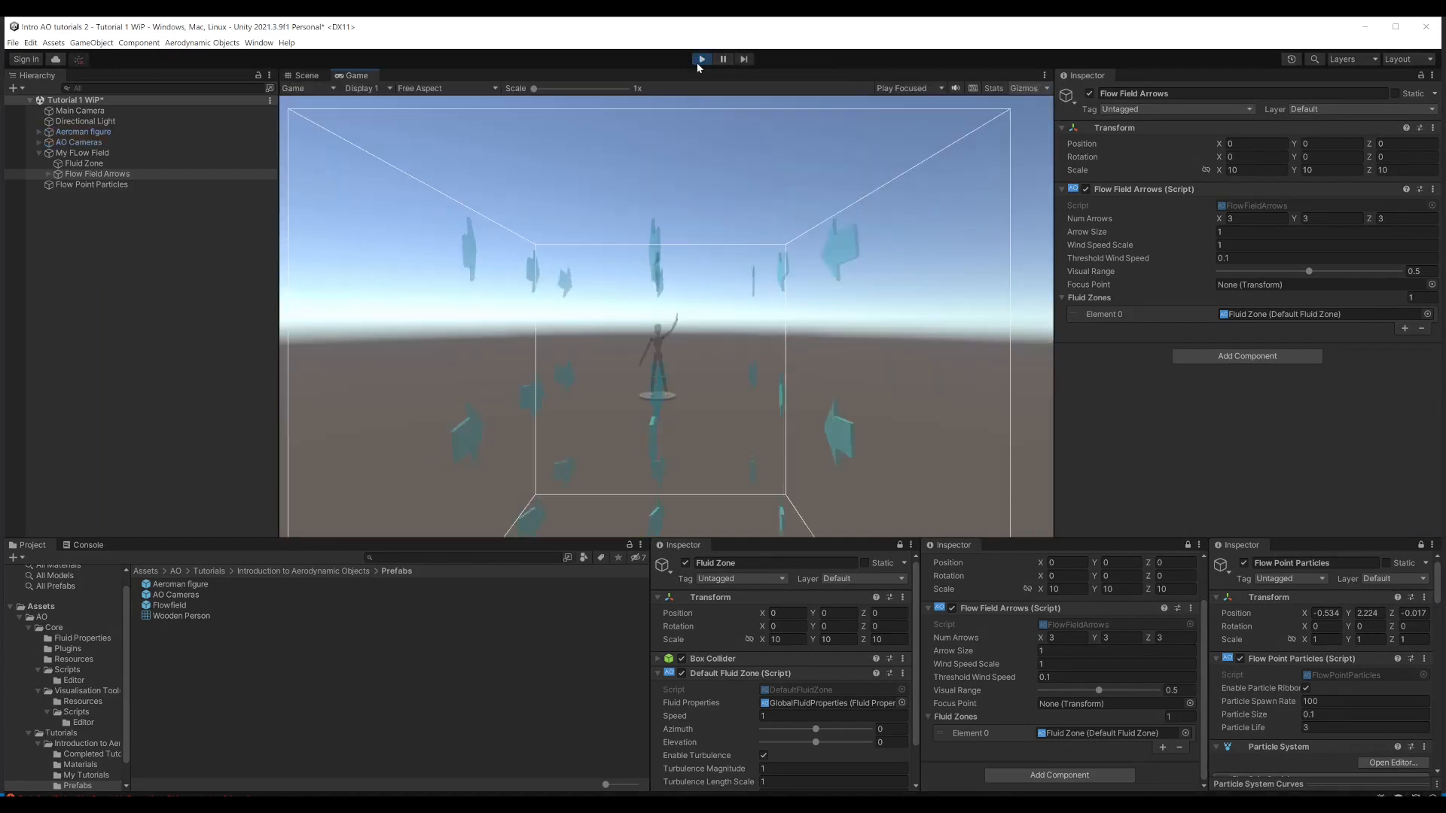
{"action": "scroll", "coordinate": [794, 225], "scroll_direction": "down", "scroll_amount": 5}
{"action": "left_click_drag", "start_coordinate": [794, 225], "coordinate": [687, 326]}
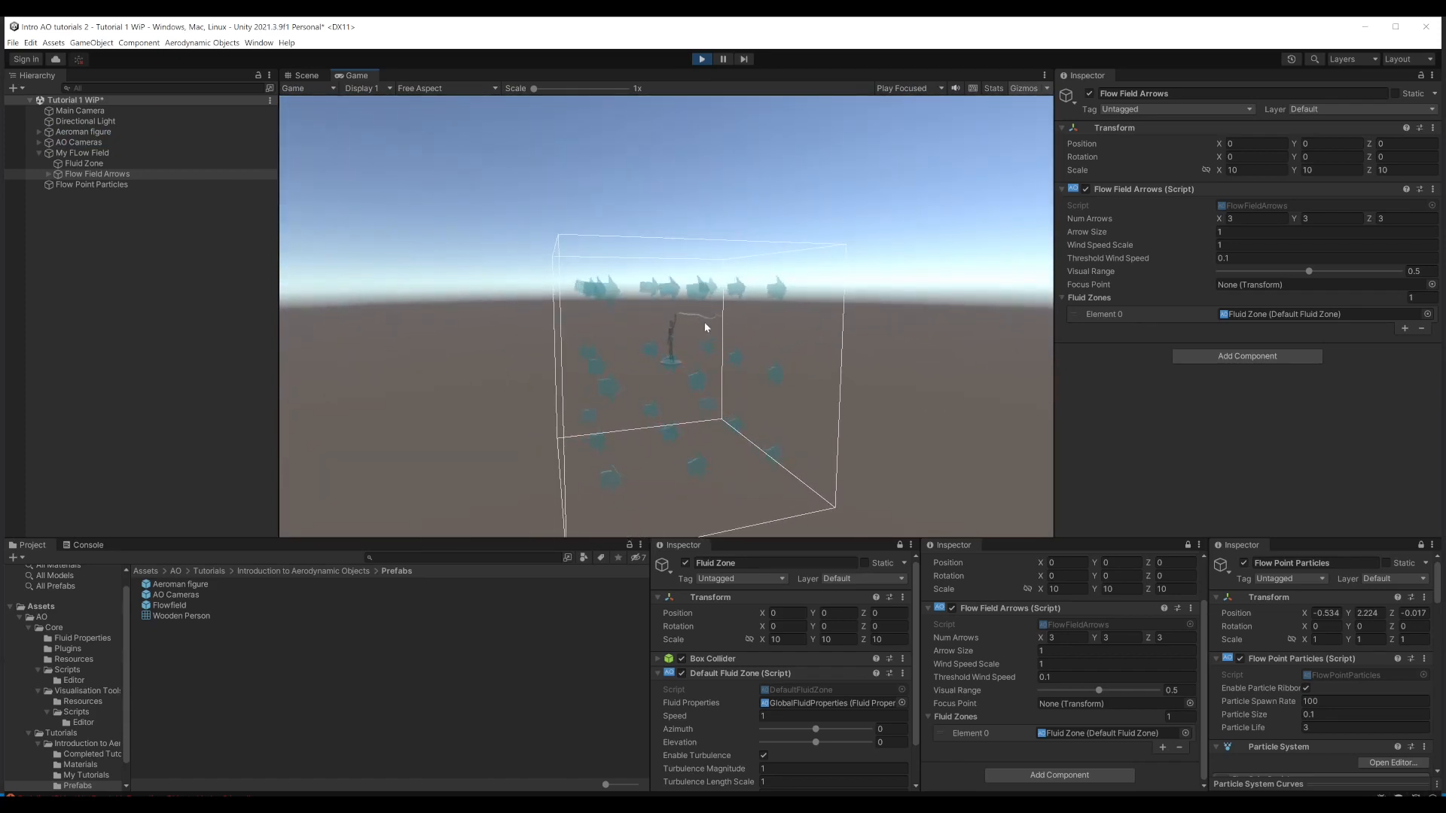
{"action": "scroll", "coordinate": [590, 349], "scroll_direction": "down", "scroll_amount": 1}
{"action": "mouse_move", "coordinate": [700, 363]}
{"action": "left_mouse_down"}
{"action": "mouse_move", "coordinate": [663, 343]}
{"action": "mouse_move", "coordinate": [677, 363]}
{"action": "left_mouse_up"}
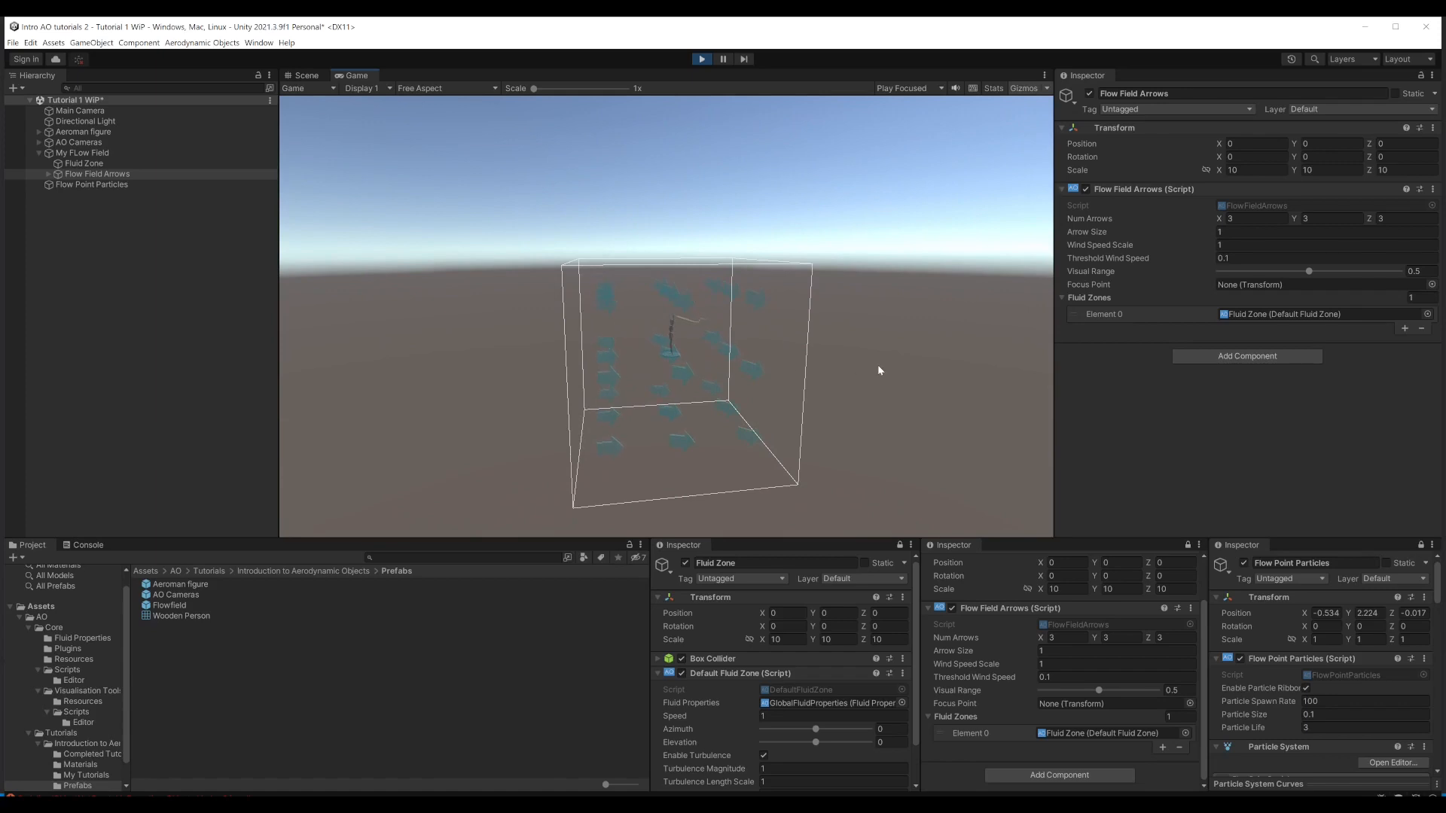
{"action": "left_click", "coordinate": [305, 75]}
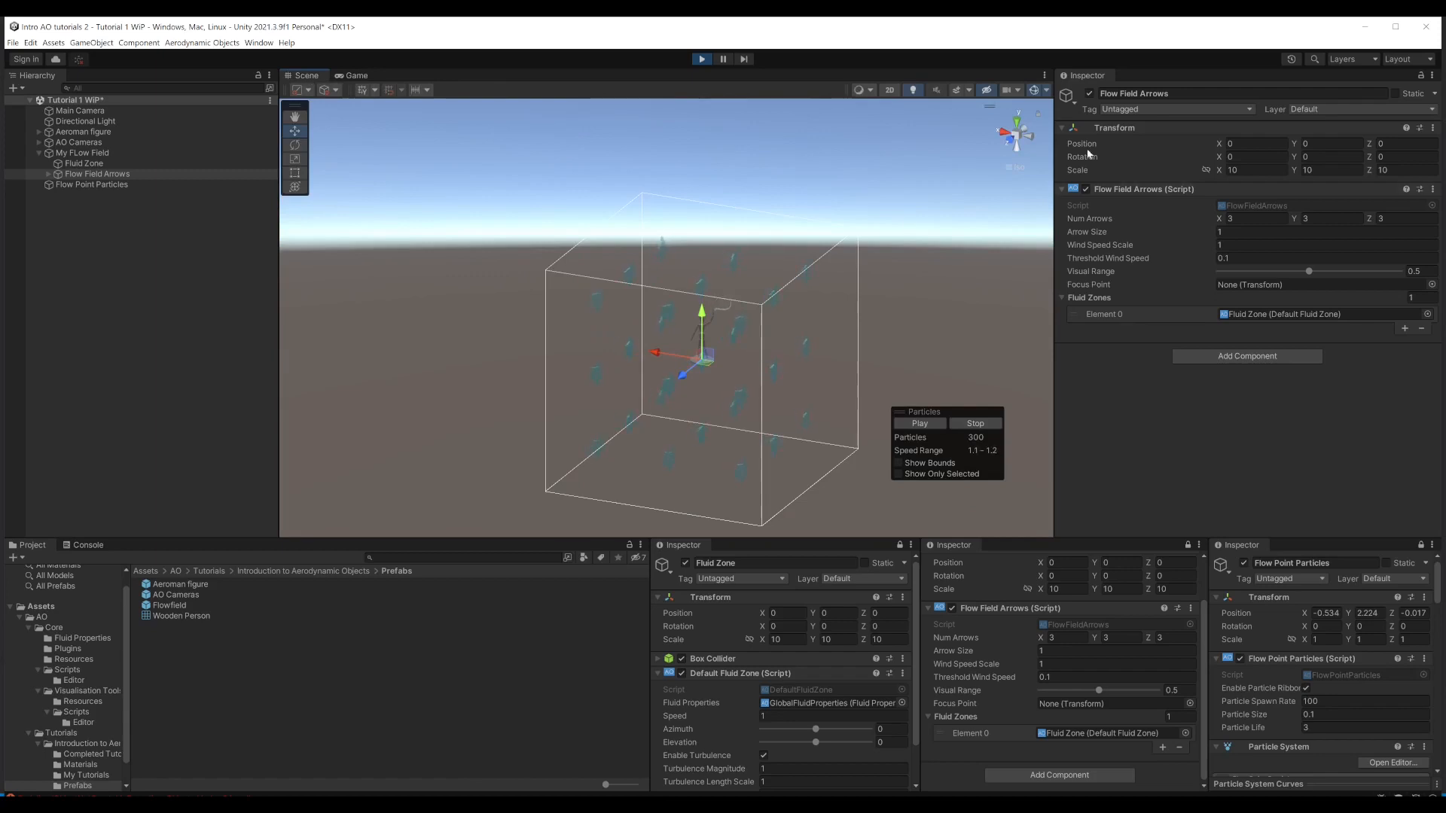
Step: With the scene running, turn off the Fluid Zone's turbulence and set its elevation and azimuth to 2, checking from the side and above
{"action": "left_click", "coordinate": [1002, 134]}
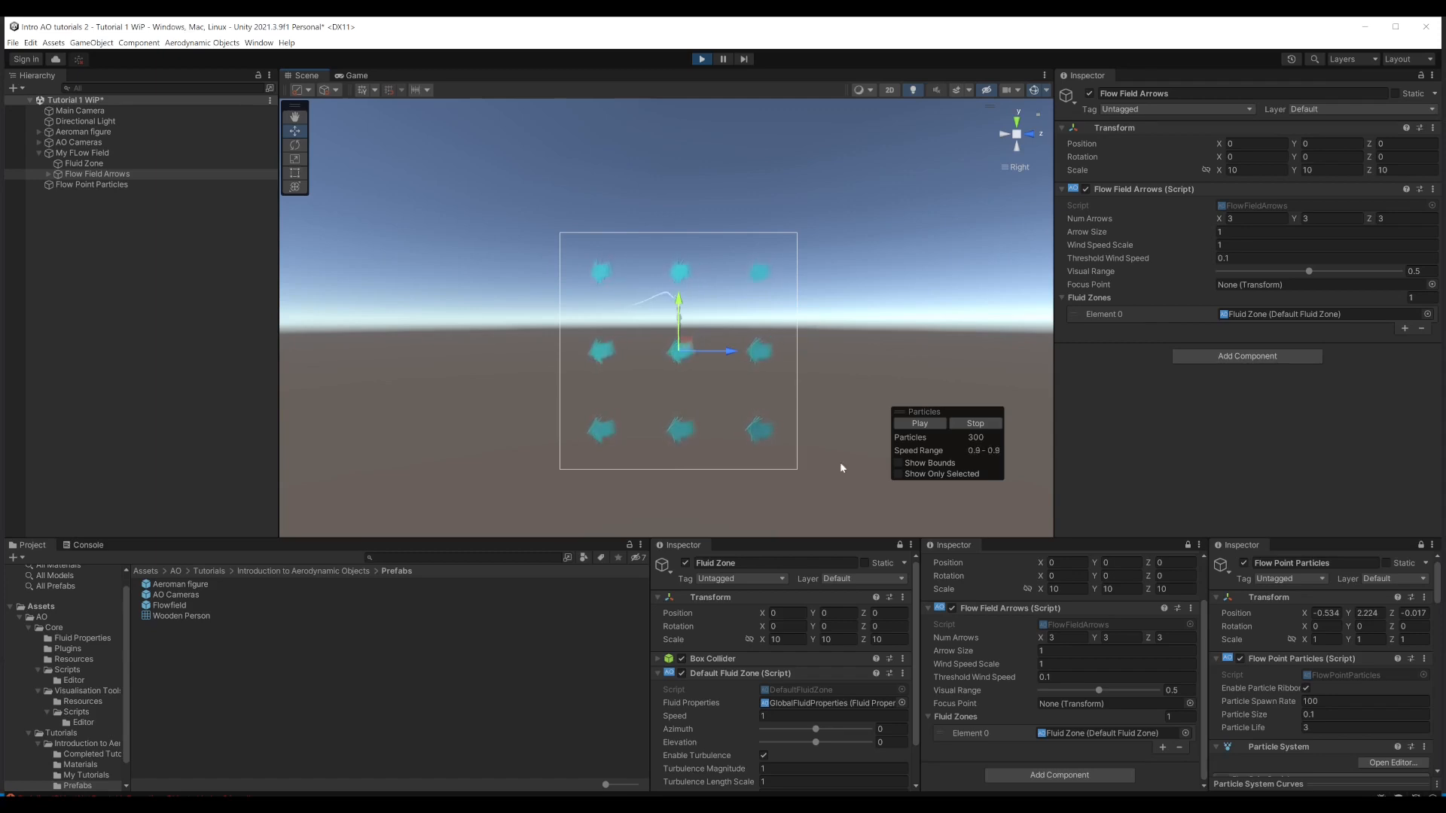
{"action": "left_click", "coordinate": [763, 756]}
{"action": "scroll", "coordinate": [684, 358], "scroll_direction": "up", "scroll_amount": 2}
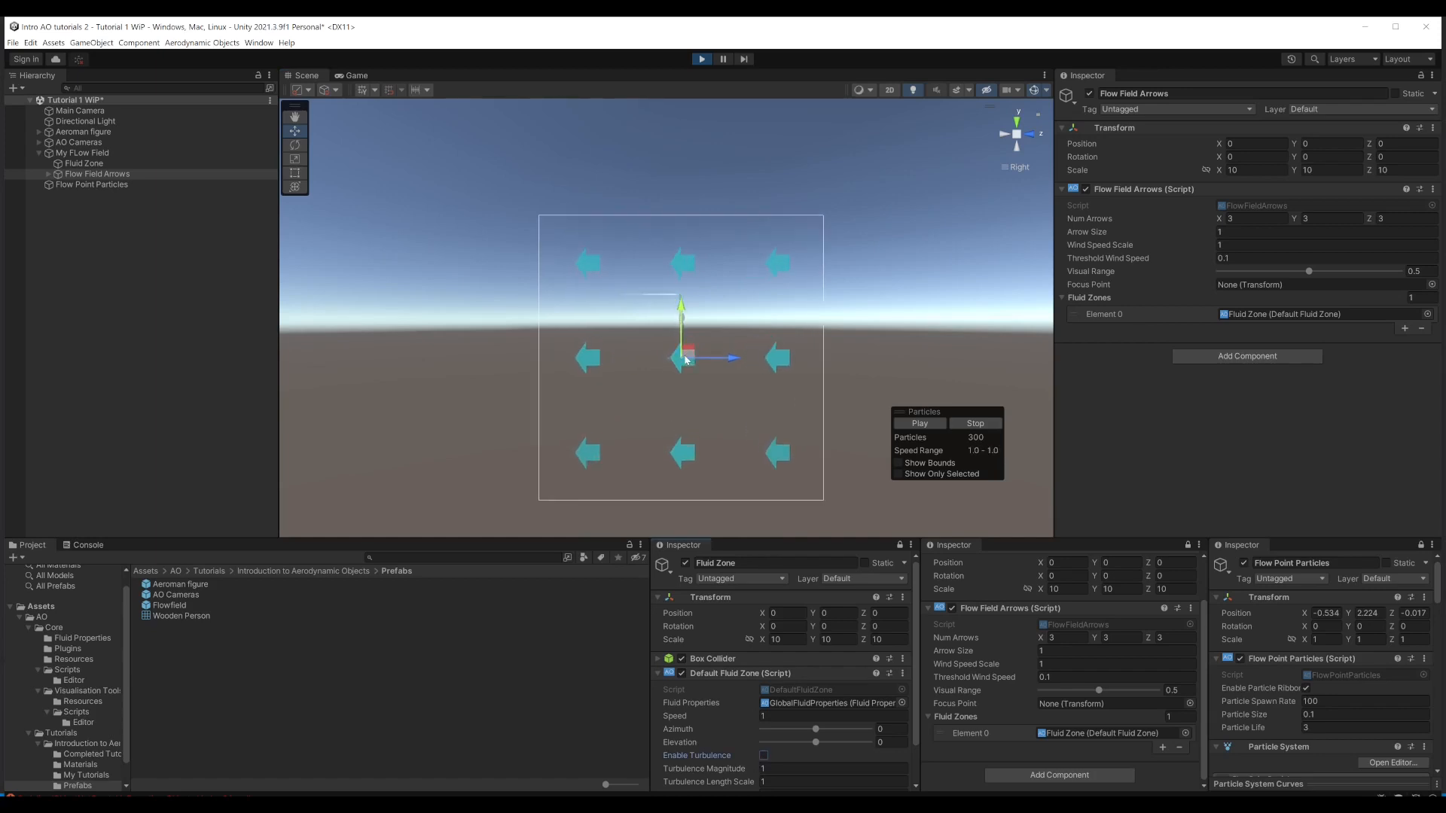
{"action": "mouse_move", "coordinate": [816, 744]}
{"action": "left_mouse_down"}
{"action": "mouse_move", "coordinate": [832, 746]}
{"action": "mouse_move", "coordinate": [803, 747]}
{"action": "mouse_move", "coordinate": [817, 751]}
{"action": "left_mouse_up"}
{"action": "left_click", "coordinate": [1017, 122]}
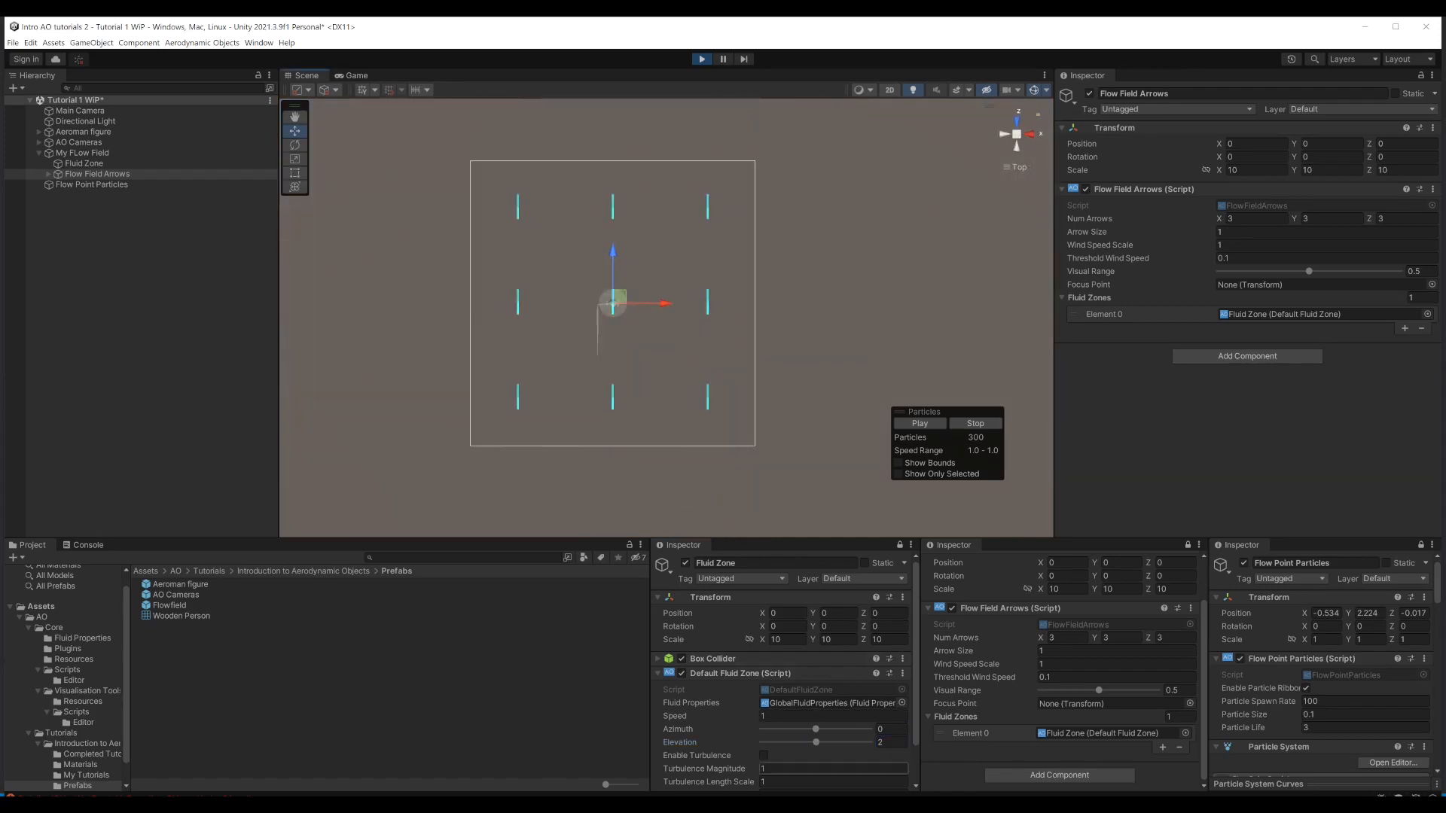
{"action": "mouse_move", "coordinate": [816, 734]}
{"action": "left_mouse_down"}
{"action": "mouse_move", "coordinate": [832, 732]}
{"action": "mouse_move", "coordinate": [804, 734]}
{"action": "mouse_move", "coordinate": [816, 734]}
{"action": "left_mouse_up"}
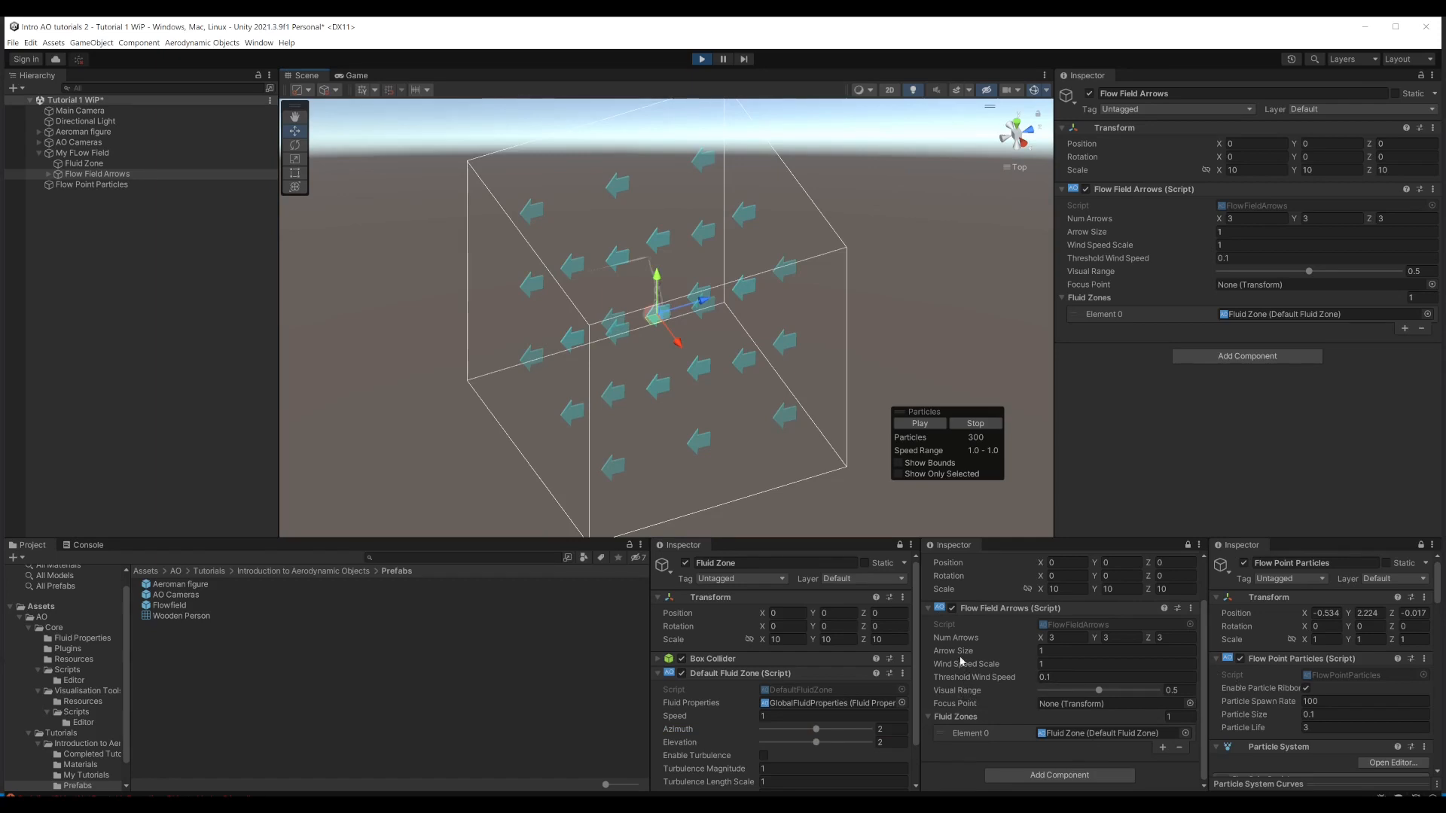
Step: Try an arrow size and wind speed scale of 1.46 and a visual range of about 0.27 on the arrows, and stop Play mode
{"action": "mouse_move", "coordinate": [955, 651]}
{"action": "left_mouse_down"}
{"action": "mouse_move", "coordinate": [989, 667]}
{"action": "mouse_move", "coordinate": [970, 666]}
{"action": "left_mouse_up"}
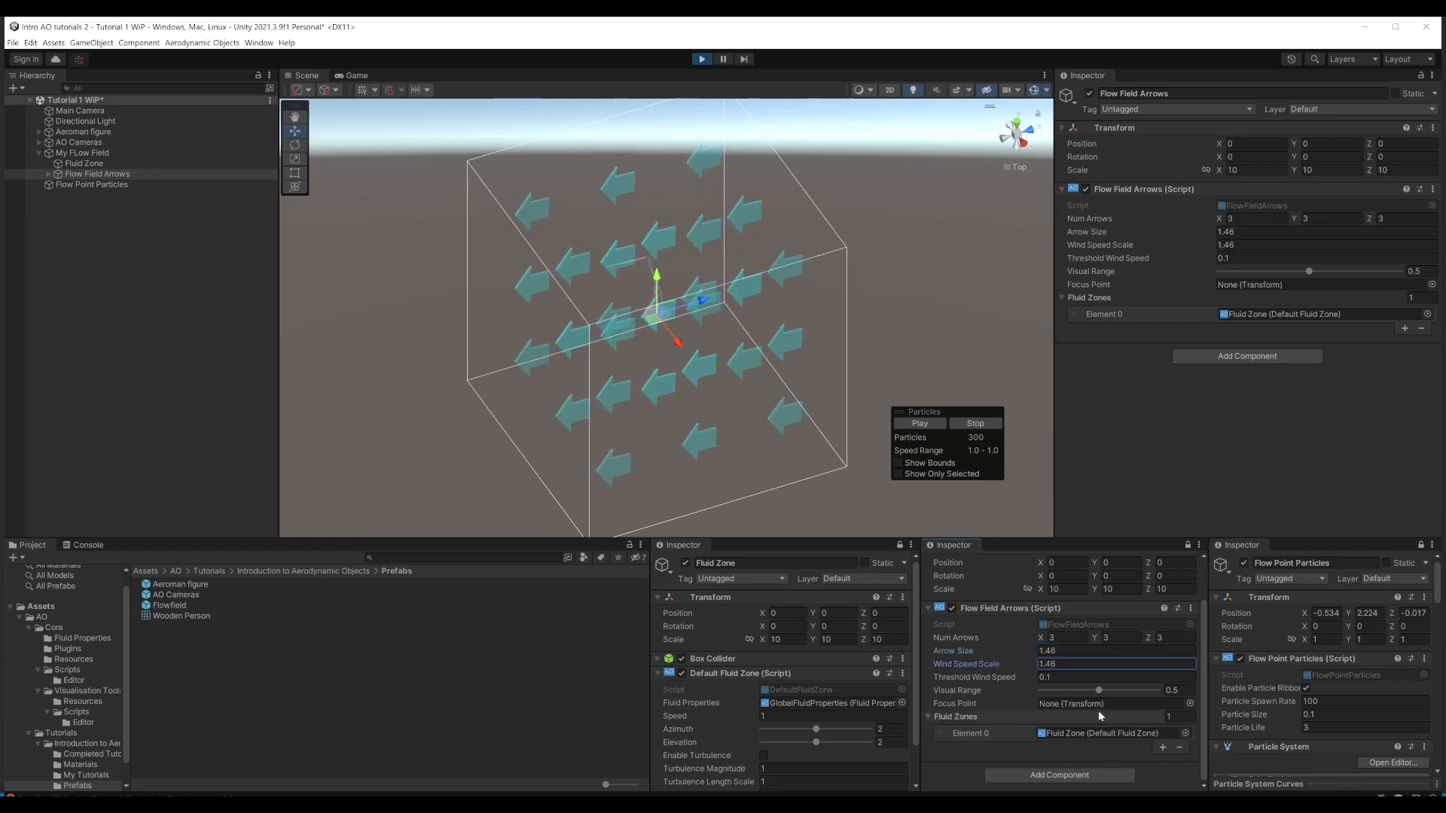
{"action": "left_click_drag", "start_coordinate": [1100, 691], "coordinate": [1071, 691]}
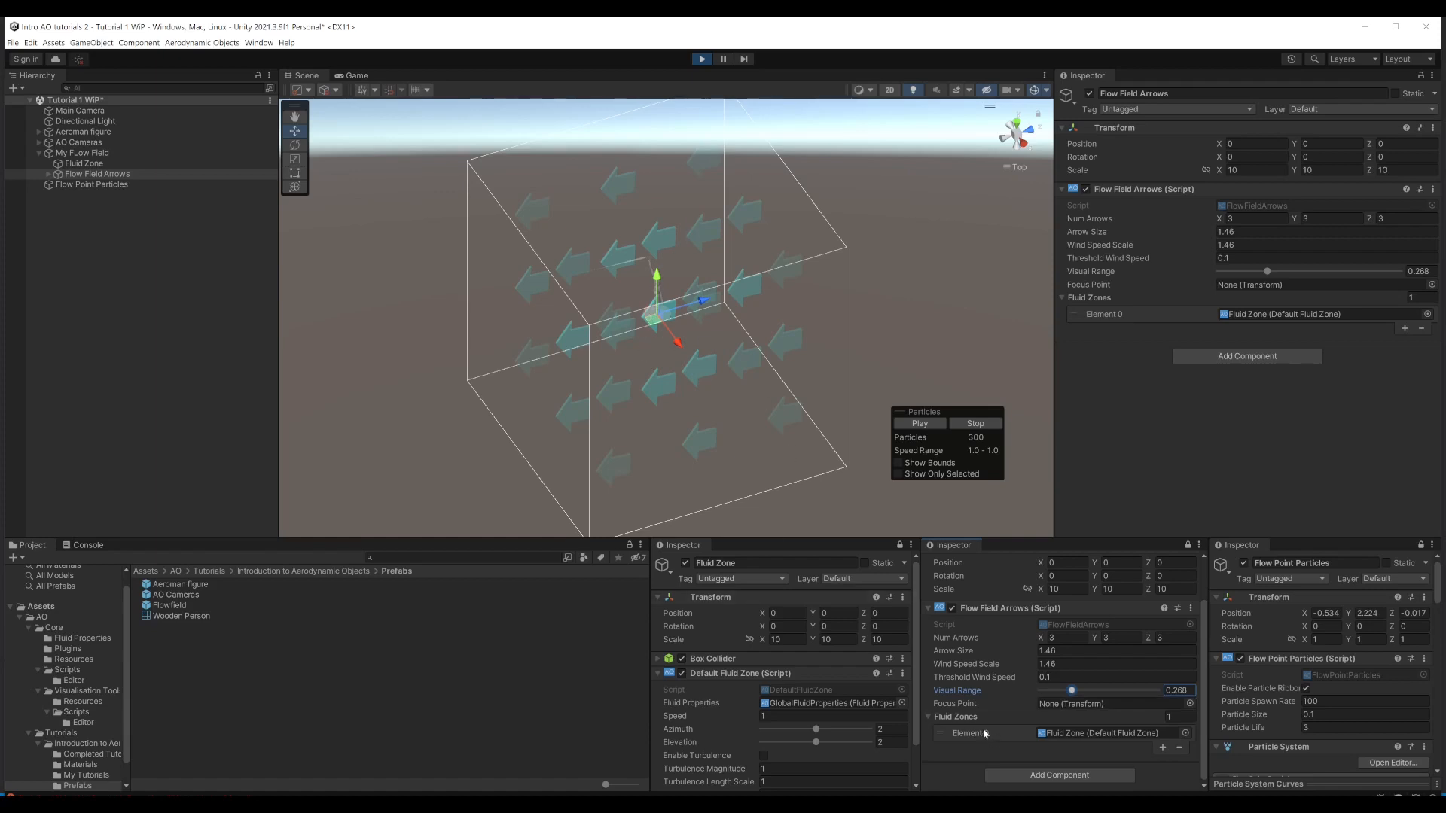
{"action": "mouse_move", "coordinate": [1070, 693]}
{"action": "left_mouse_down"}
{"action": "mouse_move", "coordinate": [1092, 694]}
{"action": "mouse_move", "coordinate": [1076, 695]}
{"action": "left_mouse_up"}
{"action": "left_click", "coordinate": [701, 58]}
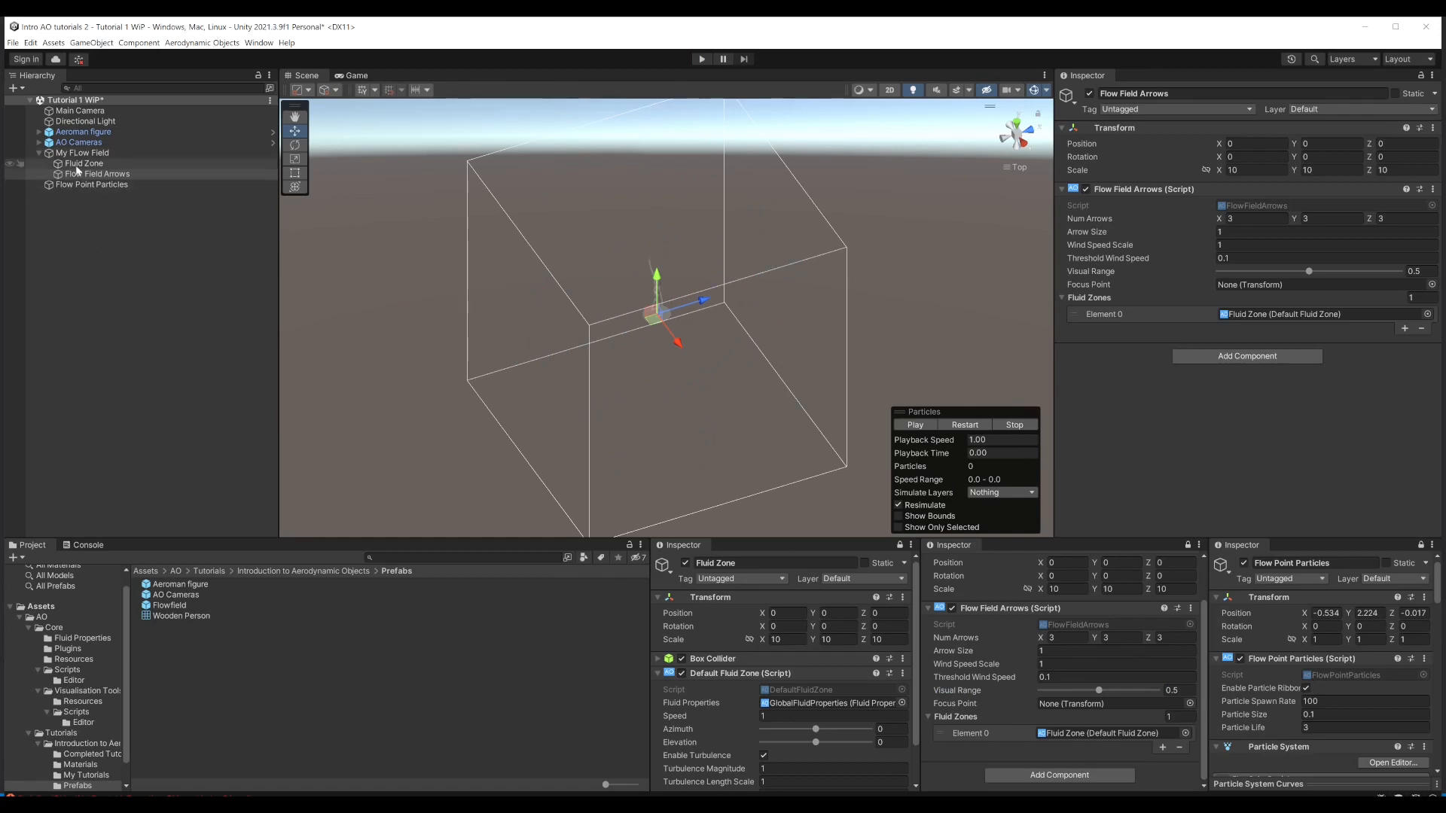
Step: Add an Aerodynamic Objects Flow Field Particles object as a child of My FLow Field and stop its particle preview
{"action": "left_click", "coordinate": [55, 155]}
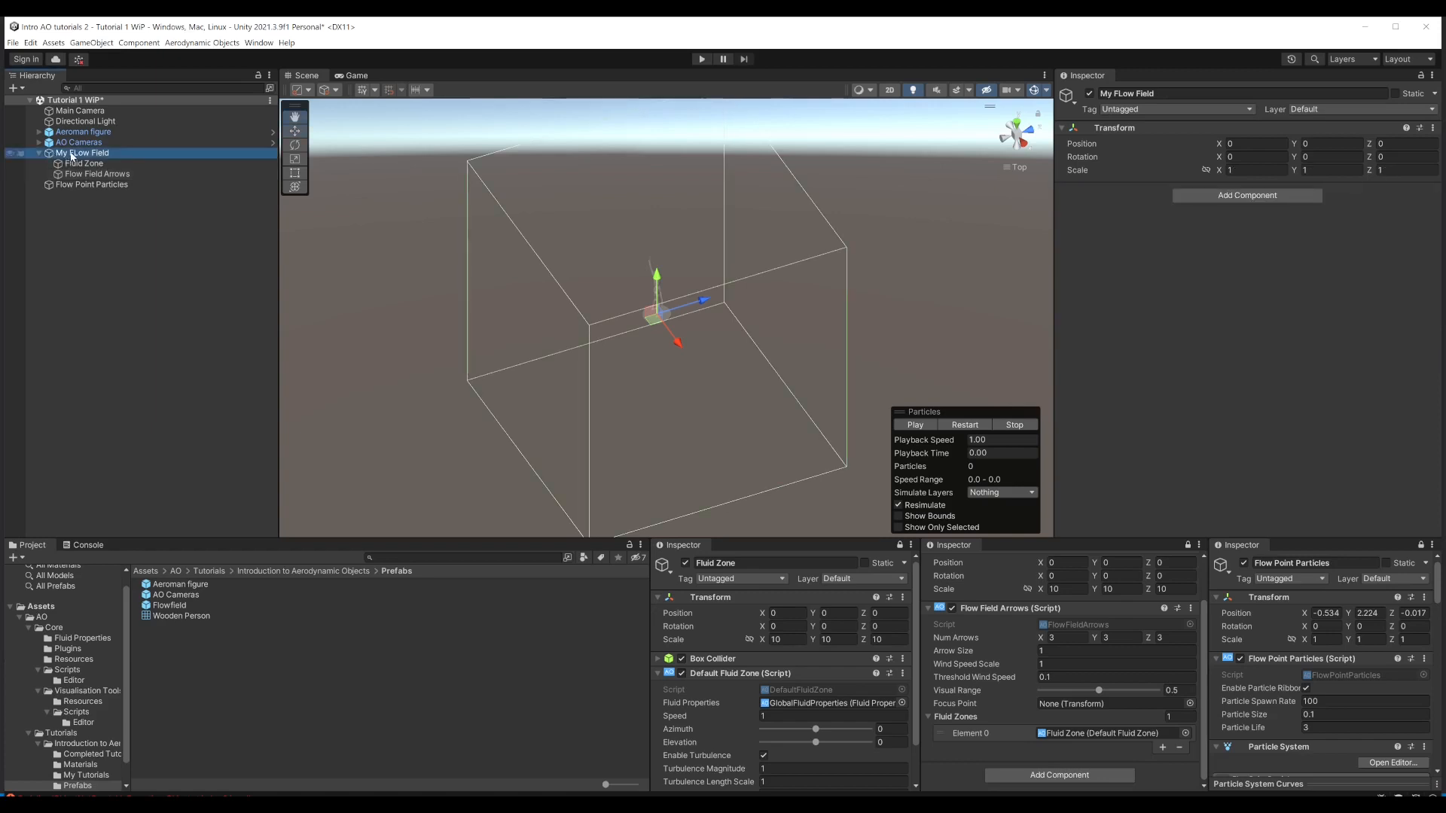
{"action": "right_click", "coordinate": [72, 155]}
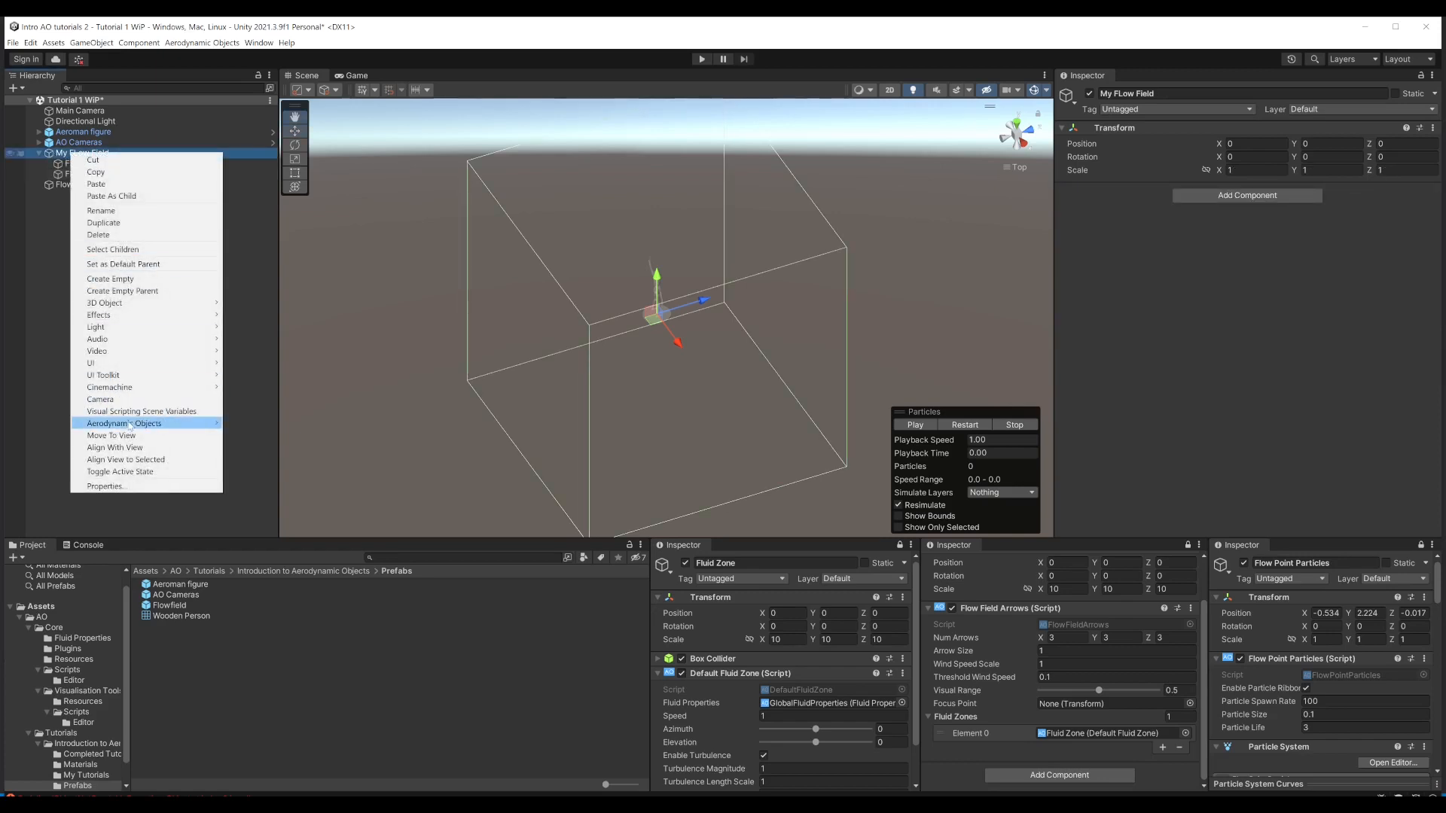
{"action": "mouse_move", "coordinate": [217, 426]}
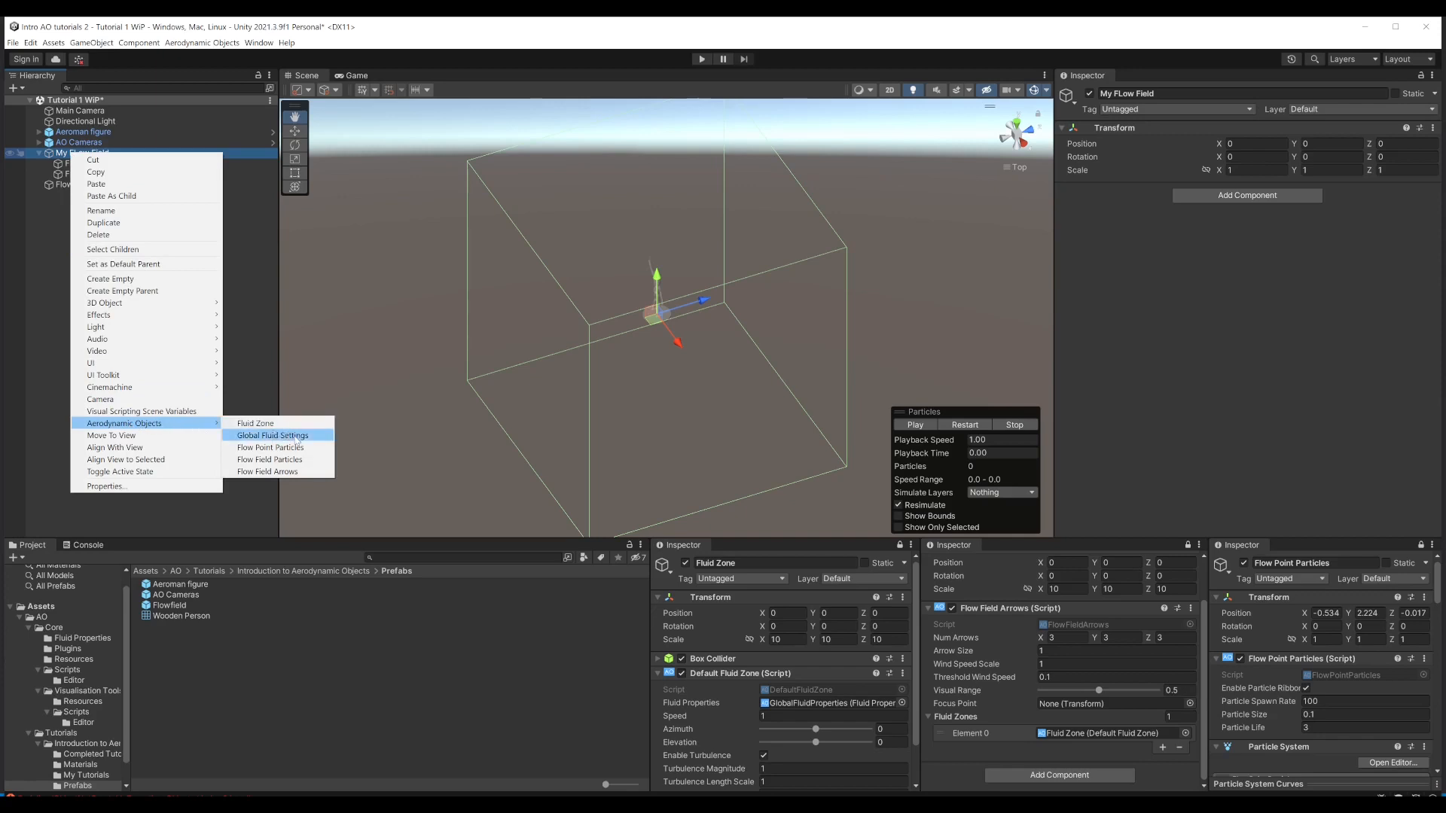
{"action": "left_click", "coordinate": [269, 459]}
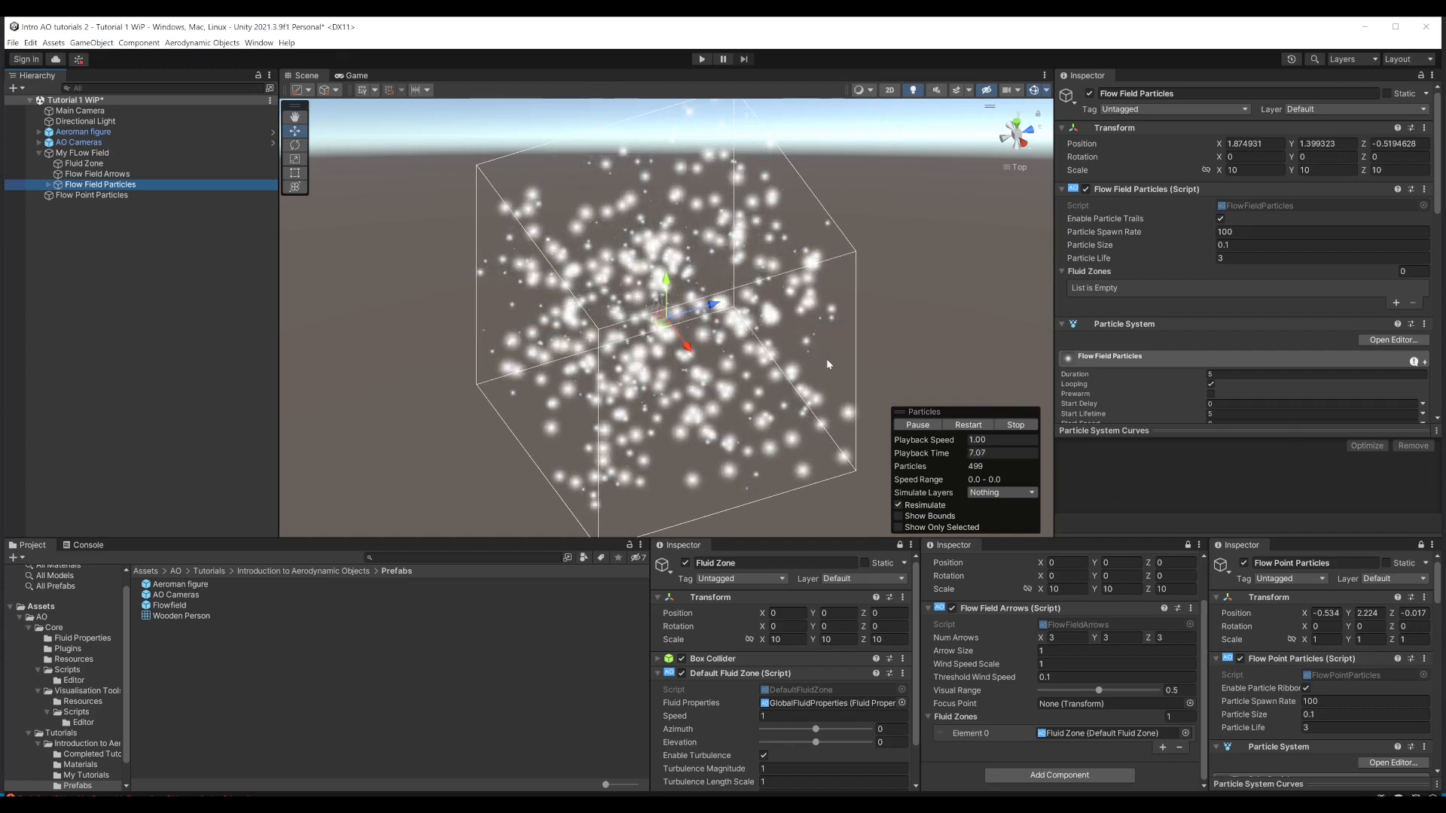
{"action": "left_click", "coordinate": [1016, 425]}
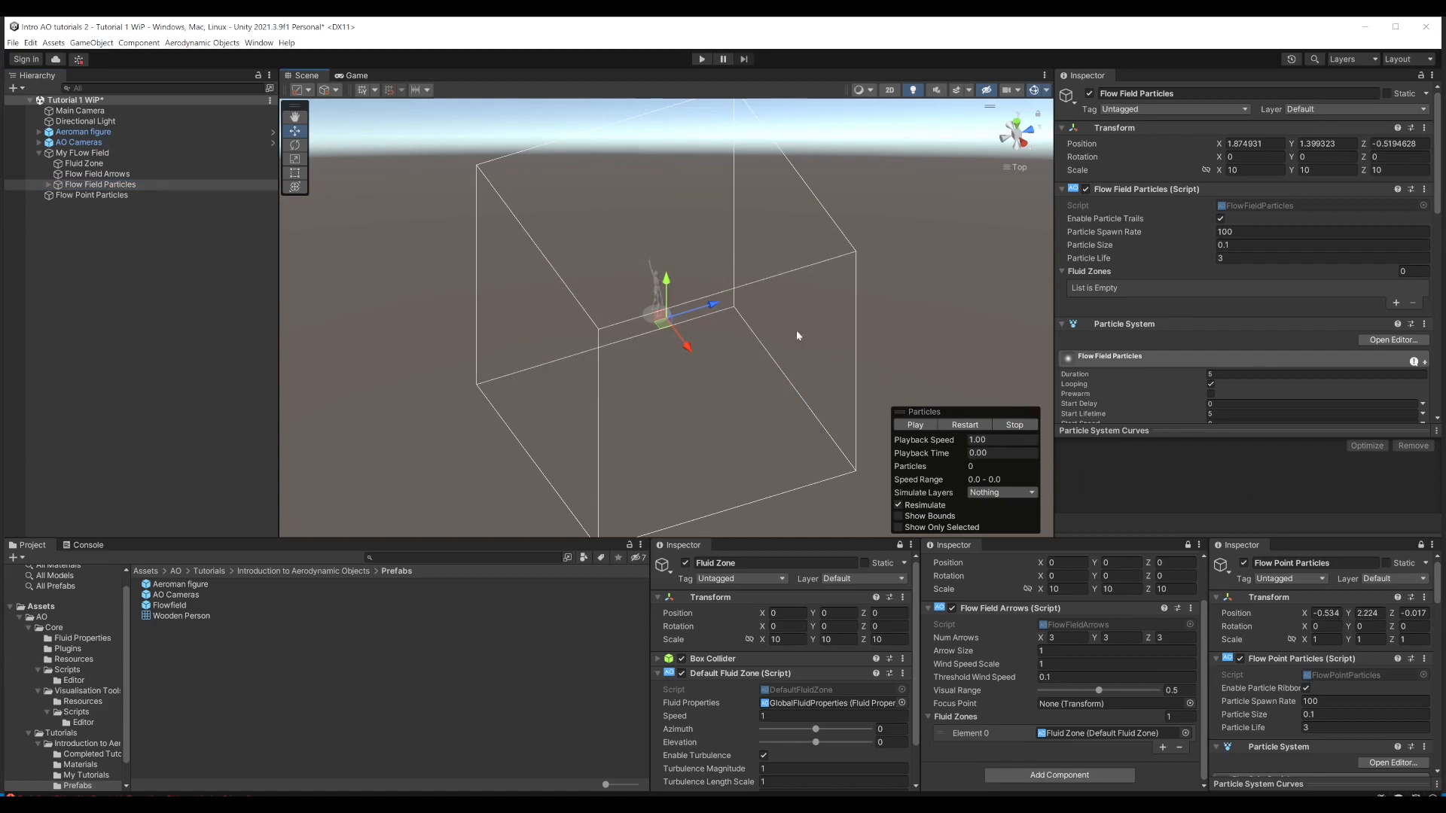
Step: Reset only the position of Flow Field Particles so its volume is centred on My FLow Field
{"action": "scroll", "coordinate": [798, 328], "scroll_direction": "up", "scroll_amount": 4}
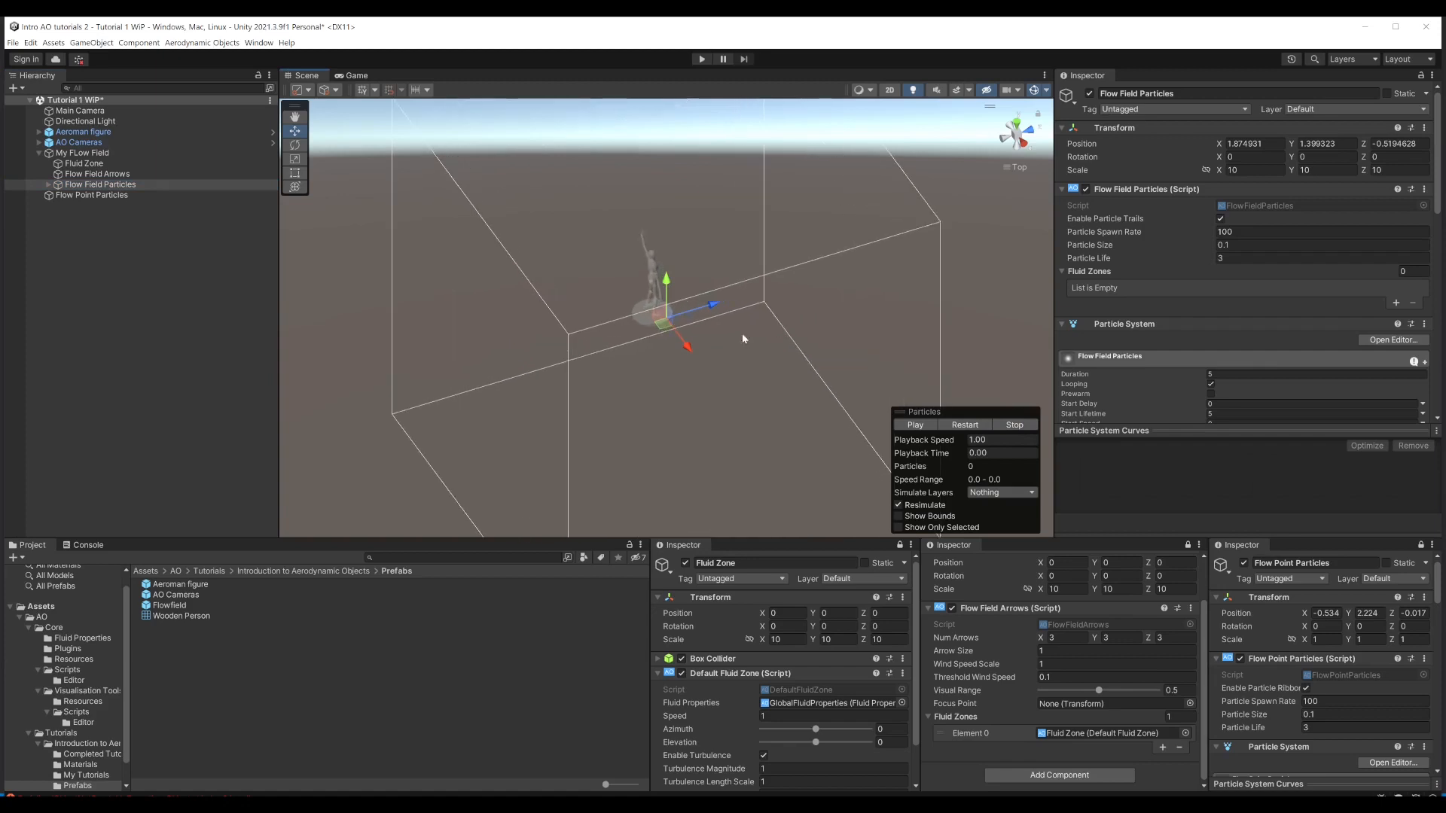
{"action": "left_click_drag", "start_coordinate": [695, 326], "coordinate": [750, 317], "text": "alt"}
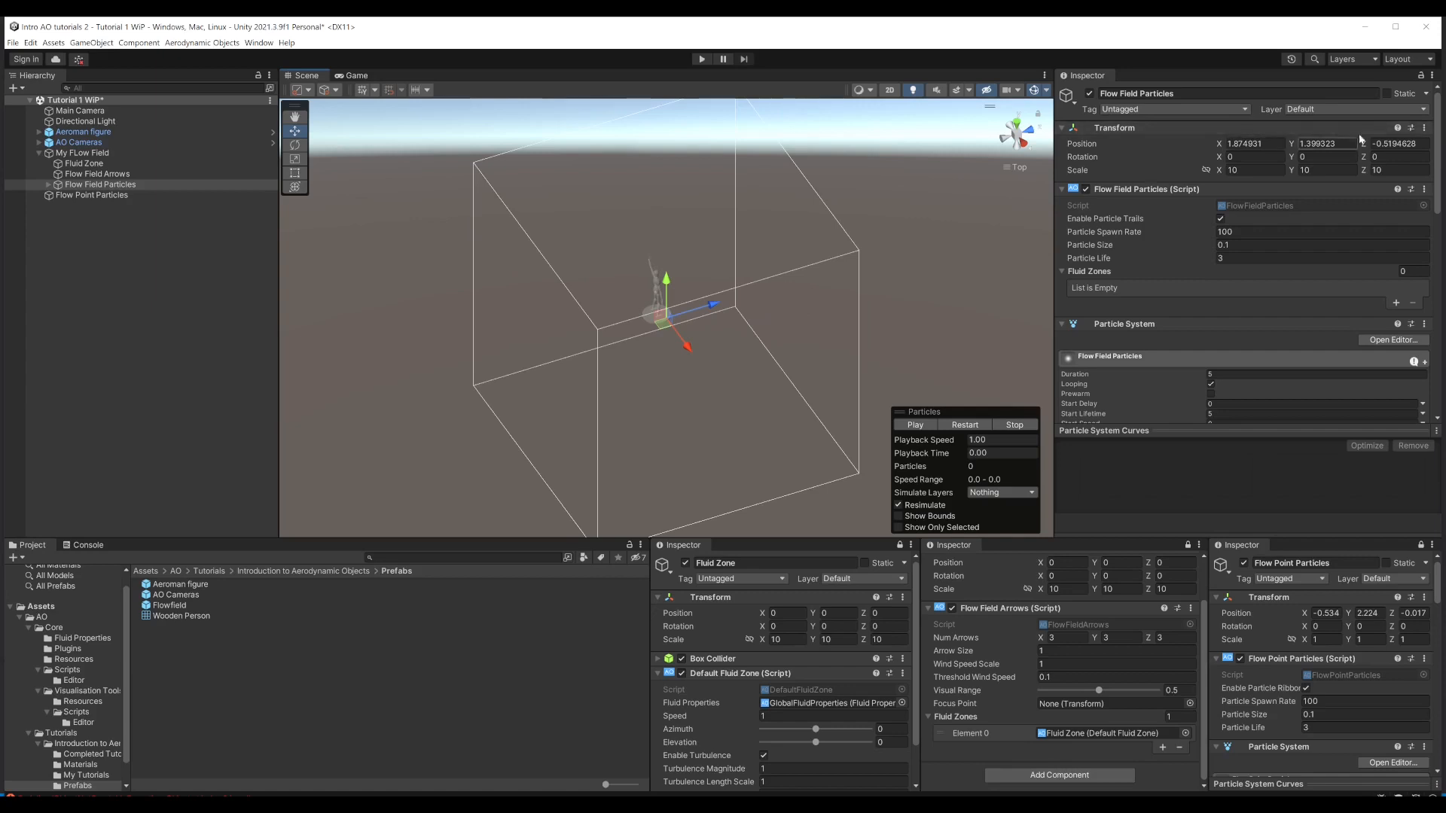
{"action": "left_click", "coordinate": [1424, 129]}
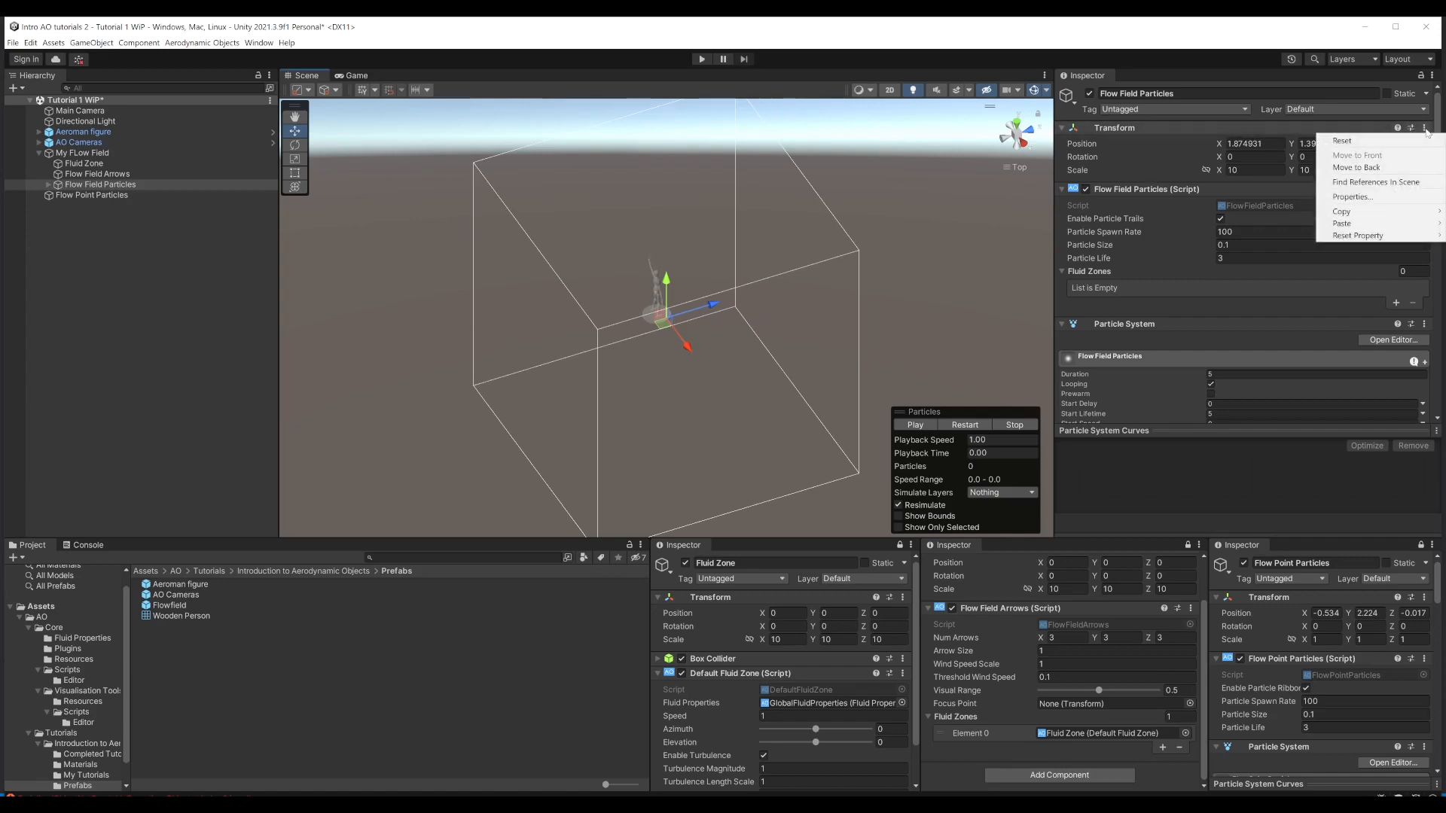
{"action": "mouse_move", "coordinate": [1348, 236]}
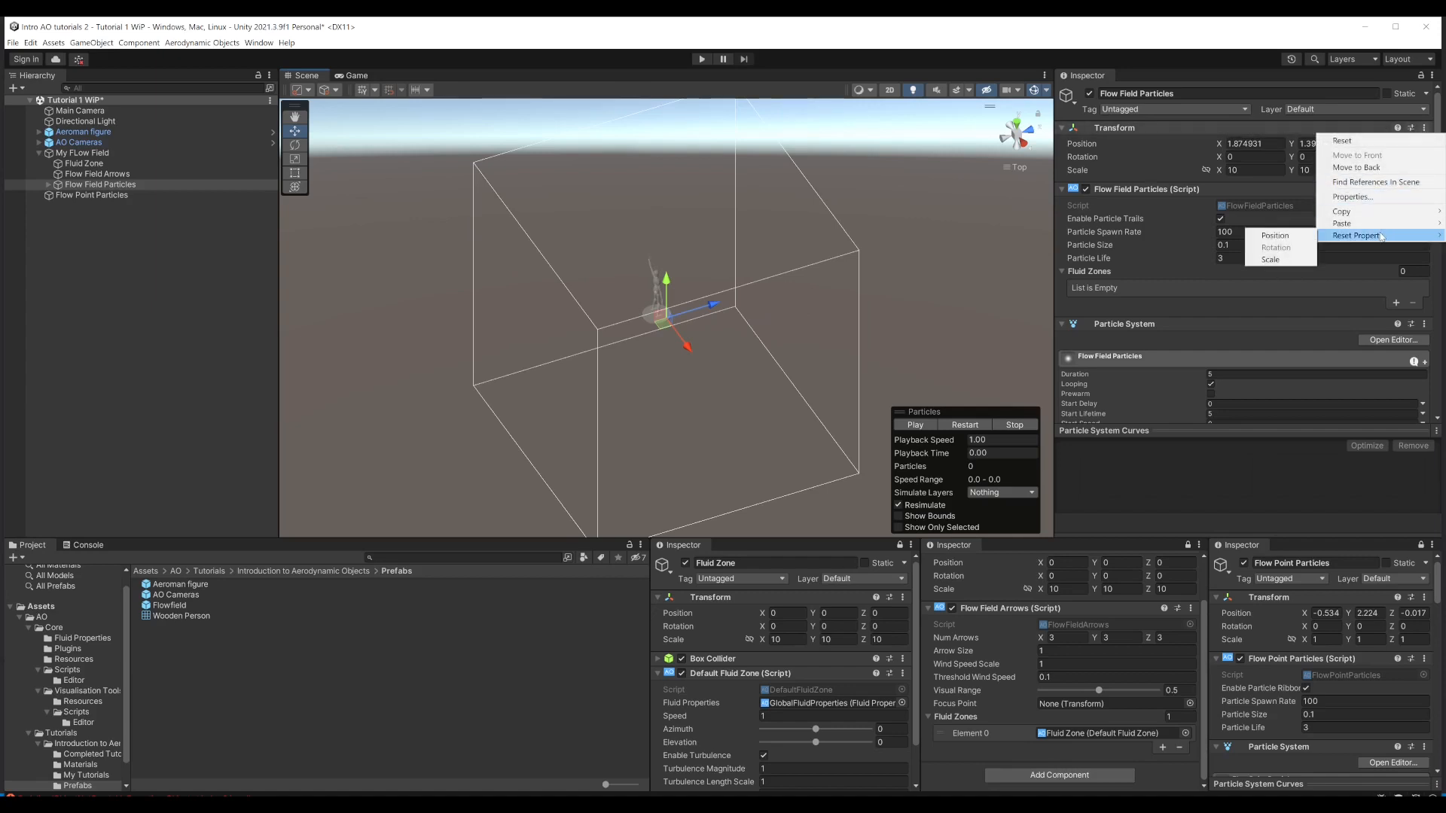
{"action": "left_click", "coordinate": [1274, 236]}
{"action": "left_click_drag", "start_coordinate": [677, 309], "coordinate": [730, 281], "text": "alt"}
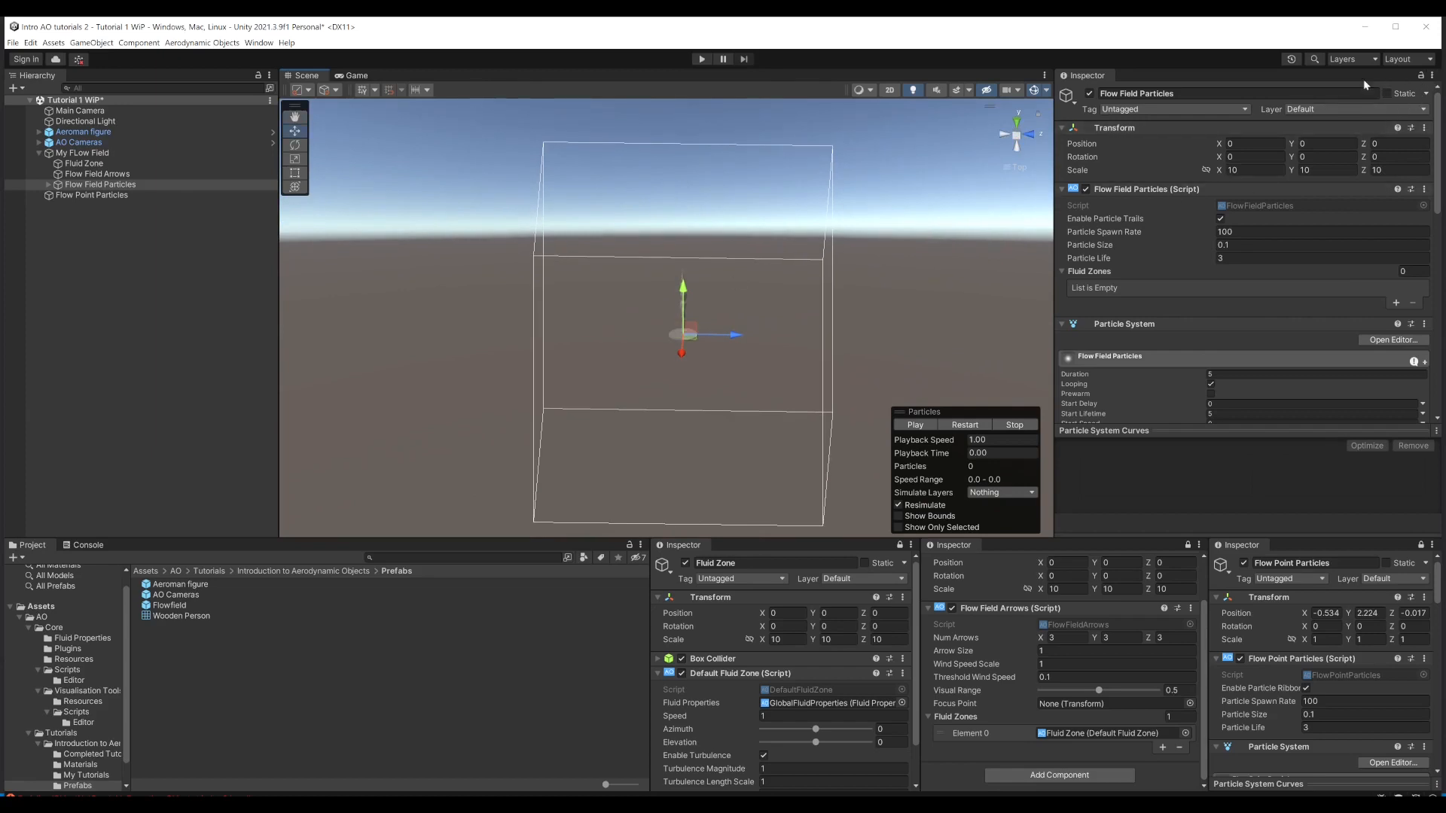
Step: Add another Inspector for Flow Field Particles, dock it beyond the Flow Point Particles Inspector, and adjust the Inspector widths
{"action": "left_click", "coordinate": [1432, 75]}
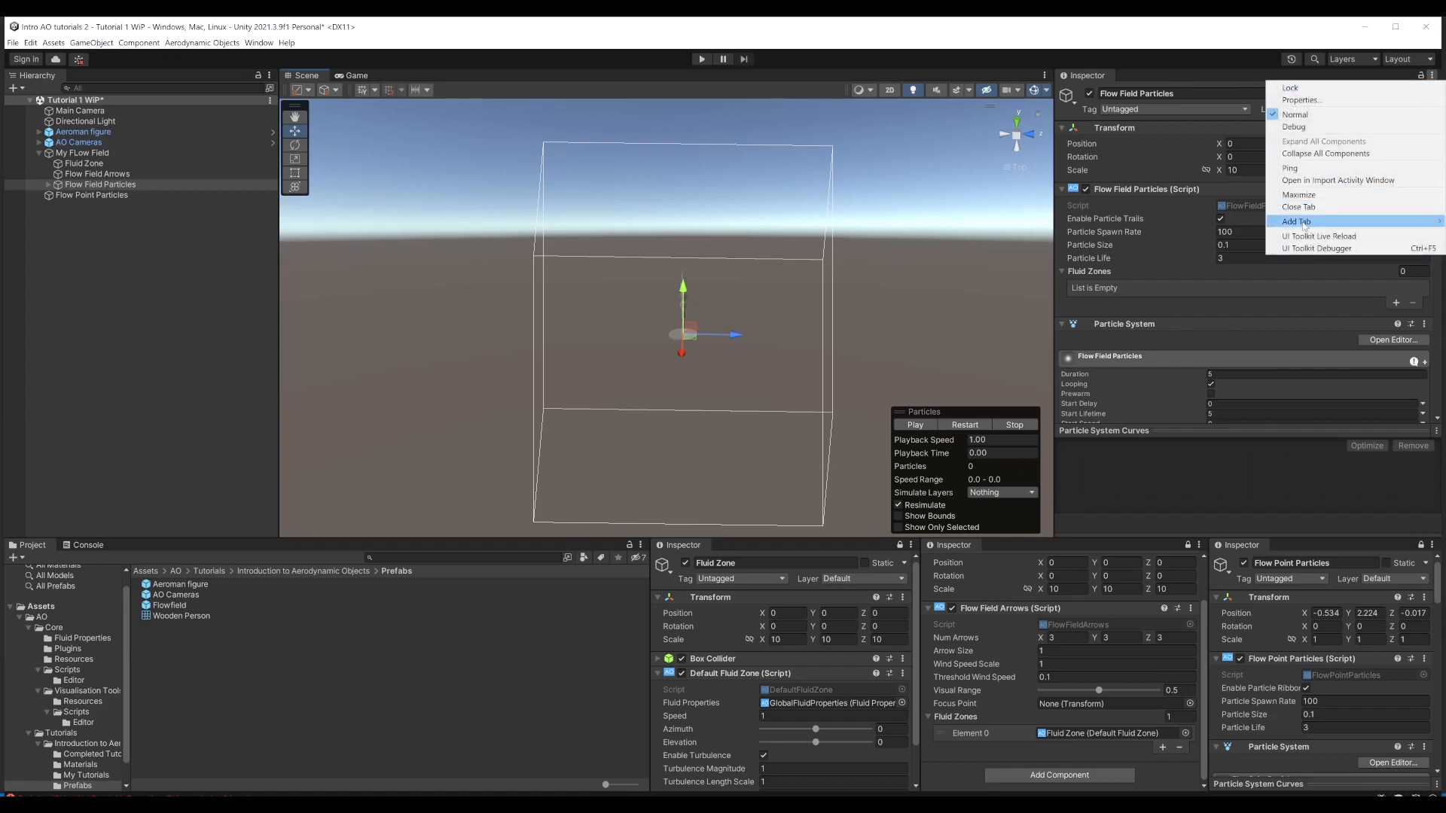
{"action": "mouse_move", "coordinate": [1295, 222]}
{"action": "left_click", "coordinate": [1220, 245]}
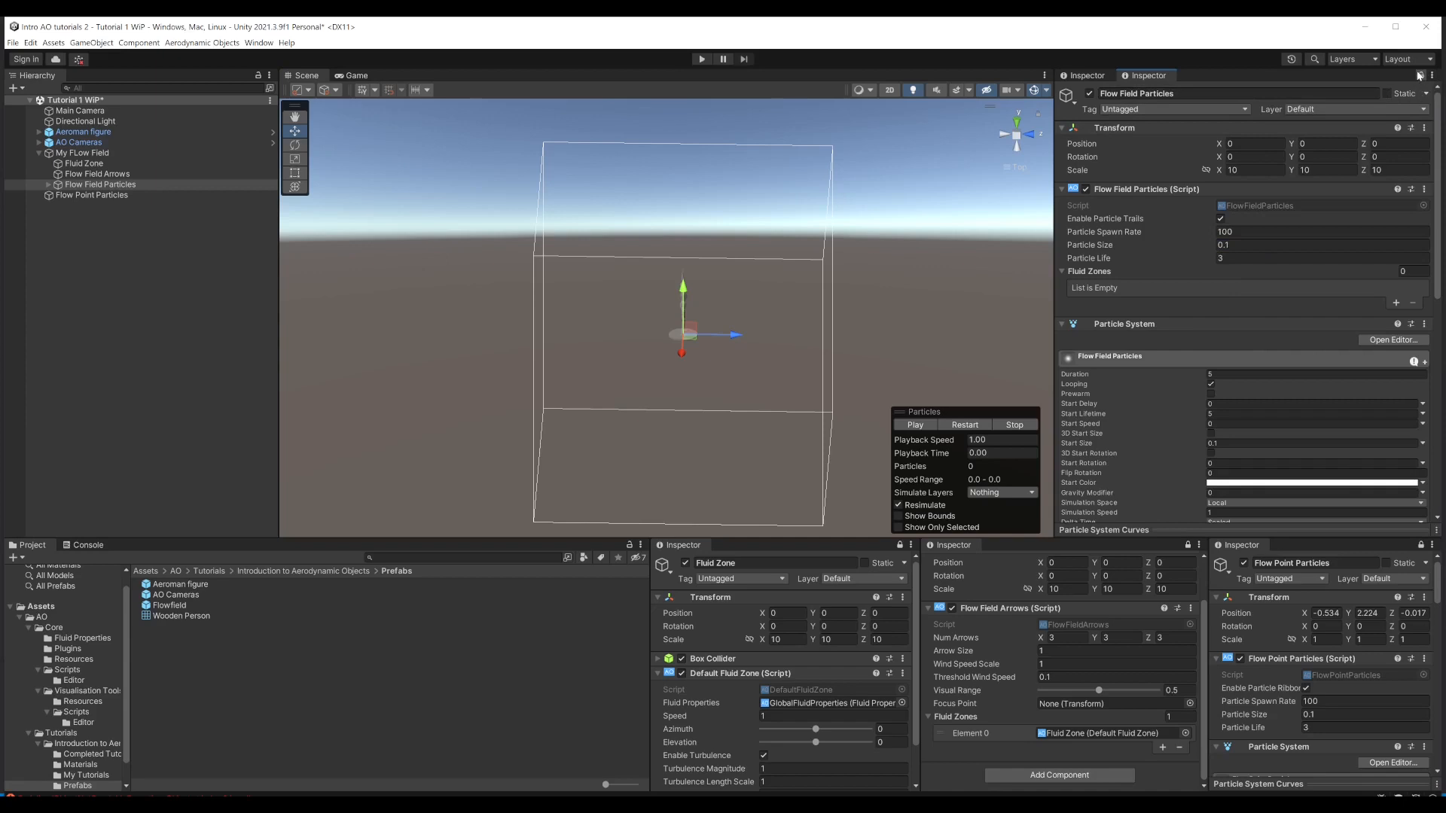
{"action": "left_click_drag", "start_coordinate": [1142, 77], "coordinate": [1208, 608]}
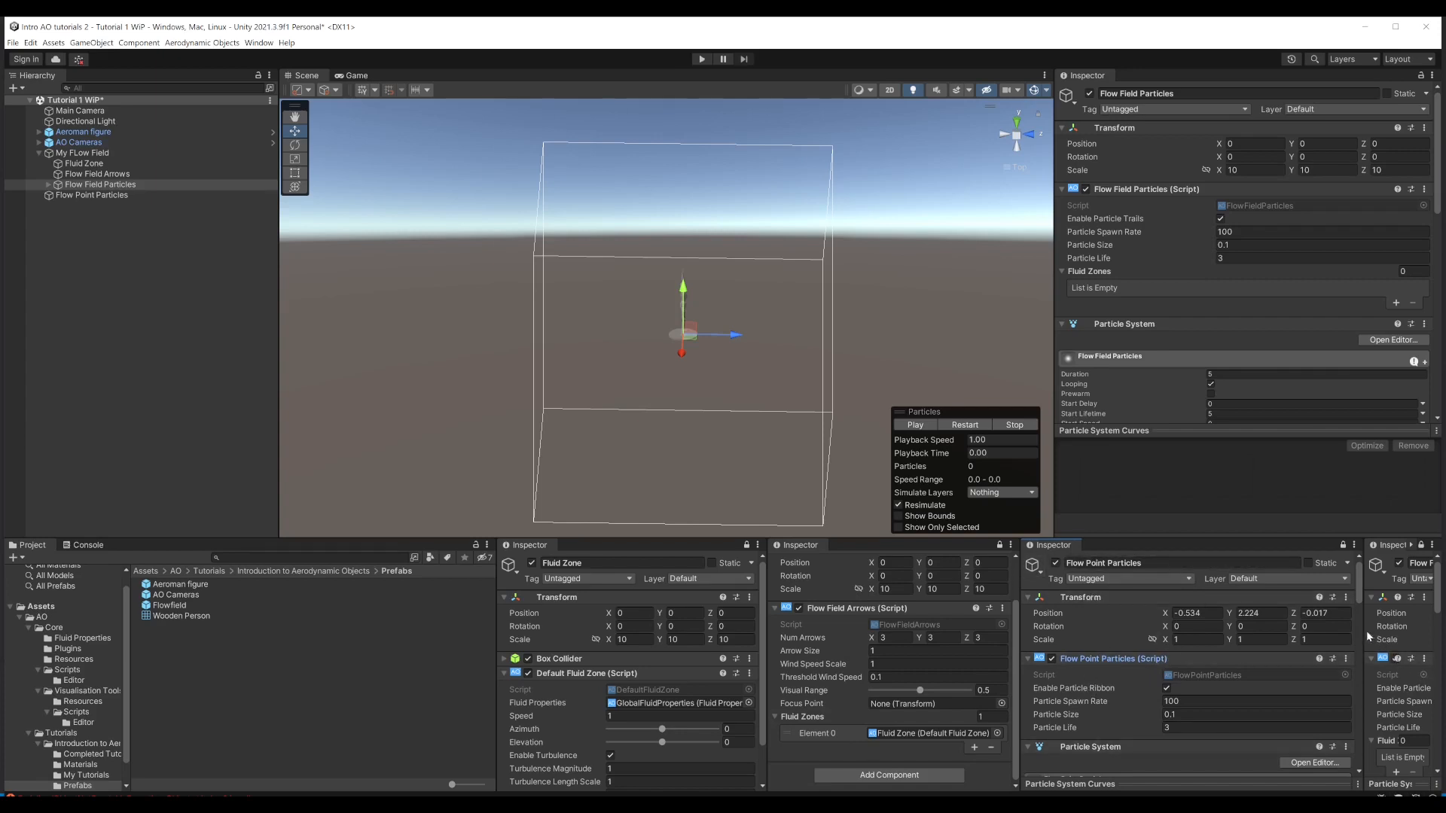
{"action": "left_click_drag", "start_coordinate": [1368, 636], "coordinate": [1223, 627]}
{"action": "left_click_drag", "start_coordinate": [1021, 630], "coordinate": [983, 635]}
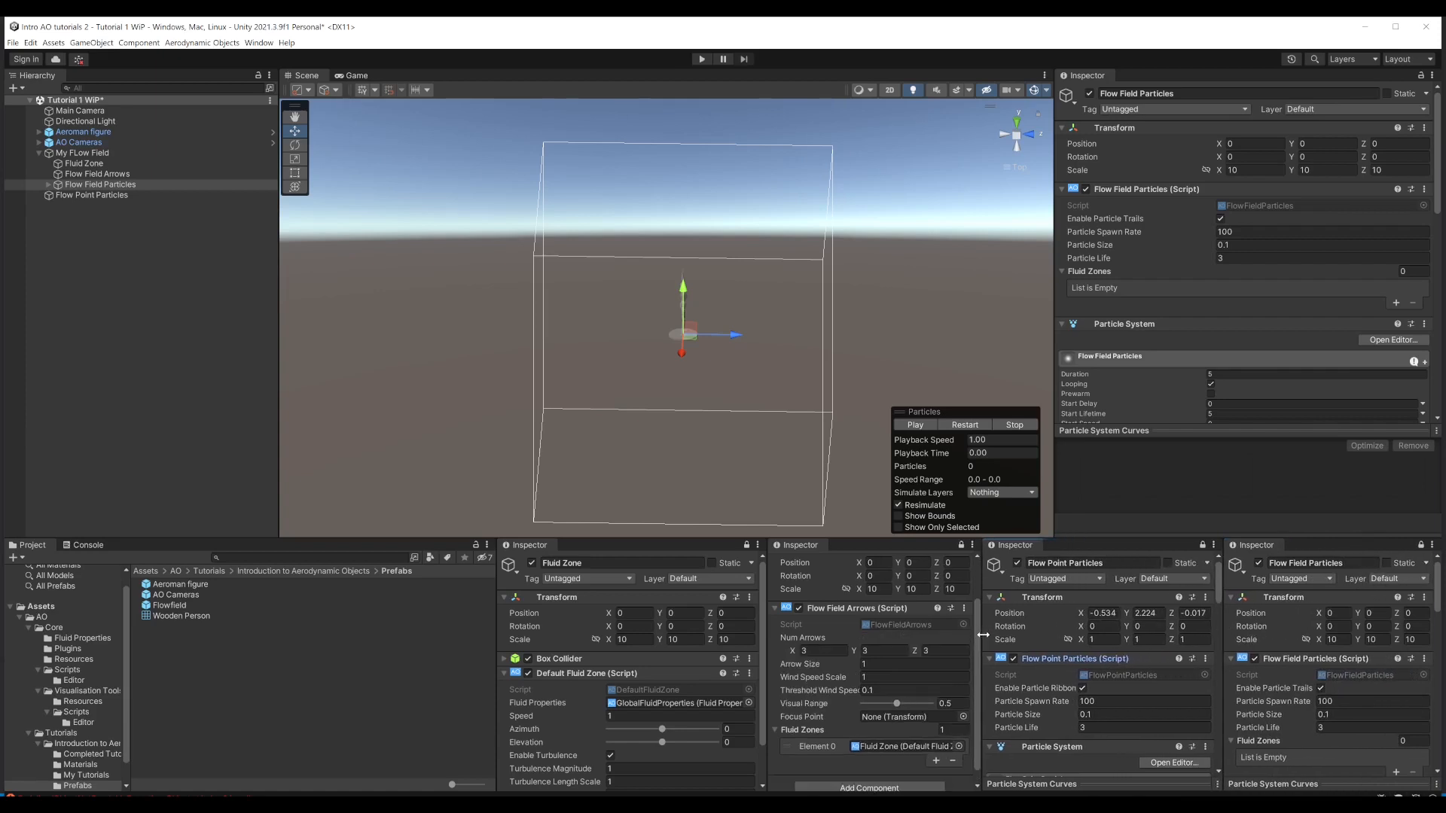
Step: Deactivate the Flow Field Arrows and Flow Point Particles objects and start Play mode
{"action": "left_click", "coordinate": [798, 608]}
{"action": "scroll", "coordinate": [836, 621], "scroll_direction": "up", "scroll_amount": 2}
{"action": "left_click", "coordinate": [803, 563]}
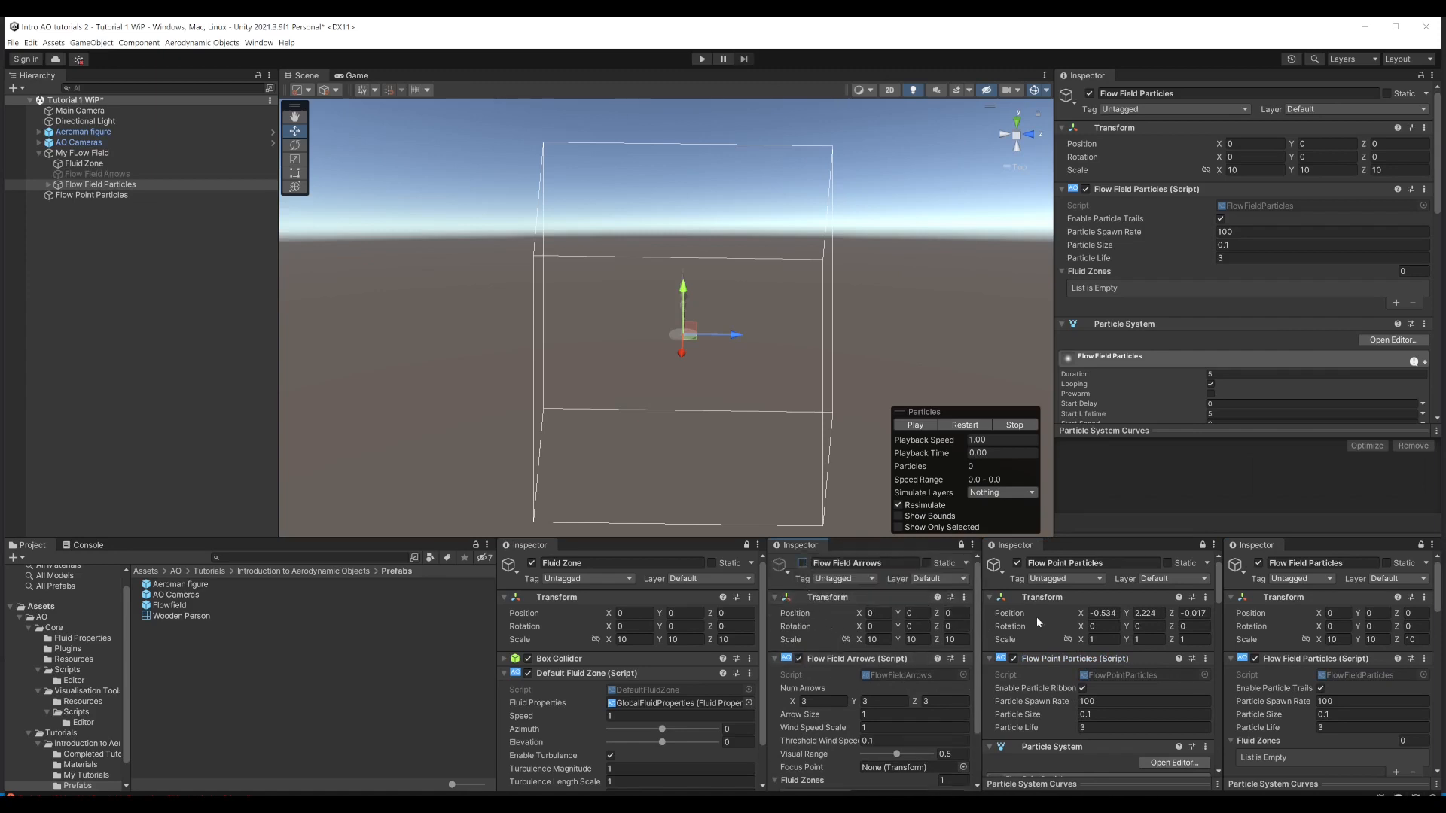
{"action": "left_click", "coordinate": [1018, 564]}
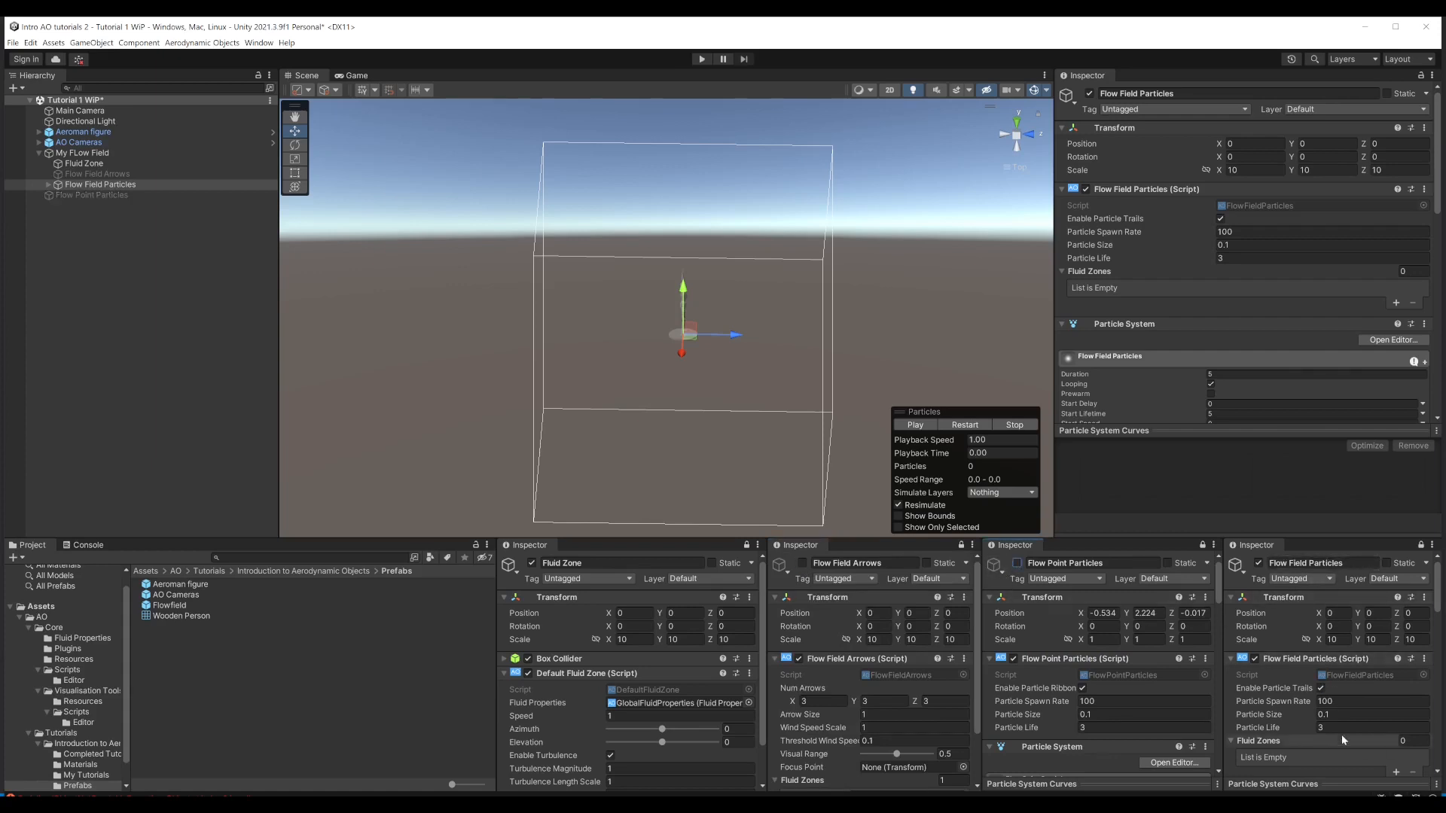
{"action": "left_click", "coordinate": [702, 59]}
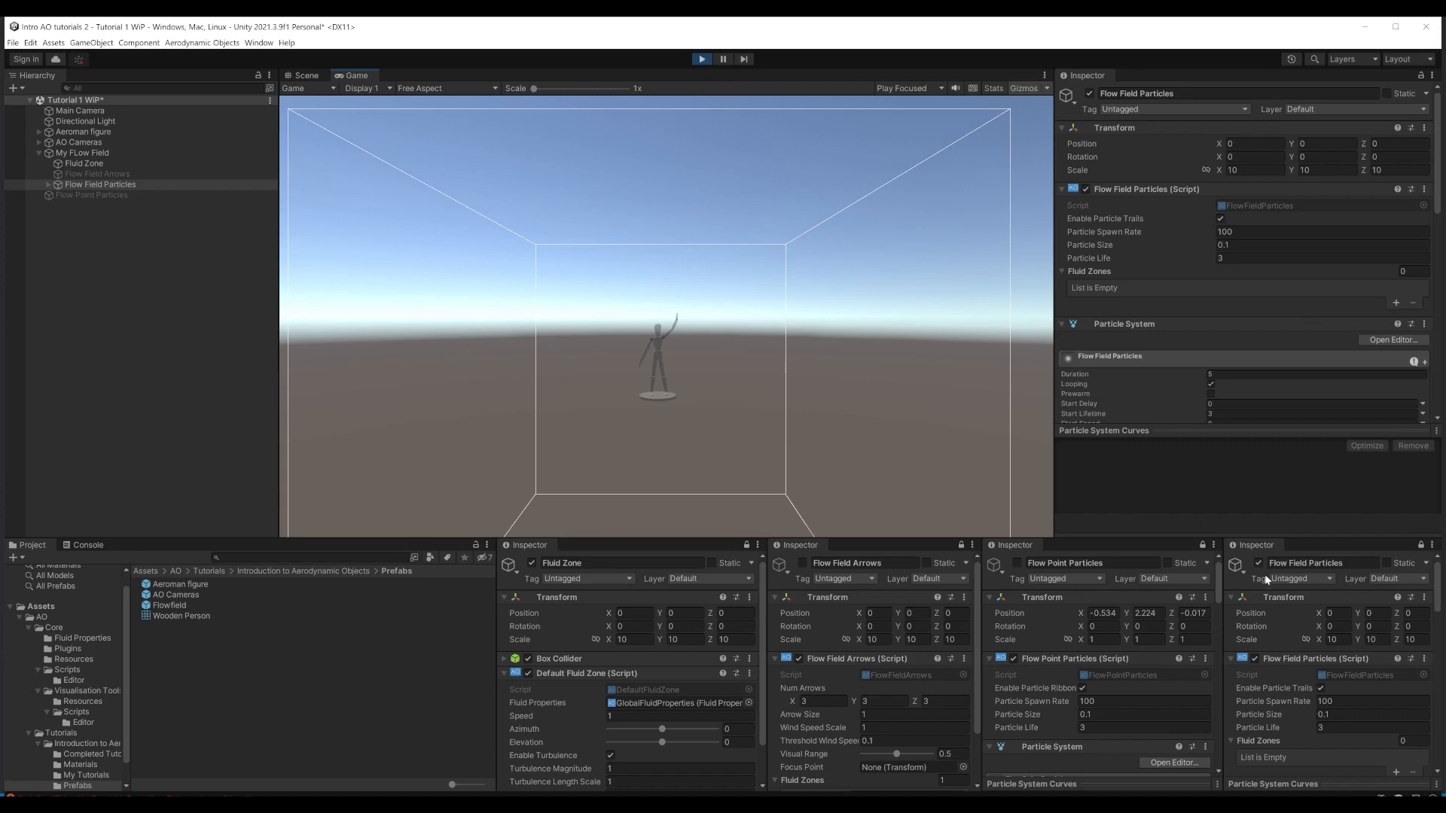
Step: Stop Play mode and add the Fluid Zone object as an element of the Flow Field Particles script's Fluid Zones list
{"action": "left_click", "coordinate": [703, 59]}
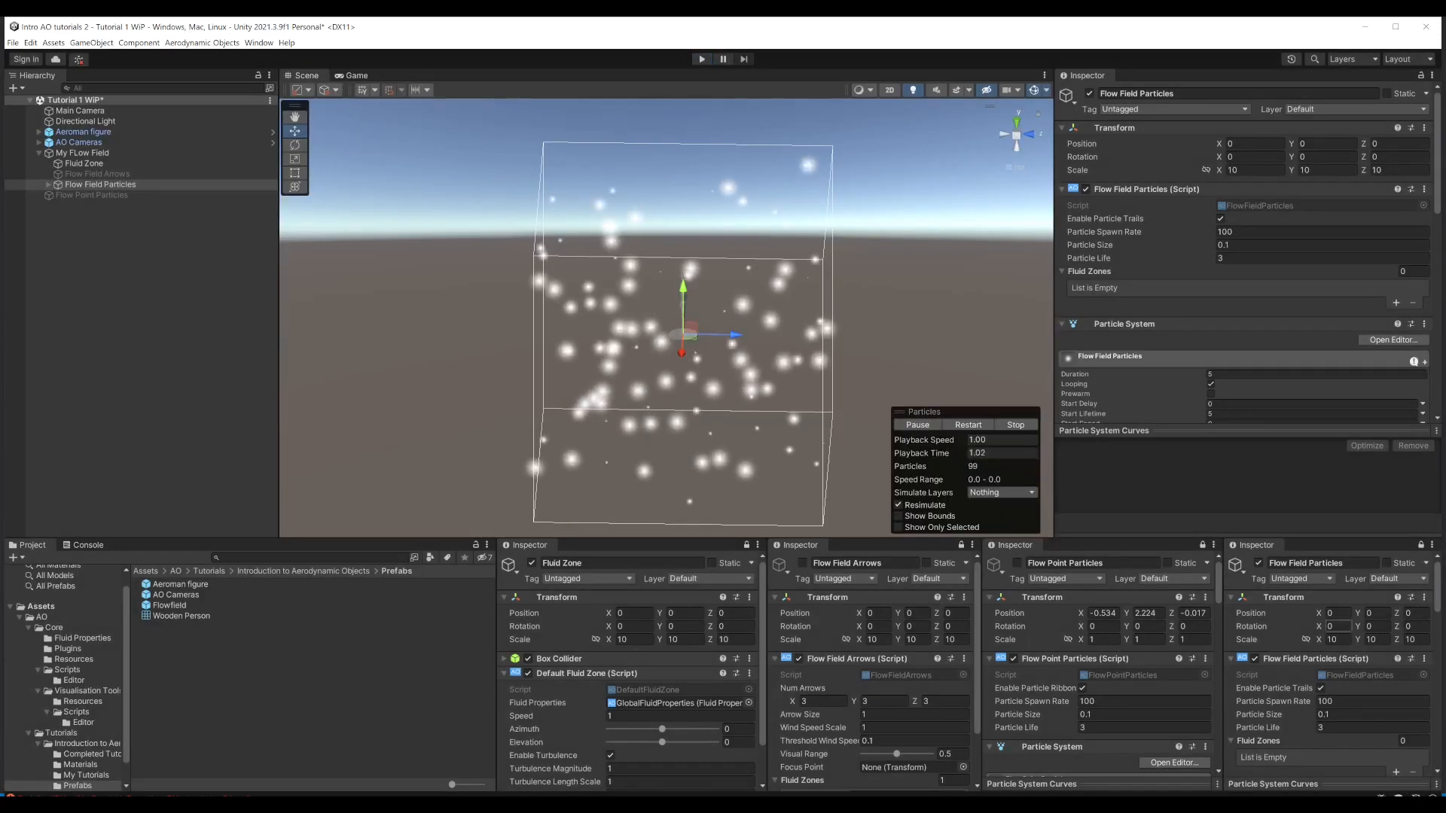
{"action": "scroll", "coordinate": [1325, 587], "scroll_direction": "down", "scroll_amount": 2}
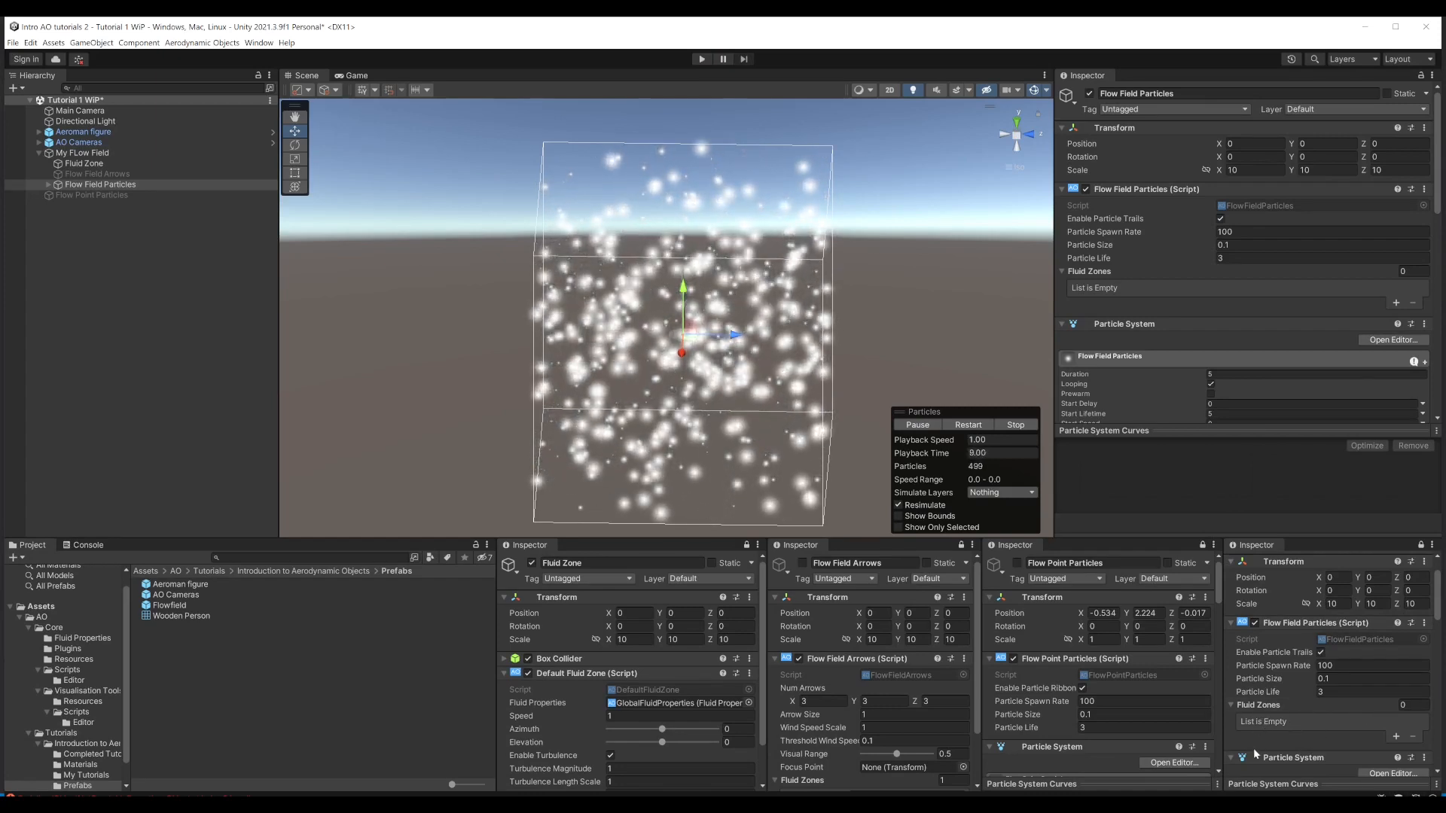
{"action": "left_click", "coordinate": [1396, 737]}
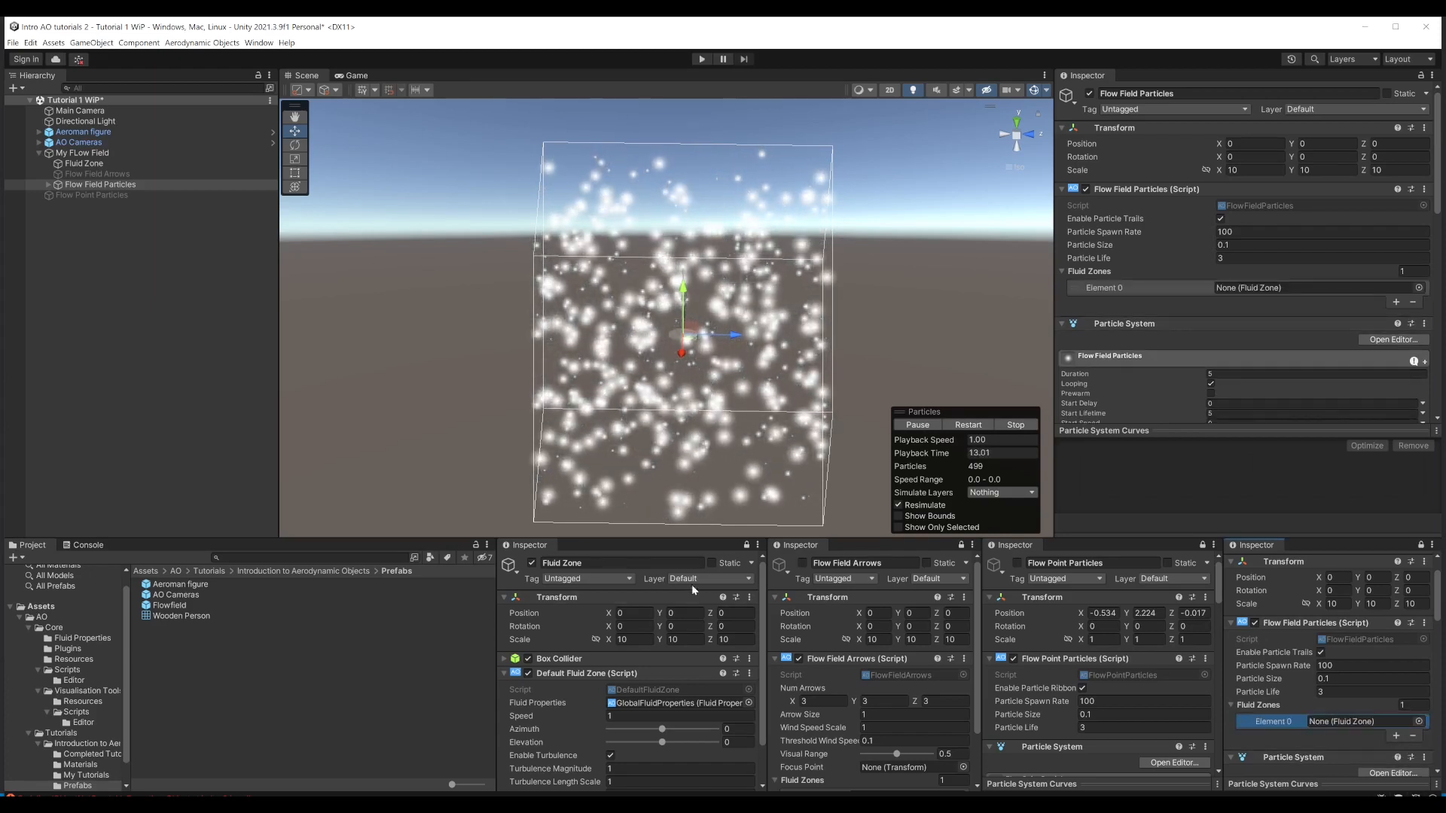
{"action": "left_click_drag", "start_coordinate": [79, 164], "coordinate": [1345, 723]}
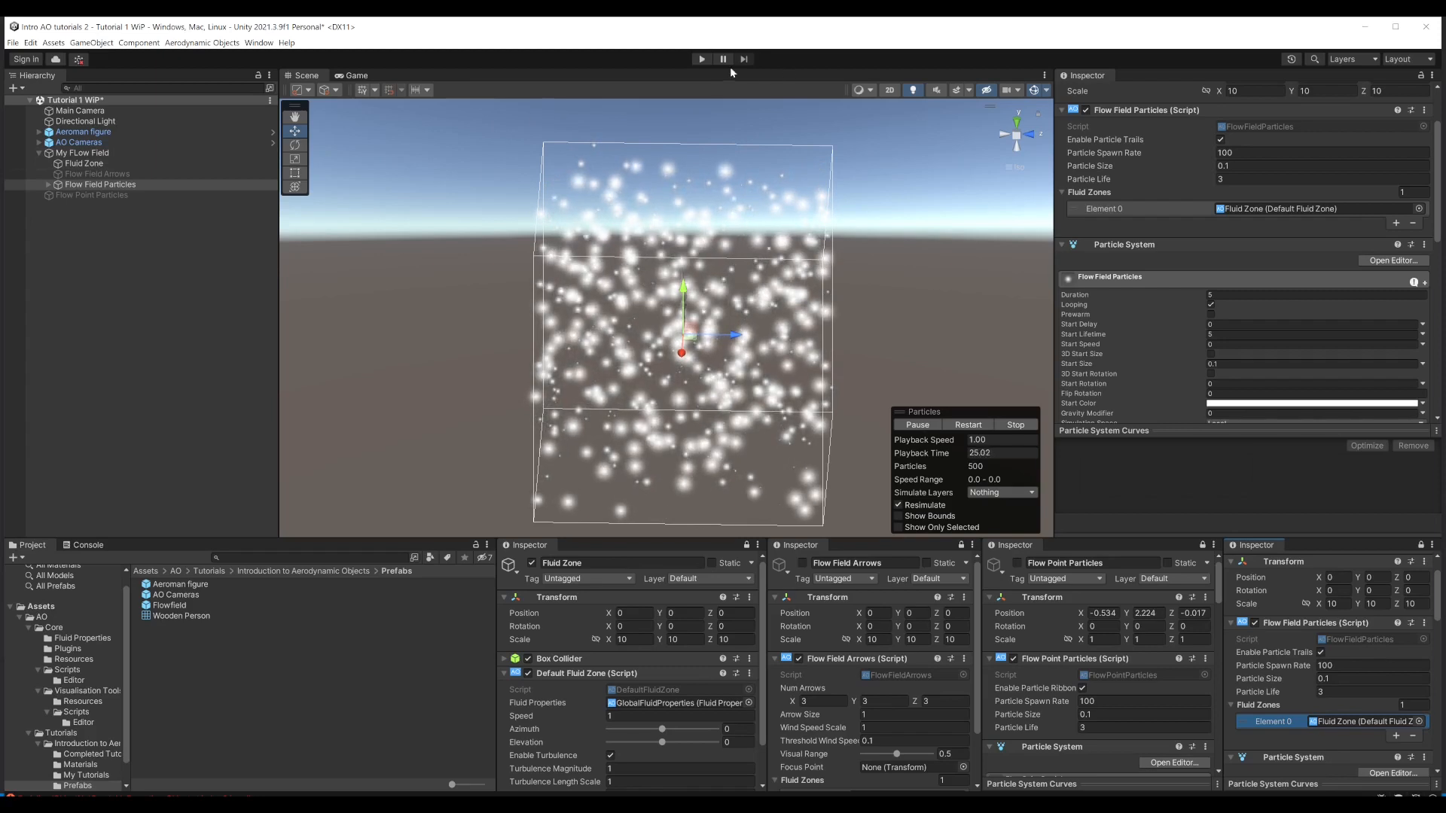
Step: Run the scene with turbulence disabled on the Fluid Zone and examine the particle flow in an orthographic right-side Scene view
{"action": "left_click", "coordinate": [701, 60]}
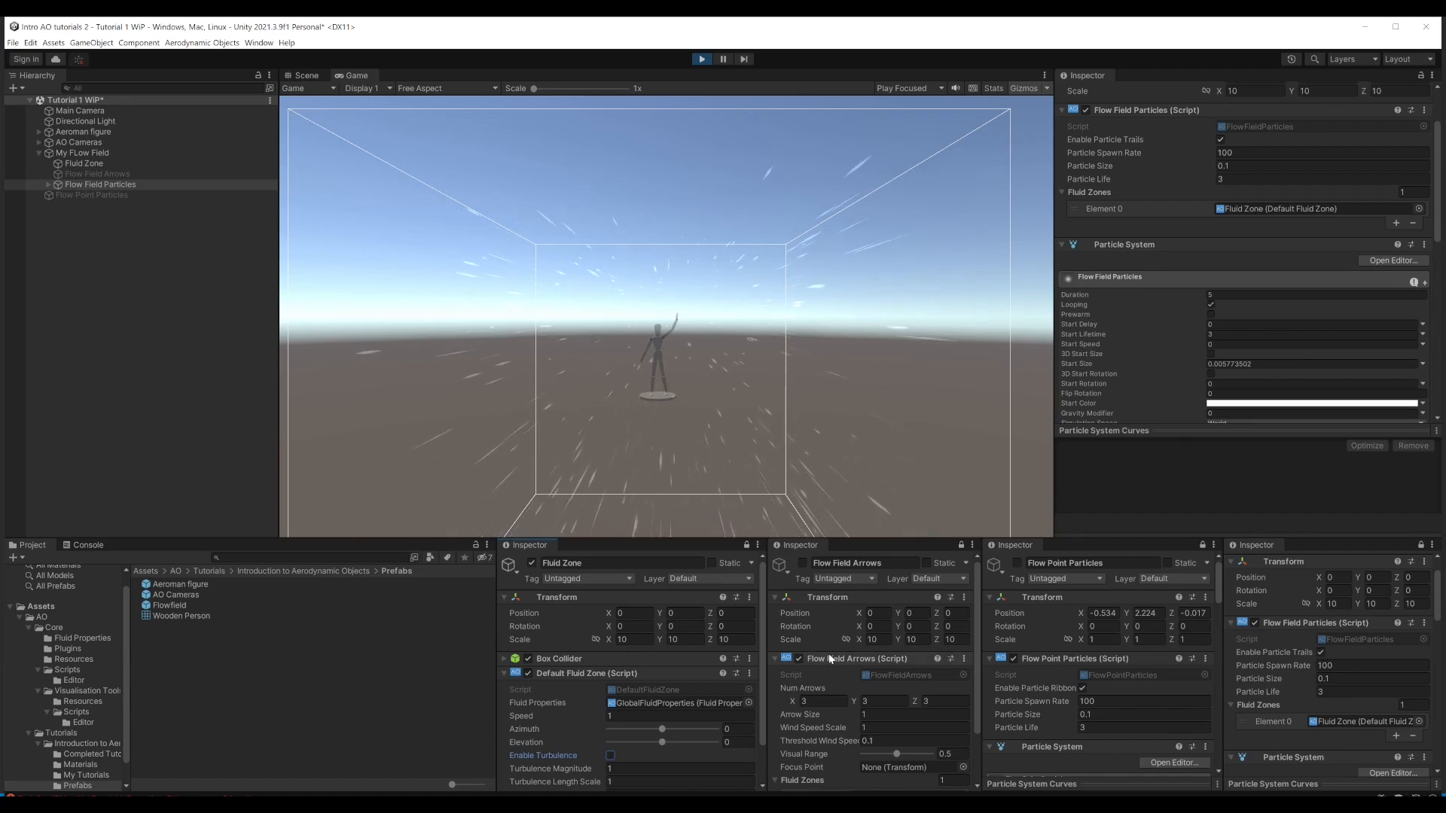
{"action": "left_click", "coordinate": [307, 75]}
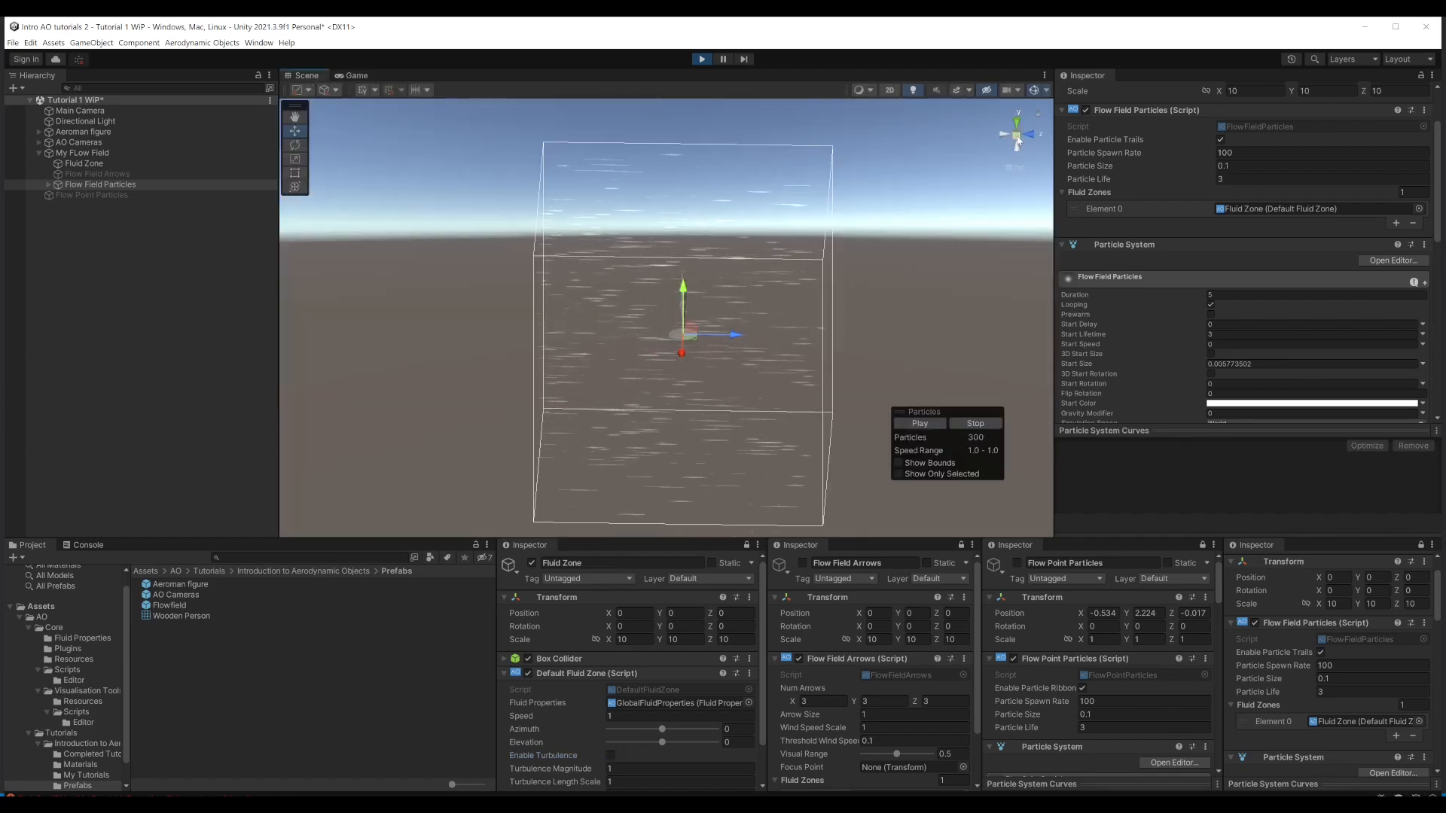
{"action": "left_click", "coordinate": [1016, 167]}
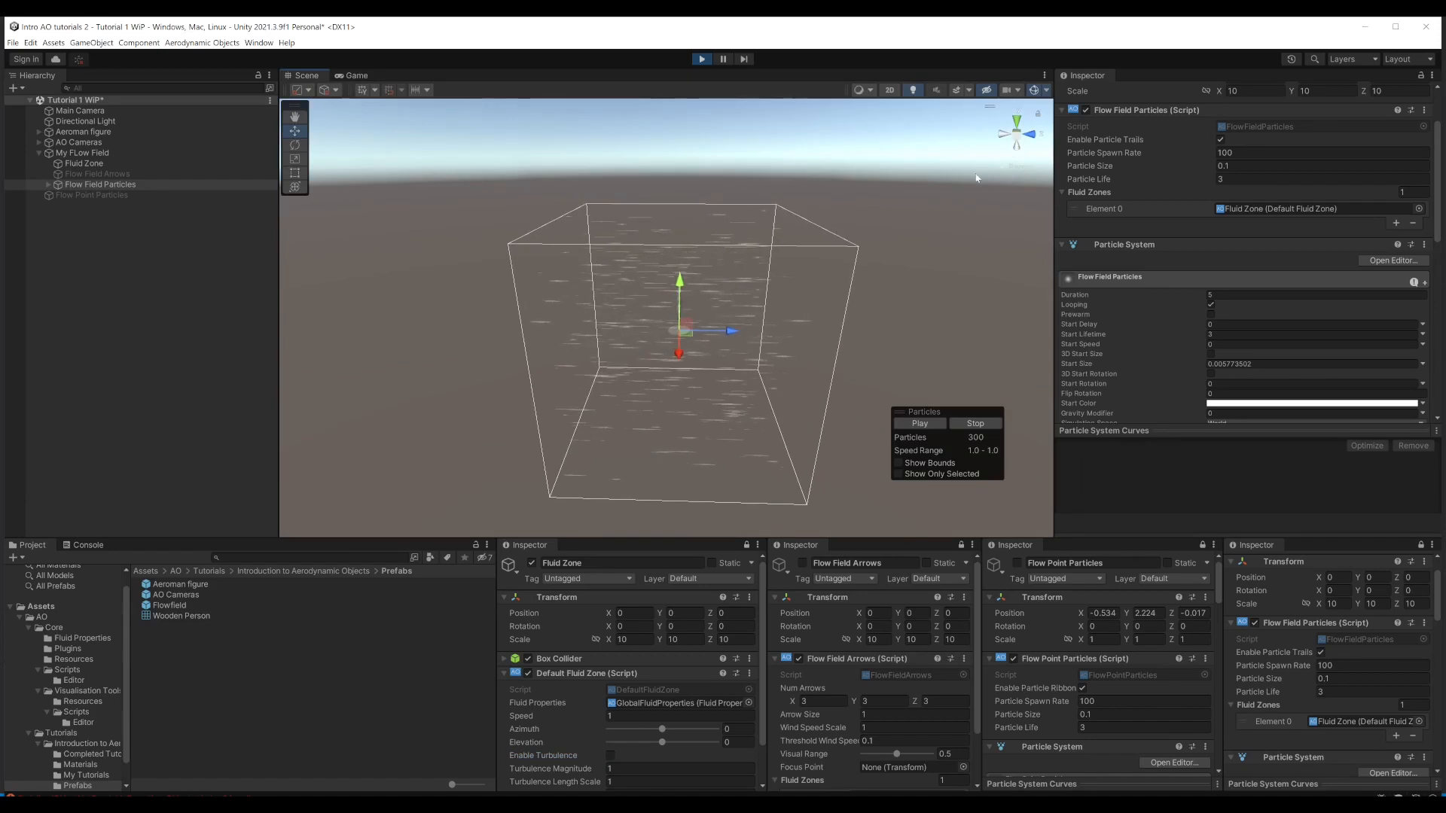
{"action": "left_click", "coordinate": [1030, 140]}
{"action": "left_click", "coordinate": [1000, 134]}
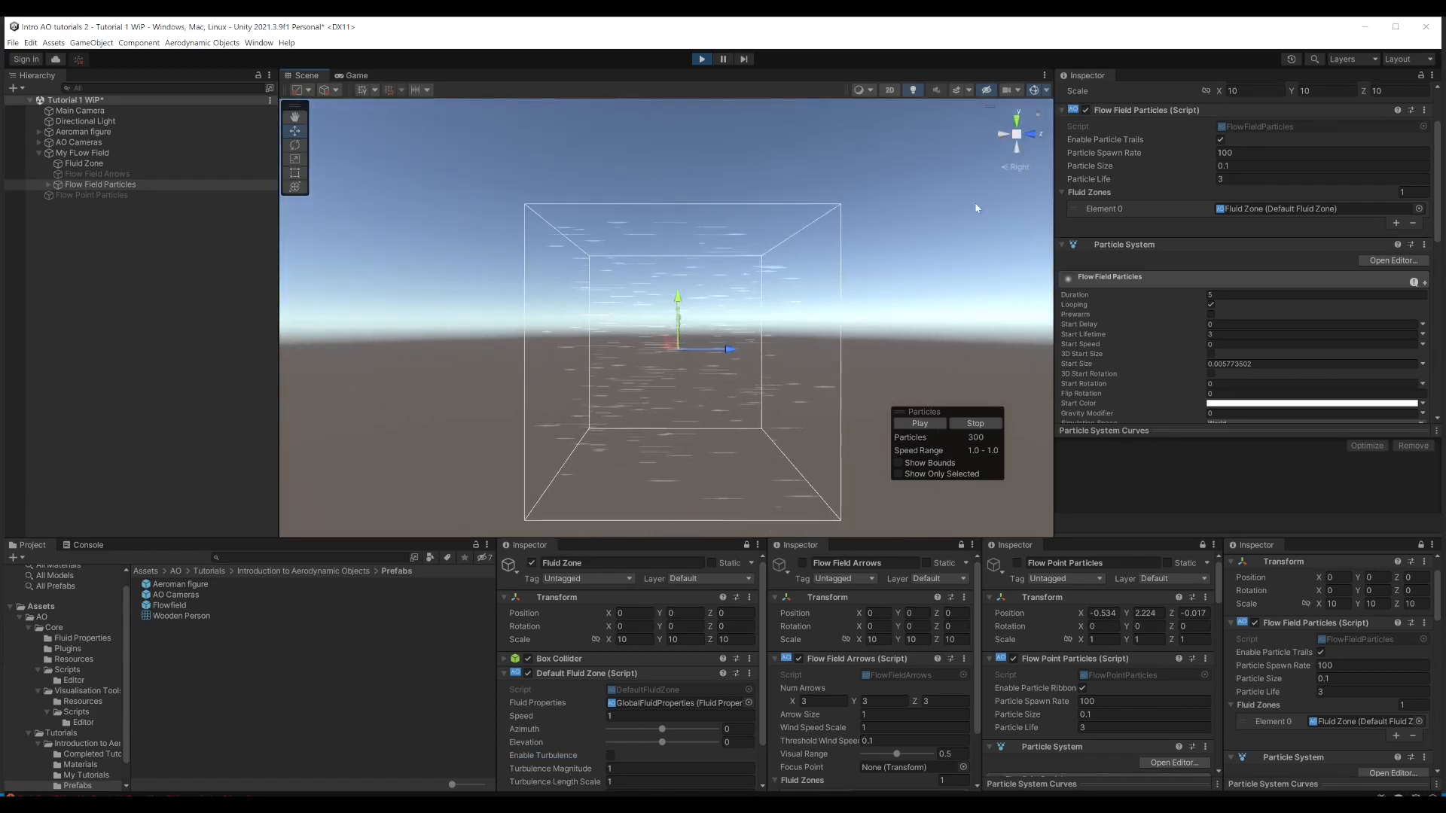
{"action": "left_click", "coordinate": [1016, 167]}
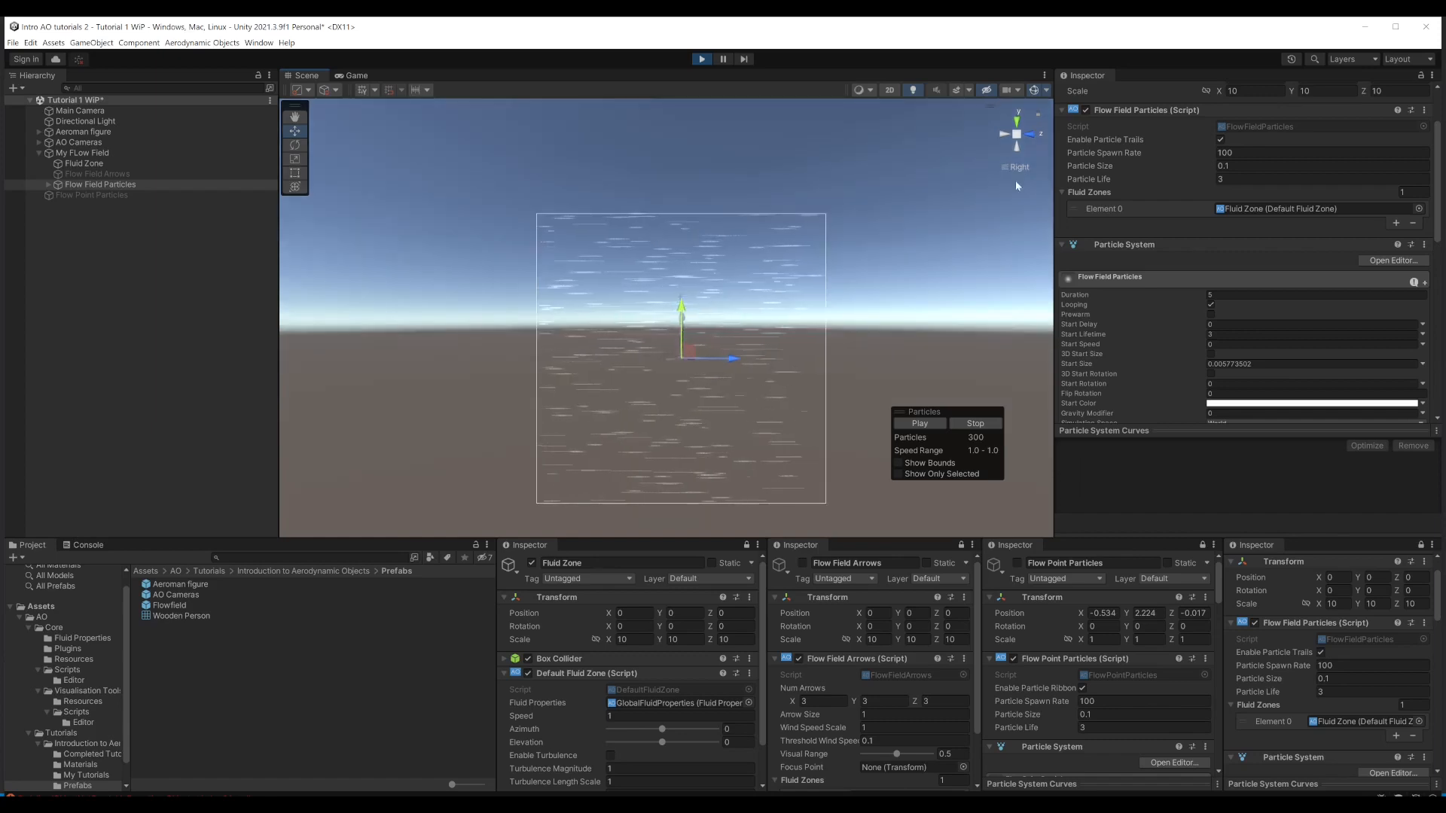
{"action": "scroll", "coordinate": [706, 366], "scroll_direction": "up", "scroll_amount": 3}
{"action": "scroll", "coordinate": [702, 355], "scroll_direction": "up", "scroll_amount": 3}
{"action": "middle_click_drag", "start_coordinate": [708, 348], "coordinate": [707, 285]}
{"action": "scroll", "coordinate": [703, 294], "scroll_direction": "down", "scroll_amount": 3}
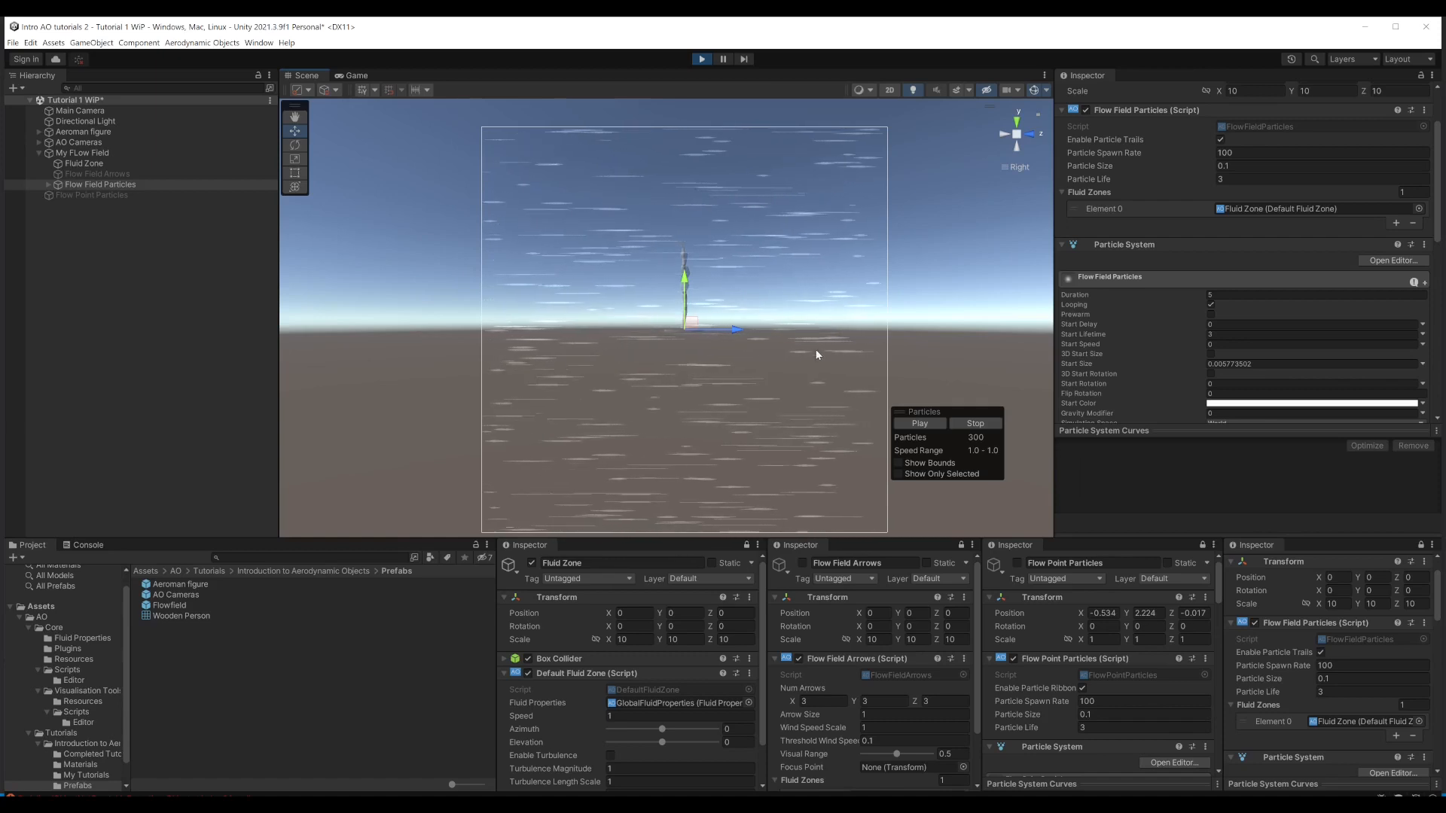
Step: Set the Fluid Zone's elevation to 53 and, viewed from the top, its azimuth to -44
{"action": "mouse_move", "coordinate": [662, 743]}
{"action": "left_mouse_down"}
{"action": "mouse_move", "coordinate": [643, 745]}
{"action": "mouse_move", "coordinate": [678, 745]}
{"action": "left_mouse_up"}
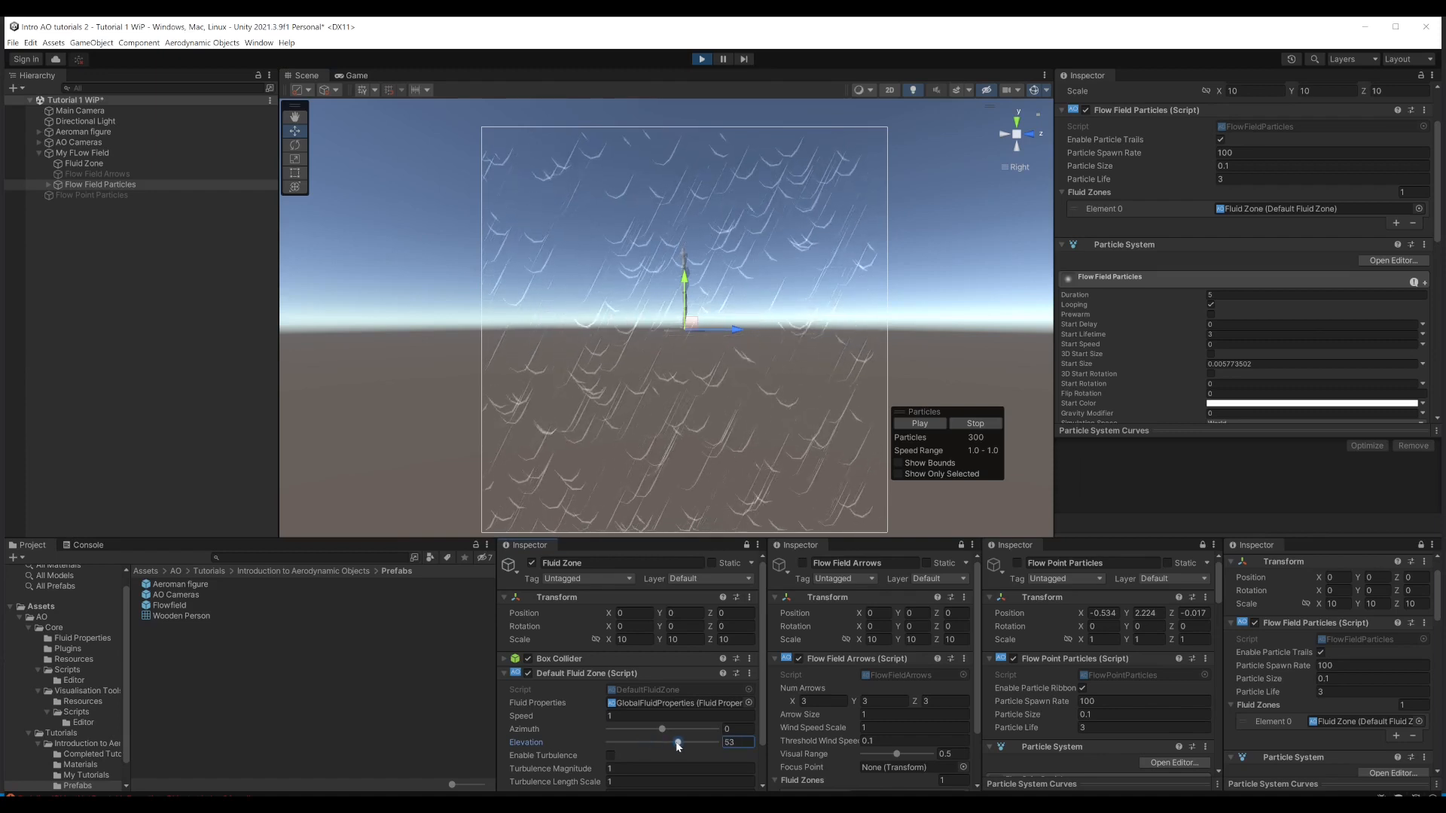
{"action": "left_click", "coordinate": [1017, 123]}
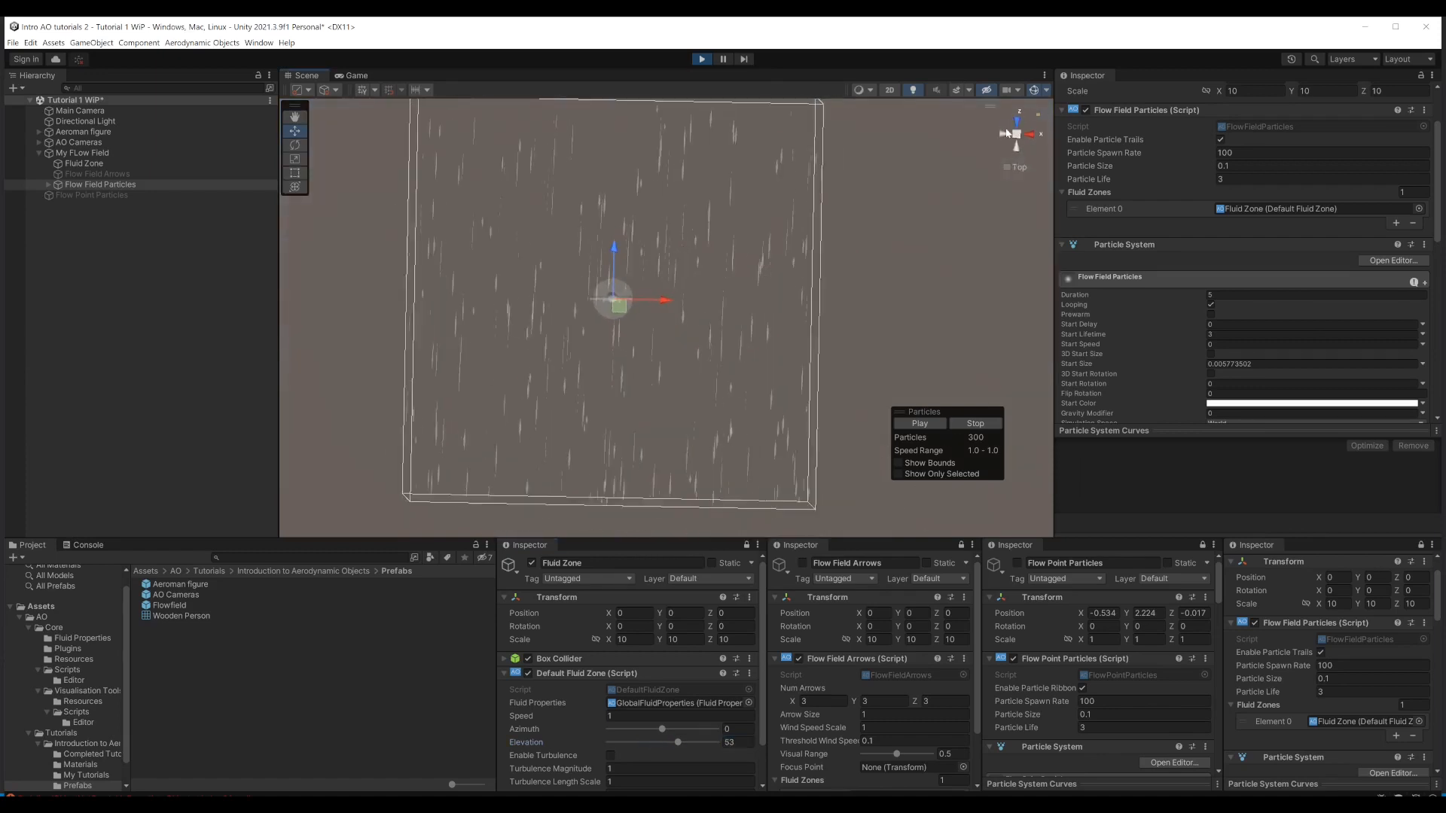
{"action": "mouse_move", "coordinate": [663, 729]}
{"action": "left_mouse_down"}
{"action": "mouse_move", "coordinate": [690, 728]}
{"action": "mouse_move", "coordinate": [650, 728]}
{"action": "left_mouse_up"}
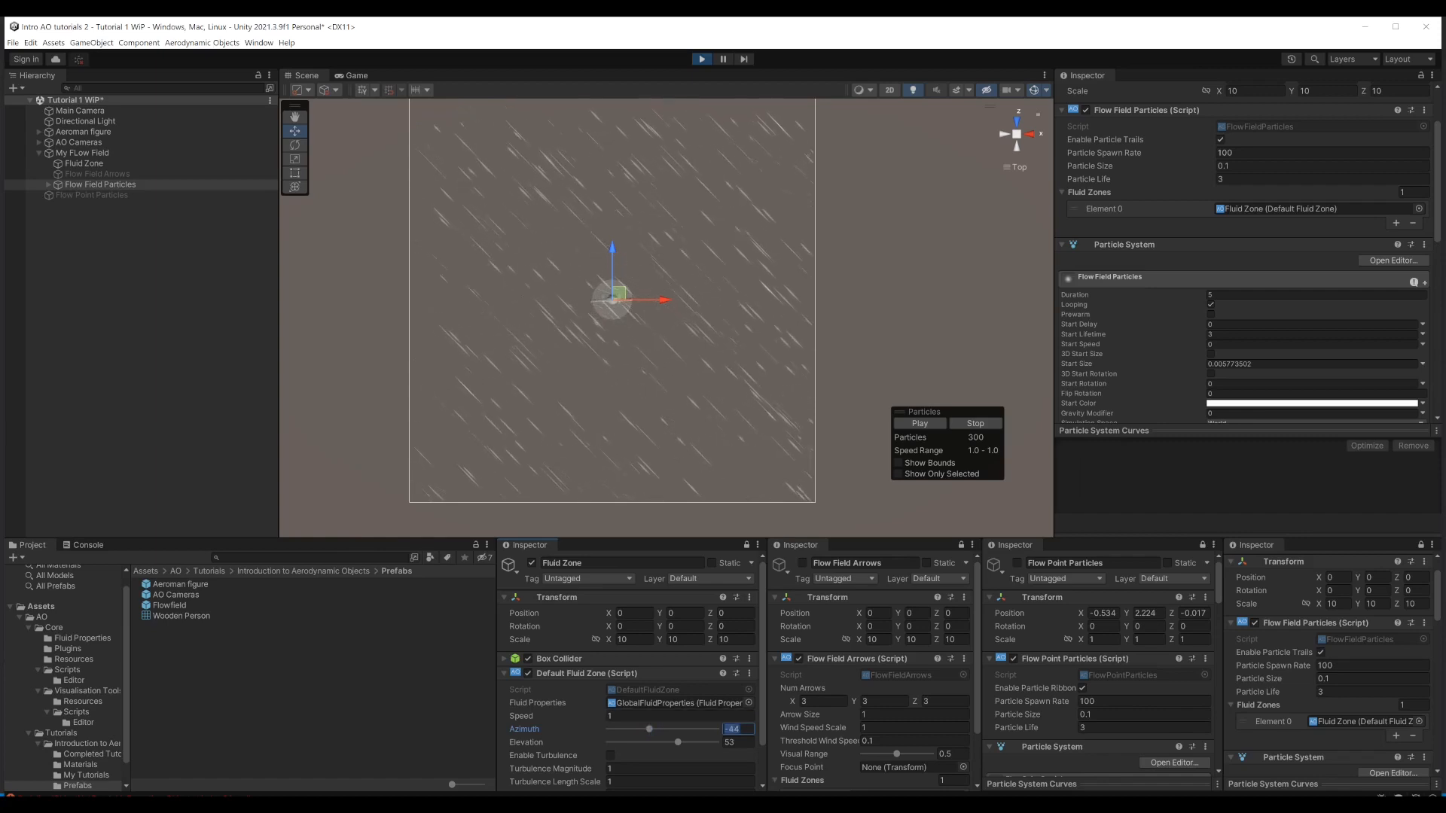
Step: Reset the Fluid Zone's azimuth and elevation to 0 and return the Scene view to the right side
{"action": "type", "text": "0"}
{"action": "left_click", "coordinate": [745, 744]}
{"action": "type", "text": "0"}
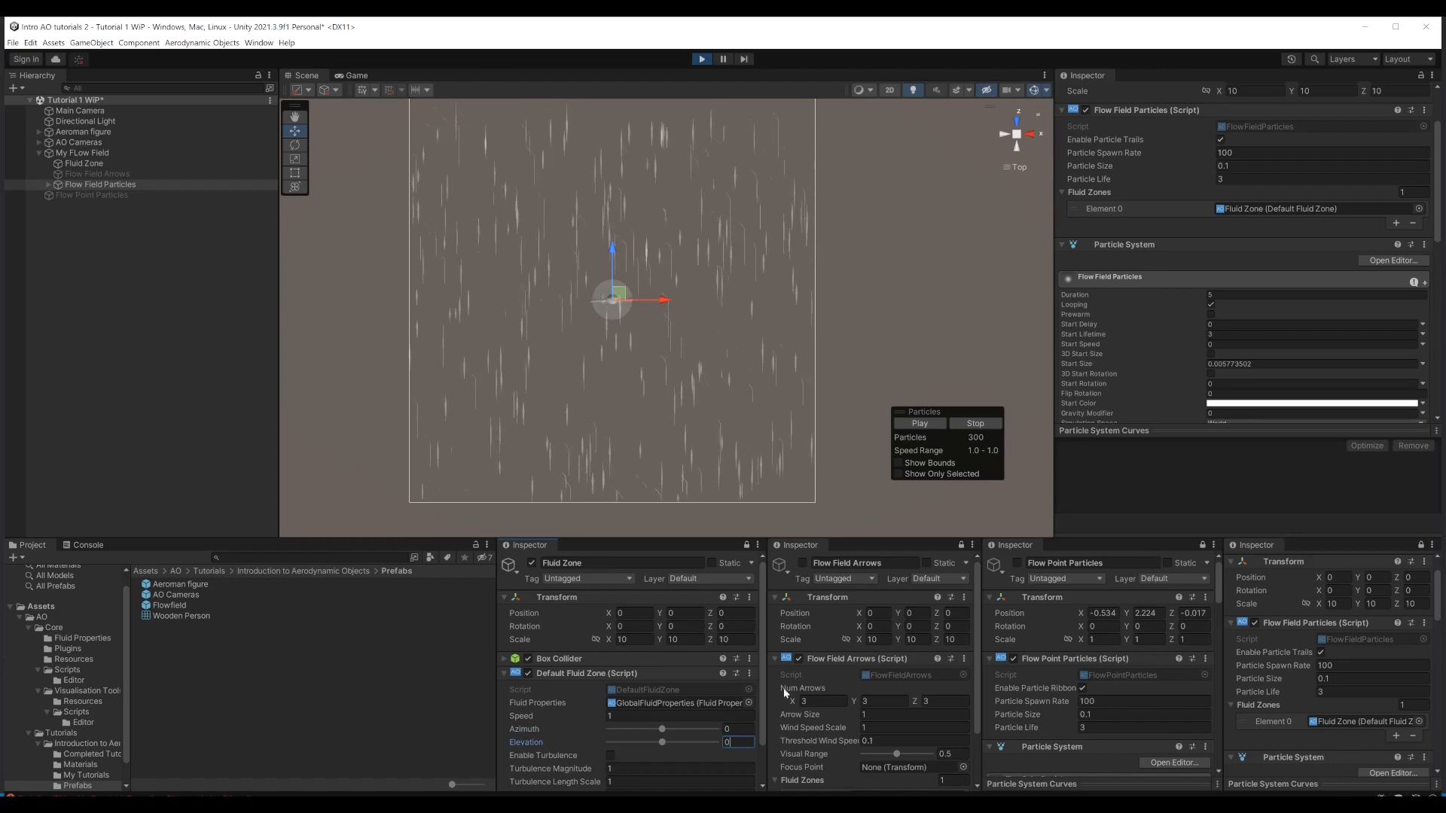
{"action": "left_click", "coordinate": [1031, 136]}
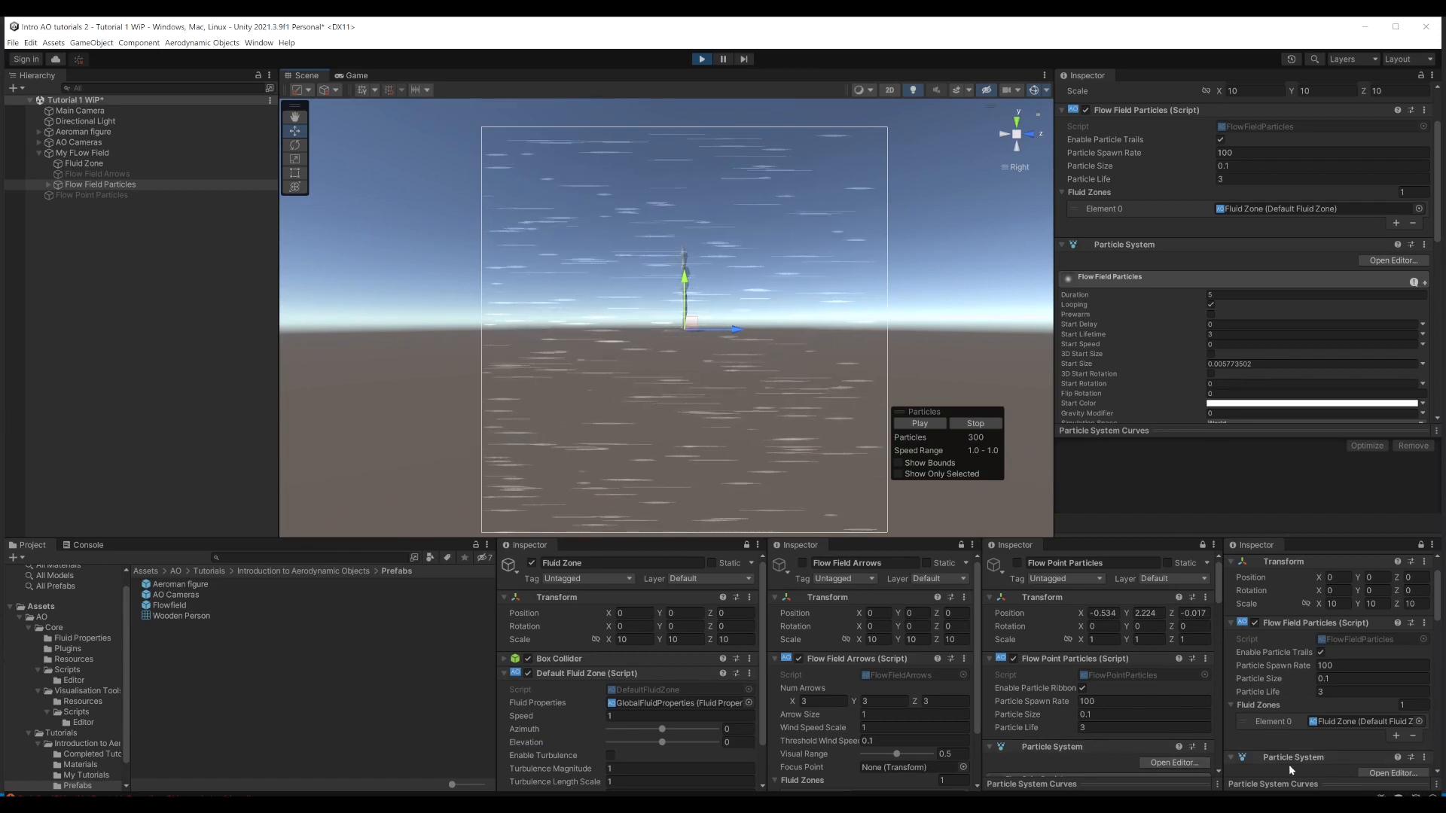
Step: Set the Flow Field Particles' particle life to 4.56 and try a particle size of 0.4 before settling on 0.19
{"action": "left_click_drag", "start_coordinate": [1257, 693], "coordinate": [1294, 694]}
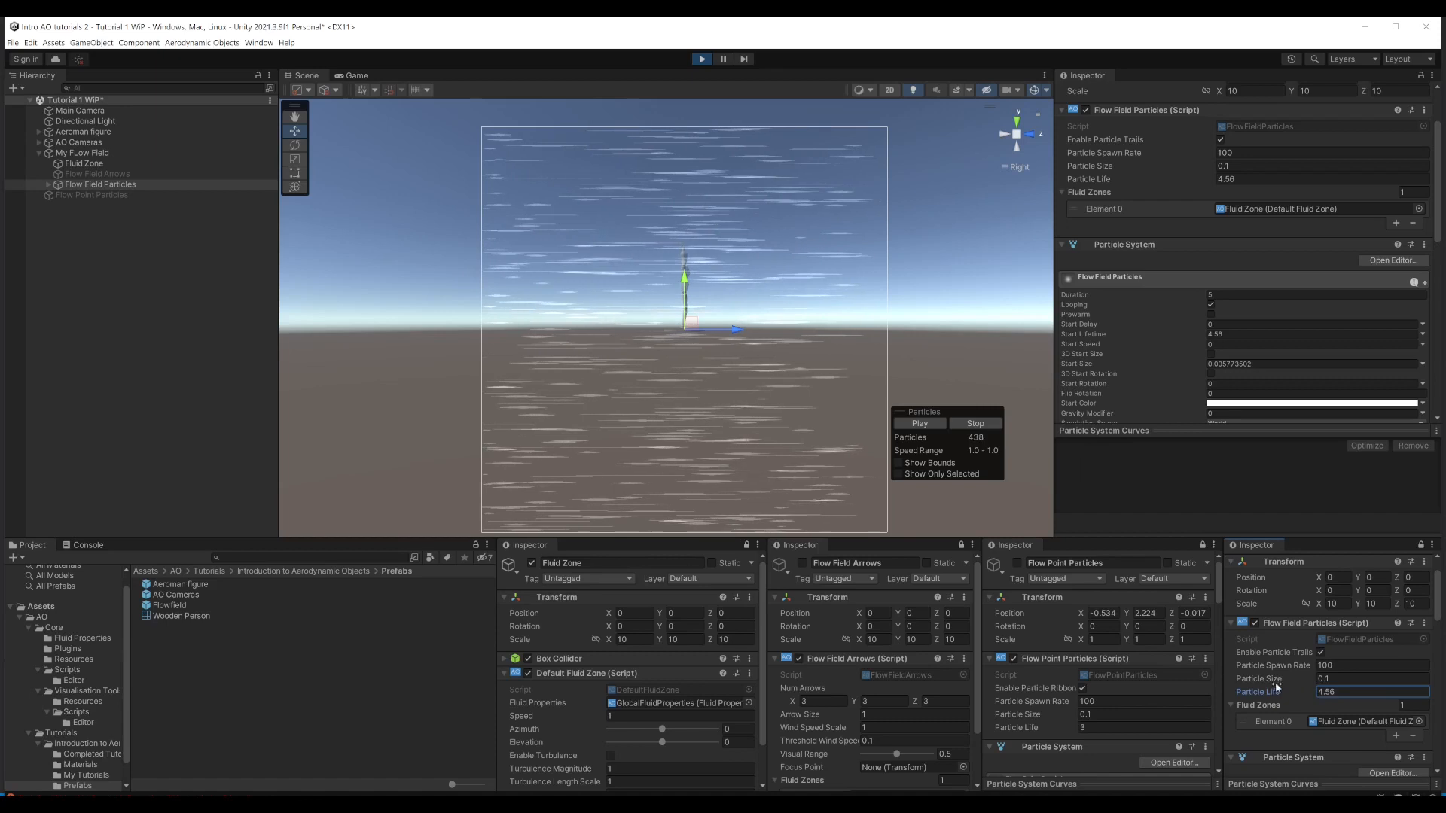
{"action": "left_click_drag", "start_coordinate": [1272, 685], "coordinate": [1271, 685]}
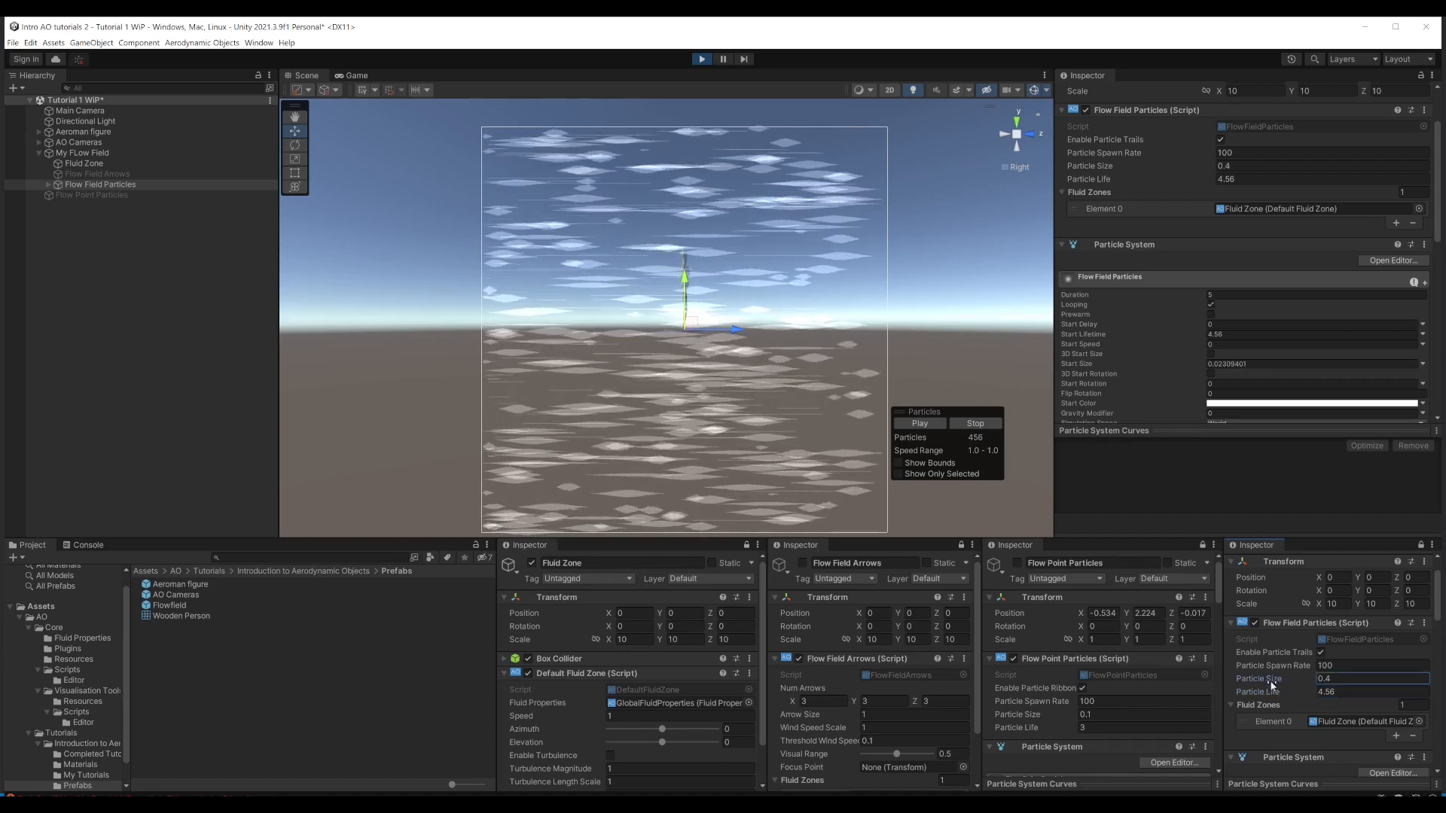
{"action": "left_click_drag", "start_coordinate": [1270, 685], "coordinate": [1261, 686]}
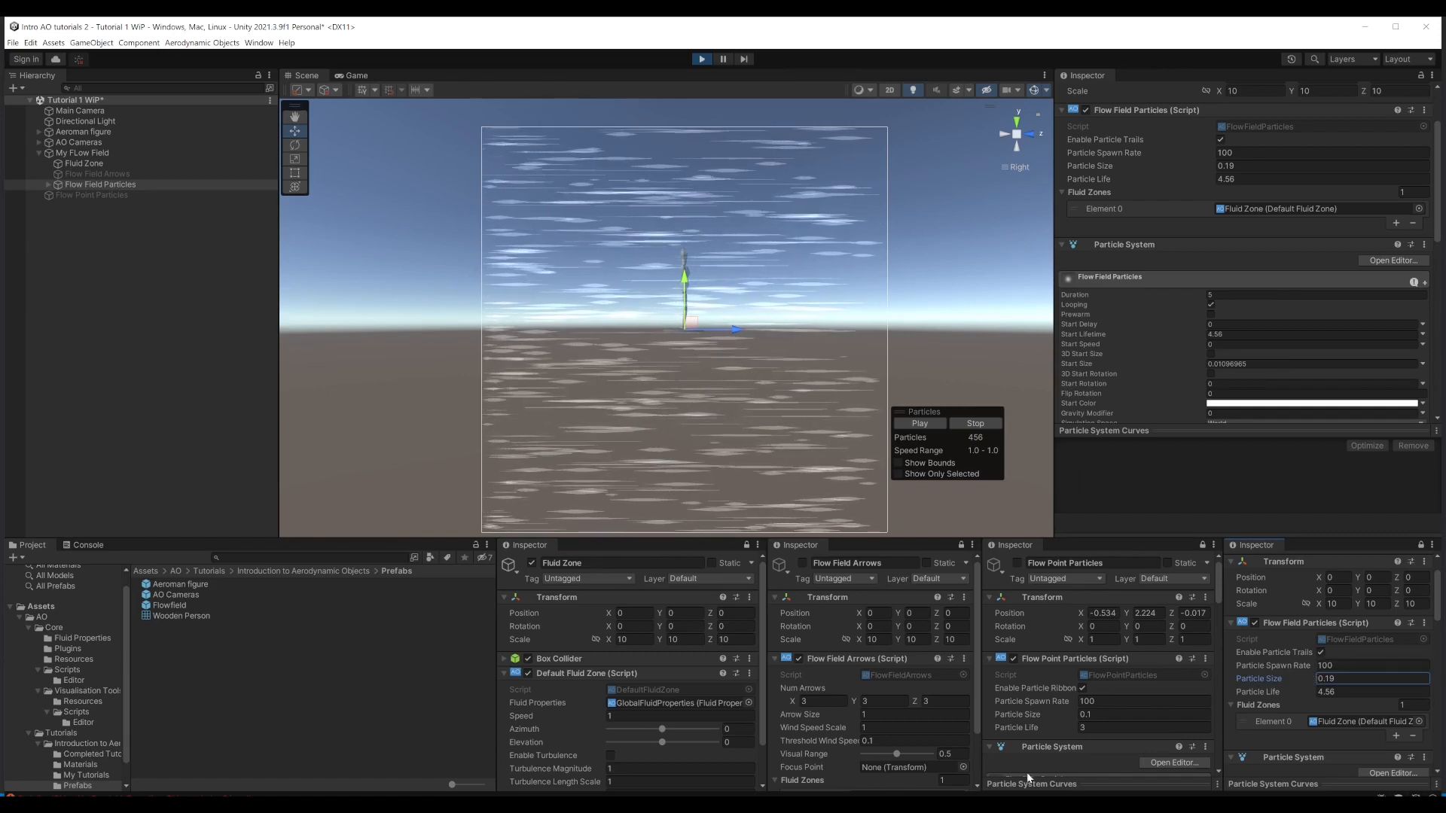
Step: Enable turbulence on the Fluid Zone with a turbulence time scale of 0 and a length scale of 10
{"action": "left_click", "coordinate": [611, 756]}
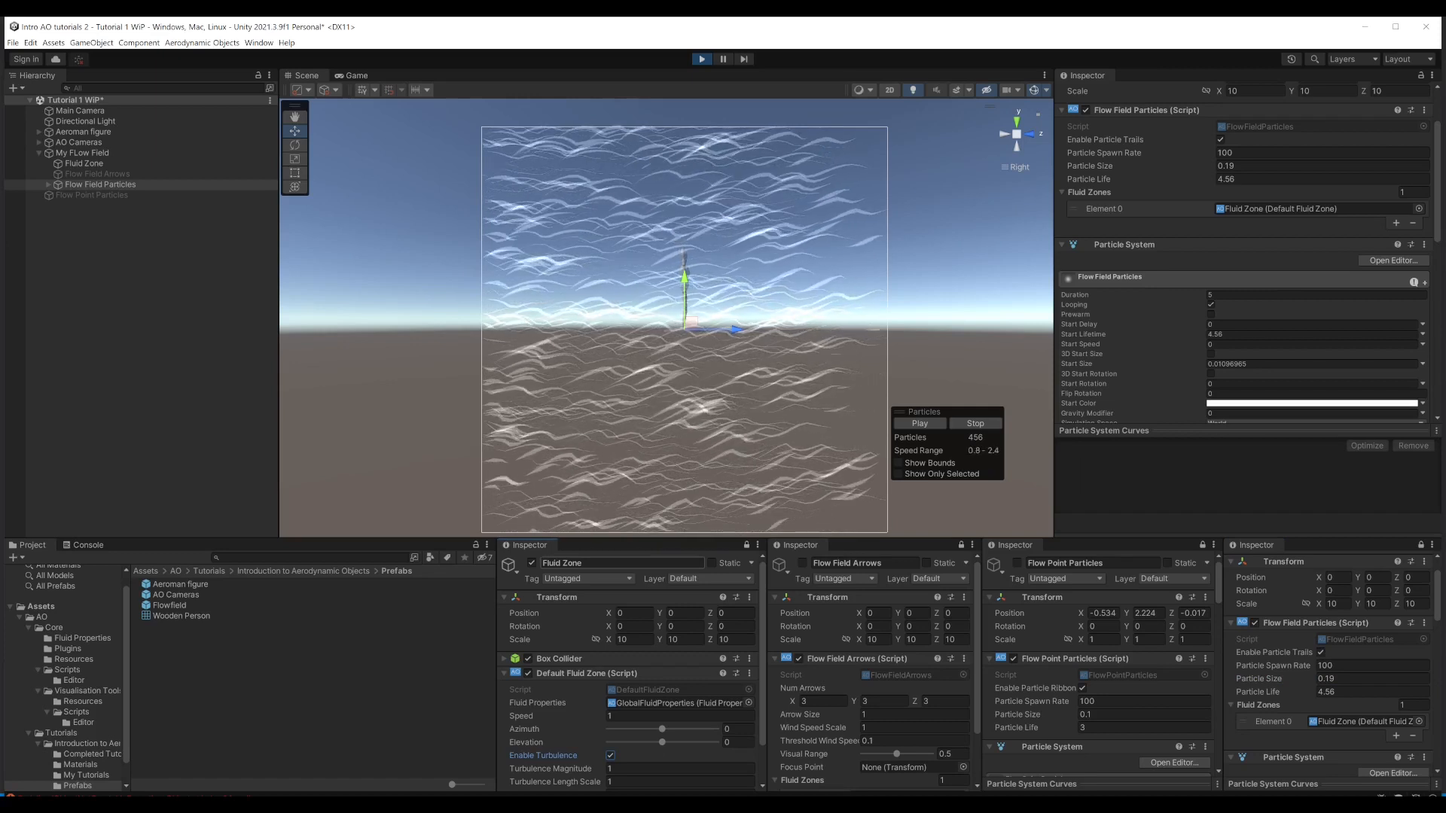
{"action": "left_click", "coordinate": [504, 598]}
{"action": "left_click", "coordinate": [625, 750]}
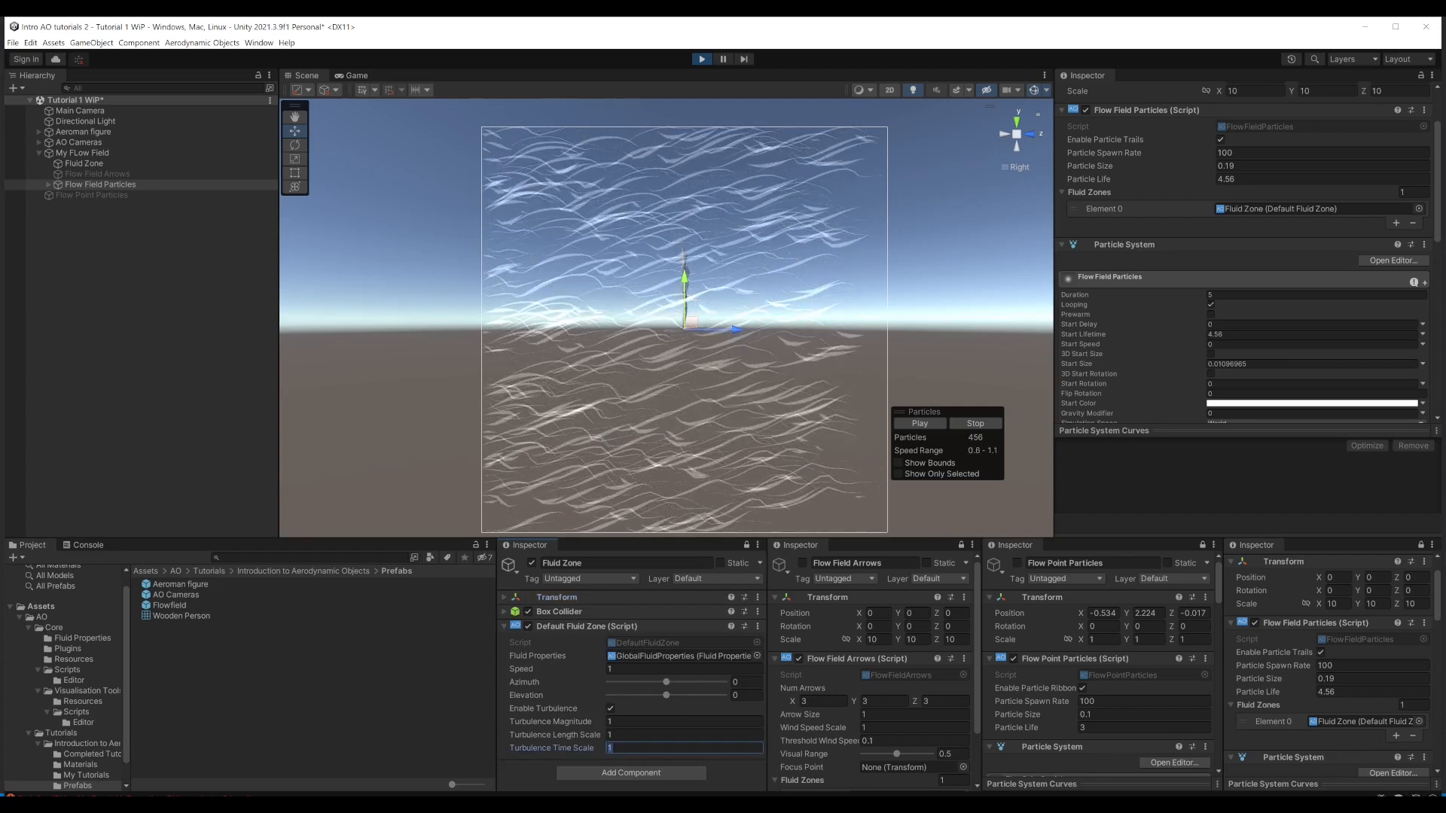
{"action": "left_click", "coordinate": [626, 736]}
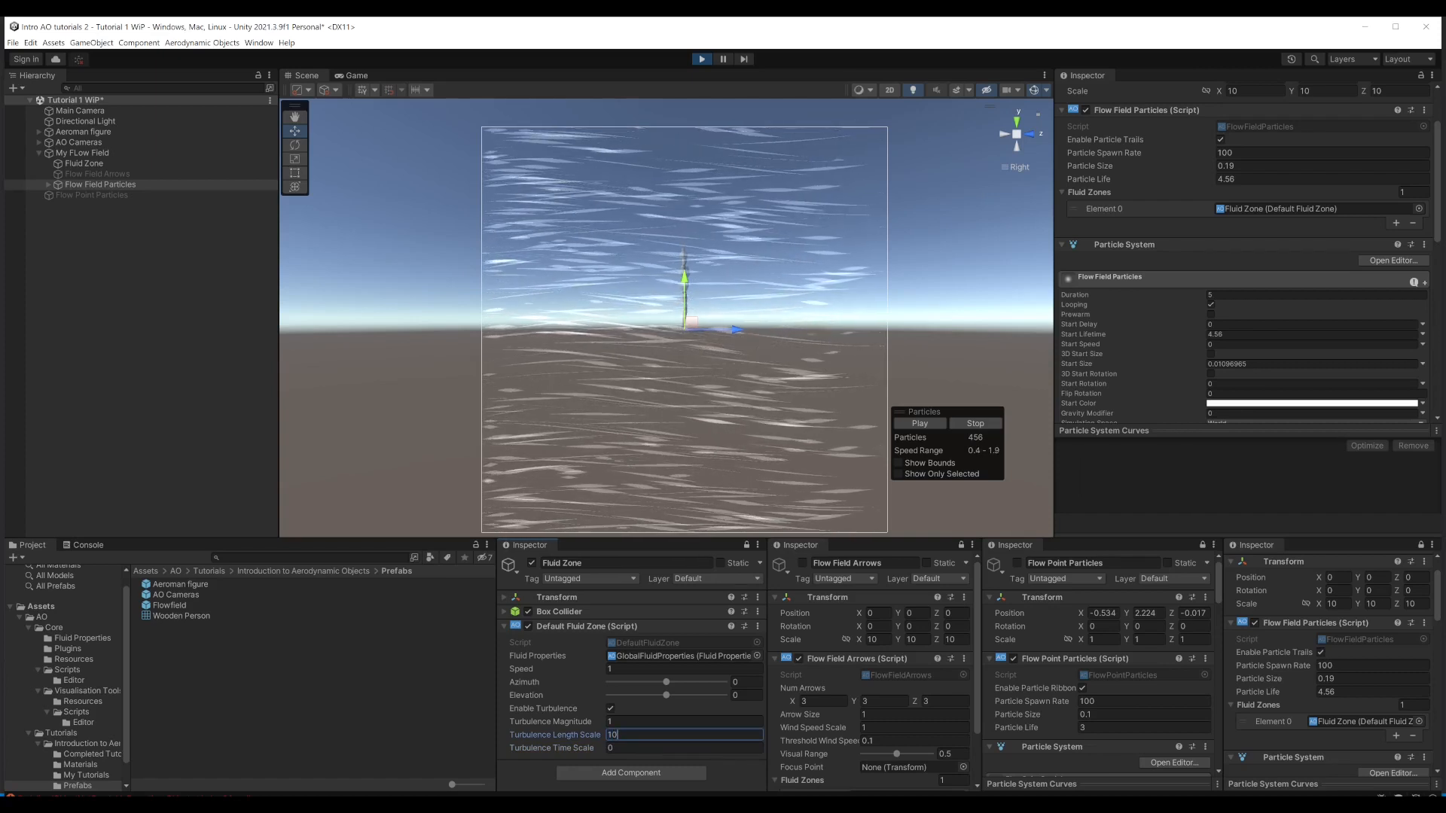
Step: Try Fluid Zone turbulence magnitudes of 0.5, 0.93 and 5.18
{"action": "left_click", "coordinate": [625, 722]}
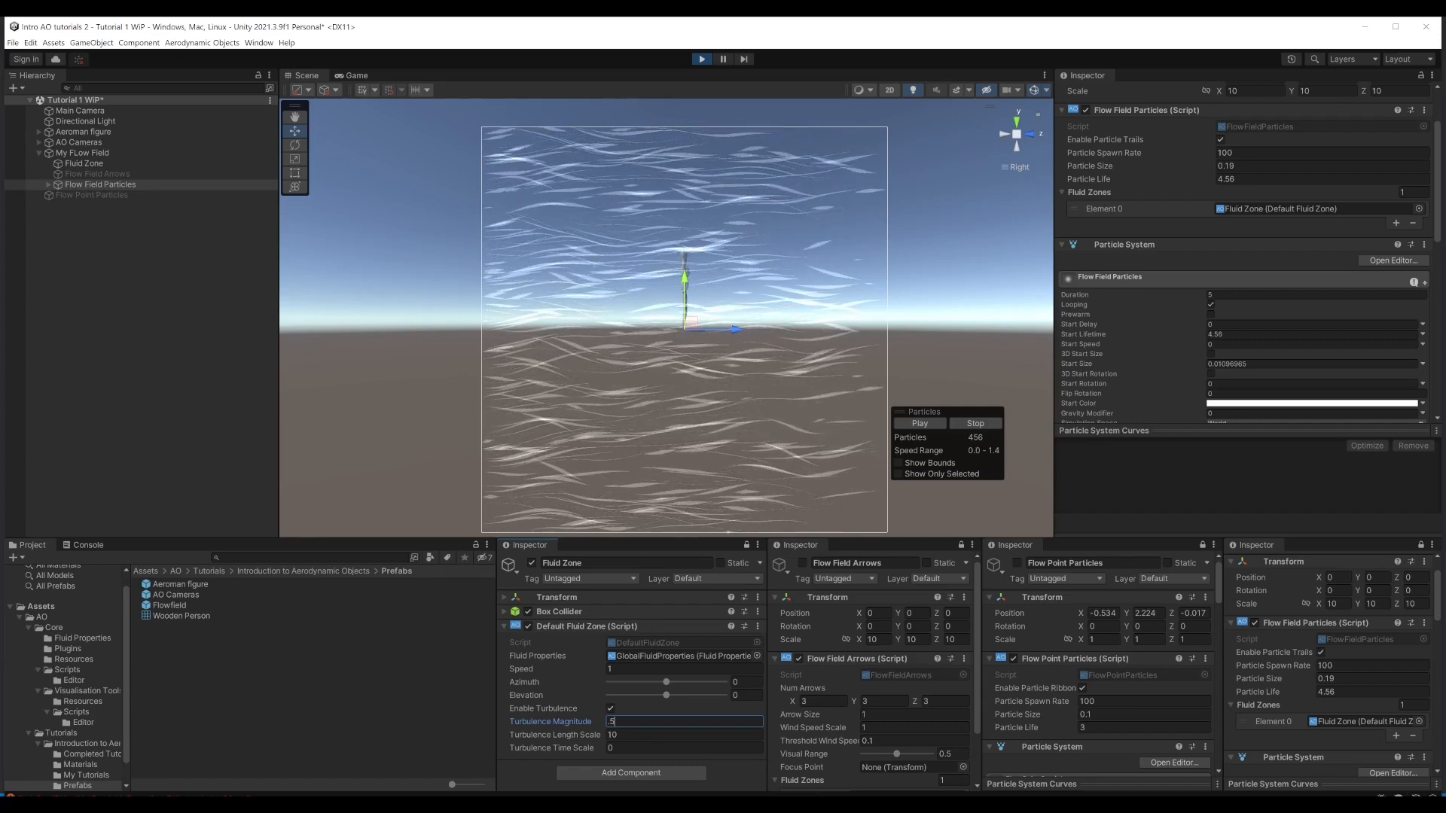
{"action": "left_click_drag", "start_coordinate": [563, 729], "coordinate": [580, 730]}
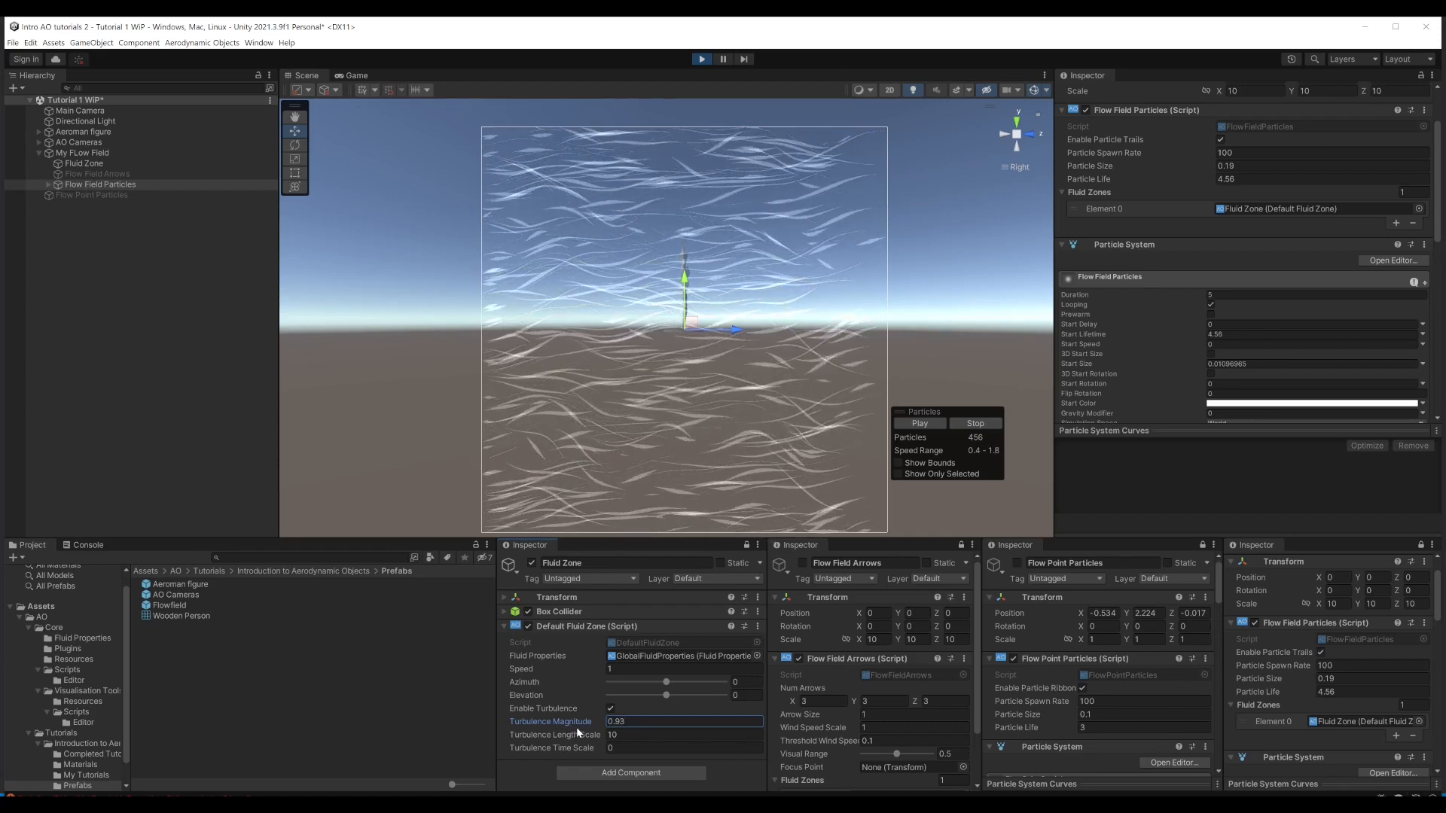
{"action": "left_click_drag", "start_coordinate": [594, 727], "coordinate": [625, 735]}
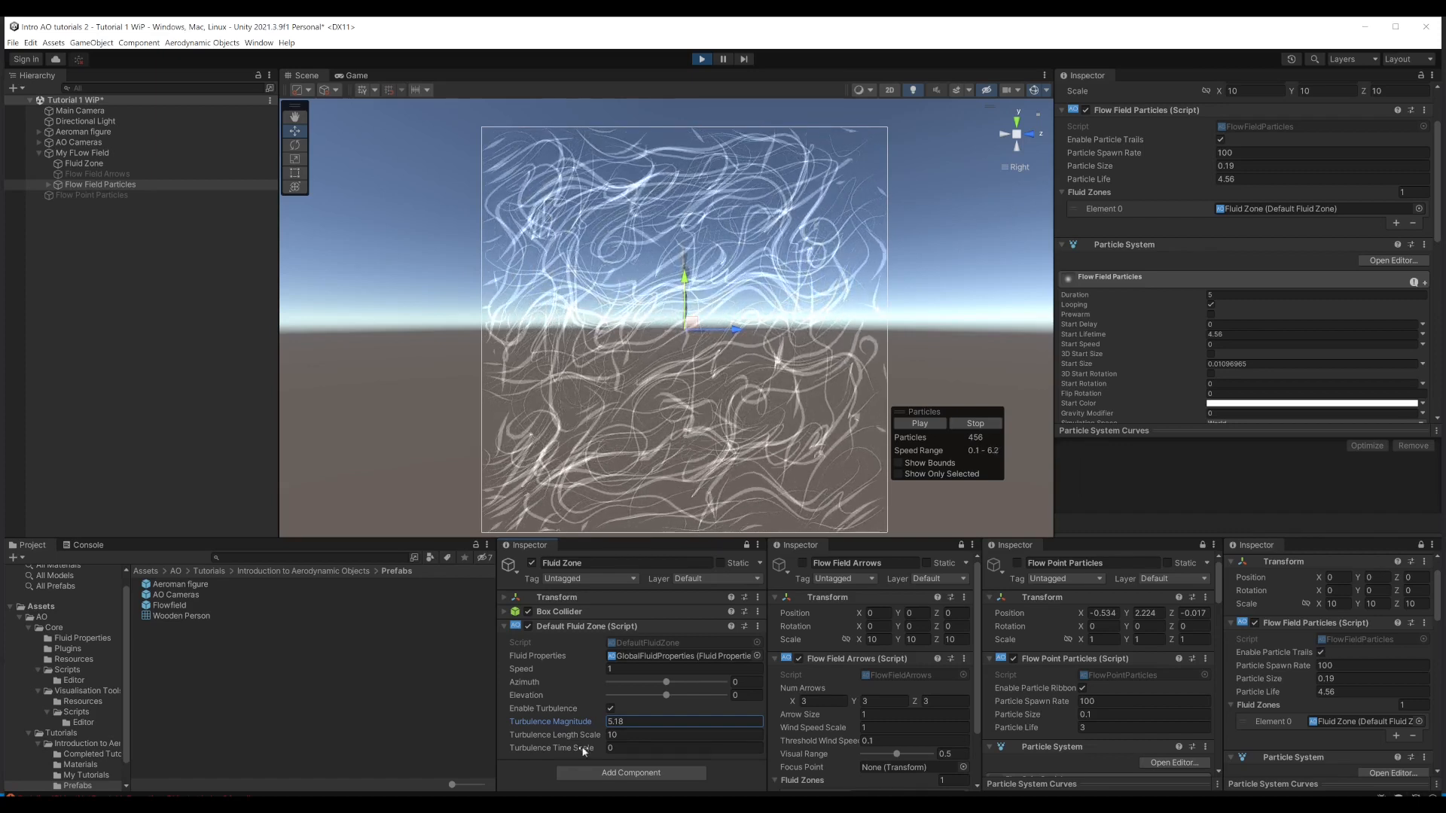
Step: Try Fluid Zone turbulence length scales of 1, 20, 10 and 0 to compare the particle patterns
{"action": "left_click", "coordinate": [648, 735]}
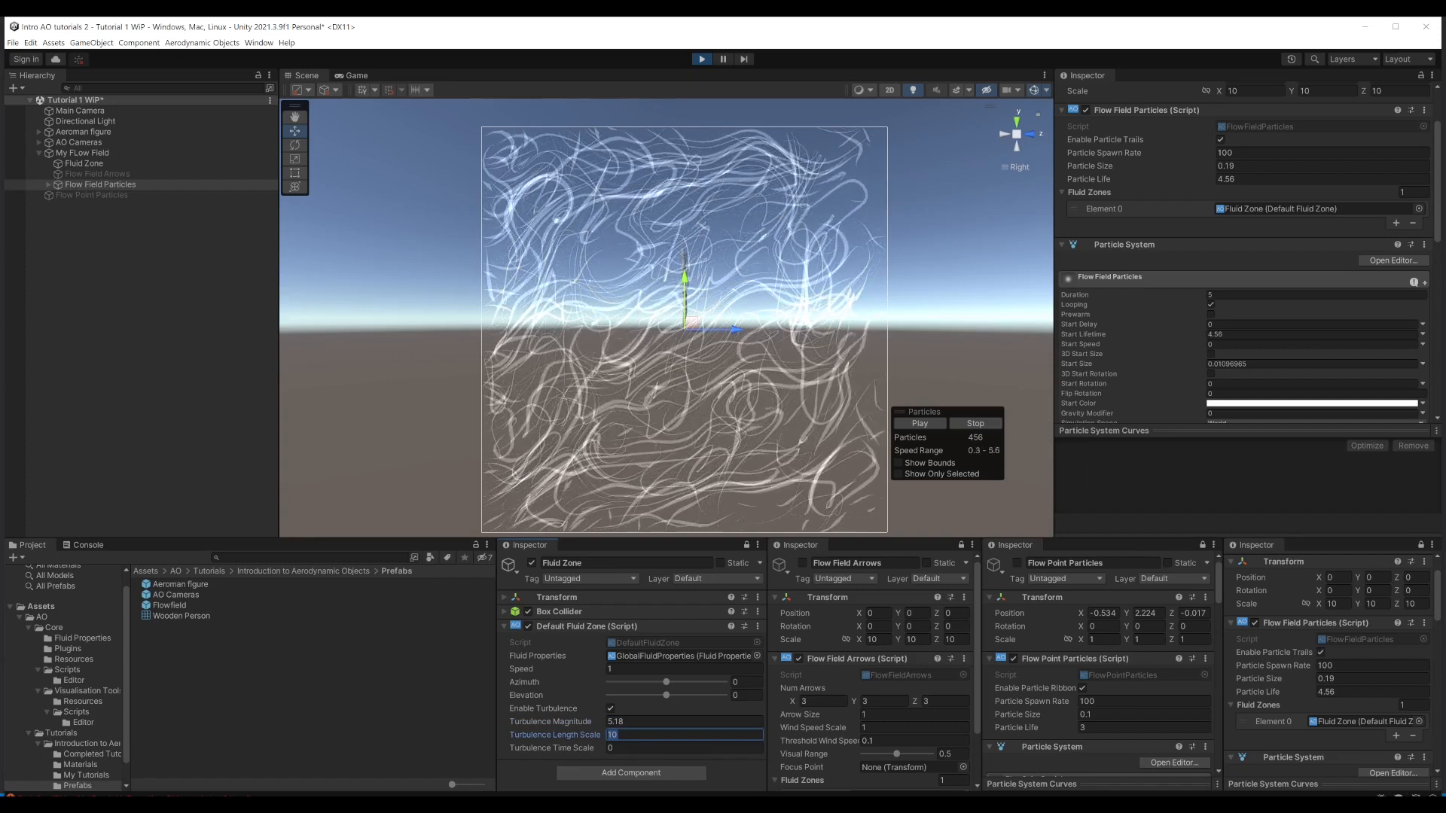
{"action": "type", "text": "1"}
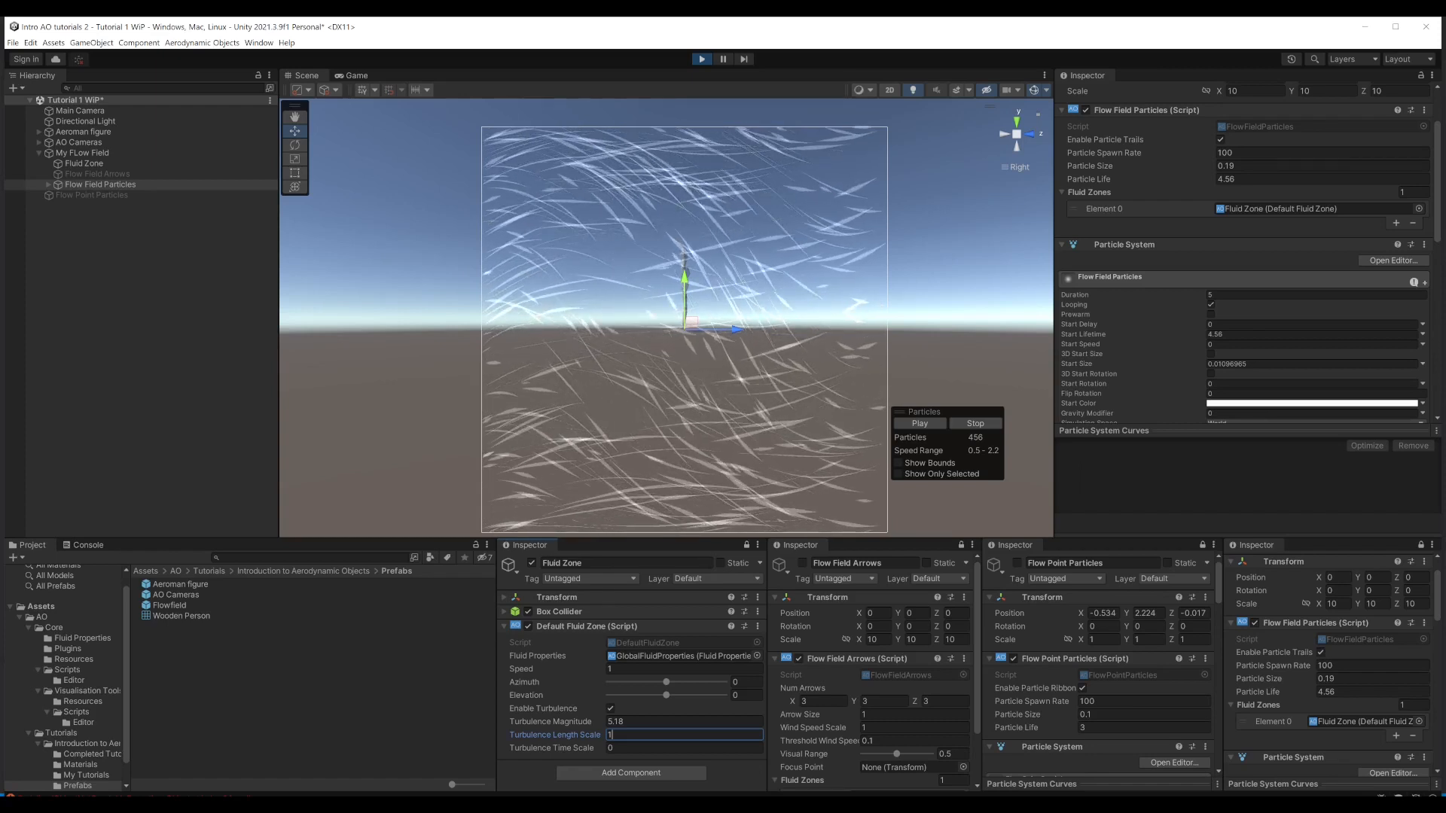
{"action": "key", "text": "BackSpace"}
{"action": "type", "text": "20"}
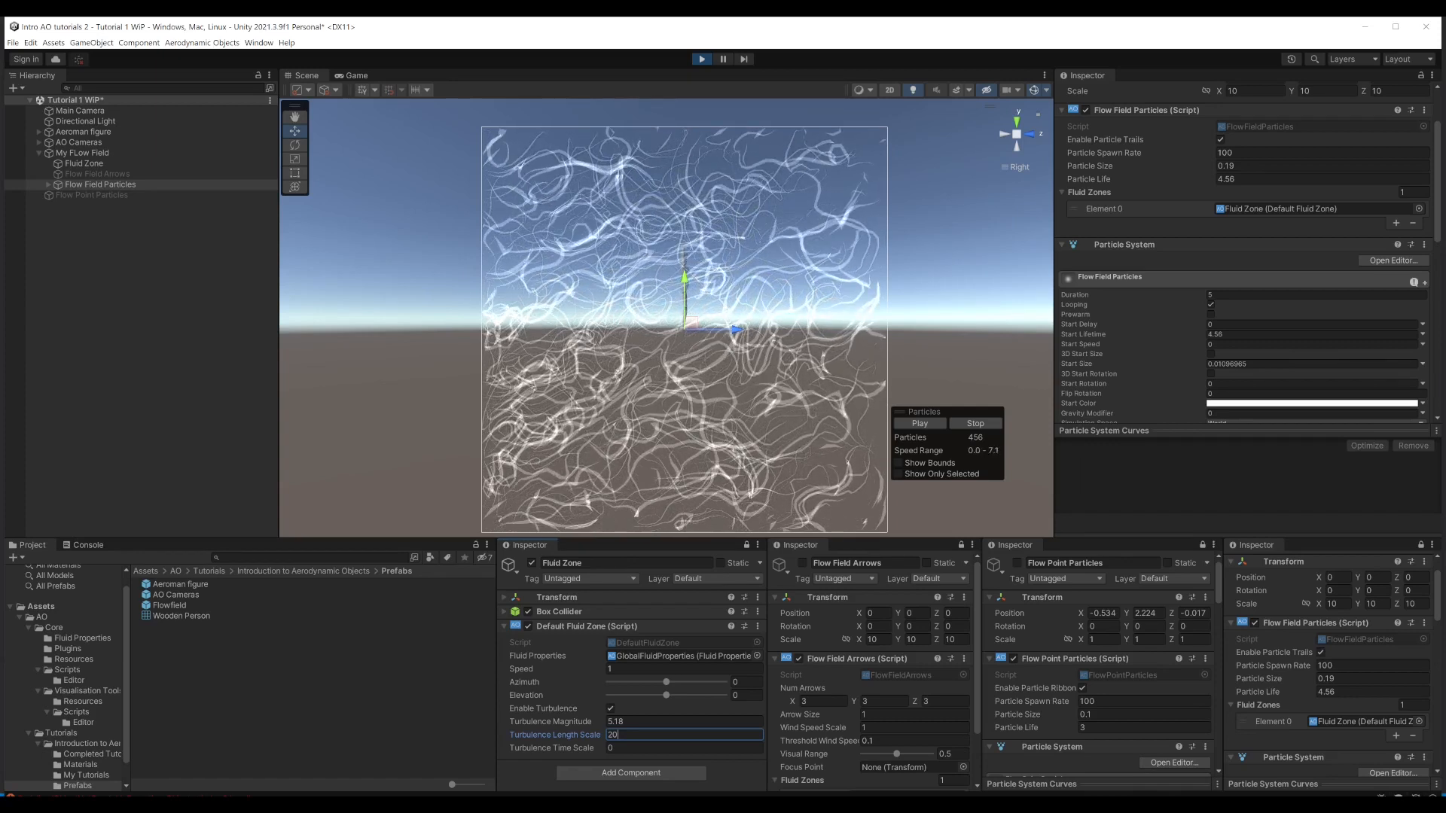
{"action": "type", "text": "10"}
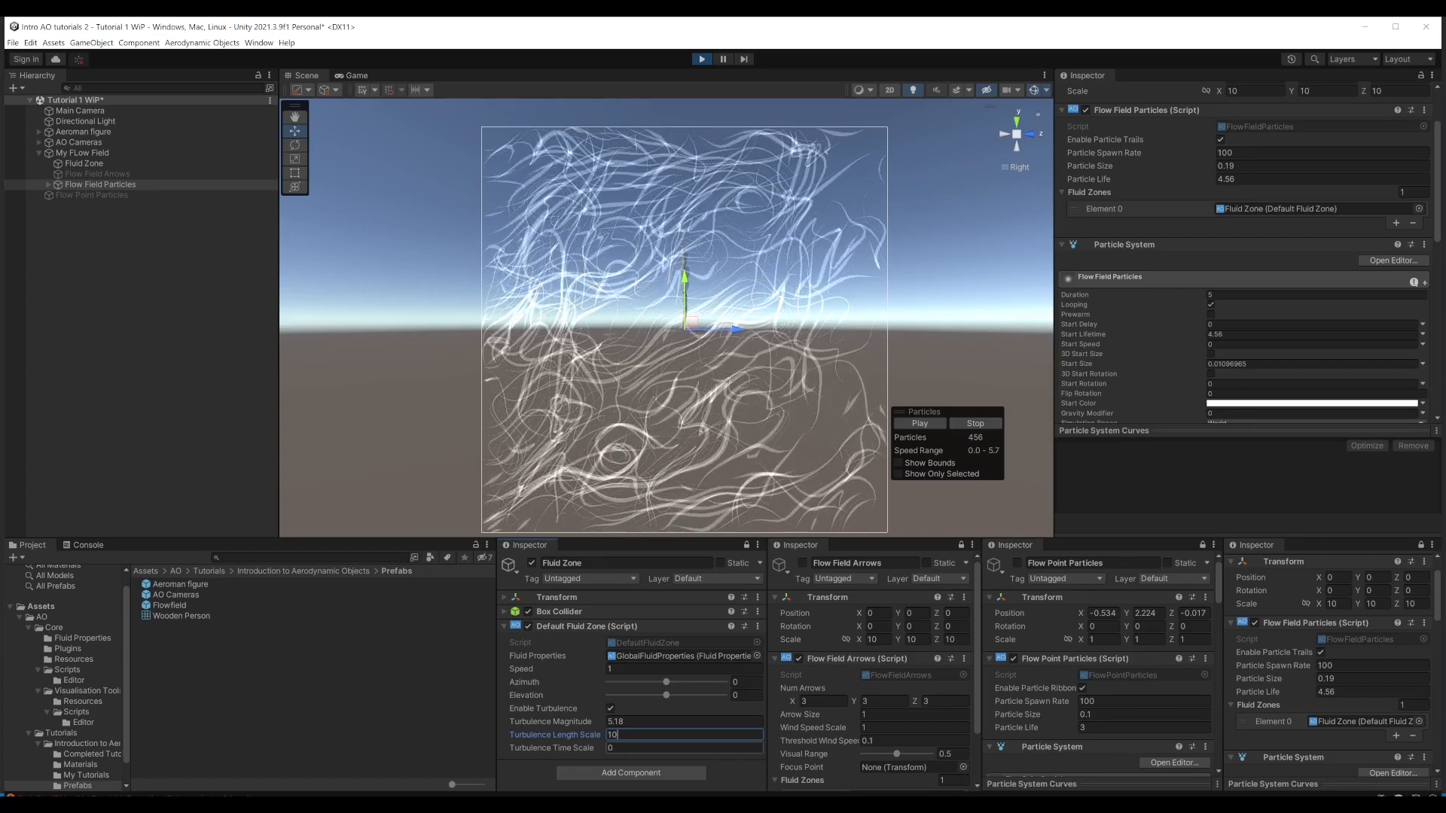
{"action": "key", "text": "BackSpace"}
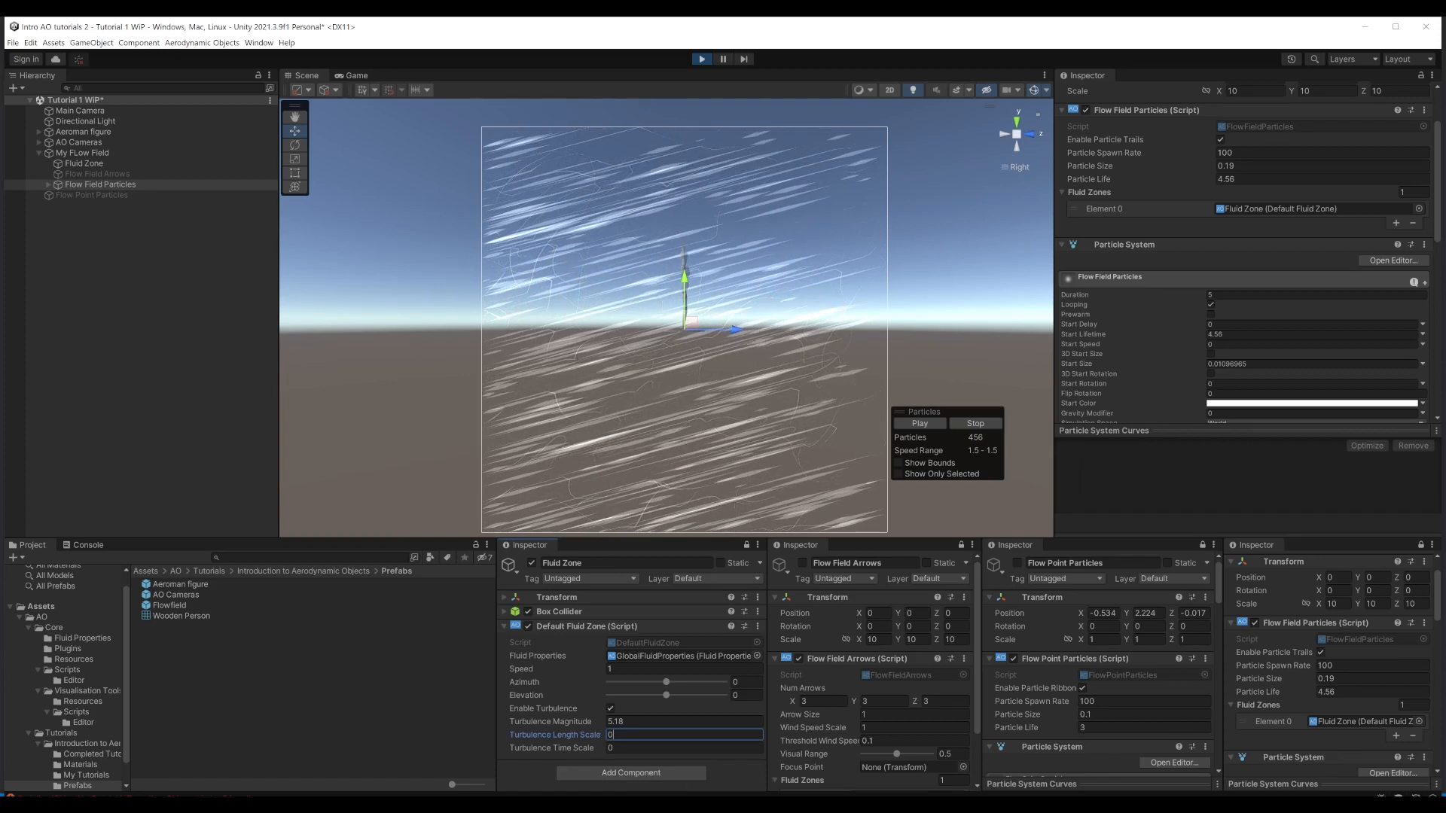
Step: Try a turbulence time scale of 0.5 on the Fluid Zone and settle on 0.2
{"action": "left_click", "coordinate": [648, 748]}
{"action": "type", "text": ".5"}
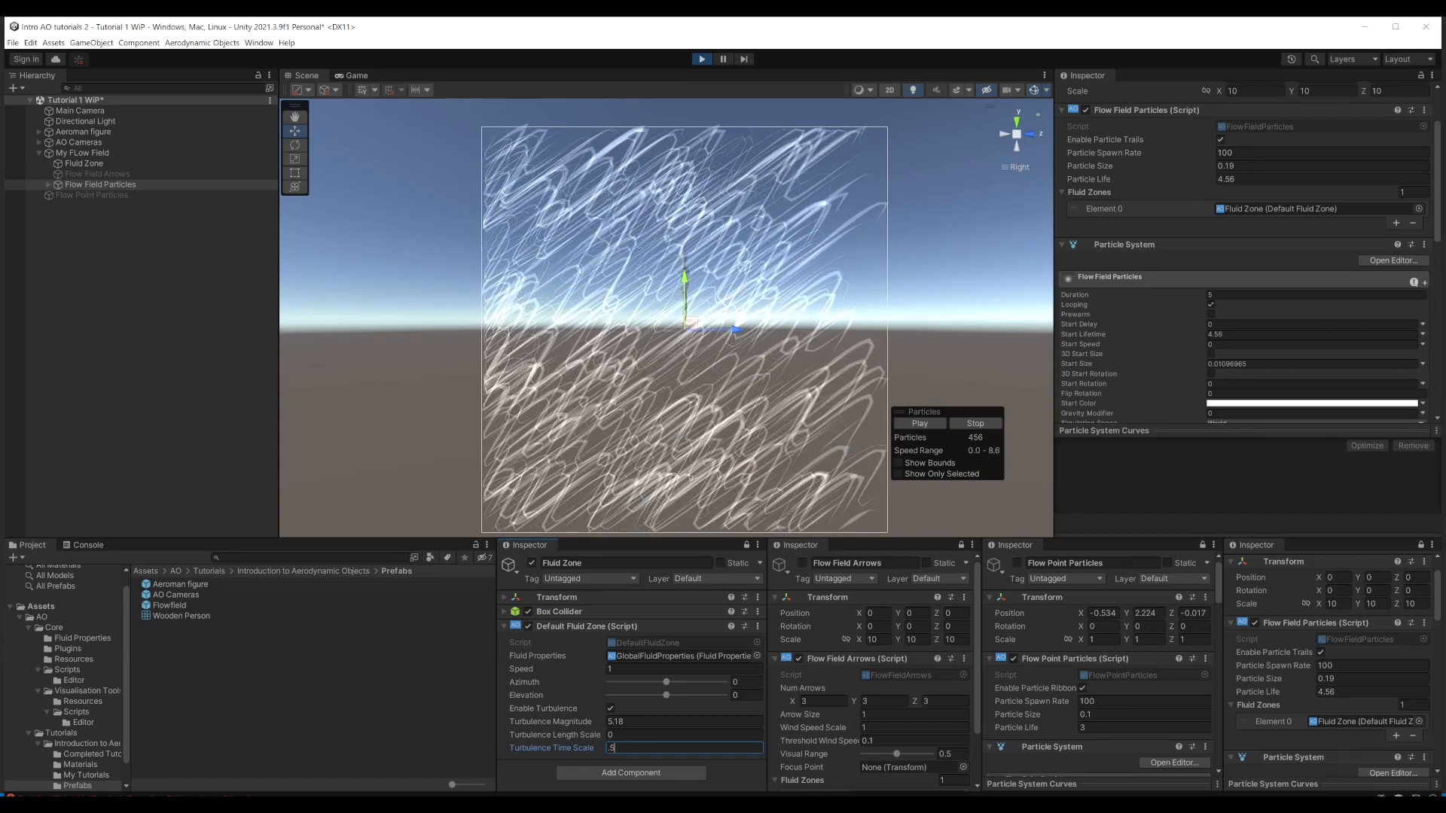
{"action": "key", "text": "BackSpace"}
{"action": "type", "text": "2"}
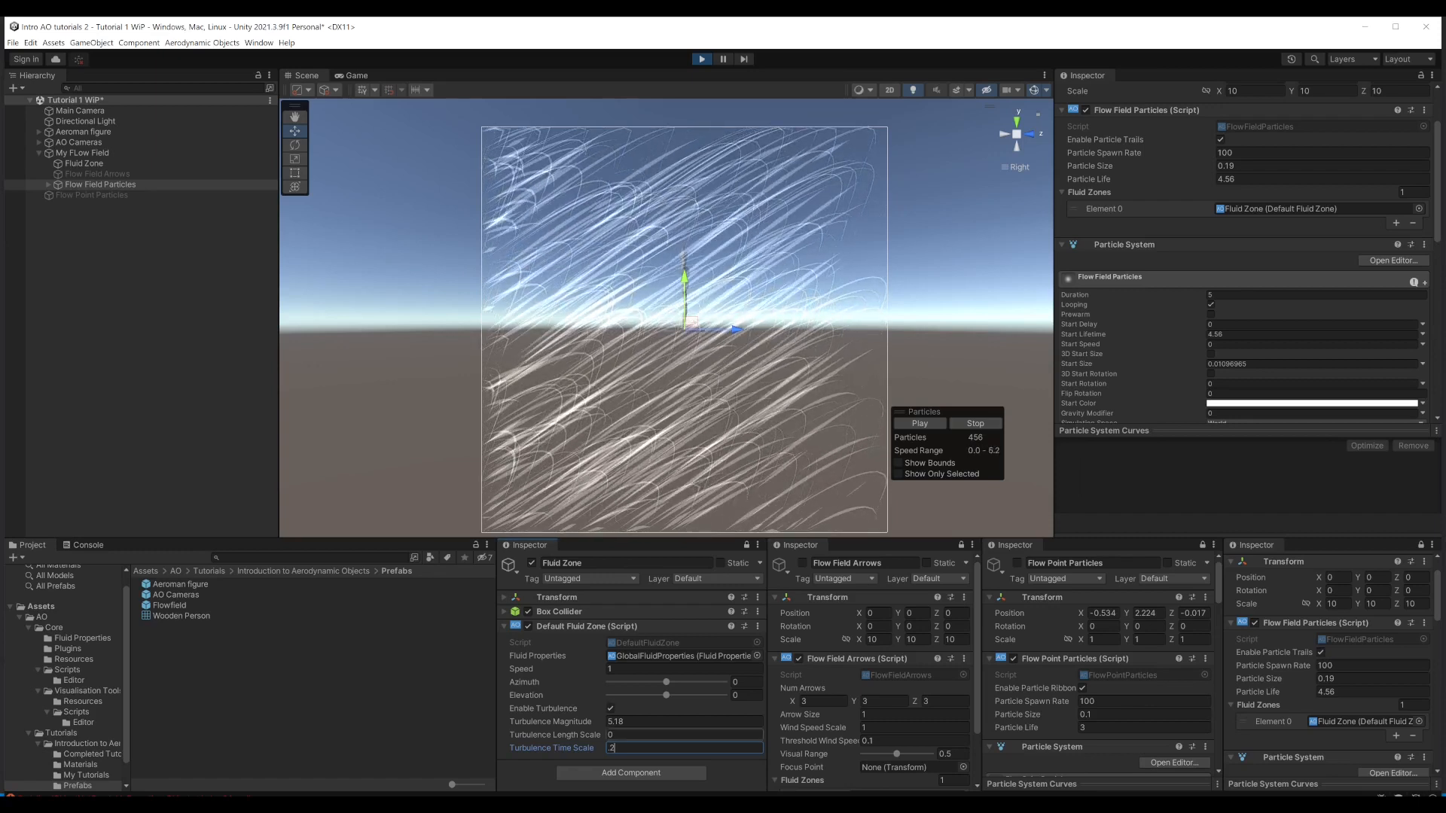
Step: Set the Fluid Zone's turbulence length scale to 10 and its magnitude to 10, after trying a magnitude of 1
{"action": "left_click", "coordinate": [626, 722]}
{"action": "type", "text": "1"}
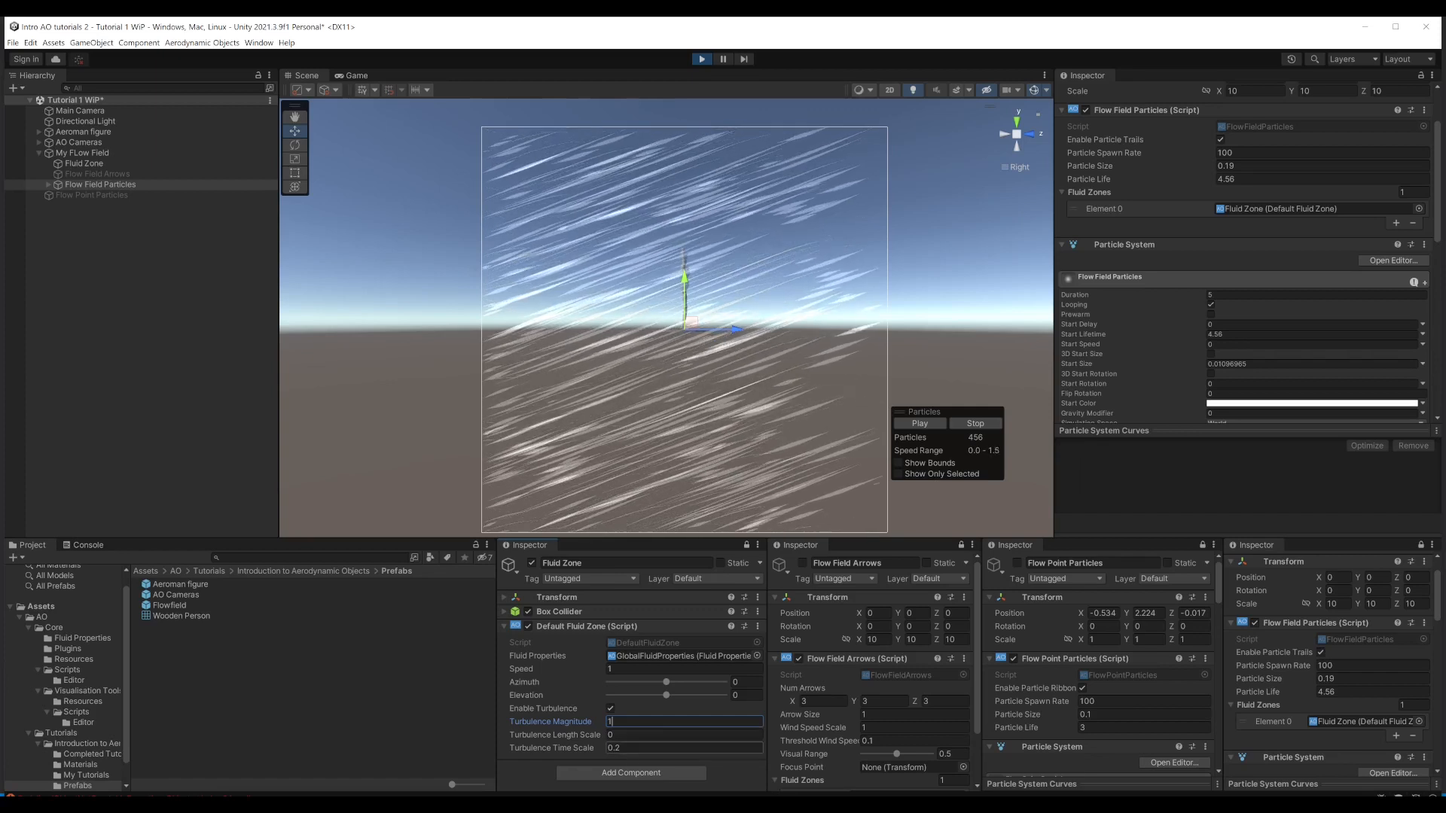
{"action": "left_click", "coordinate": [628, 736]}
{"action": "type", "text": "10"}
{"action": "left_click", "coordinate": [636, 721]}
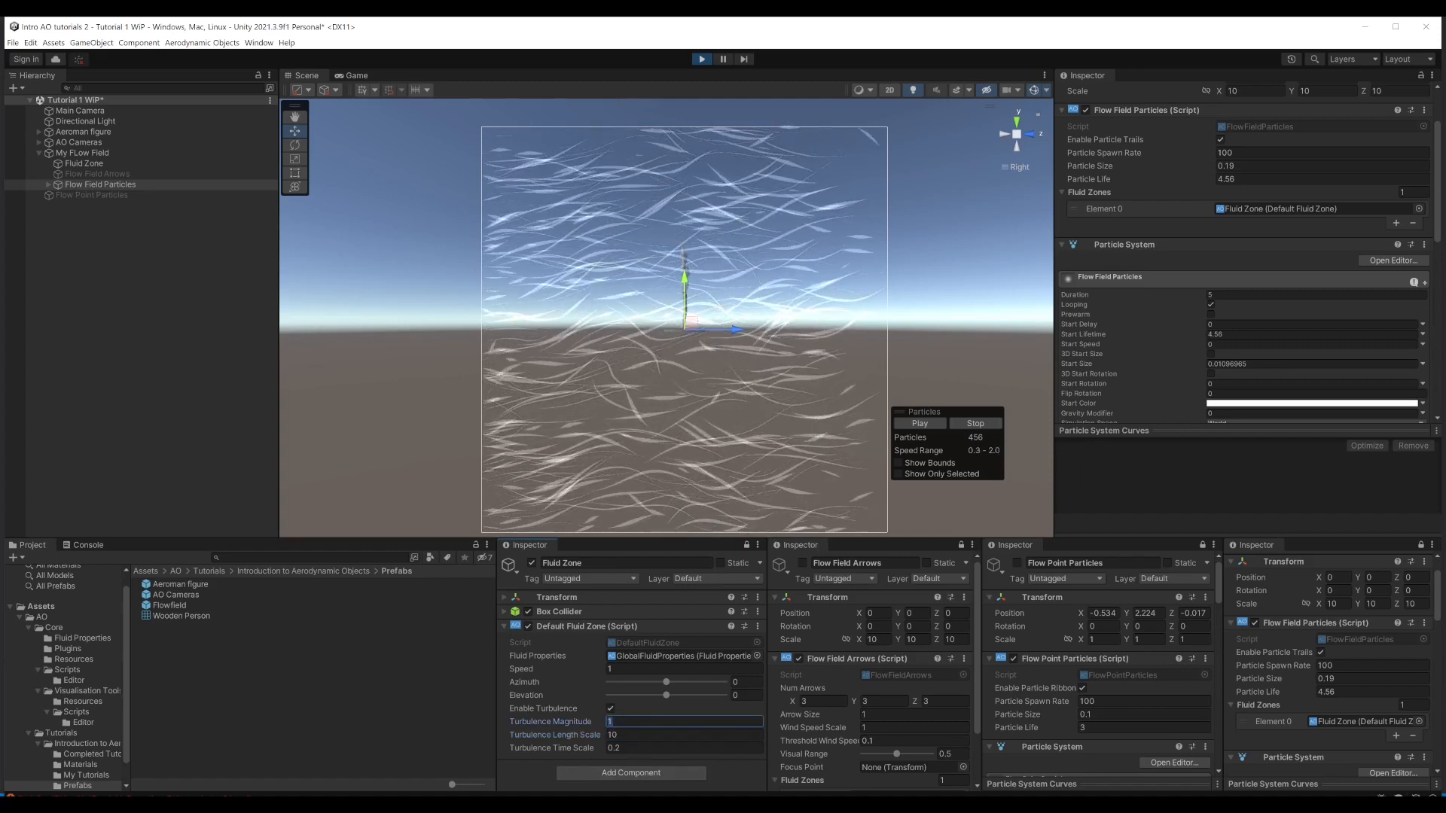
{"action": "type", "text": "10"}
Step: Disable particle trails on Flow Field Particles while viewing the fluid volume at an angle
{"action": "left_click_drag", "start_coordinate": [818, 329], "coordinate": [760, 331], "text": "alt"}
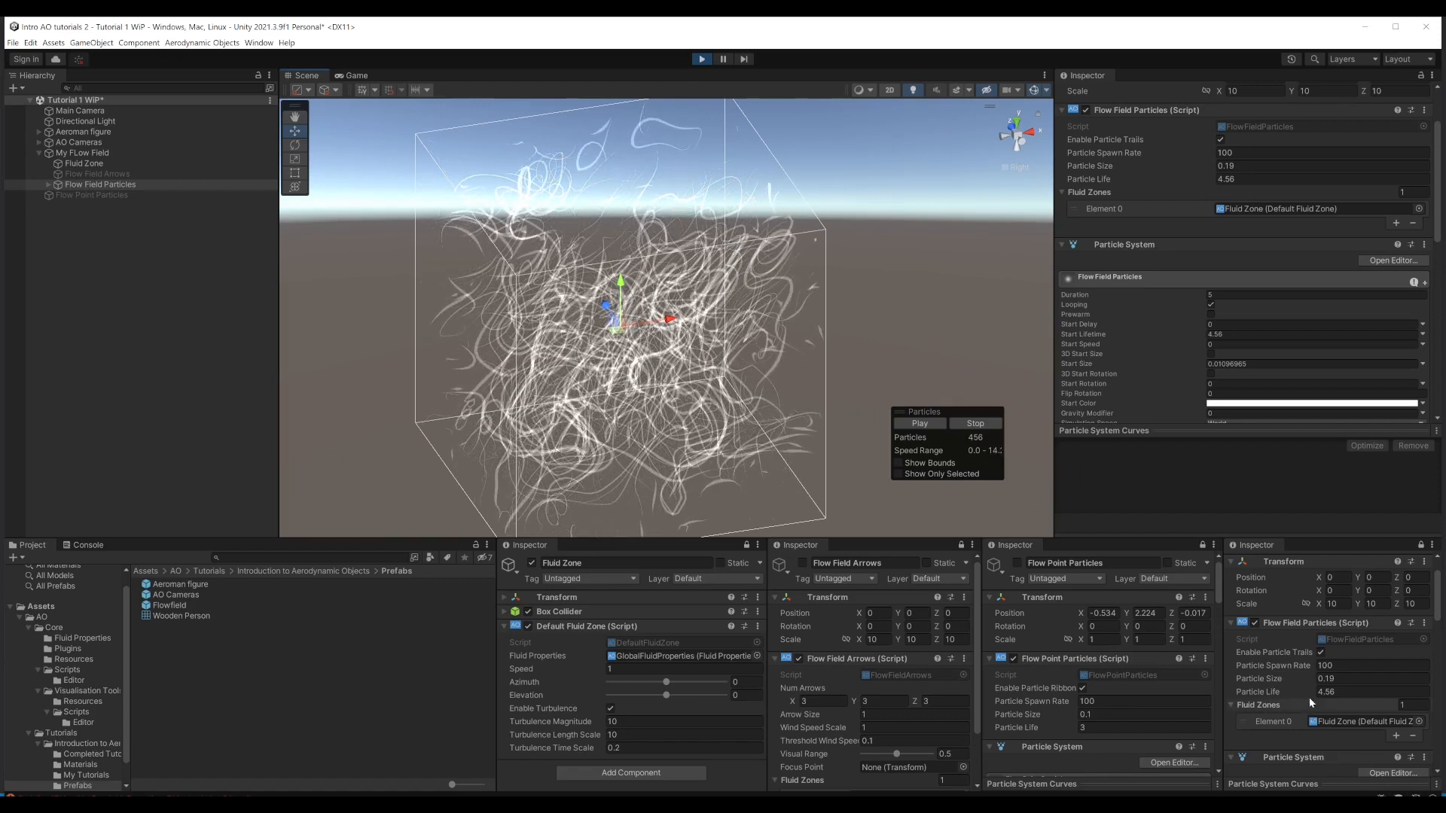
{"action": "left_click", "coordinate": [1320, 652]}
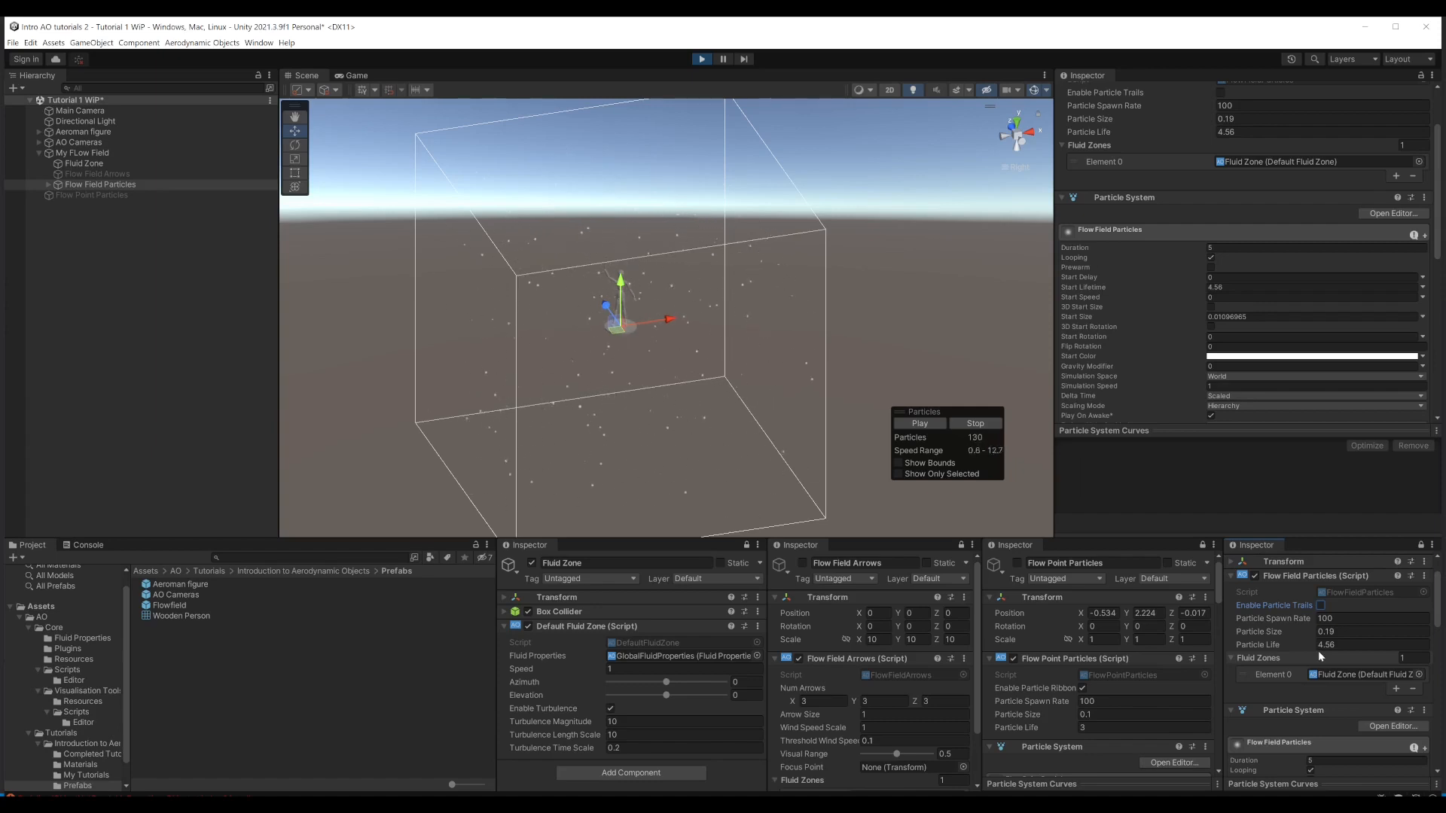
Step: Try particle trails on Flow Field Particles with a spawn rate of 165.86 and particle life of 54.2, and end Play mode
{"action": "left_click", "coordinate": [1322, 606]}
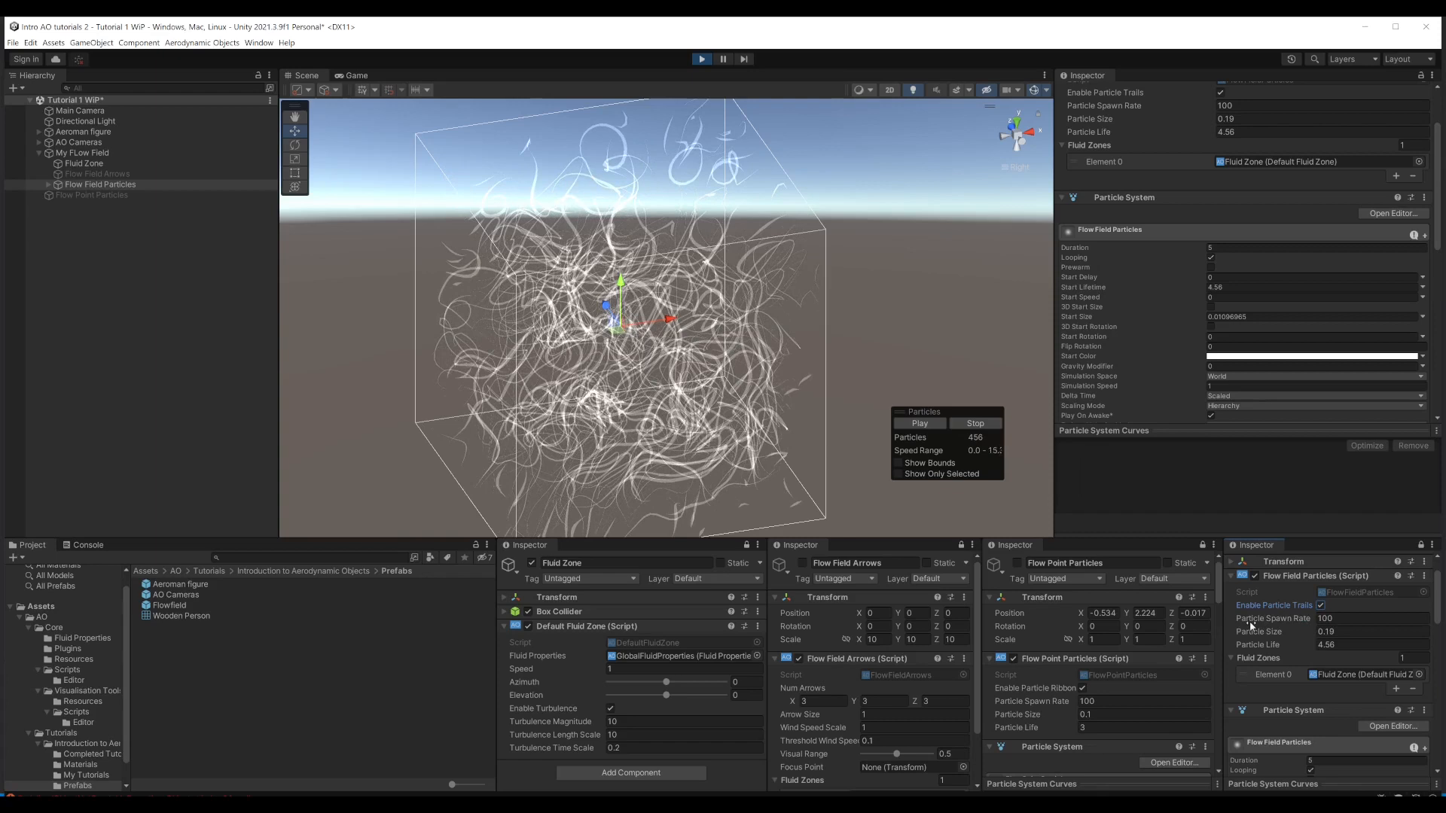
{"action": "left_click_drag", "start_coordinate": [1250, 625], "coordinate": [339, 584]}
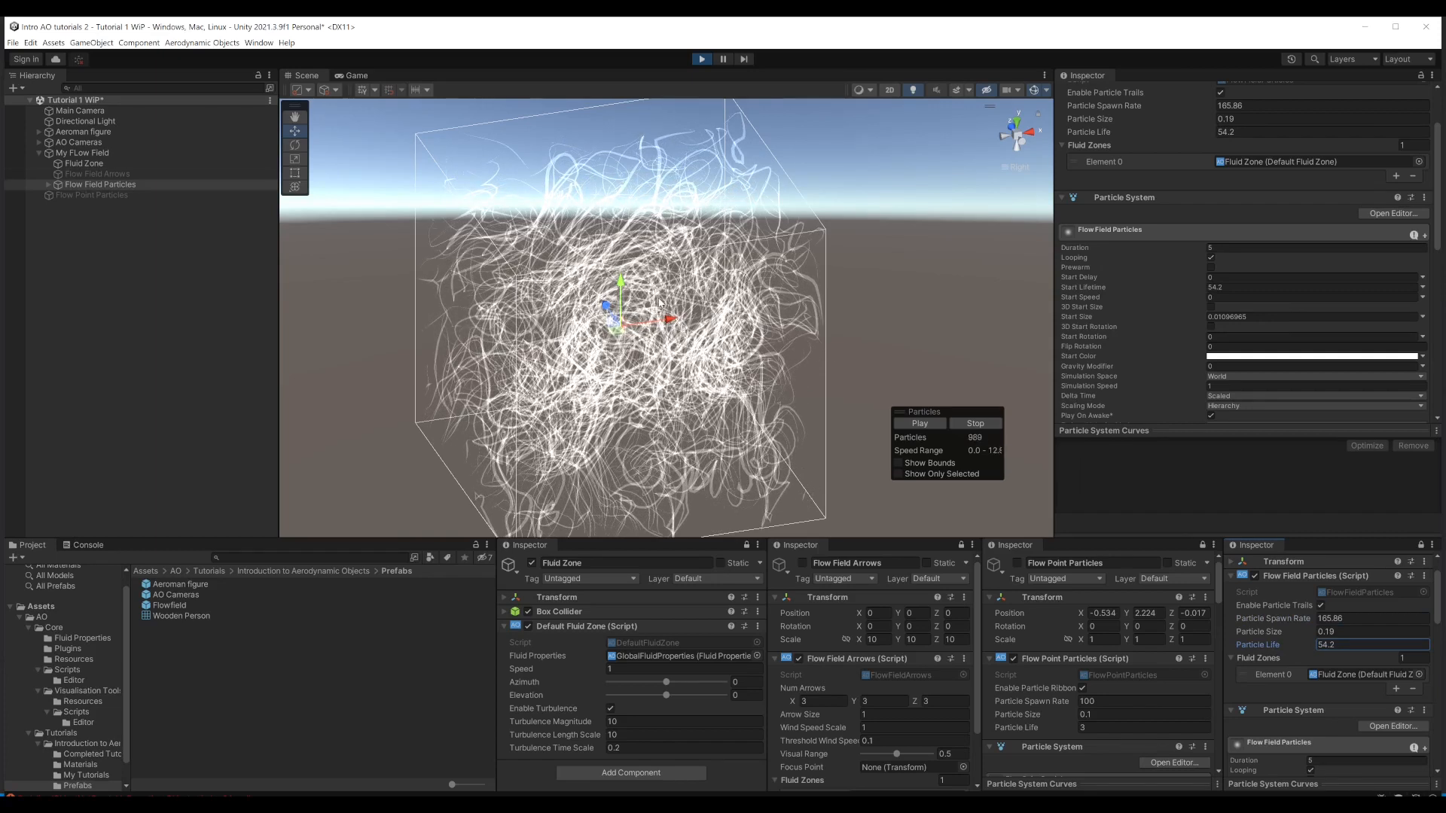
{"action": "left_click", "coordinate": [701, 60]}
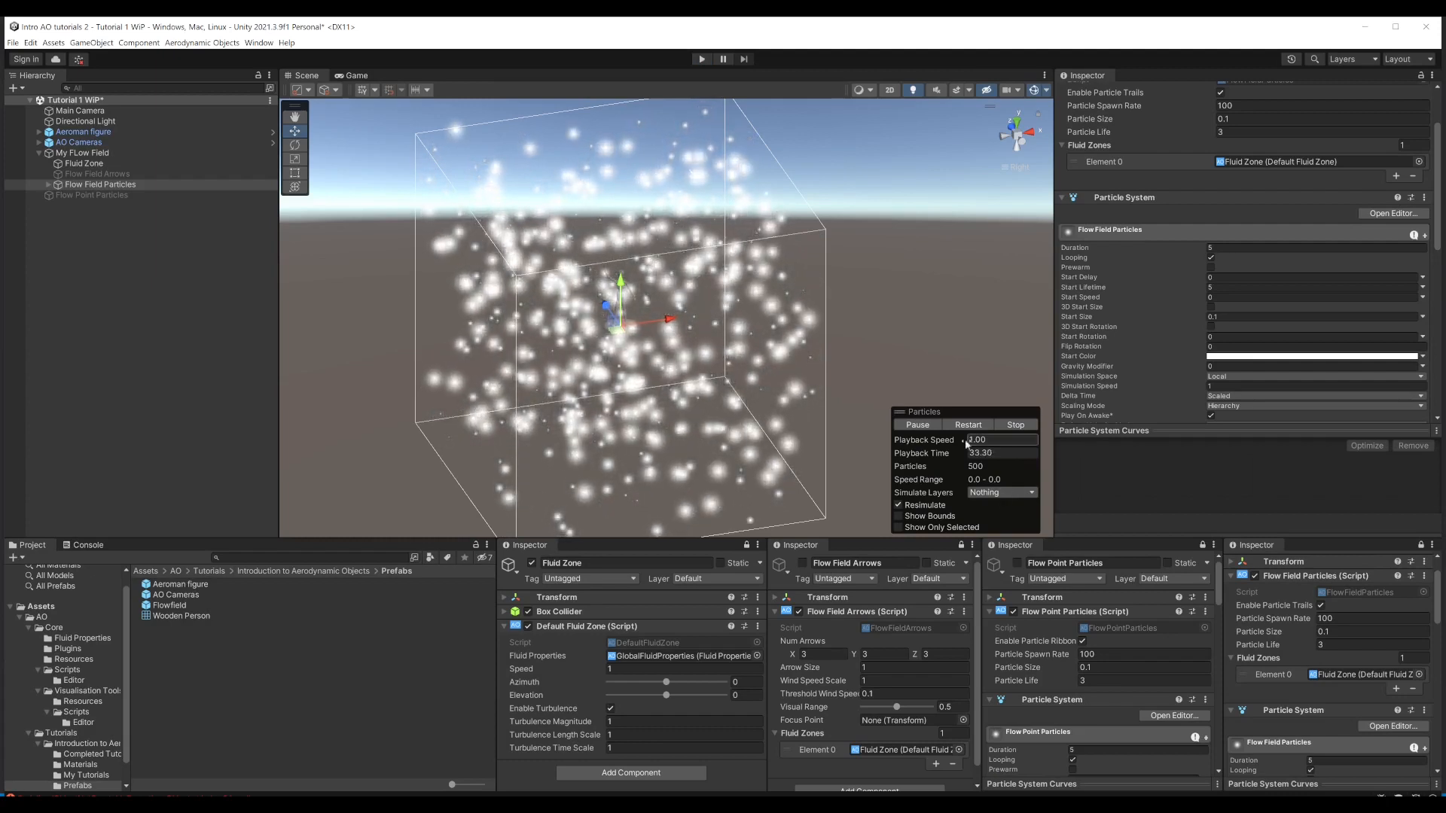
Step: Stop the particle preview, activate the Flow Point Particles object and deactivate Flow Field Particles
{"action": "left_click", "coordinate": [1013, 425]}
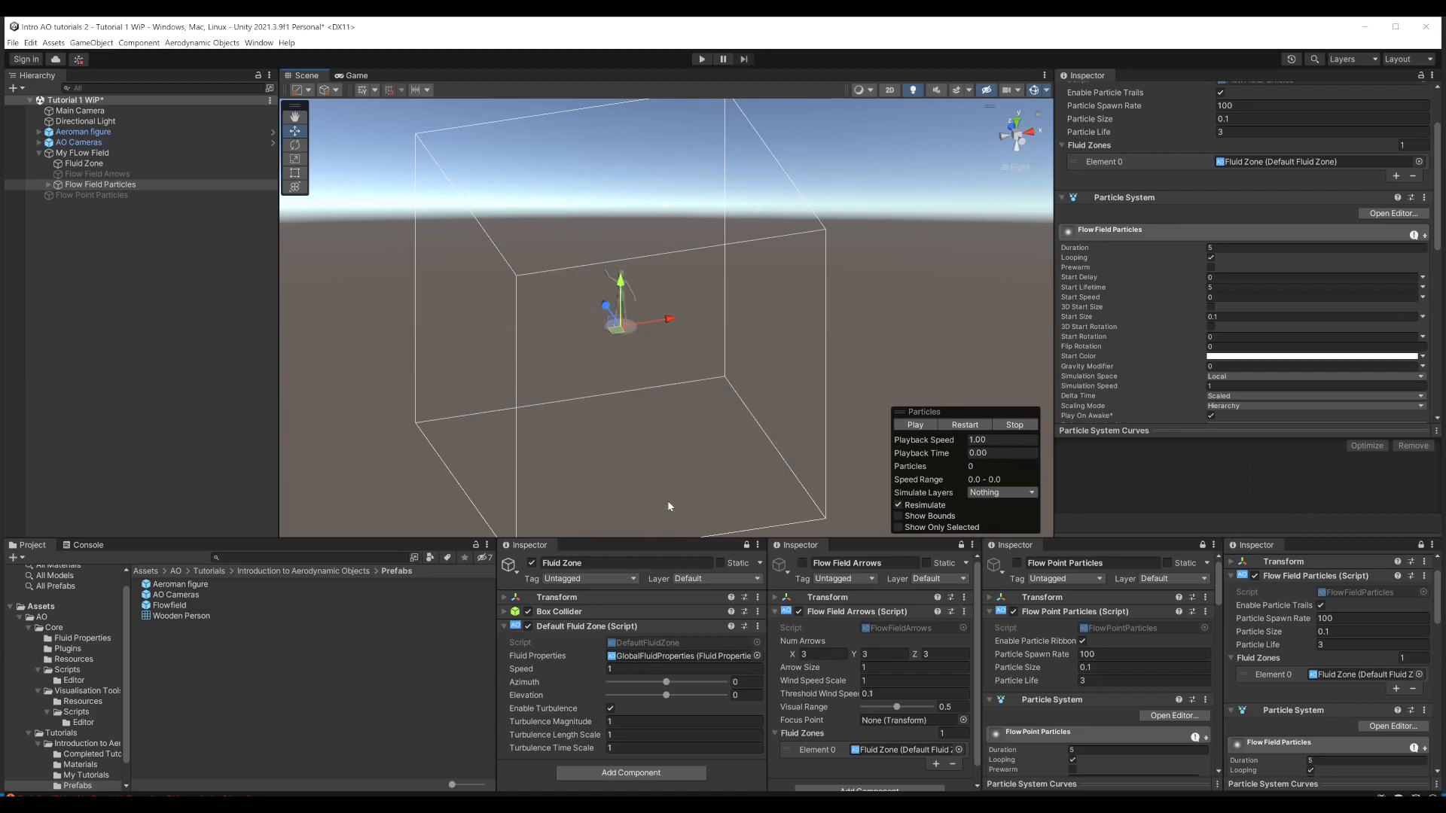
{"action": "left_click", "coordinate": [1016, 563]}
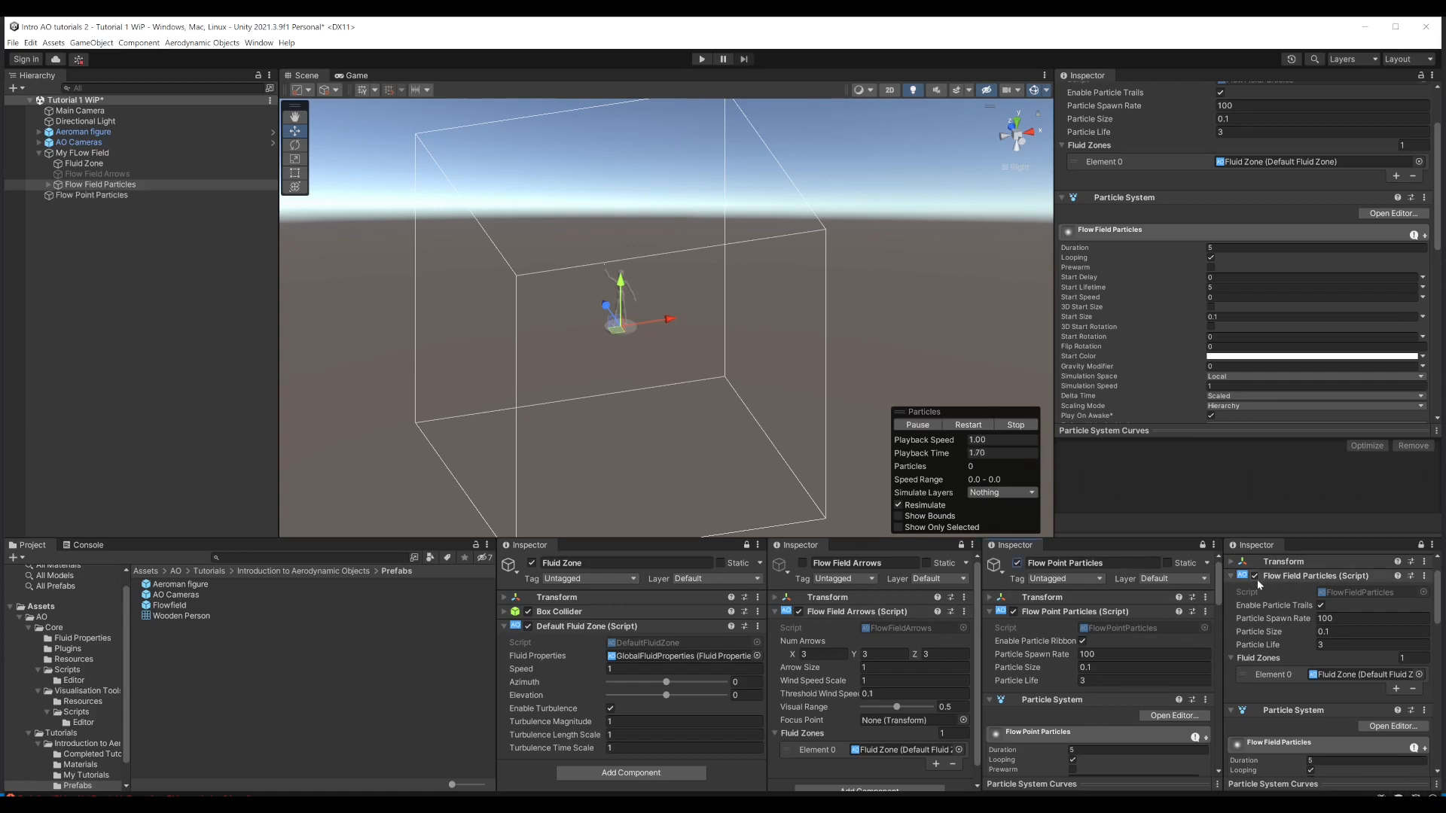
{"action": "scroll", "coordinate": [1251, 580], "scroll_direction": "up", "scroll_amount": 2}
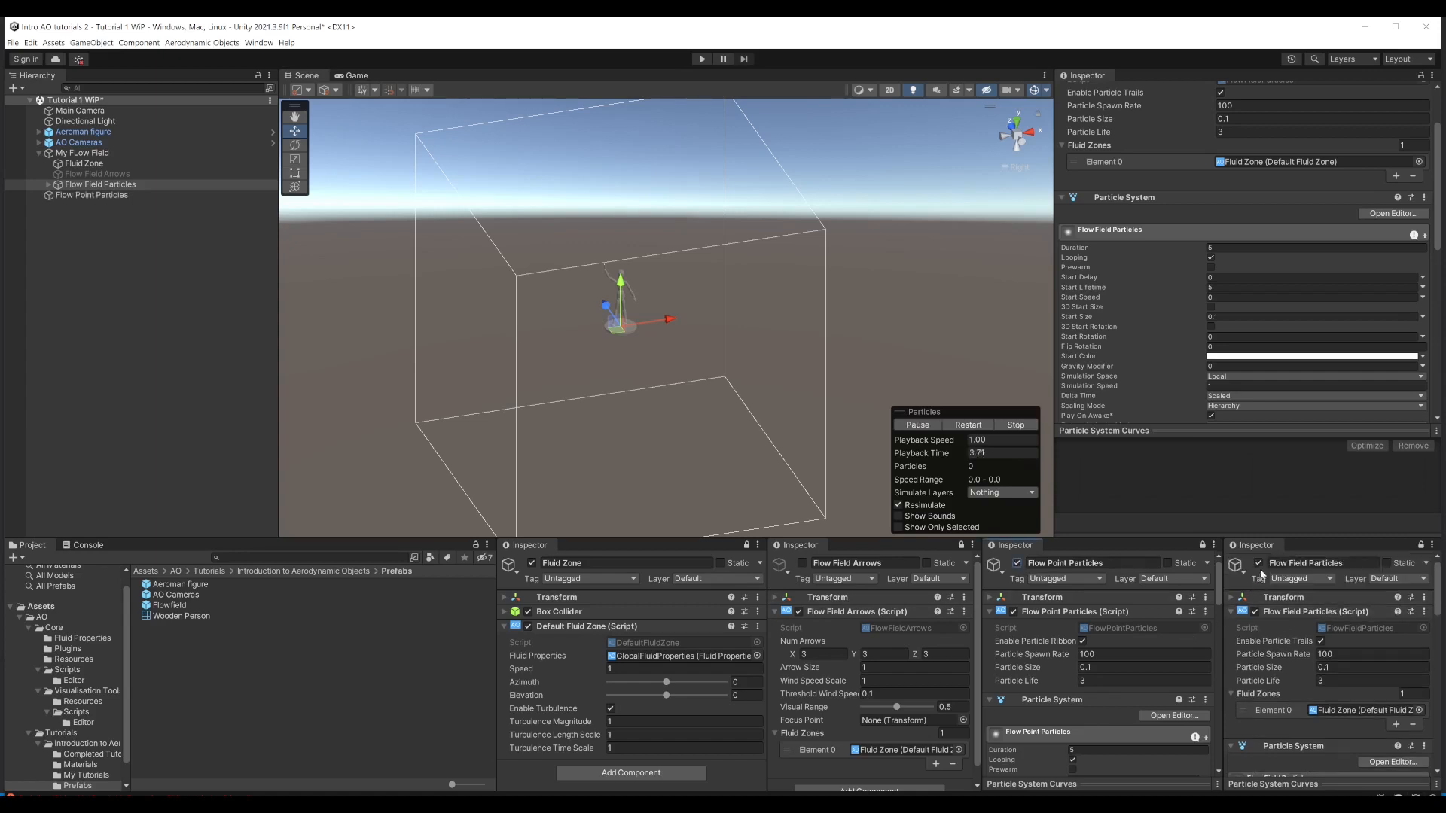
{"action": "left_click", "coordinate": [1258, 563]}
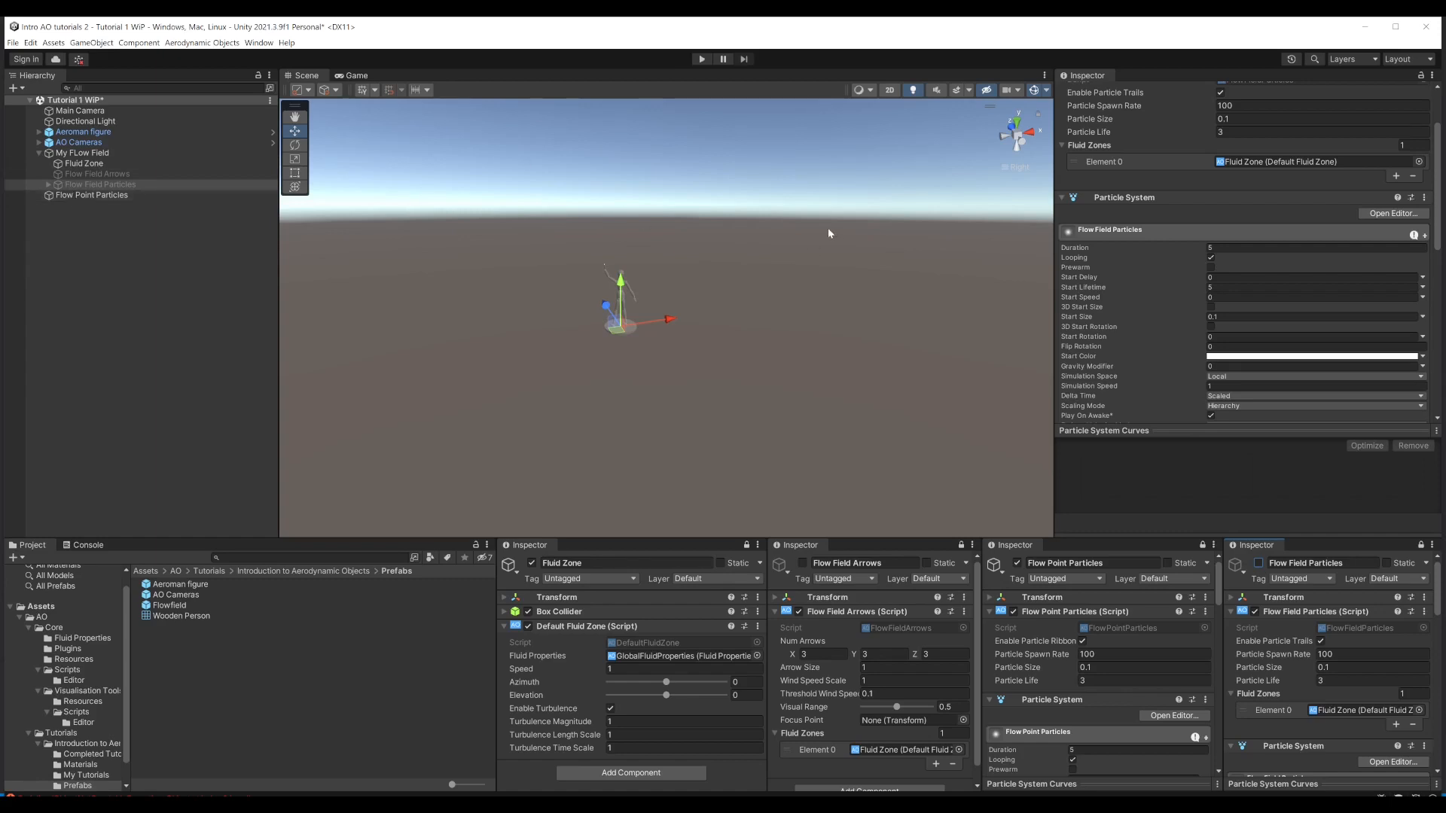
Step: Run the scene and view the figure and its point particle ribbon closely from the right side in the Scene view
{"action": "left_click", "coordinate": [702, 60]}
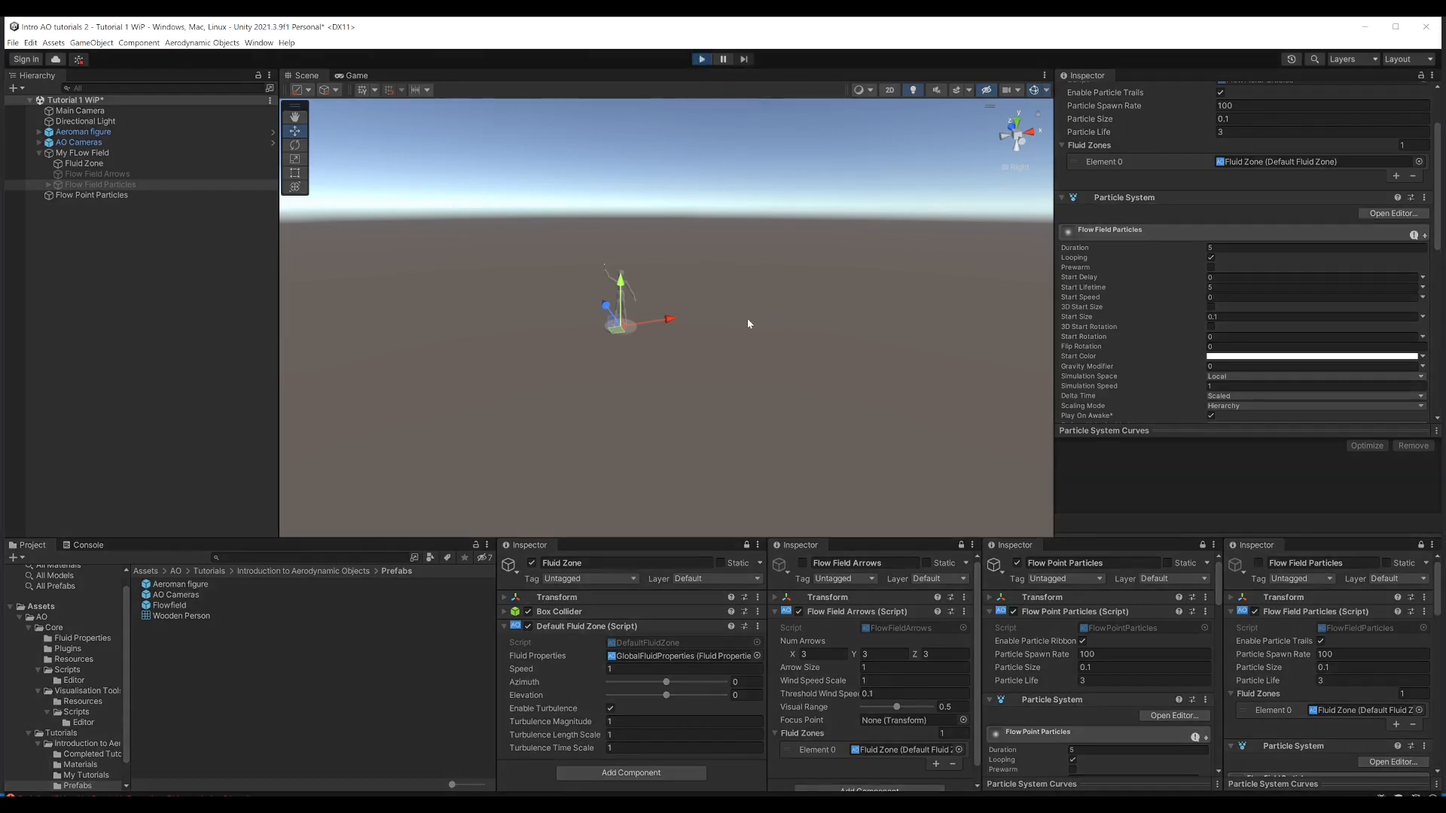
{"action": "left_click", "coordinate": [305, 76]}
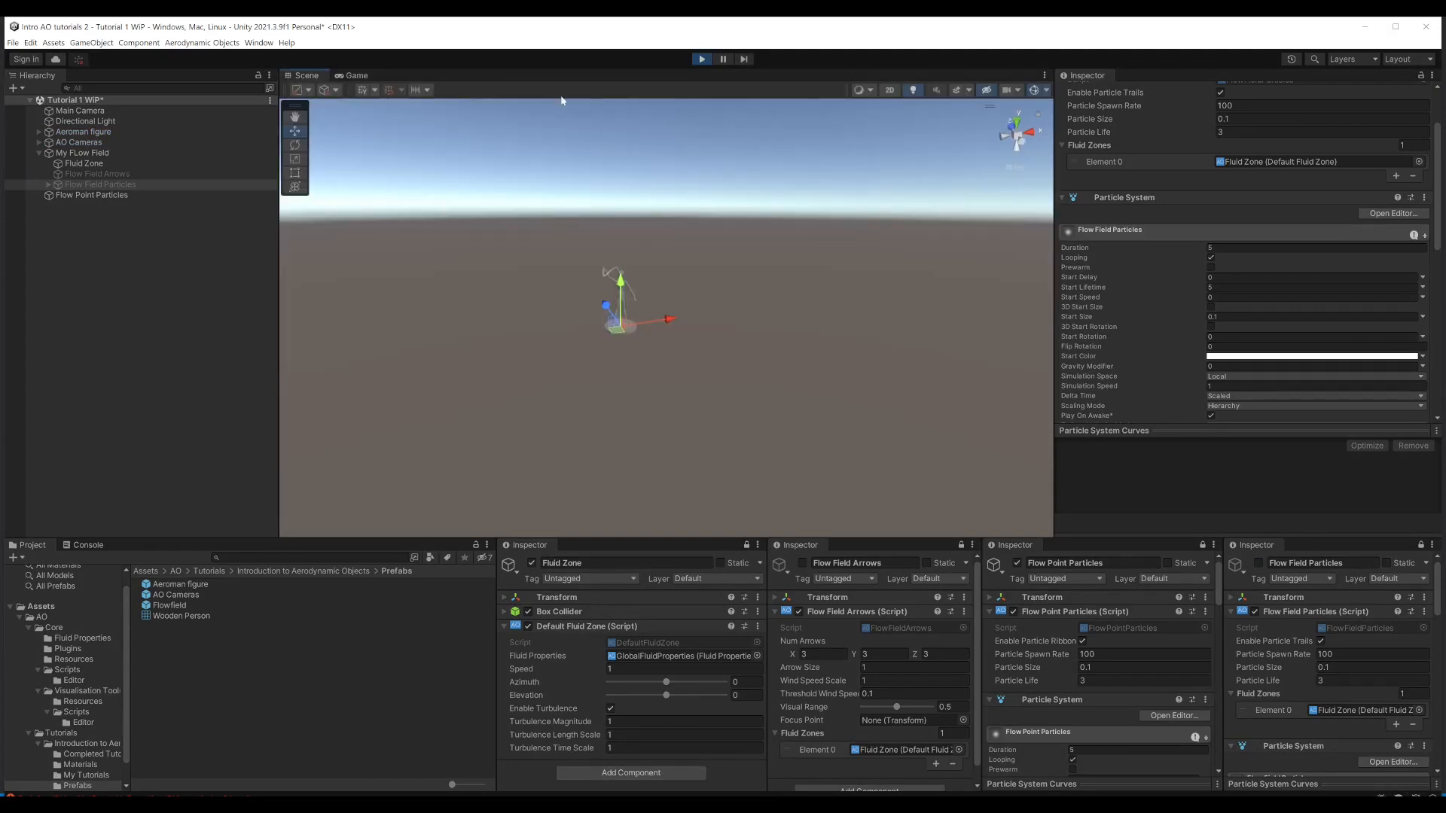
{"action": "left_click", "coordinate": [1032, 135]}
{"action": "scroll", "coordinate": [688, 282], "scroll_direction": "up", "scroll_amount": 15}
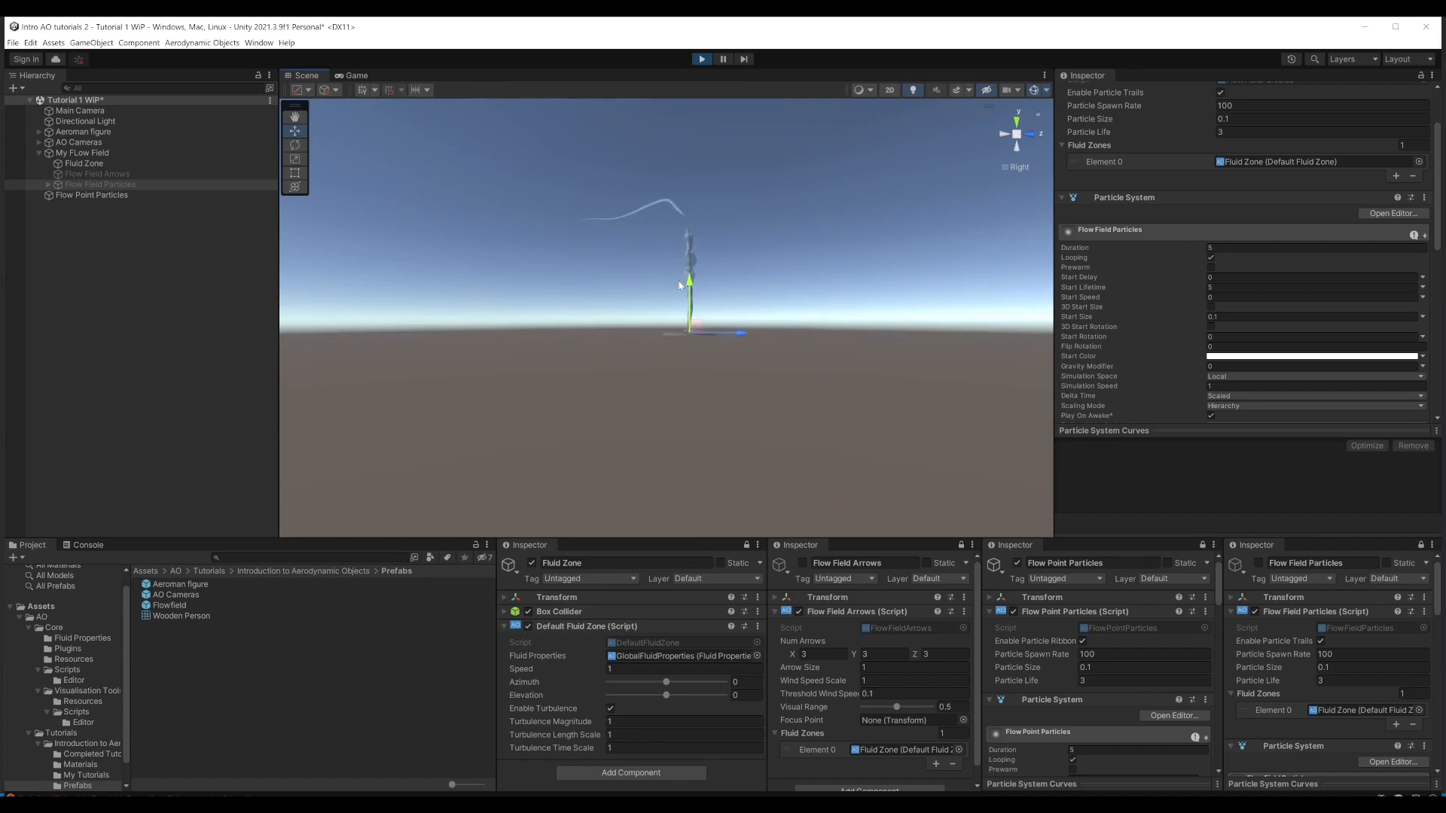
{"action": "middle_click_drag", "start_coordinate": [738, 237], "coordinate": [720, 346]}
{"action": "scroll", "coordinate": [716, 352], "scroll_direction": "up", "scroll_amount": 3}
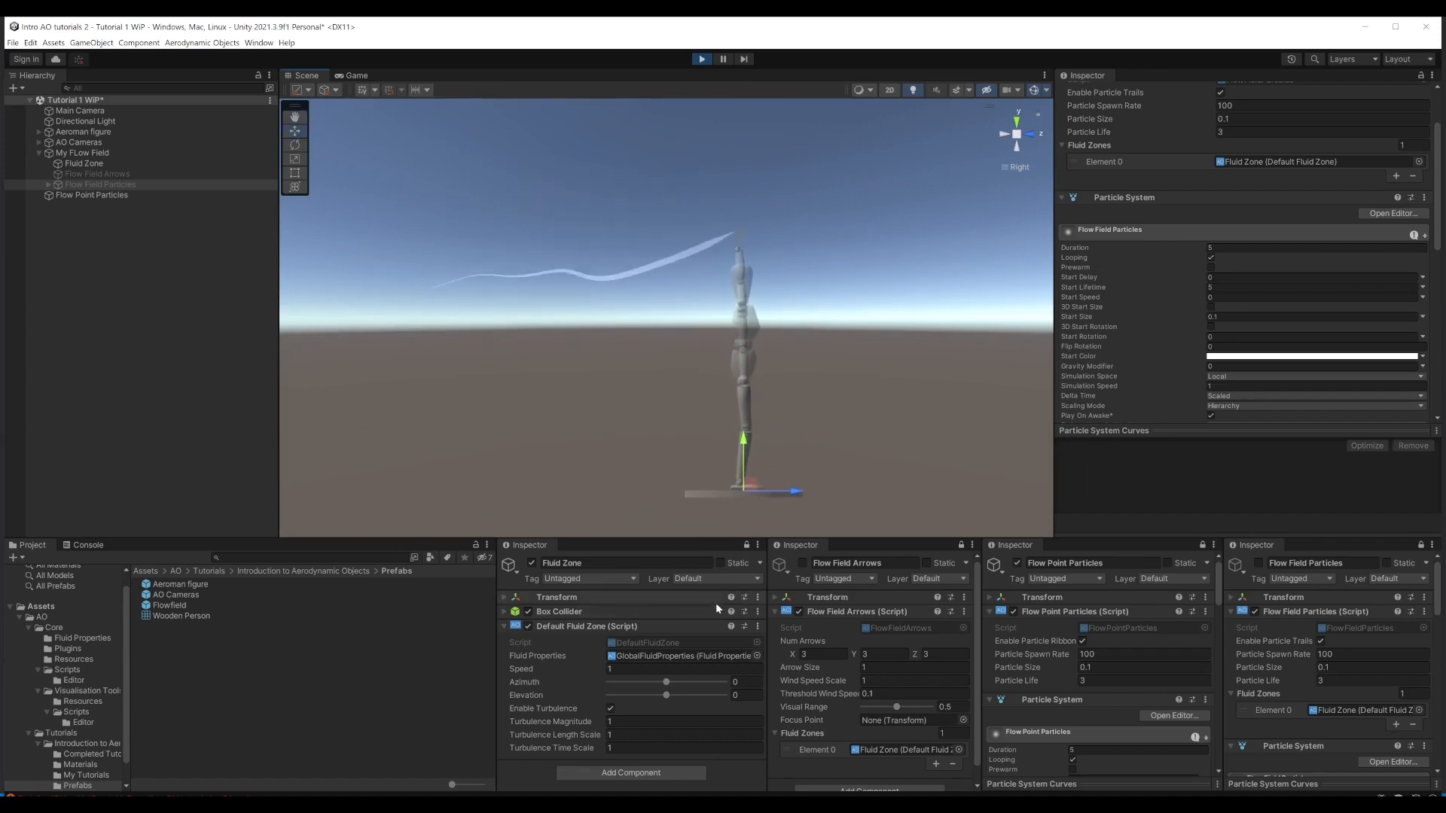
Step: Disable turbulence on the Fluid Zone and, with gizmos hidden, move Flow Point Particles down beside the figure's head
{"action": "left_click", "coordinate": [610, 708]}
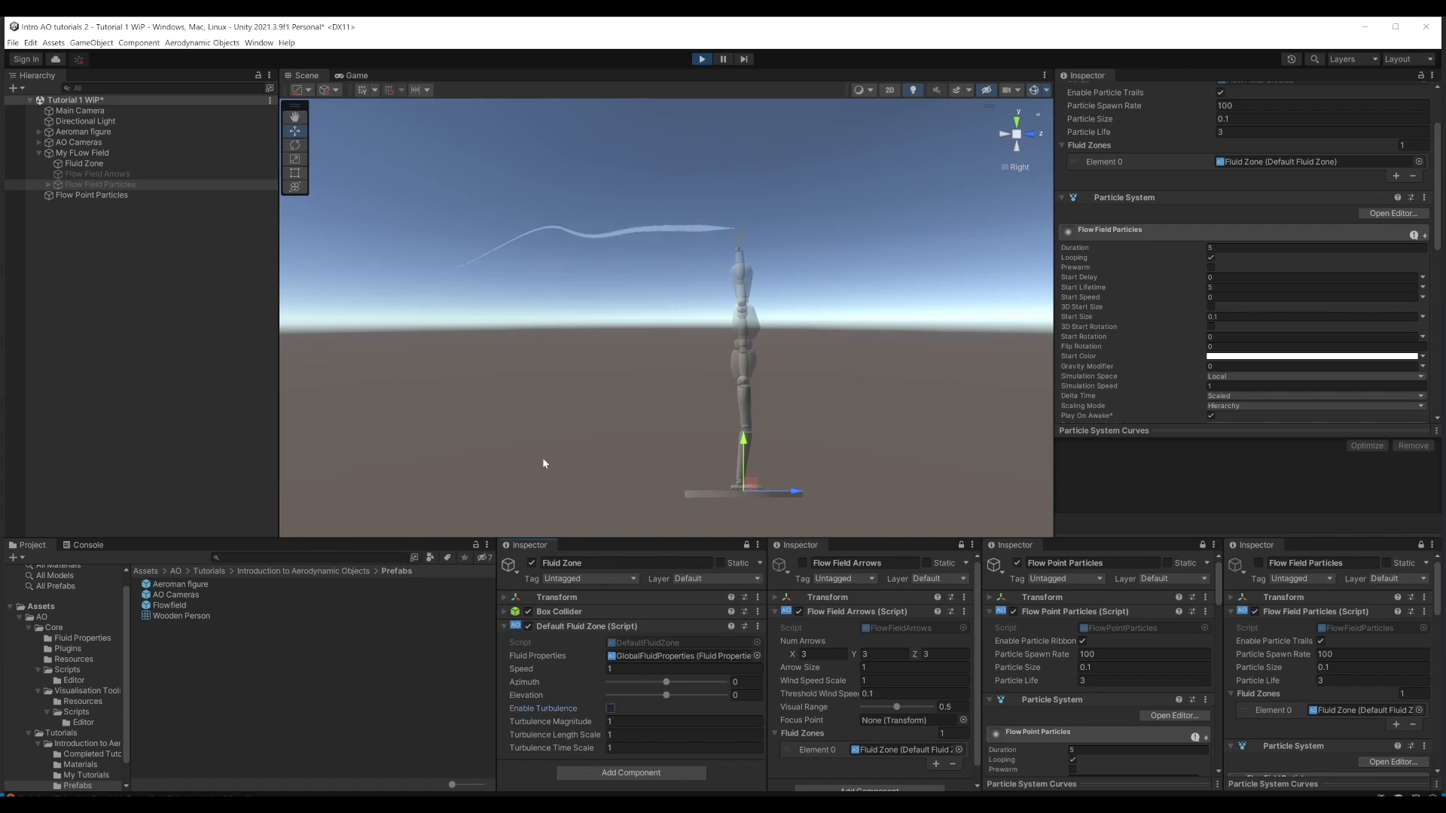
{"action": "left_click", "coordinate": [74, 196]}
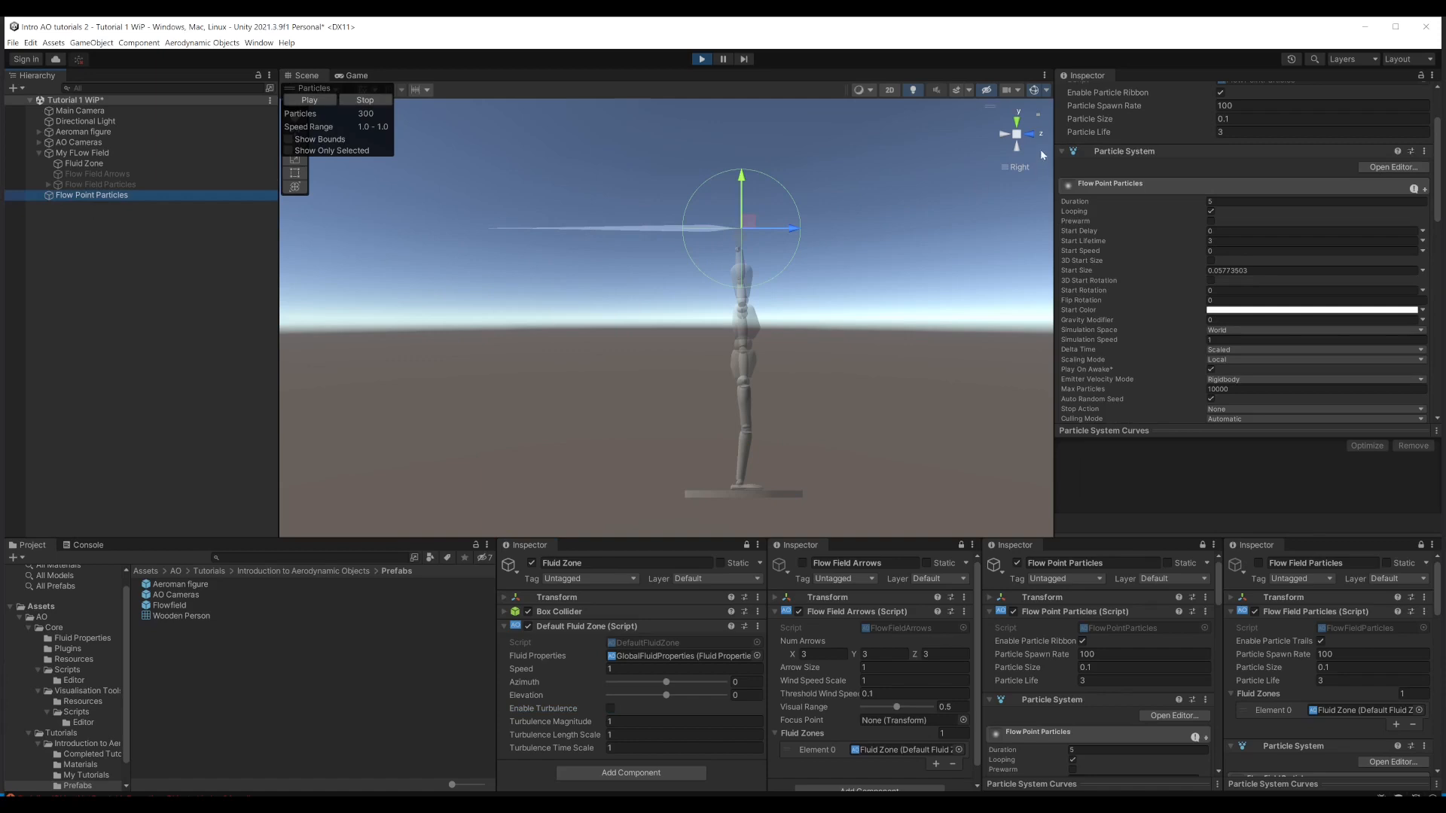
{"action": "left_click", "coordinate": [1035, 91]}
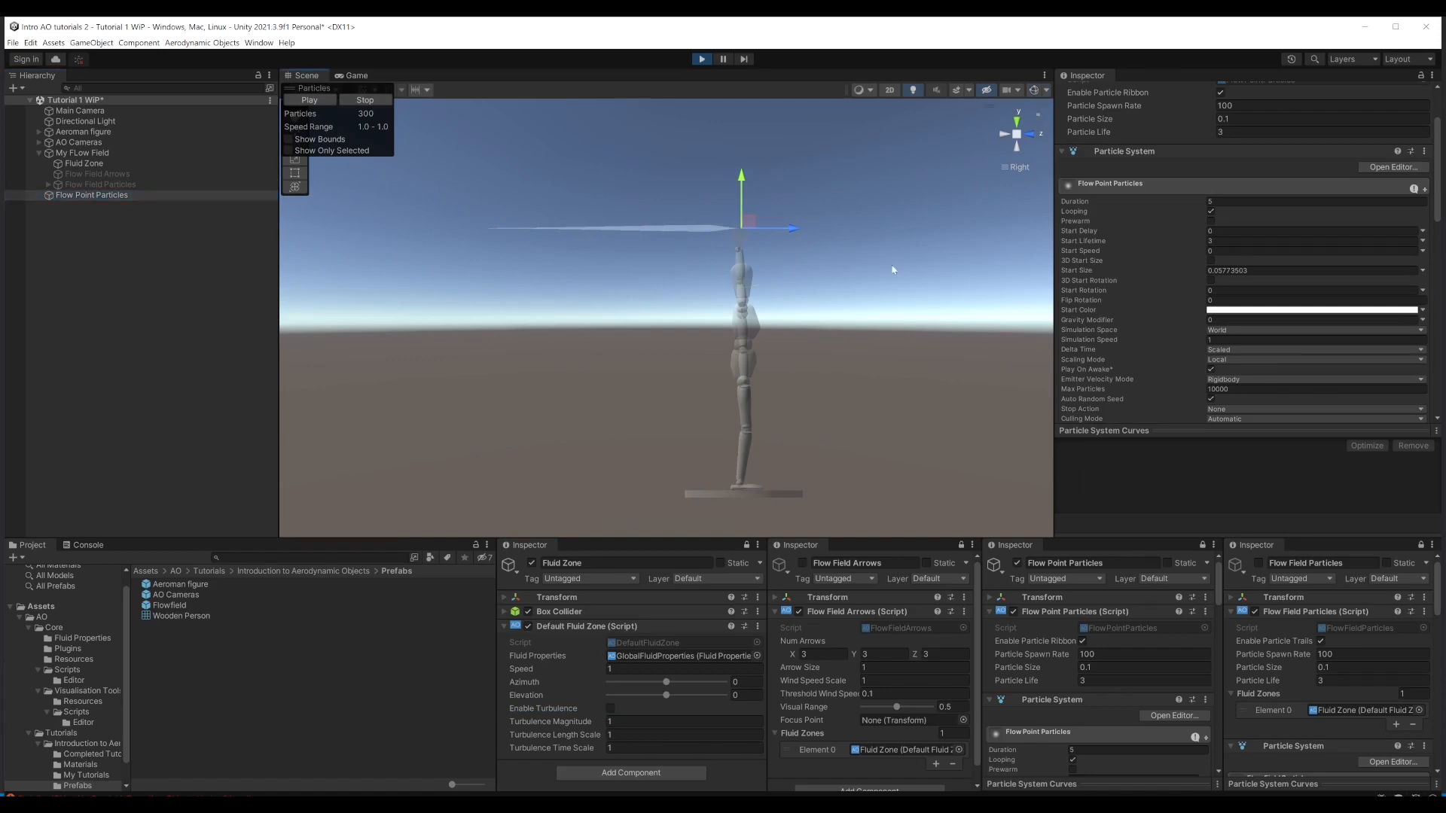
{"action": "mouse_move", "coordinate": [749, 224]}
{"action": "left_mouse_down"}
{"action": "mouse_move", "coordinate": [689, 200]}
{"action": "mouse_move", "coordinate": [668, 264]}
{"action": "mouse_move", "coordinate": [680, 249]}
{"action": "mouse_move", "coordinate": [639, 297]}
{"action": "mouse_move", "coordinate": [550, 346]}
{"action": "mouse_move", "coordinate": [557, 212]}
{"action": "mouse_move", "coordinate": [502, 354]}
{"action": "mouse_move", "coordinate": [543, 264]}
{"action": "mouse_move", "coordinate": [606, 275]}
{"action": "mouse_move", "coordinate": [594, 306]}
{"action": "mouse_move", "coordinate": [659, 323]}
{"action": "mouse_move", "coordinate": [607, 241]}
{"action": "mouse_move", "coordinate": [660, 331]}
{"action": "mouse_move", "coordinate": [689, 269]}
{"action": "mouse_move", "coordinate": [793, 329]}
{"action": "mouse_move", "coordinate": [775, 252]}
{"action": "mouse_move", "coordinate": [760, 305]}
{"action": "mouse_move", "coordinate": [820, 224]}
{"action": "mouse_move", "coordinate": [725, 275]}
{"action": "mouse_move", "coordinate": [748, 268]}
{"action": "mouse_move", "coordinate": [723, 262]}
{"action": "left_mouse_up"}
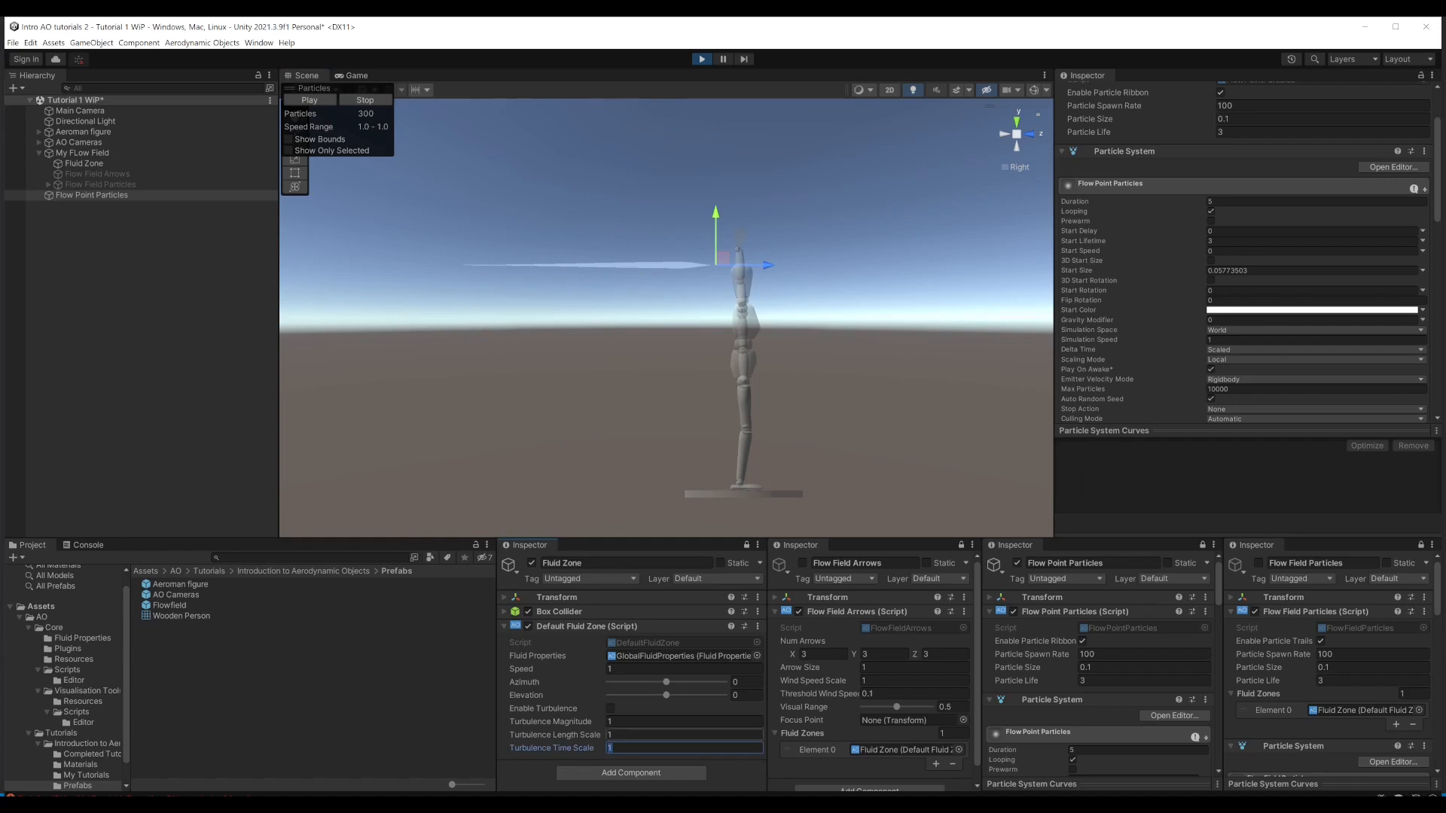
Step: Set the Fluid Zone's turbulence magnitude to 0.5, length scale to 5 and time scale to 0.5
{"action": "left_click", "coordinate": [684, 722]}
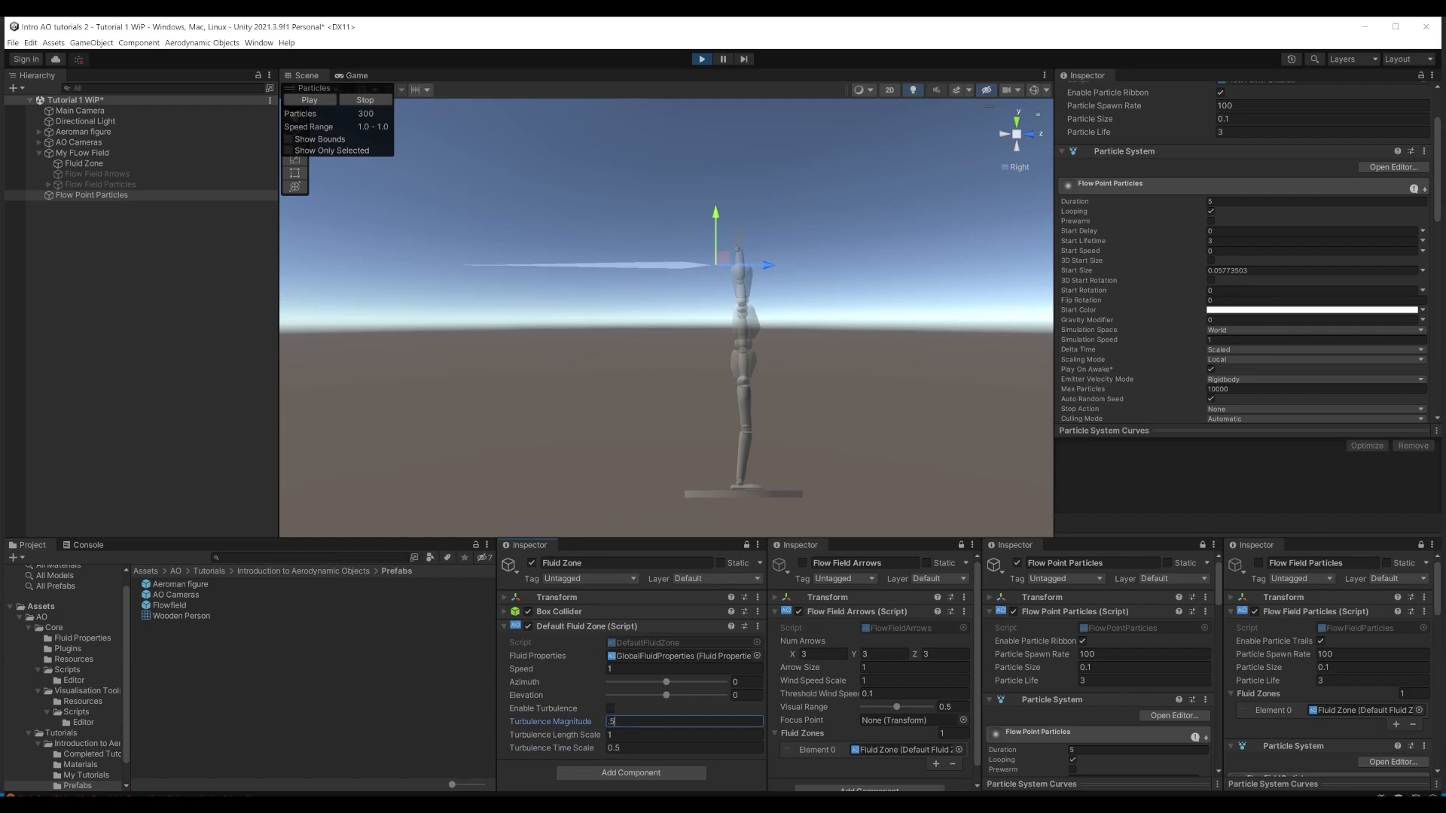
{"action": "type", "text": ".5"}
{"action": "left_click", "coordinate": [626, 735]}
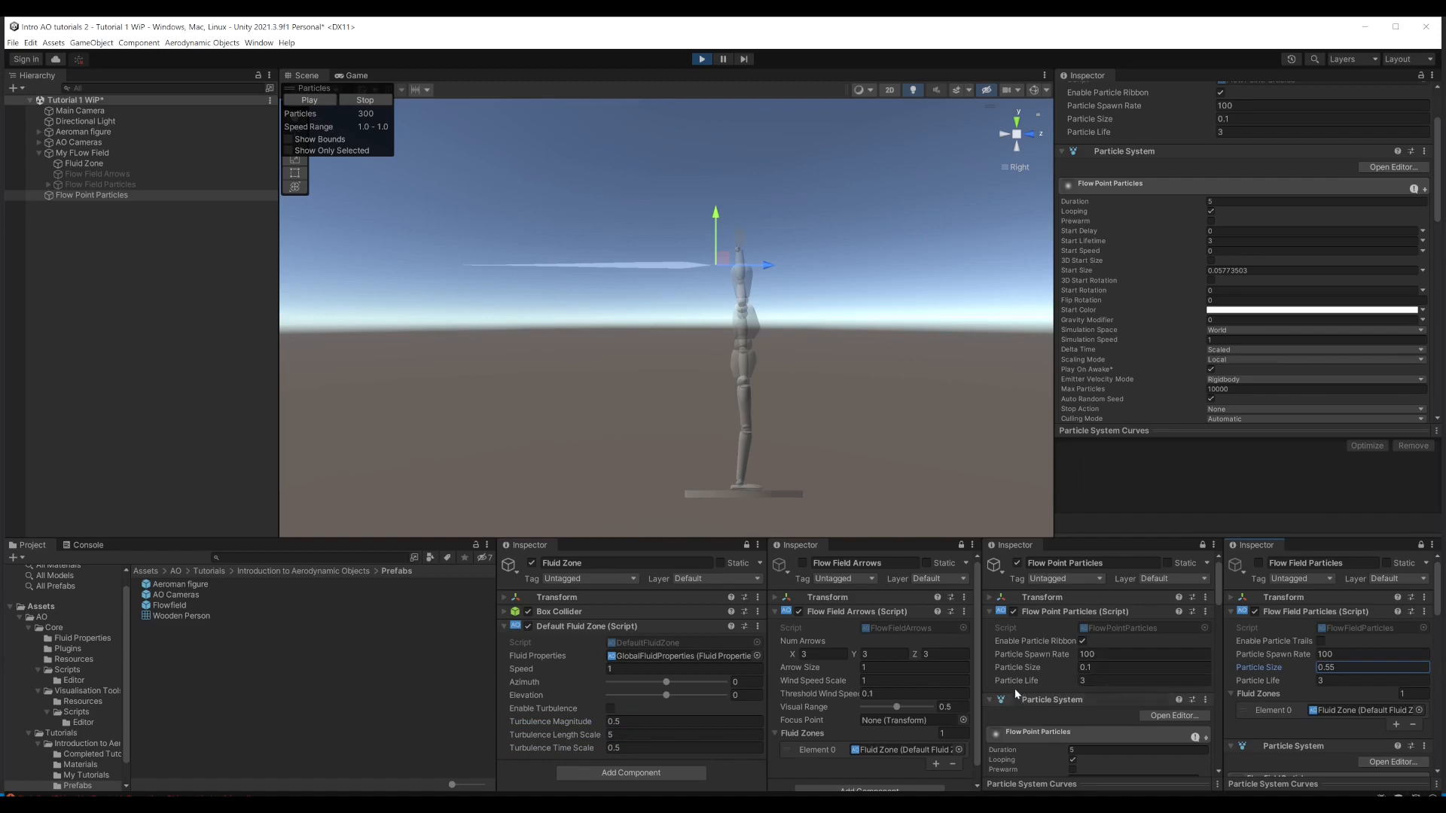
Step: Disable the particle ribbon on Flow Point Particles and set the particle size to 0.31
{"action": "left_click", "coordinate": [1082, 642]}
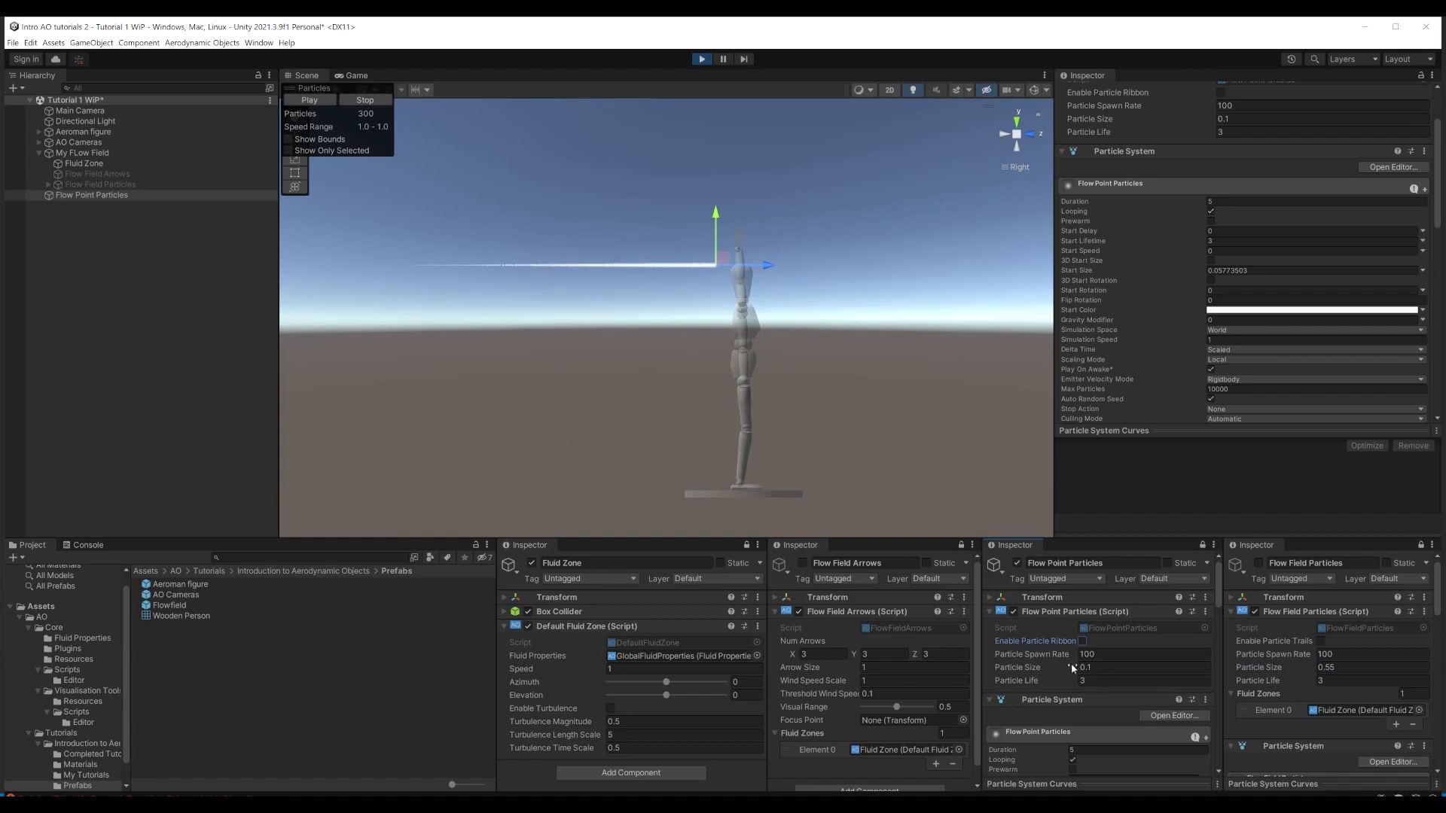
{"action": "left_click", "coordinate": [1019, 670]}
{"action": "left_click_drag", "start_coordinate": [1019, 671], "coordinate": [1029, 670]}
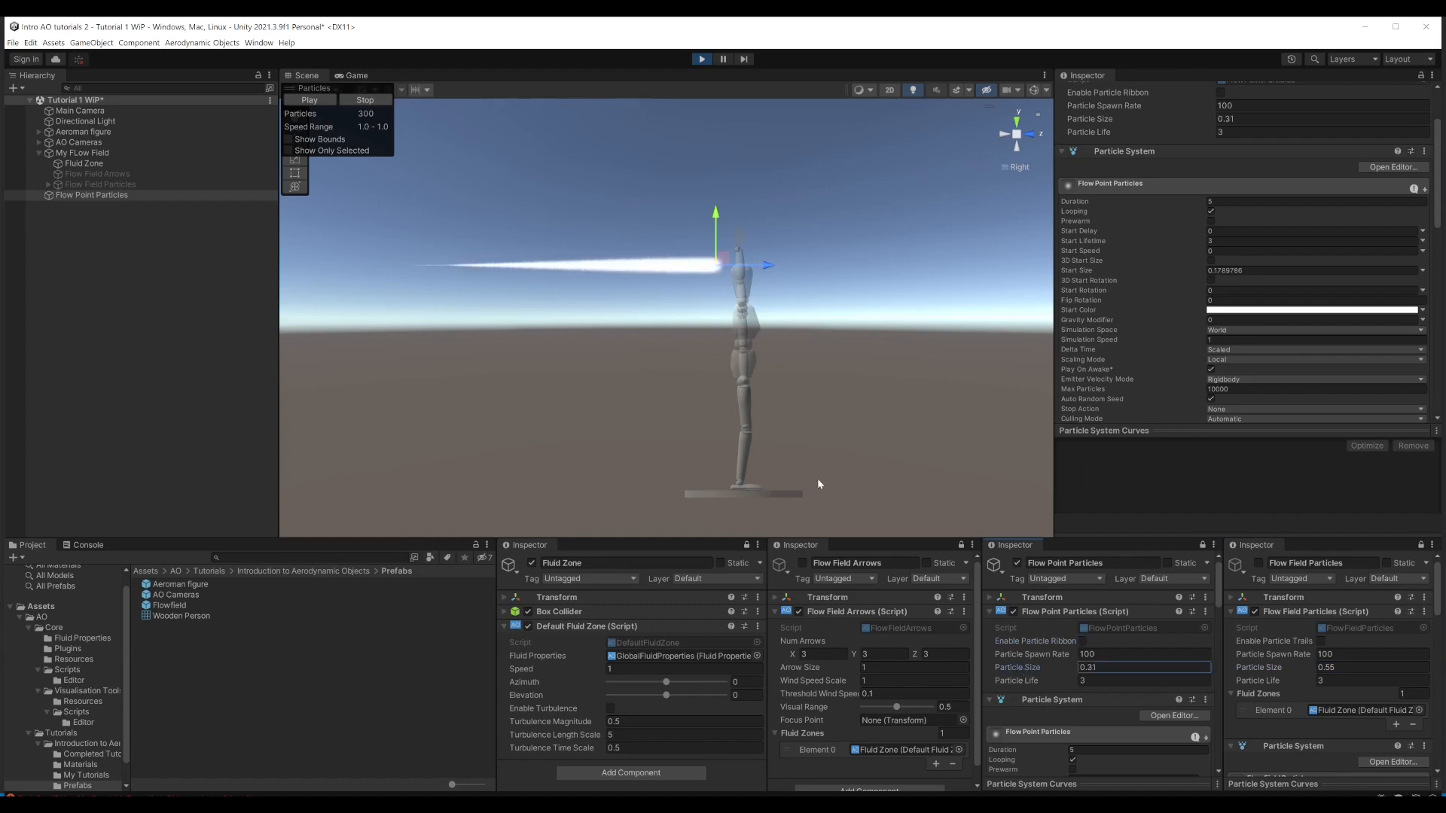
Step: Move the Flow Point Particles emitter to shin height in front of the figure and raise its spawn rate to 193.02
{"action": "left_click_drag", "start_coordinate": [724, 267], "coordinate": [779, 410]}
{"action": "left_click_drag", "start_coordinate": [1038, 652], "coordinate": [1357, 651]}
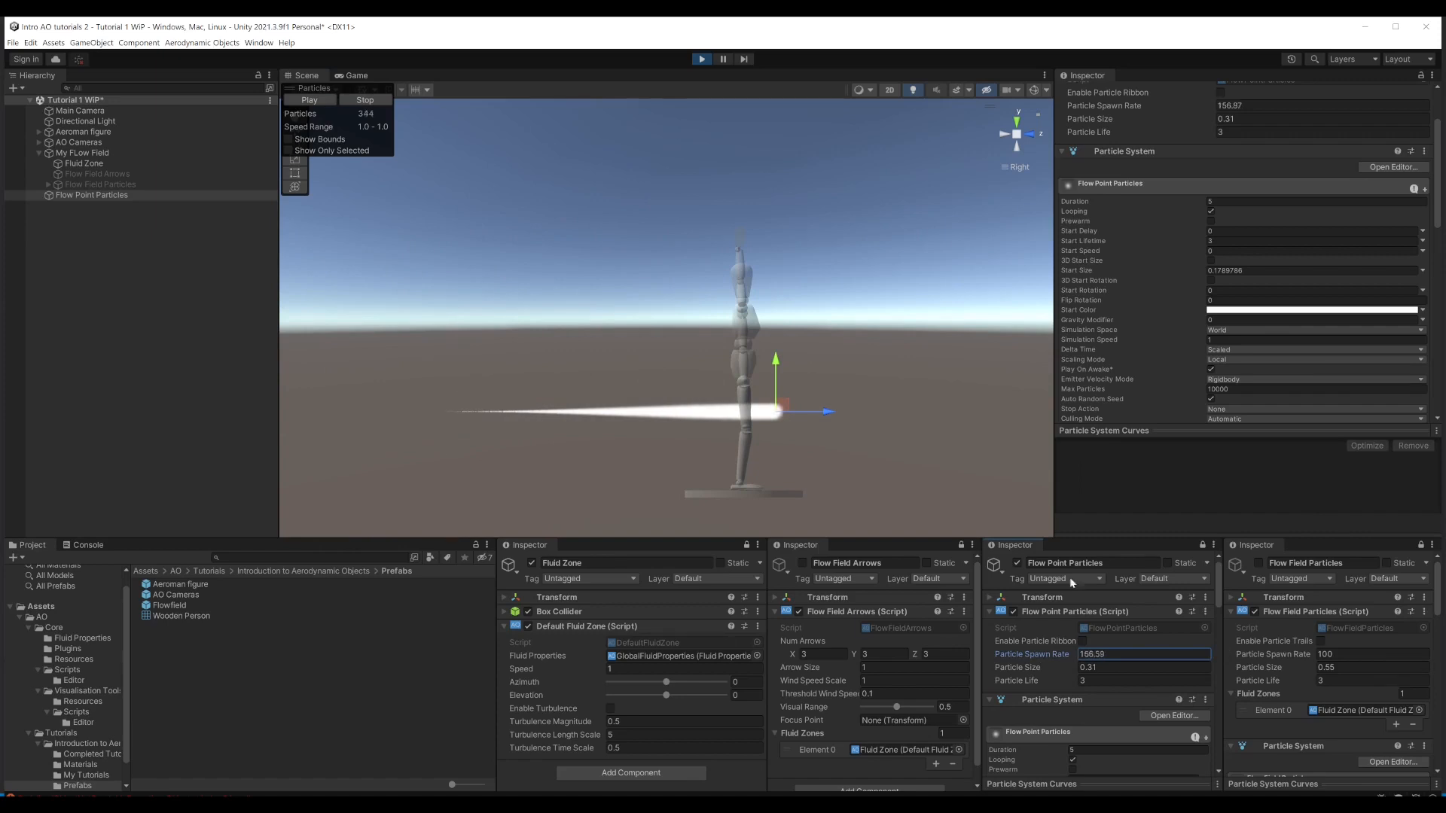
{"action": "mouse_move", "coordinate": [798, 406]}
{"action": "left_mouse_down"}
{"action": "mouse_move", "coordinate": [603, 347]}
{"action": "mouse_move", "coordinate": [539, 226]}
{"action": "mouse_move", "coordinate": [520, 350]}
{"action": "mouse_move", "coordinate": [561, 405]}
{"action": "mouse_move", "coordinate": [587, 211]}
{"action": "mouse_move", "coordinate": [632, 369]}
{"action": "mouse_move", "coordinate": [659, 305]}
{"action": "mouse_move", "coordinate": [741, 435]}
{"action": "mouse_move", "coordinate": [870, 348]}
{"action": "mouse_move", "coordinate": [927, 353]}
{"action": "mouse_move", "coordinate": [907, 348]}
{"action": "mouse_move", "coordinate": [923, 365]}
{"action": "mouse_move", "coordinate": [855, 335]}
{"action": "mouse_move", "coordinate": [473, 327]}
{"action": "mouse_move", "coordinate": [463, 393]}
{"action": "mouse_move", "coordinate": [587, 343]}
{"action": "mouse_move", "coordinate": [602, 247]}
{"action": "mouse_move", "coordinate": [646, 343]}
{"action": "mouse_move", "coordinate": [741, 309]}
{"action": "mouse_move", "coordinate": [756, 418]}
{"action": "mouse_move", "coordinate": [806, 409]}
{"action": "mouse_move", "coordinate": [828, 268]}
{"action": "mouse_move", "coordinate": [800, 438]}
{"action": "mouse_move", "coordinate": [823, 390]}
{"action": "mouse_move", "coordinate": [874, 430]}
{"action": "left_mouse_up"}
Step: Enable turbulence on the Fluid Zone and, from the front view, move the point emitter sideways clear of the figure, returning to the right view
{"action": "left_click", "coordinate": [610, 708]}
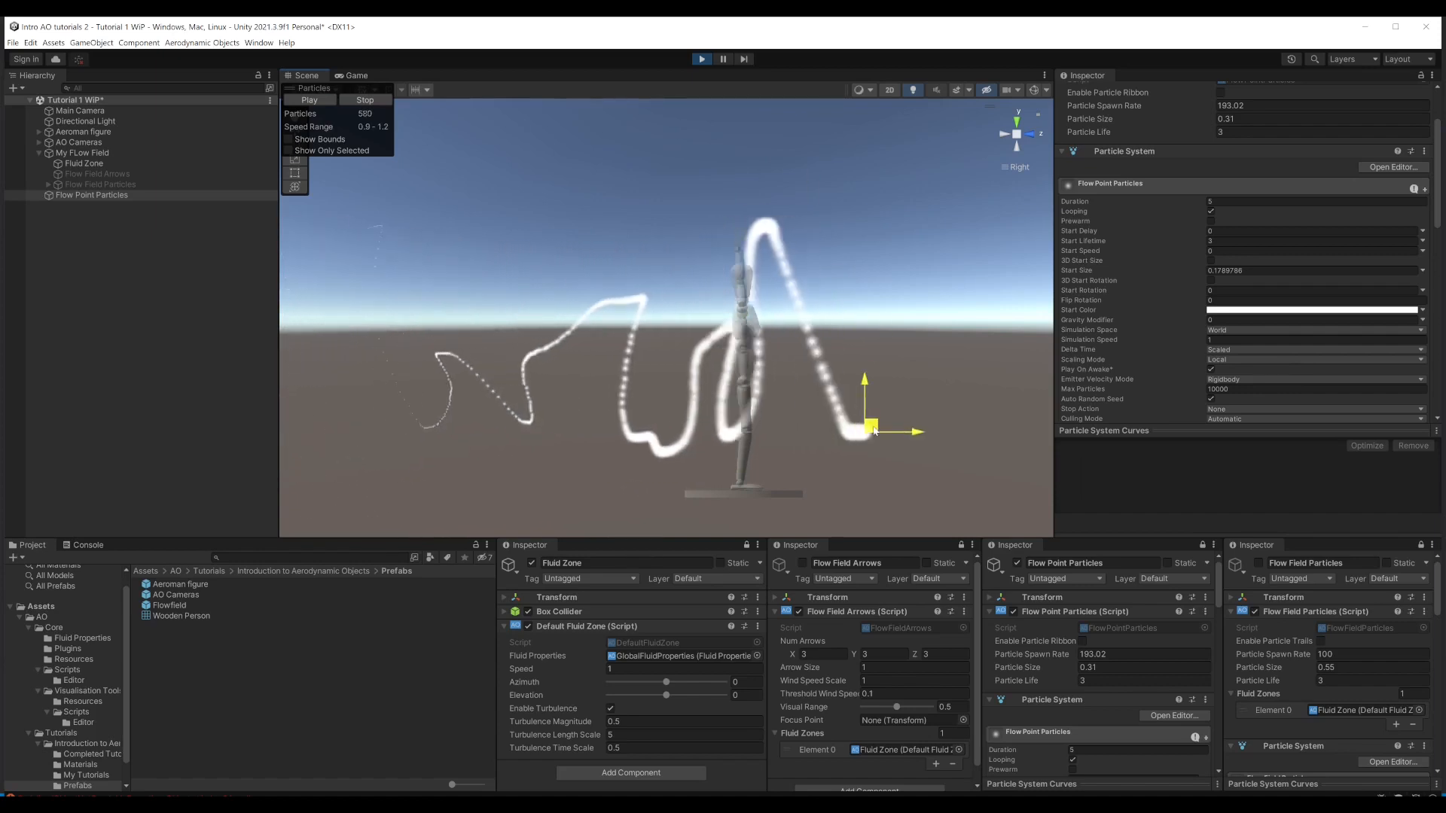
{"action": "left_click", "coordinate": [1034, 136]}
{"action": "scroll", "coordinate": [873, 380], "scroll_direction": "down", "scroll_amount": 3}
{"action": "scroll", "coordinate": [871, 376], "scroll_direction": "up", "scroll_amount": 2}
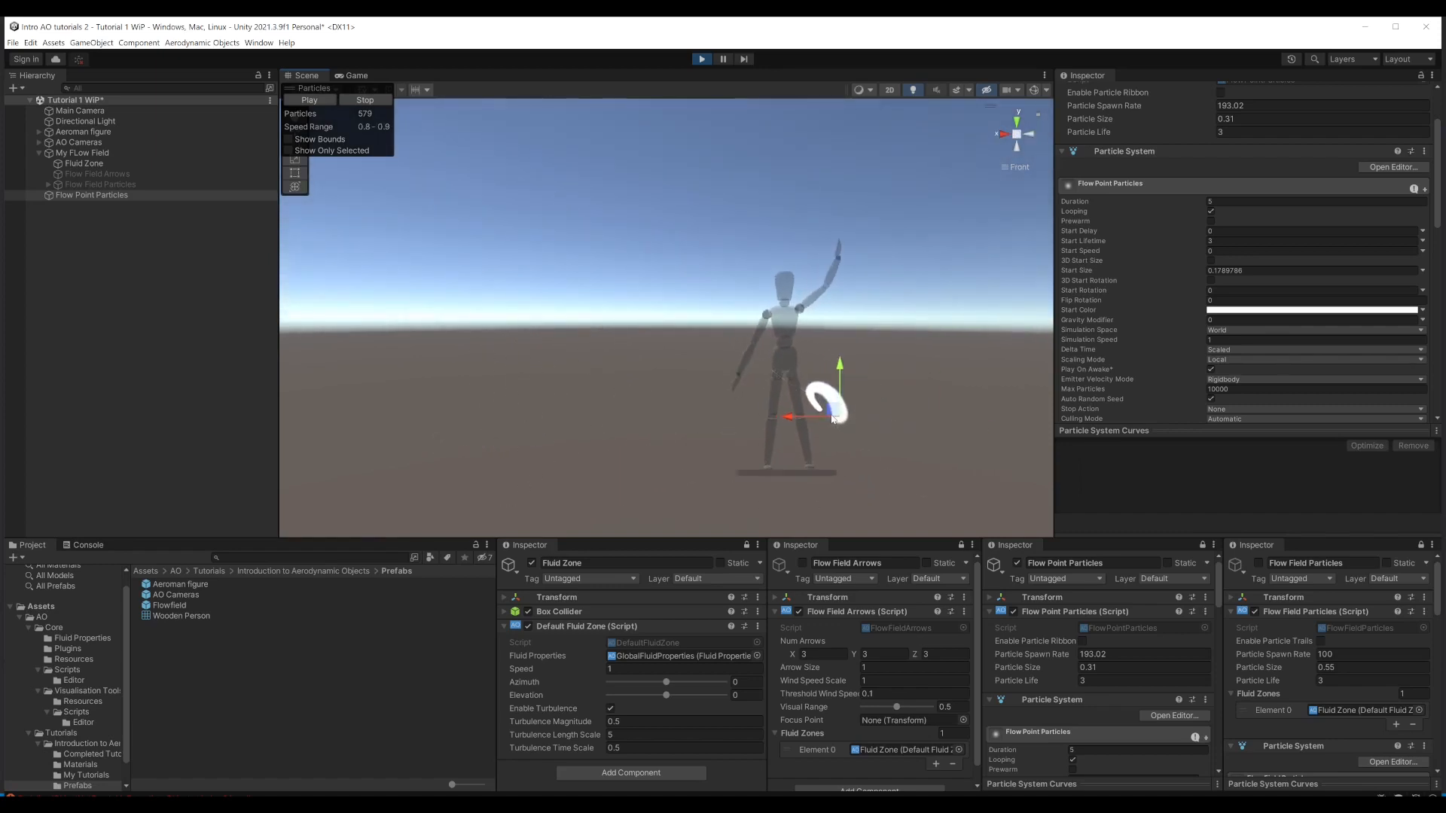
{"action": "mouse_move", "coordinate": [833, 417]}
{"action": "left_mouse_down"}
{"action": "mouse_move", "coordinate": [499, 405]}
{"action": "mouse_move", "coordinate": [410, 367]}
{"action": "mouse_move", "coordinate": [400, 229]}
{"action": "mouse_move", "coordinate": [424, 220]}
{"action": "mouse_move", "coordinate": [420, 429]}
{"action": "mouse_move", "coordinate": [468, 283]}
{"action": "mouse_move", "coordinate": [516, 347]}
{"action": "mouse_move", "coordinate": [546, 276]}
{"action": "mouse_move", "coordinate": [585, 396]}
{"action": "mouse_move", "coordinate": [666, 224]}
{"action": "mouse_move", "coordinate": [730, 399]}
{"action": "mouse_move", "coordinate": [800, 471]}
{"action": "mouse_move", "coordinate": [855, 336]}
{"action": "mouse_move", "coordinate": [855, 424]}
{"action": "mouse_move", "coordinate": [935, 424]}
{"action": "left_mouse_up"}
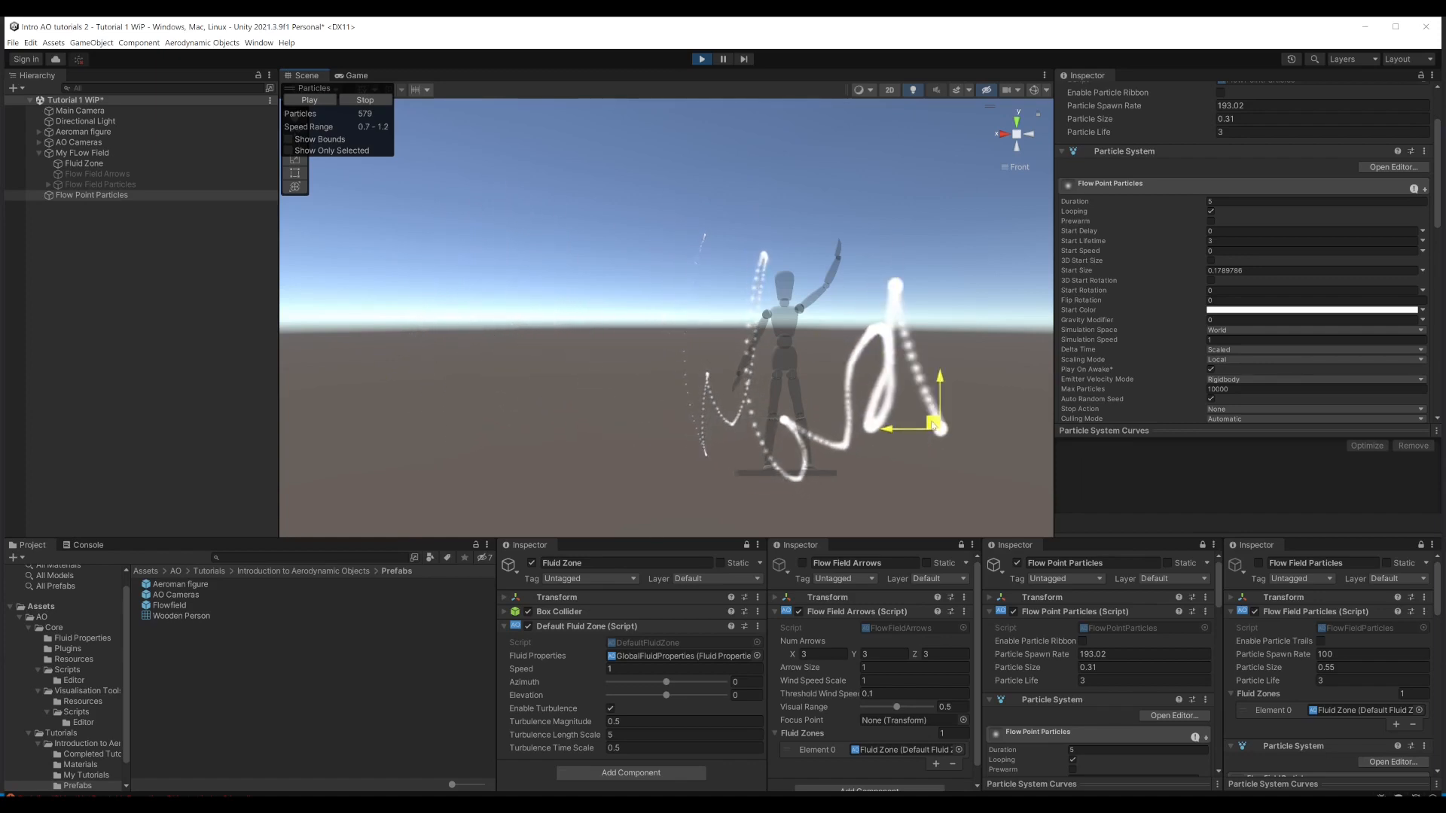
{"action": "left_click", "coordinate": [1002, 136]}
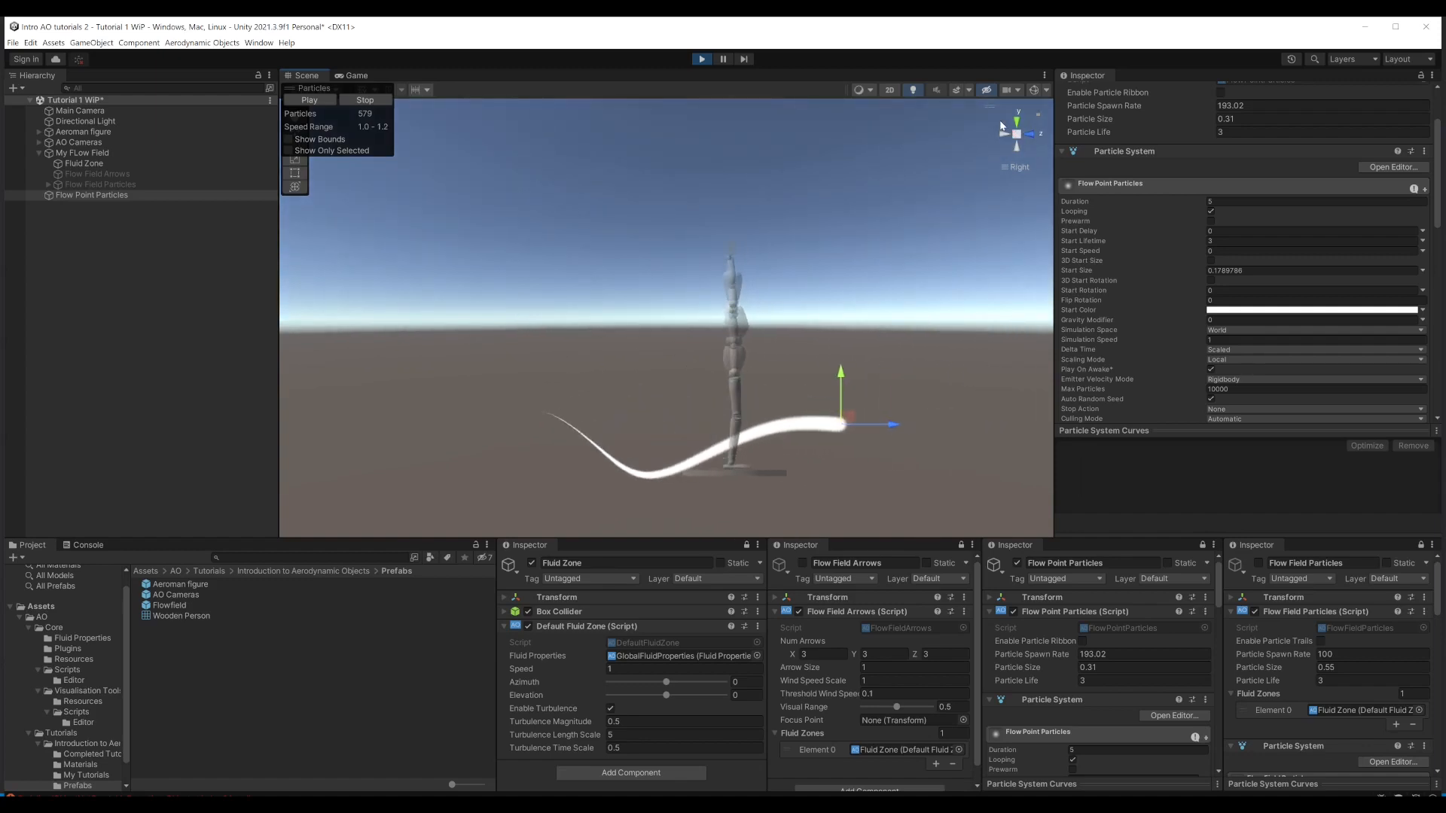